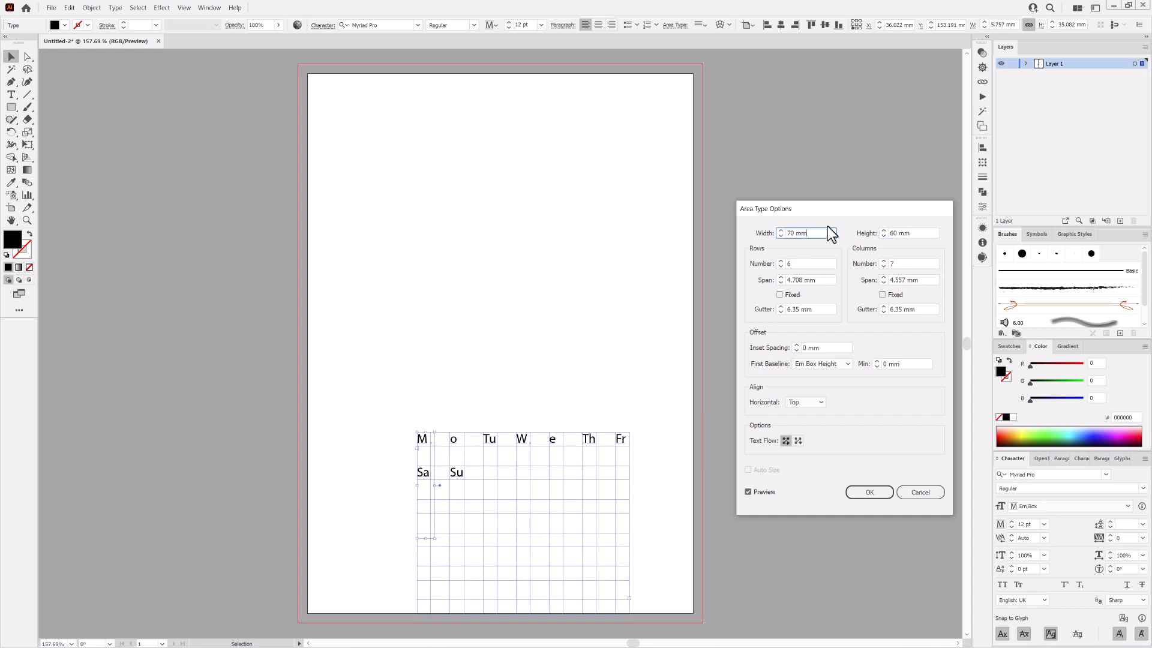
Set both the column gutter and the row gutter of the weekday text area to 1.5 mm.
{"action": "double_click", "coordinate": [884, 311]}
{"action": "type", "text": "2.5"}
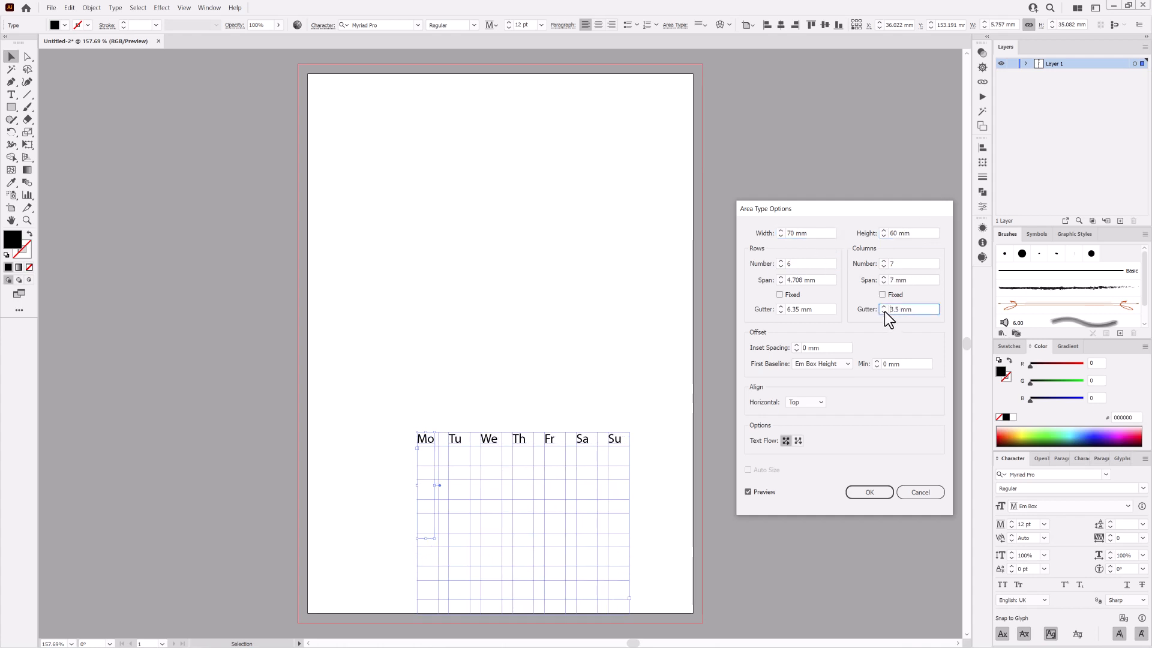
{"action": "type", "text": "1.5"}
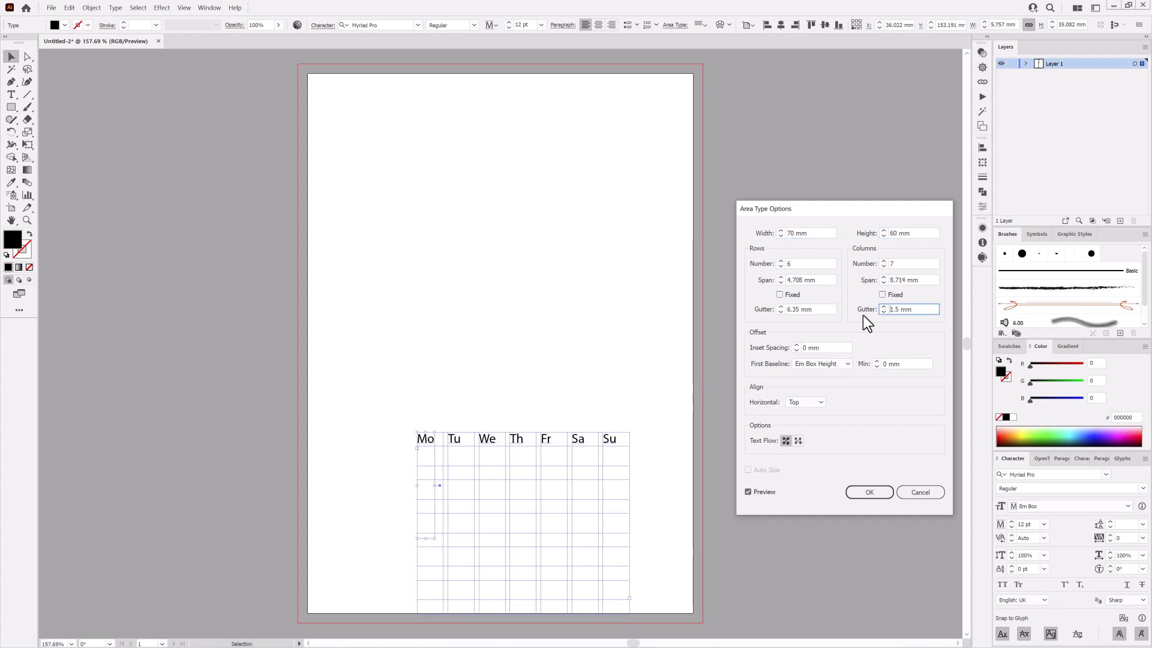
{"action": "double_click", "coordinate": [782, 312]}
{"action": "type", "text": "2"}
{"action": "left_click", "coordinate": [782, 312]}
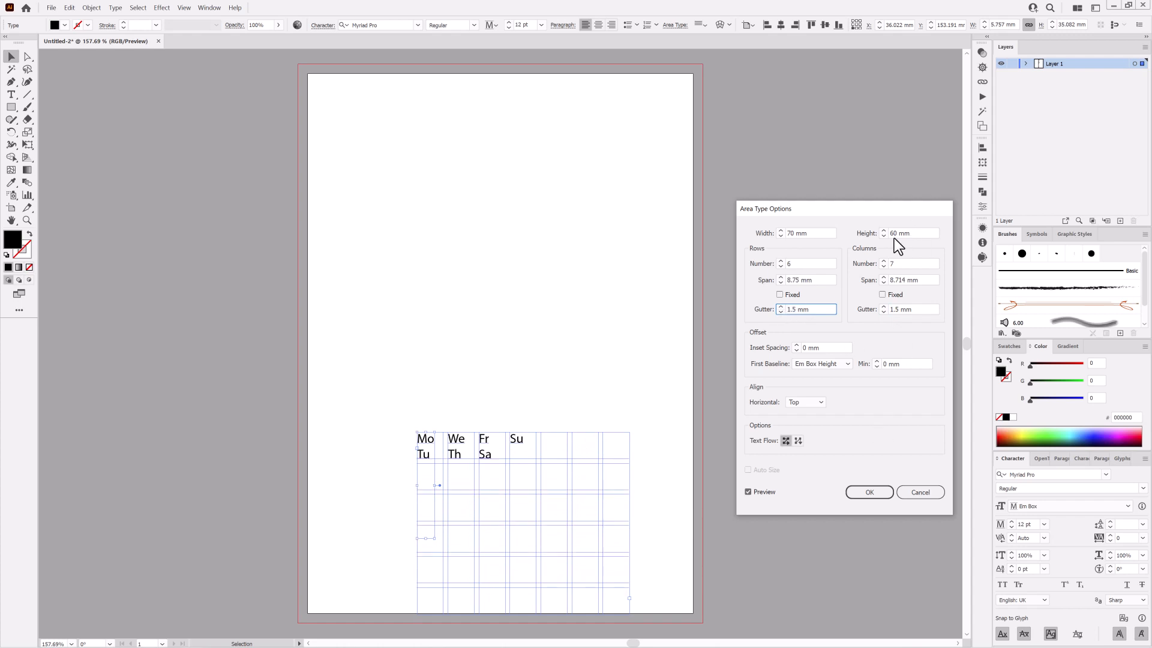
Set the weekday text area's height to 50 mm and apply the area type options.
{"action": "left_click_drag", "start_coordinate": [917, 233], "coordinate": [825, 228]}
{"action": "type", "text": "50"}
{"action": "left_click", "coordinate": [819, 231]}
{"action": "left_click", "coordinate": [869, 492]}
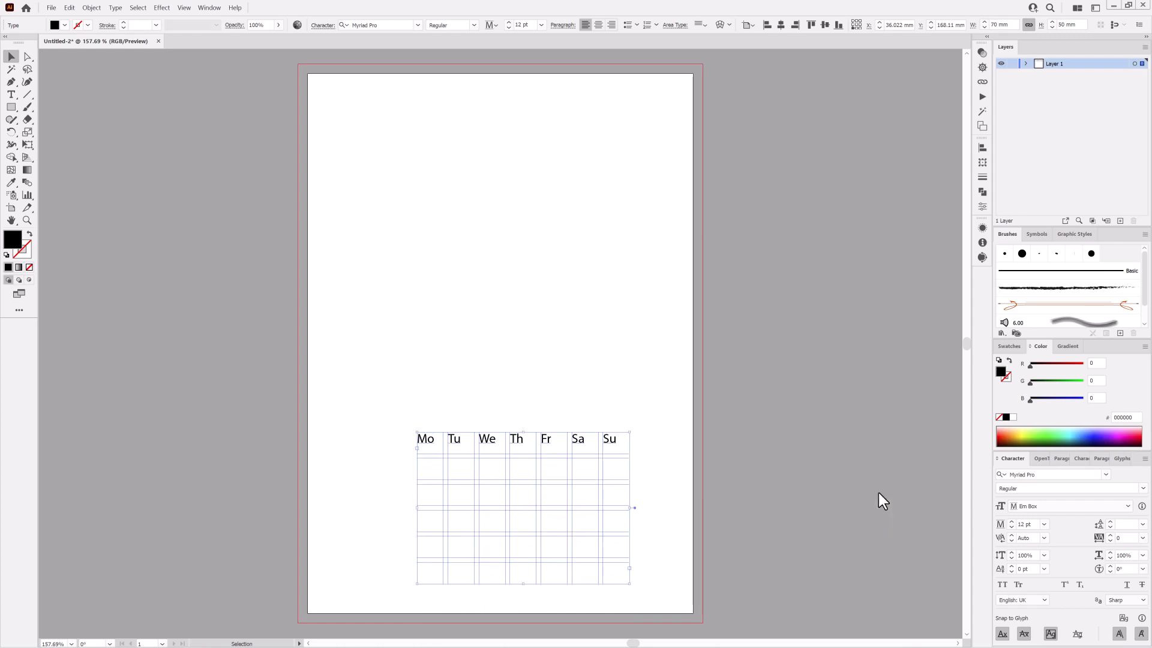
Reposition the weekday grid, centre its text in the cells and set the baseline shift to -5 pt.
{"action": "left_click_drag", "start_coordinate": [515, 435], "coordinate": [493, 433]}
{"action": "left_click", "coordinate": [598, 24]}
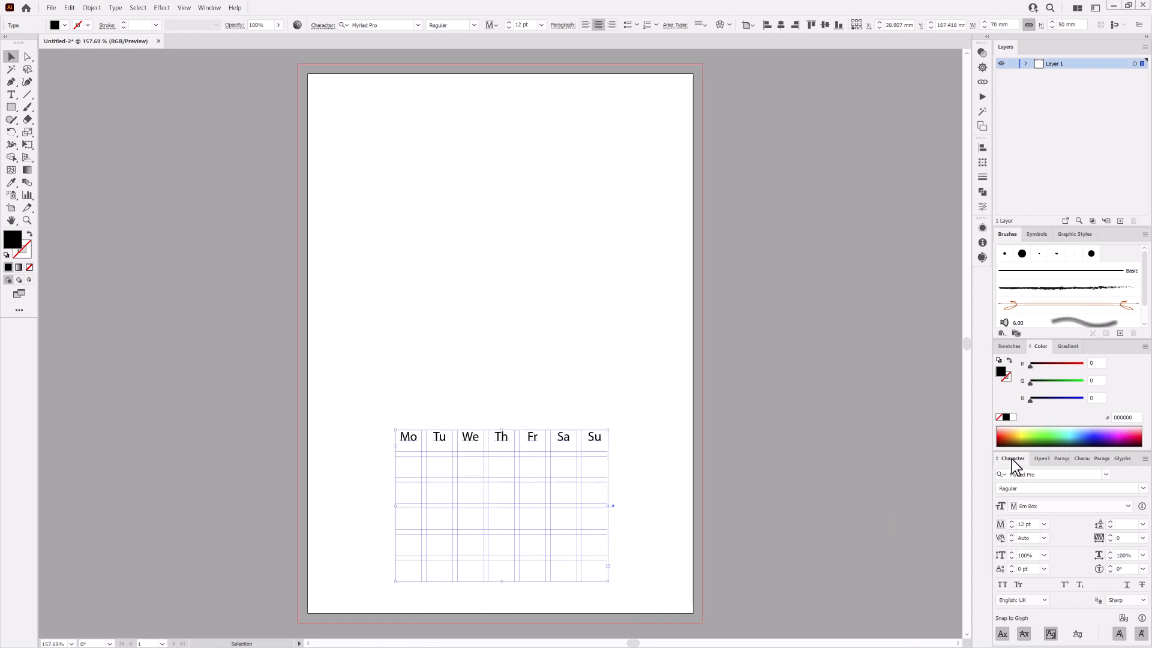
{"action": "left_click", "coordinate": [1011, 571]}
{"action": "left_click", "coordinate": [1011, 571]}
{"action": "left_click", "coordinate": [1012, 571]}
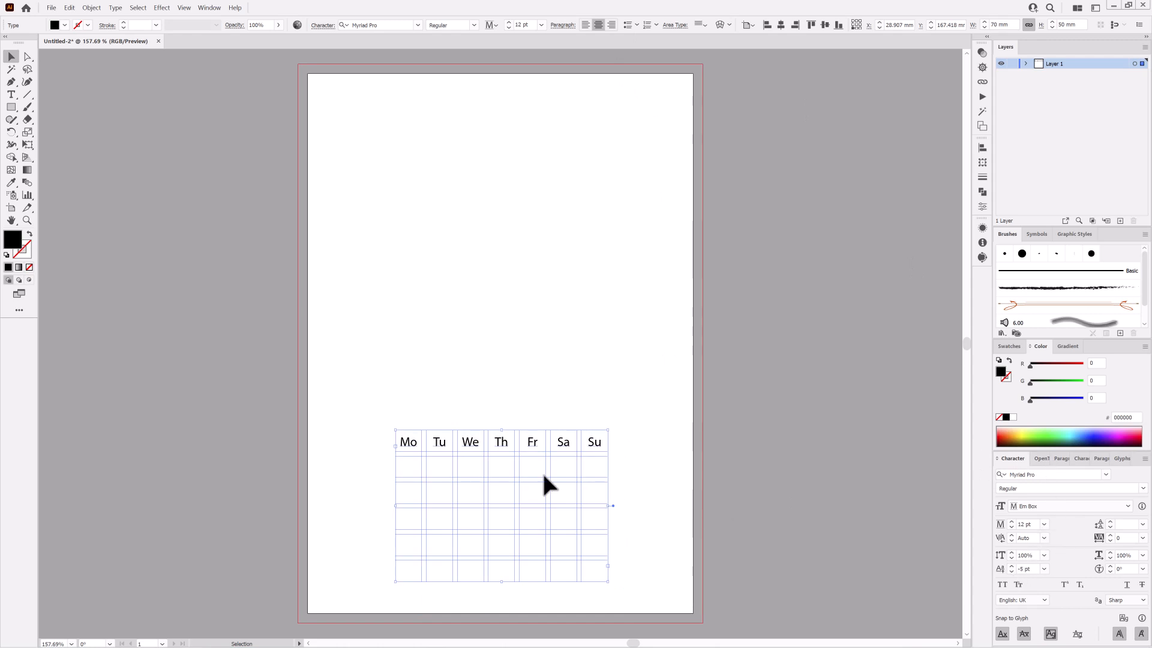
{"action": "key", "text": "shift+Down"}
Add a point text reading 25 near the page's upper-left corner and reduce its size to 7 pt.
{"action": "left_click", "coordinate": [11, 96]}
{"action": "left_click", "coordinate": [324, 91]}
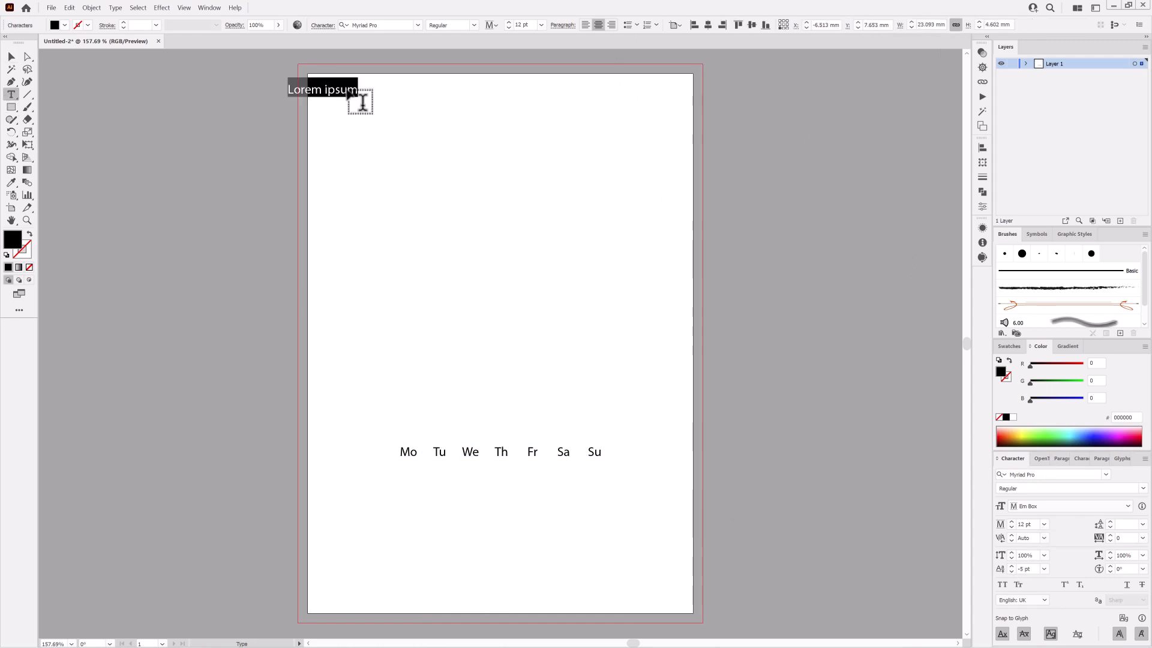
{"action": "type", "text": "25"}
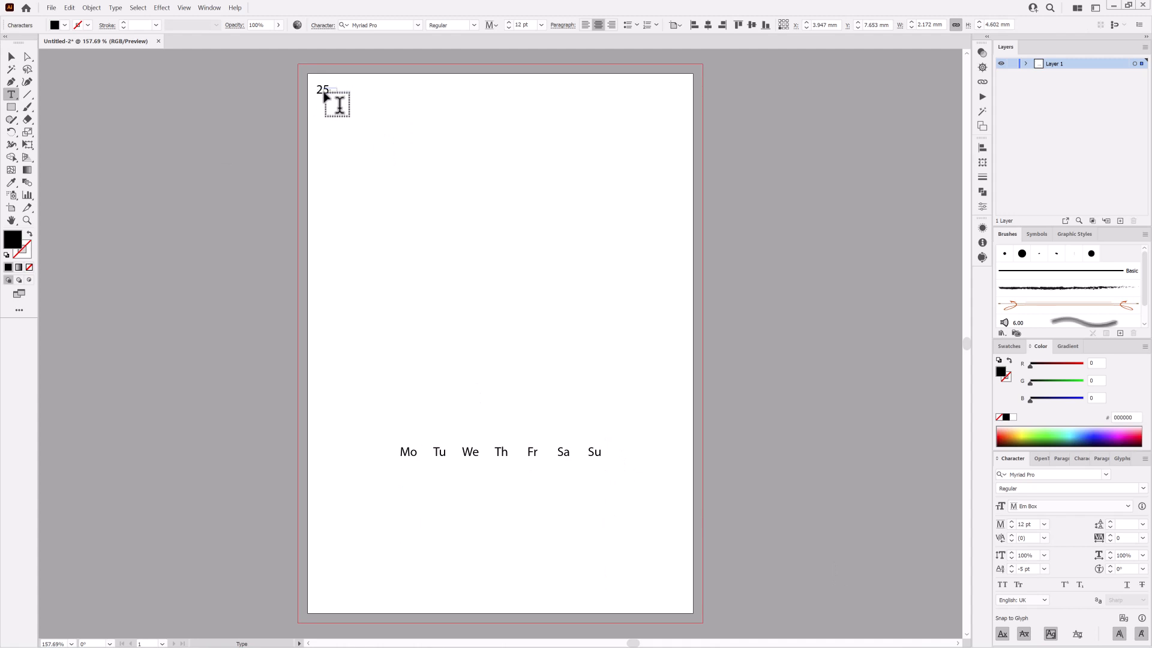
{"action": "double_click", "coordinate": [323, 92]}
{"action": "left_click", "coordinate": [509, 27]}
{"action": "left_click", "coordinate": [508, 27]}
{"action": "left_click", "coordinate": [509, 27]}
{"action": "left_click", "coordinate": [508, 28]}
{"action": "left_click", "coordinate": [508, 27]}
Continue the list below 25, one number per line: 26 to 31, 1 to 31, and 1 to 6.
{"action": "left_click", "coordinate": [327, 92]}
{"action": "key", "text": "Return"}
{"action": "type", "text": "26 27 28 29 30 31 1 2 3 4 5 6 7 8"}
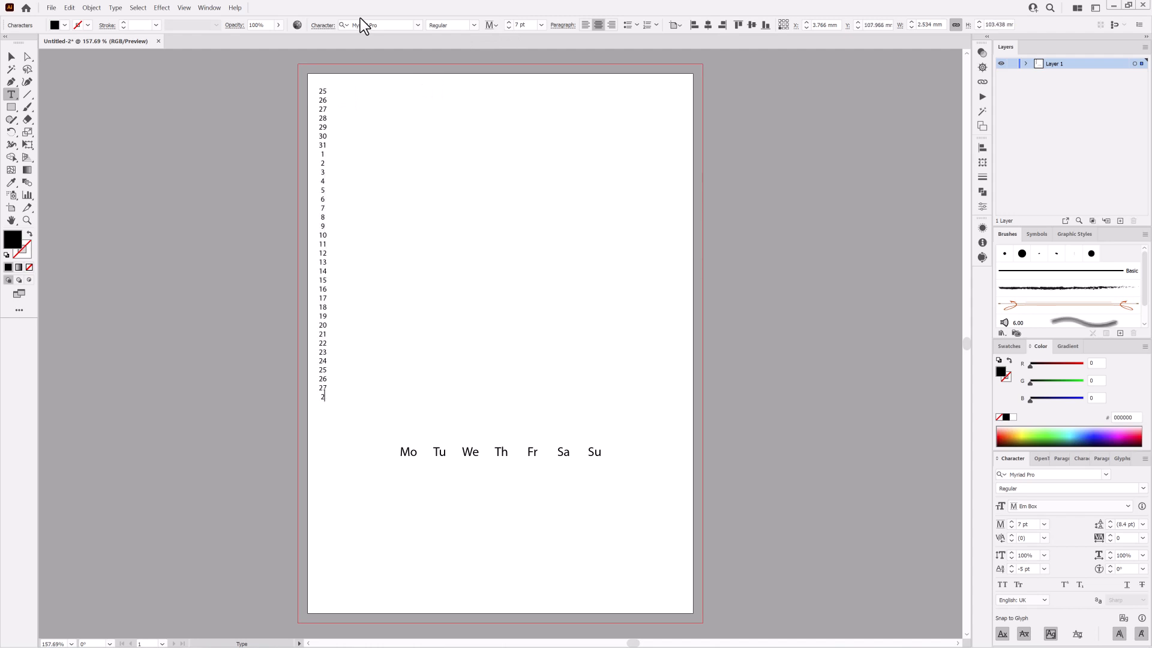
{"action": "type", "text": "5 6"}
Move the date column lower on the page and copy all of its numbers.
{"action": "left_click", "coordinate": [11, 57]}
{"action": "left_click_drag", "start_coordinate": [322, 132], "coordinate": [327, 206]}
{"action": "left_click", "coordinate": [10, 94]}
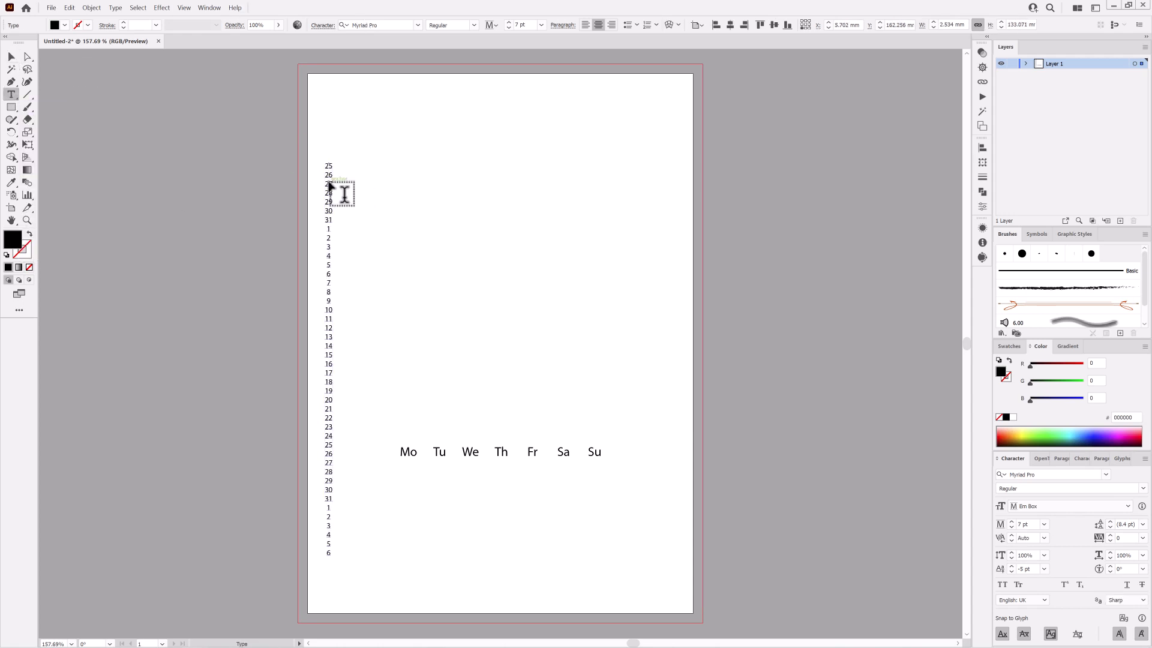
{"action": "left_click", "coordinate": [342, 195]}
{"action": "key", "text": "ctrl+a"}
{"action": "right_click", "coordinate": [326, 175]}
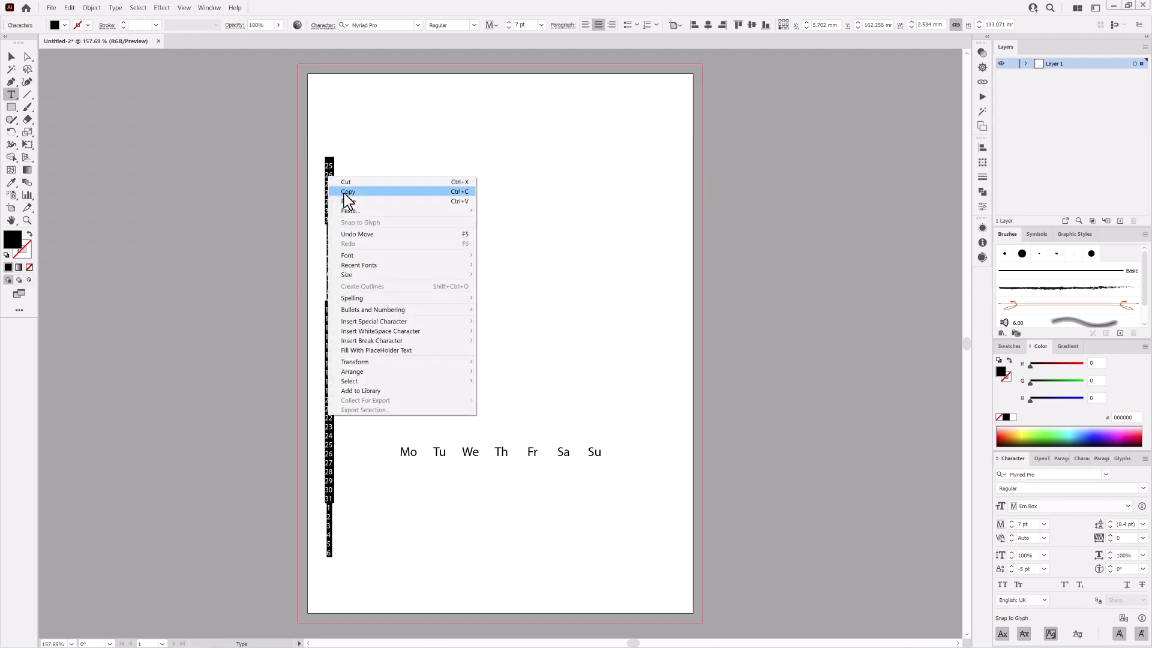
{"action": "left_click", "coordinate": [345, 190]}
Move the weekday grid up slightly and paste the copied dates on a new line after Su.
{"action": "left_click", "coordinate": [11, 57]}
{"action": "left_click_drag", "start_coordinate": [499, 449], "coordinate": [503, 415]}
{"action": "left_click", "coordinate": [10, 95]}
{"action": "left_click", "coordinate": [604, 418]}
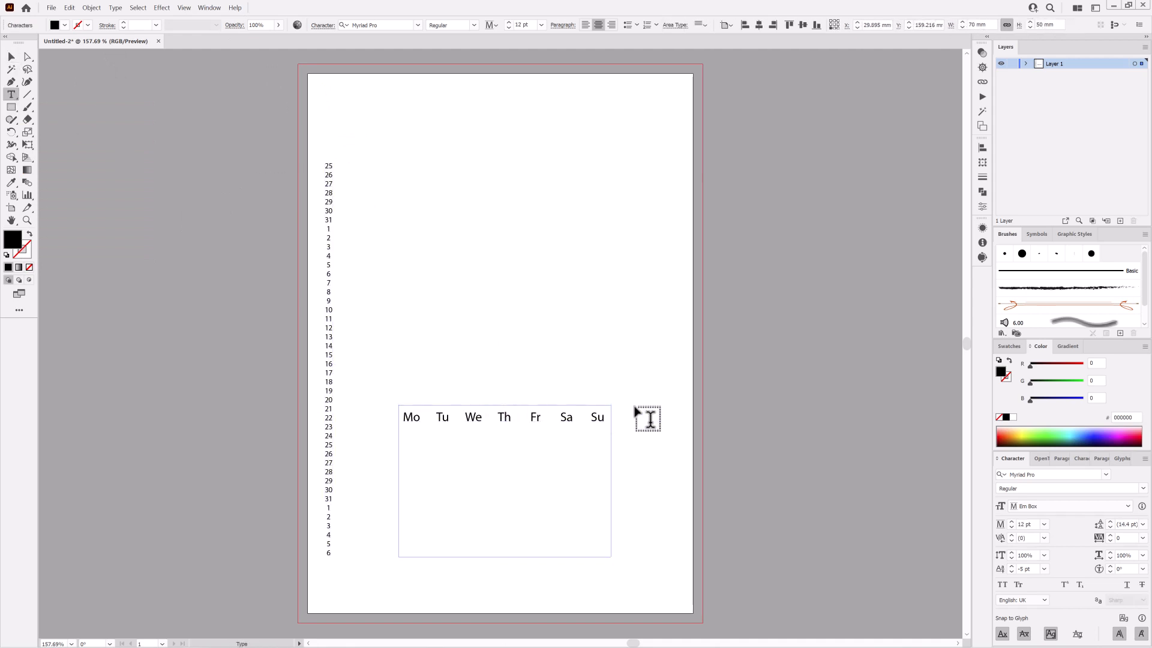
{"action": "key", "text": "Return"}
{"action": "key", "text": "ctrl+v"}
Enlarge the pasted dates and set all weekday and date text in the grid to 11 pt.
{"action": "left_click_drag", "start_coordinate": [593, 426], "coordinate": [608, 520]}
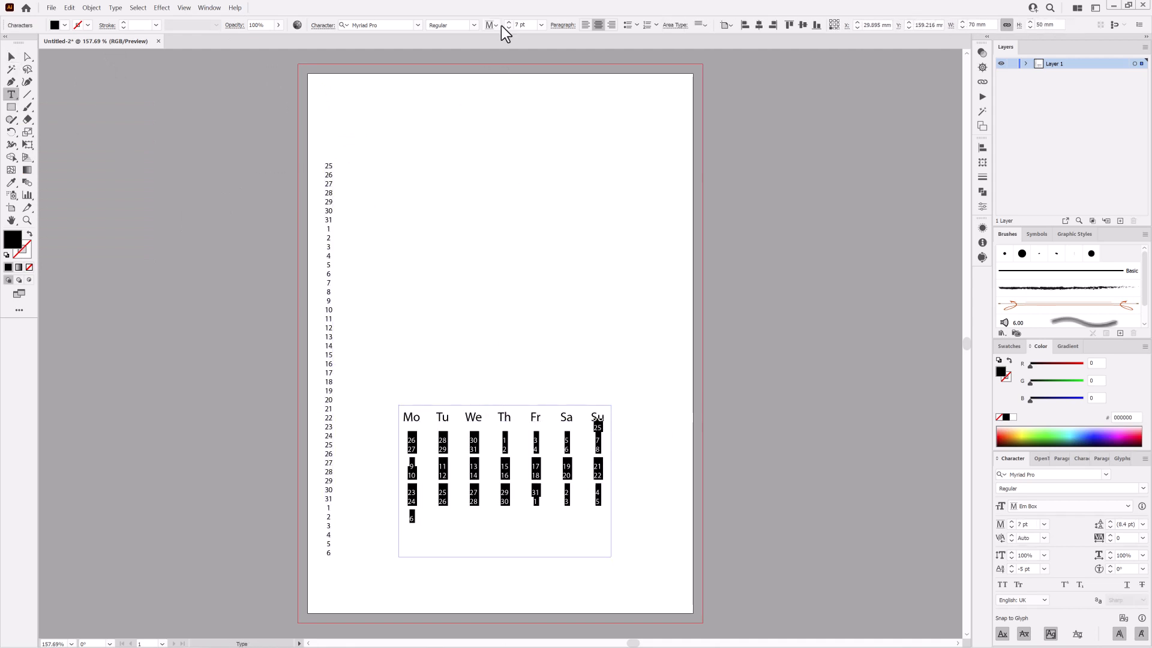
{"action": "left_click", "coordinate": [508, 23]}
{"action": "left_click", "coordinate": [508, 23]}
{"action": "left_click", "coordinate": [508, 23]}
{"action": "left_click_drag", "start_coordinate": [503, 418], "coordinate": [510, 418]}
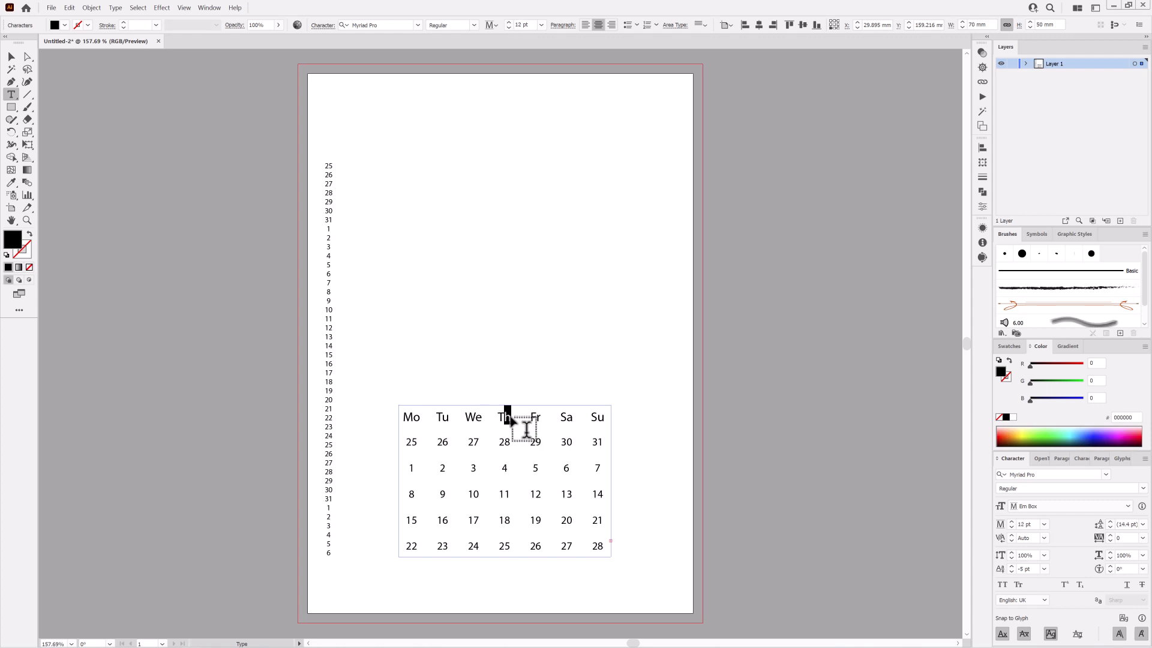
{"action": "left_click_drag", "start_coordinate": [405, 443], "coordinate": [612, 551]}
{"action": "key", "text": "ctrl+a"}
{"action": "left_click", "coordinate": [541, 25]}
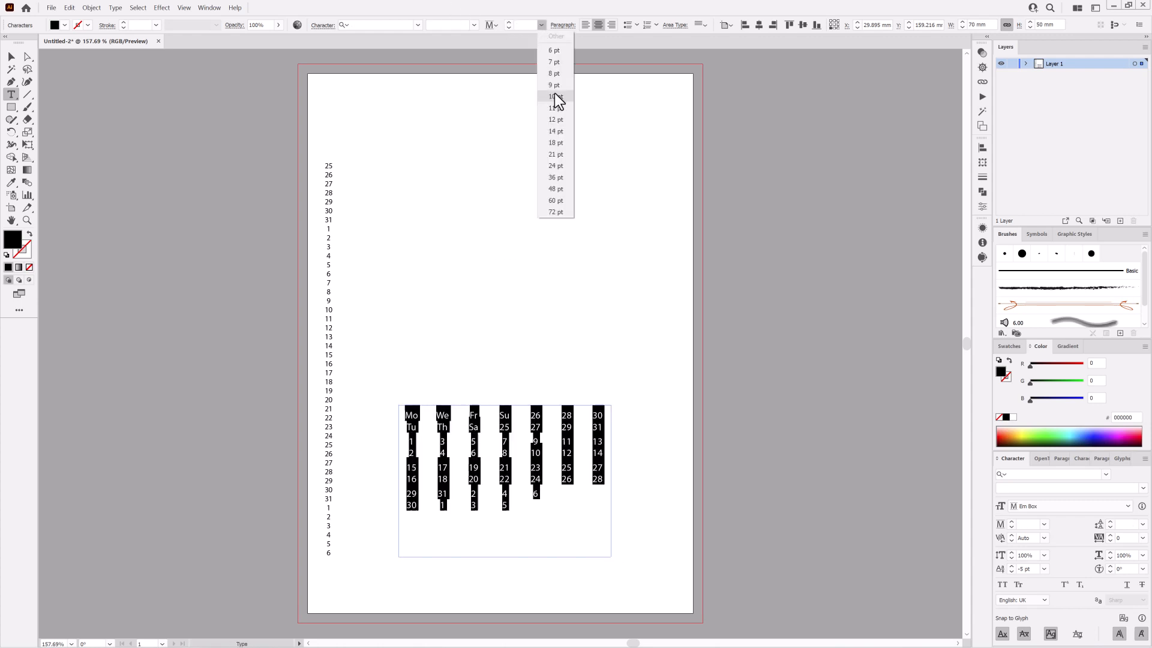
{"action": "left_click", "coordinate": [554, 108]}
Delete the 31 following 30 in the first week, set the grid to 7 rows and remove the overflowing date after the final 5.
{"action": "left_click", "coordinate": [597, 445]}
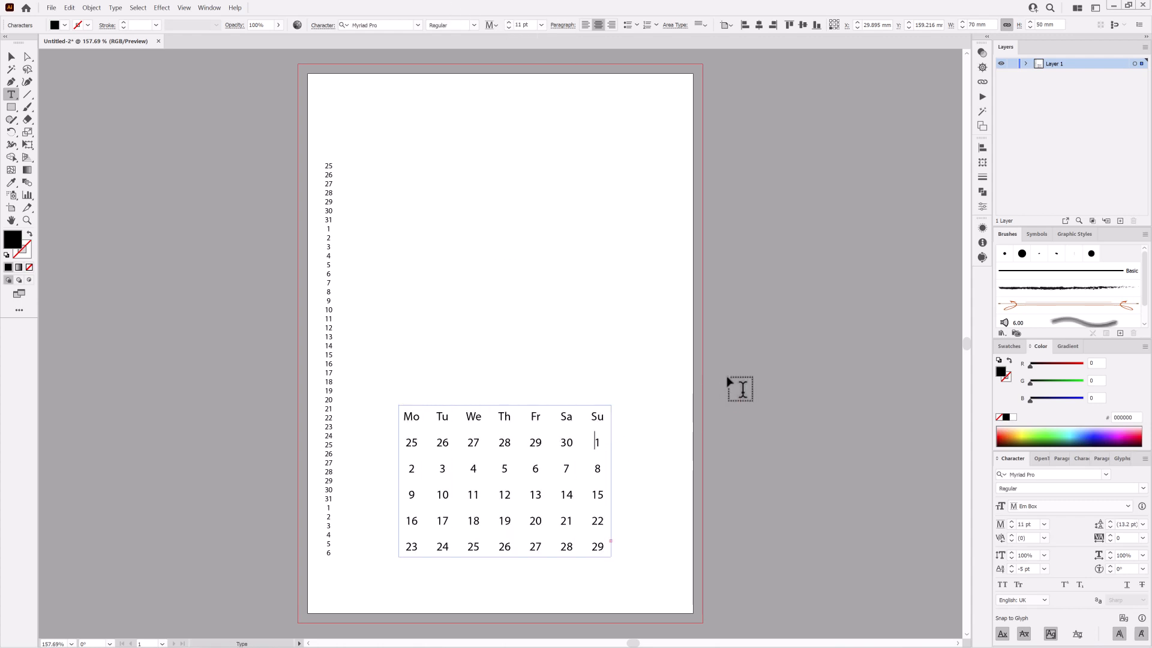
{"action": "key", "text": "Escape"}
{"action": "left_click", "coordinate": [115, 7]}
{"action": "left_click", "coordinate": [184, 99]}
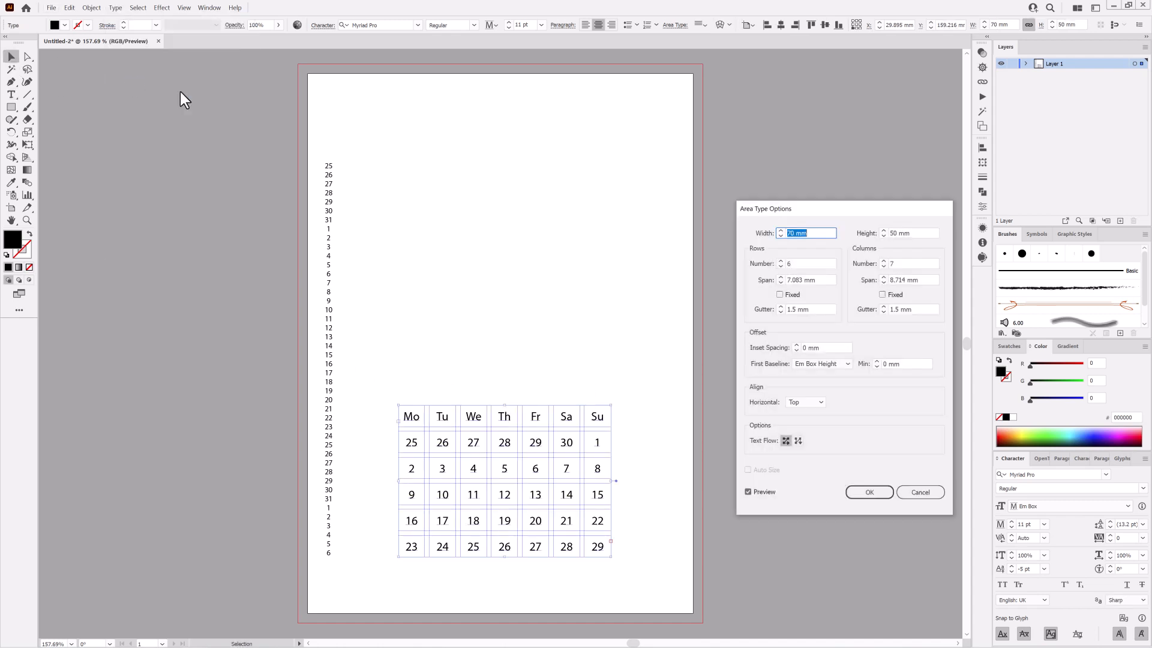
{"action": "left_click", "coordinate": [781, 261]}
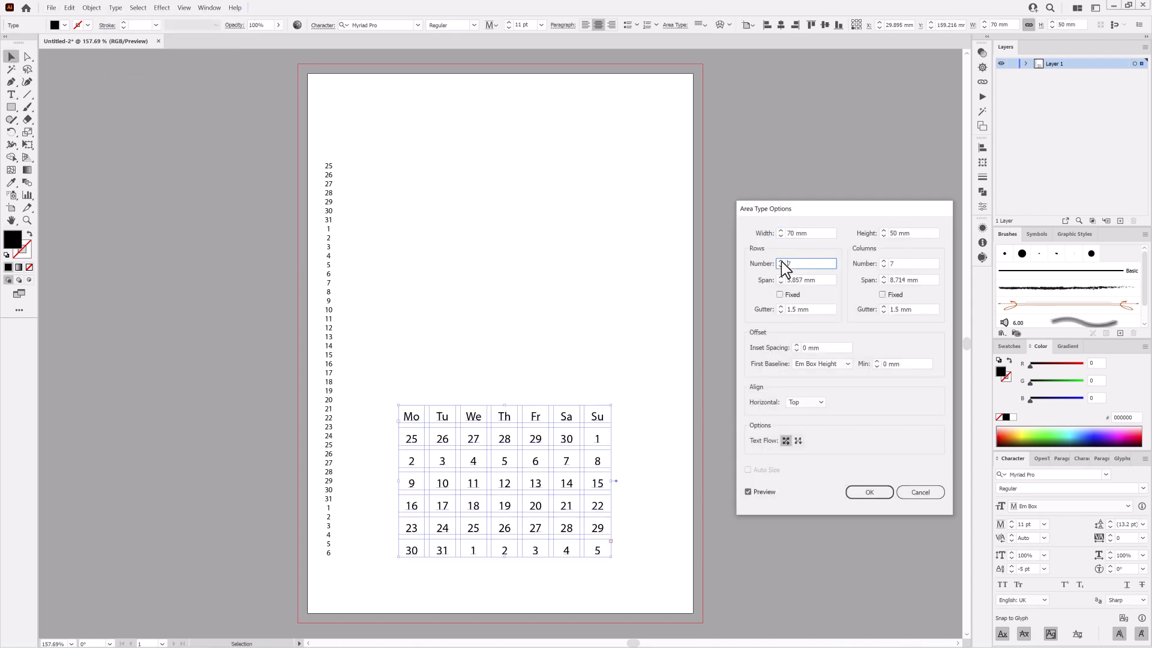
{"action": "left_click", "coordinate": [871, 492]}
{"action": "left_click", "coordinate": [11, 94]}
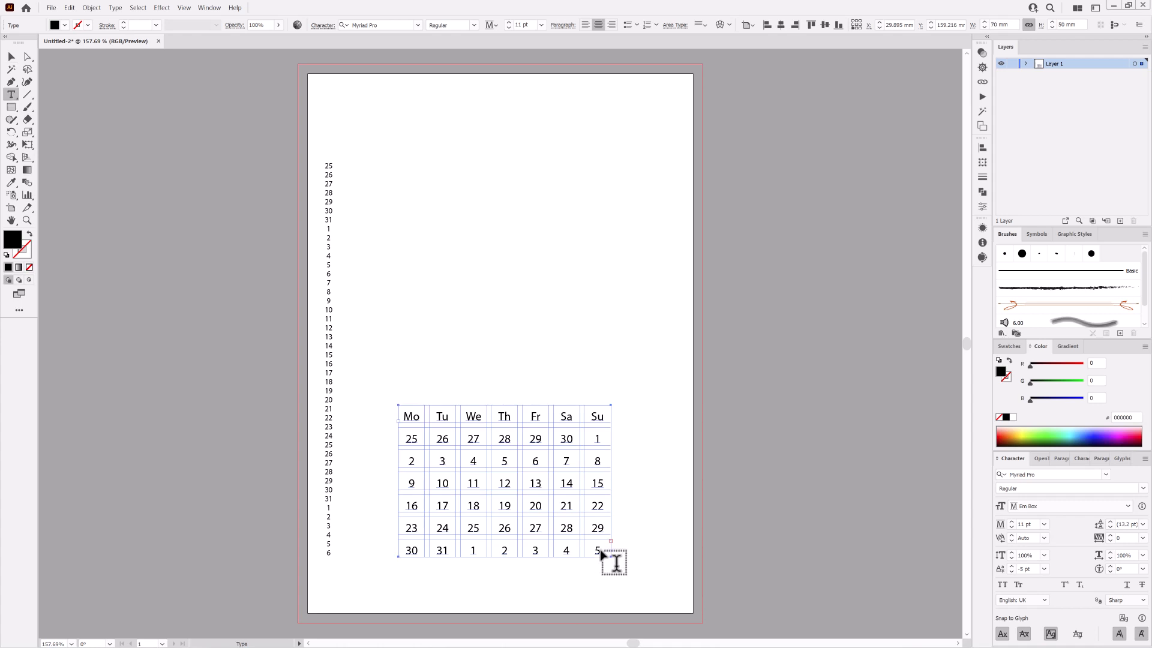
{"action": "key", "text": "Escape"}
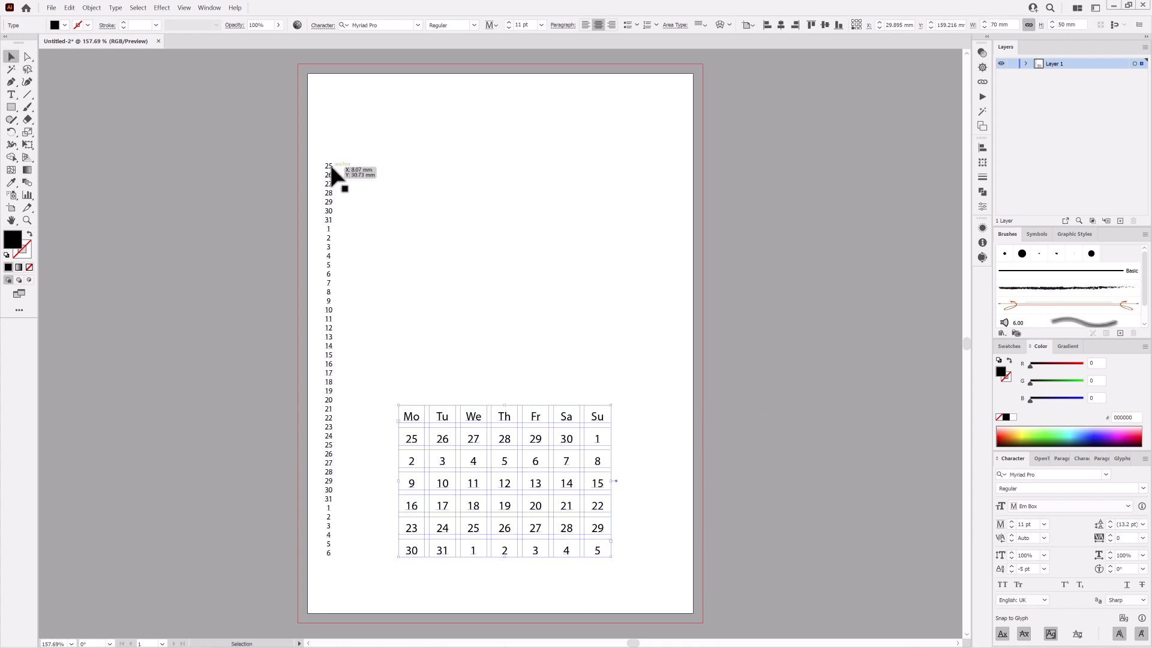
Delete the separate date column and place the calendar grid low on the page, centred horizontally.
{"action": "left_click", "coordinate": [329, 162]}
{"action": "key", "text": "Delete"}
{"action": "left_click_drag", "start_coordinate": [505, 423], "coordinate": [501, 456]}
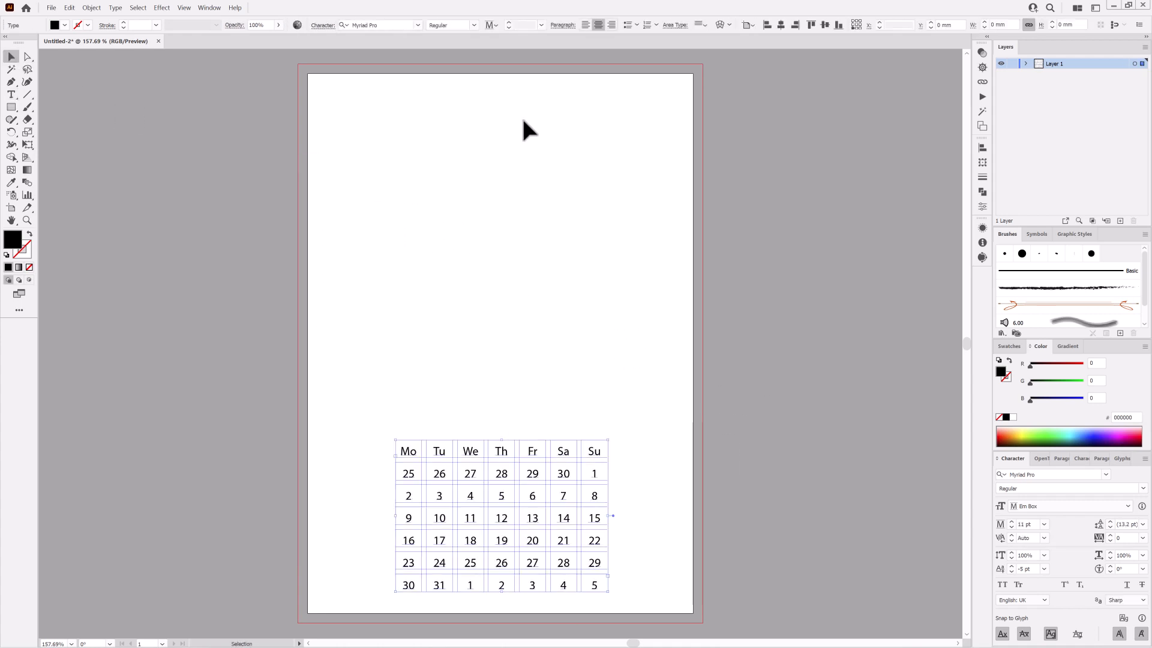
{"action": "left_click", "coordinate": [780, 24]}
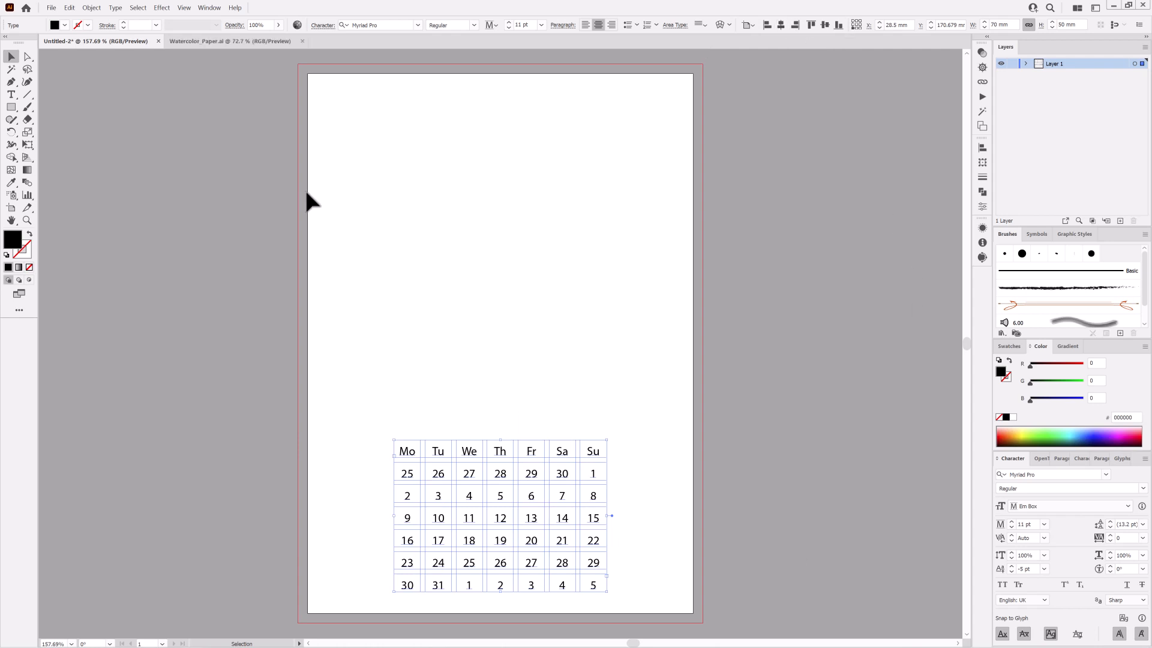
Switch to the Watercolor_Paper.ai document and copy its entire paper texture.
{"action": "left_click", "coordinate": [217, 42]}
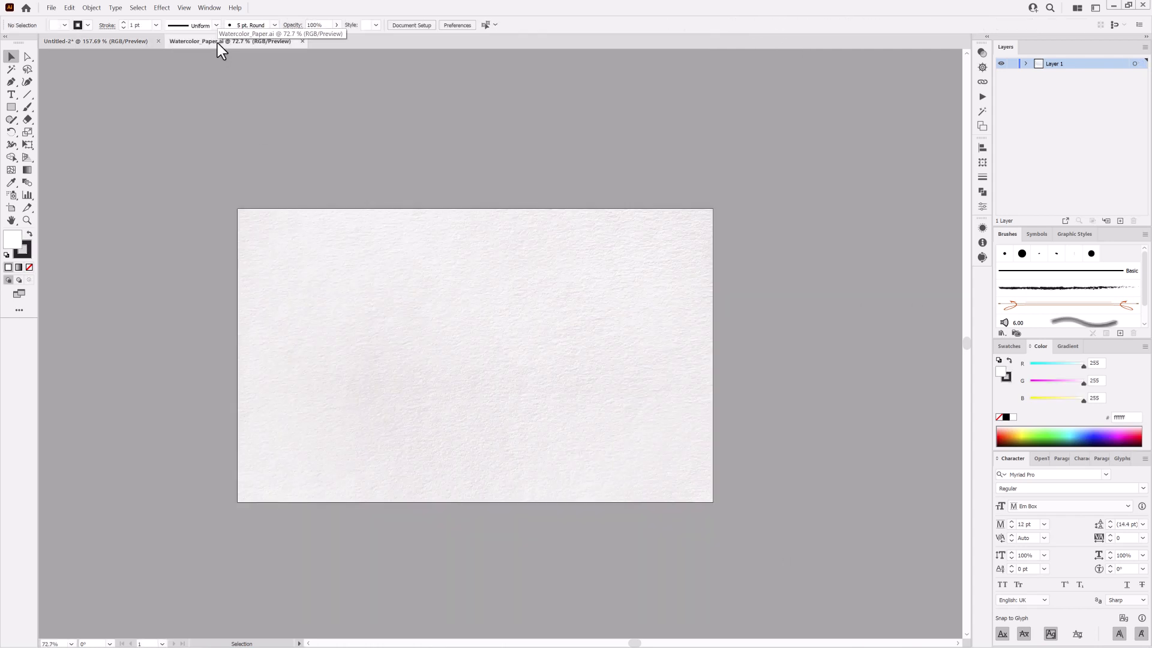
{"action": "key", "text": "ctrl+a"}
{"action": "left_click", "coordinate": [69, 7]}
{"action": "left_click", "coordinate": [75, 48]}
Return to the calendar document, create a new layer above Layer 1 and paste the paper texture on it.
{"action": "left_click", "coordinate": [96, 41]}
{"action": "left_click", "coordinate": [1119, 221]}
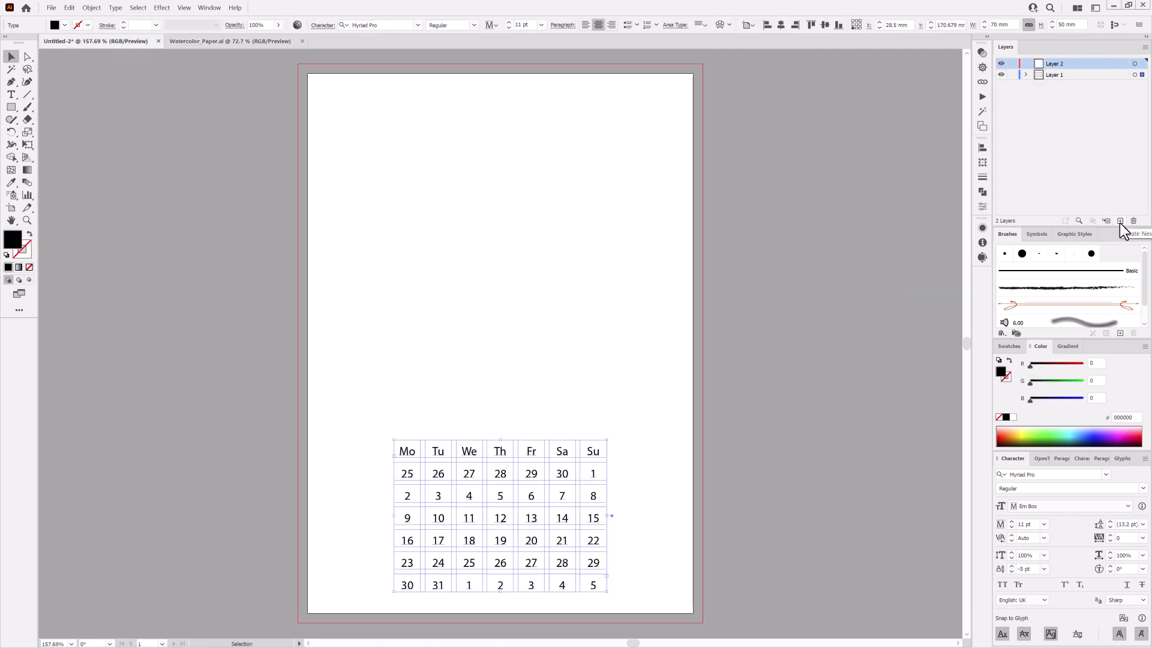
{"action": "left_click", "coordinate": [69, 7]}
{"action": "left_click", "coordinate": [75, 59]}
Scale the paper texture down to about 303 mm wide and align its upper-left corner with the page's bleed corner.
{"action": "key", "text": "ctrl+minus"}
{"action": "key", "text": "ctrl+minus"}
{"action": "key", "text": "ctrl+minus"}
{"action": "left_click", "coordinate": [27, 145]}
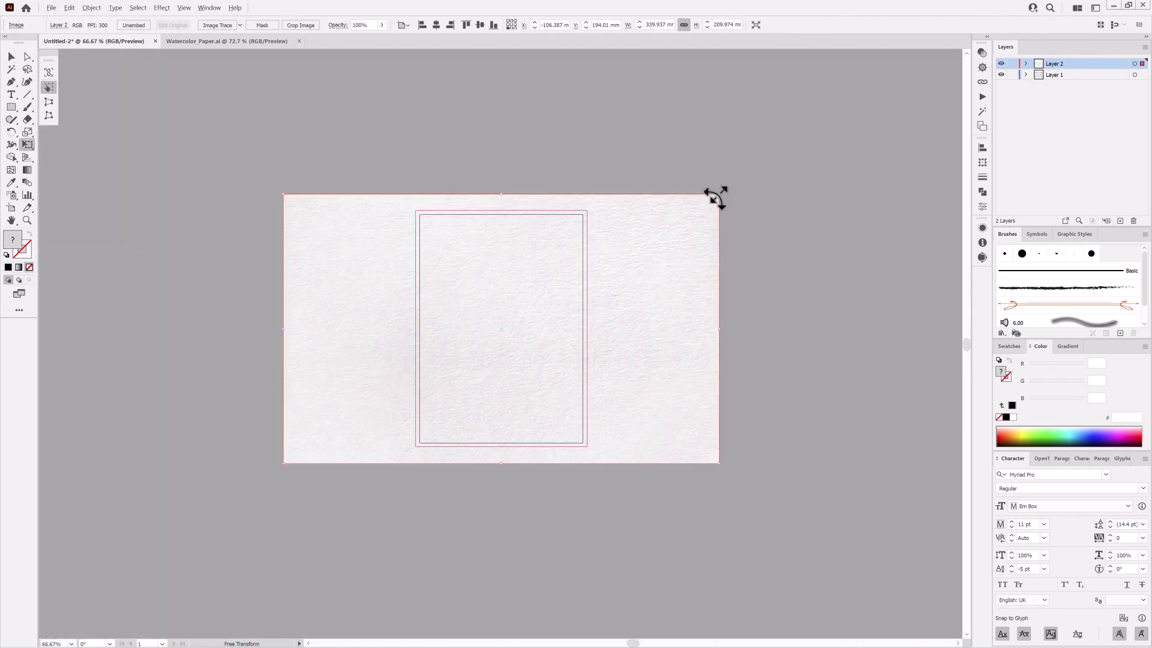
{"action": "left_click_drag", "start_coordinate": [716, 197], "coordinate": [694, 209]}
{"action": "left_click_drag", "start_coordinate": [372, 250], "coordinate": [483, 252]}
{"action": "left_click_drag", "start_coordinate": [412, 206], "coordinate": [498, 277]}
{"action": "left_click", "coordinate": [184, 8]}
{"action": "left_click", "coordinate": [210, 274]}
{"action": "left_click_drag", "start_coordinate": [705, 406], "coordinate": [624, 397]}
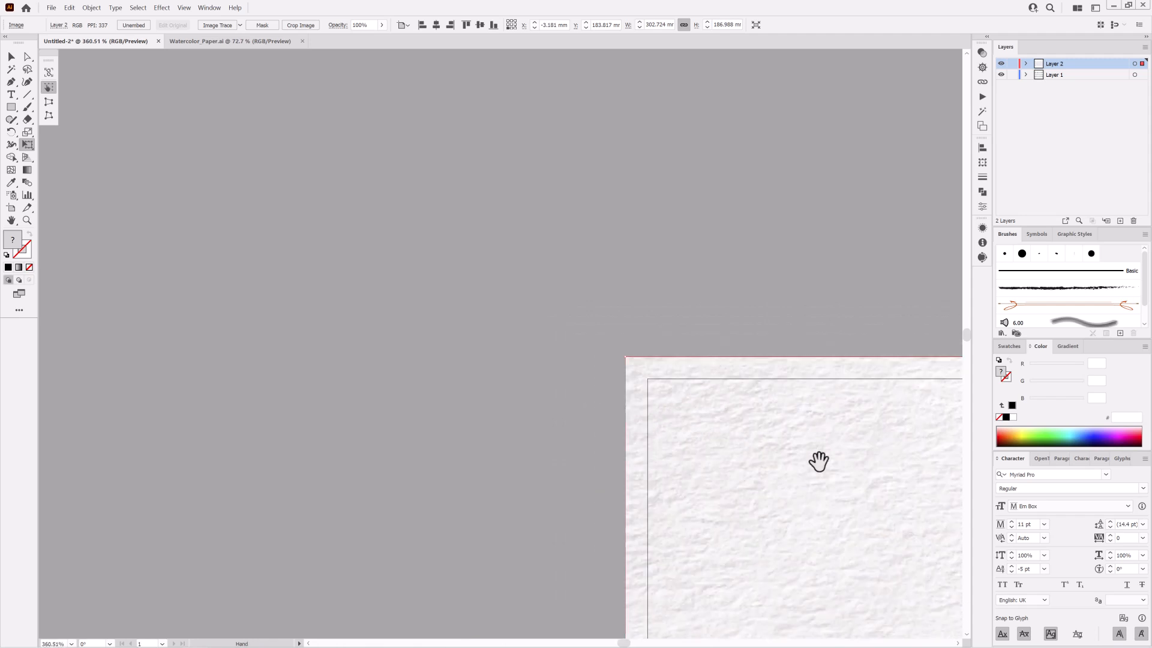
{"action": "left_click_drag", "start_coordinate": [819, 462], "coordinate": [307, 133]}
{"action": "left_click_drag", "start_coordinate": [307, 133], "coordinate": [261, 133]}
{"action": "left_click", "coordinate": [300, 25]}
{"action": "left_click_drag", "start_coordinate": [589, 443], "coordinate": [532, 152]}
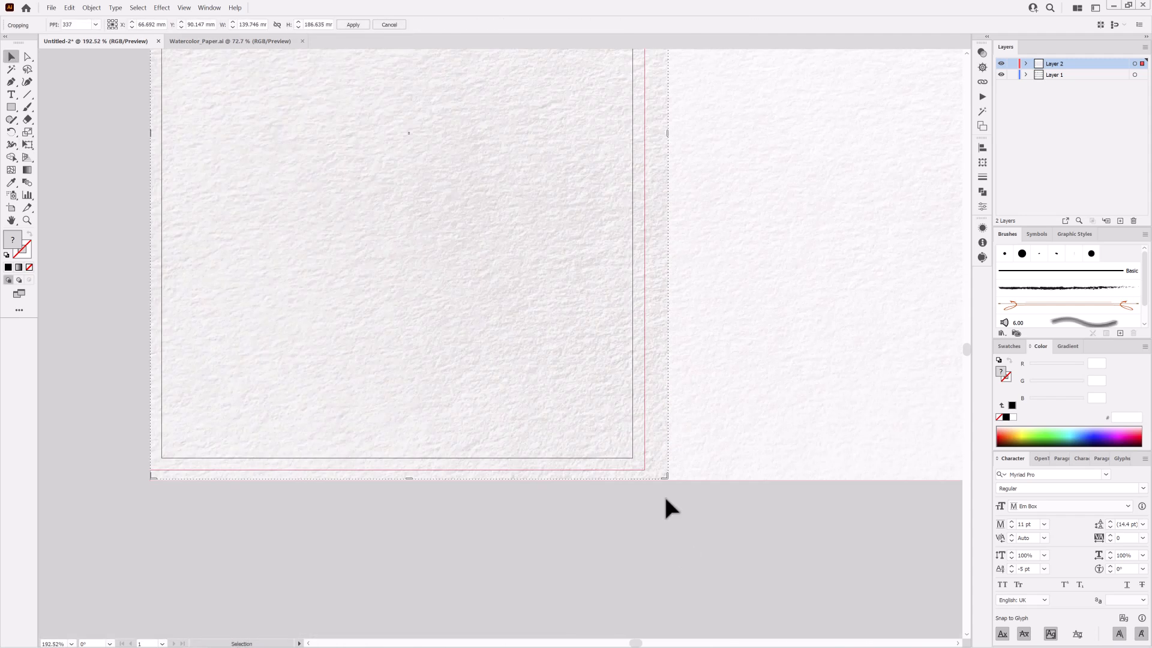
{"action": "left_click_drag", "start_coordinate": [665, 478], "coordinate": [642, 468]}
{"action": "left_click_drag", "start_coordinate": [345, 217], "coordinate": [530, 538]}
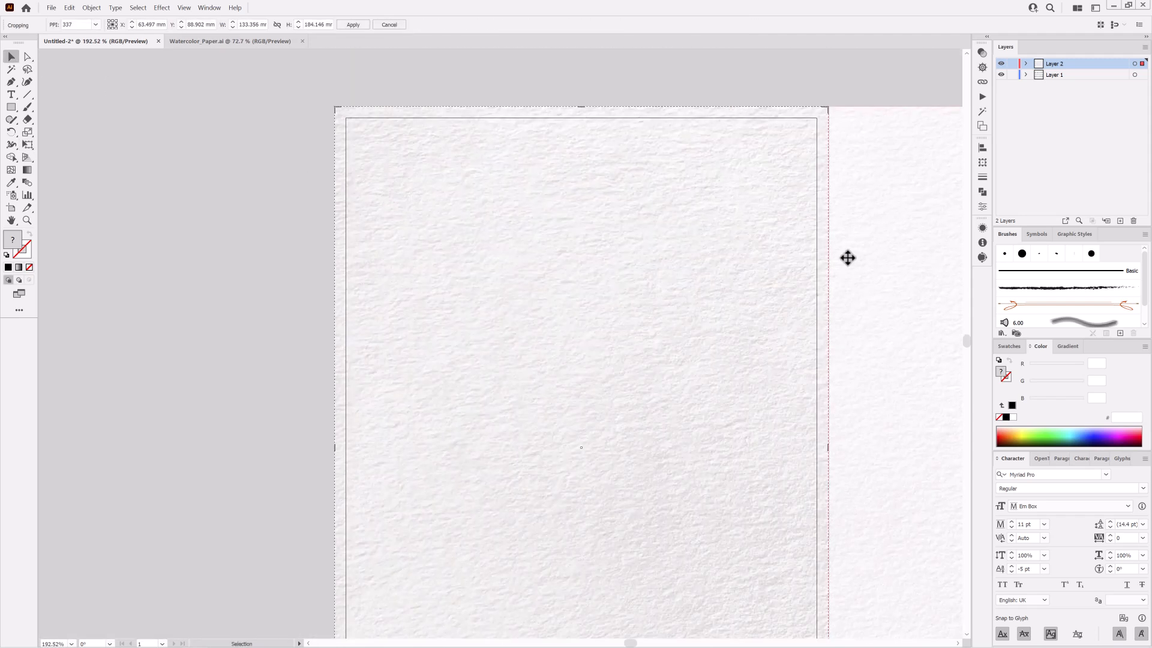
{"action": "left_click", "coordinate": [388, 25]}
Shift the texture slightly past the bleed's upper-left corner and crop it to the bleed edges, 133.35 × 184.15 mm.
{"action": "left_click_drag", "start_coordinate": [873, 304], "coordinate": [860, 299]}
{"action": "left_click", "coordinate": [301, 25]}
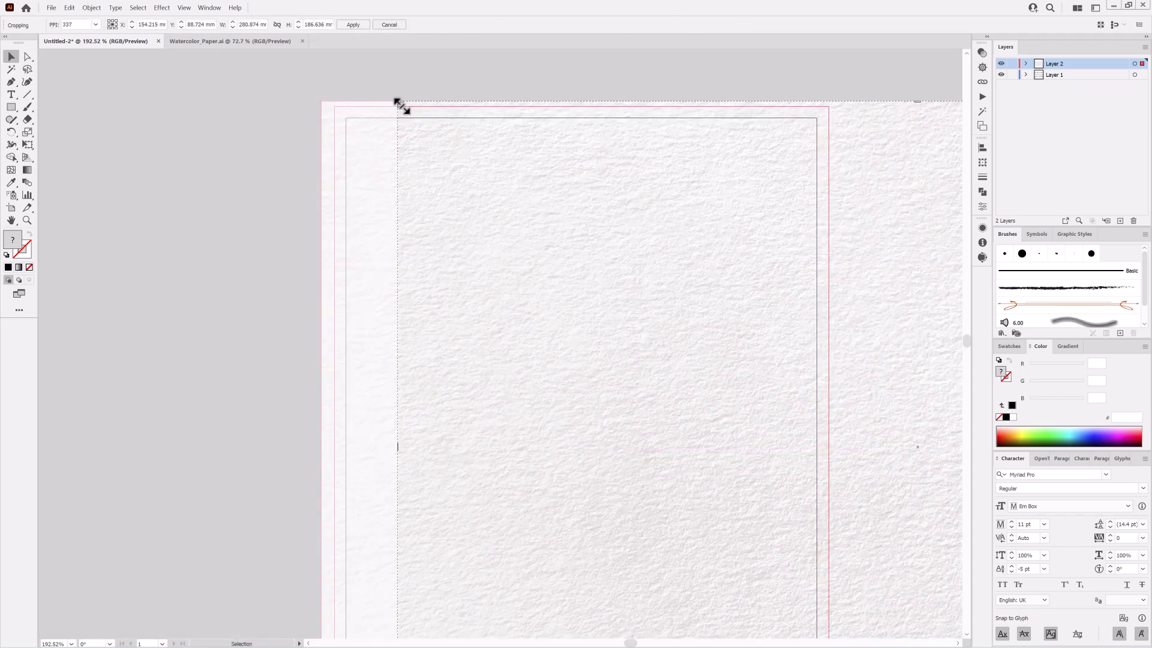
{"action": "left_click_drag", "start_coordinate": [398, 102], "coordinate": [334, 106]}
{"action": "left_click_drag", "start_coordinate": [616, 439], "coordinate": [428, 134]}
{"action": "left_click_drag", "start_coordinate": [792, 424], "coordinate": [496, 395]}
{"action": "left_click_drag", "start_coordinate": [670, 384], "coordinate": [480, 412]}
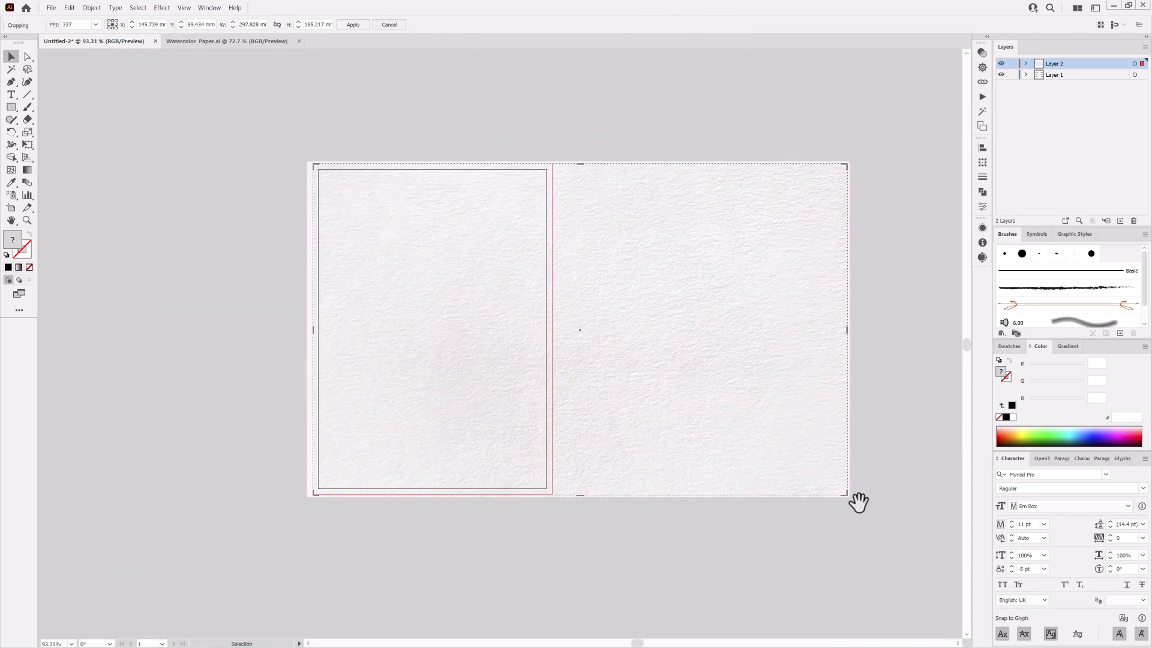
{"action": "left_click_drag", "start_coordinate": [849, 493], "coordinate": [623, 531]}
{"action": "left_click_drag", "start_coordinate": [700, 529], "coordinate": [645, 529]}
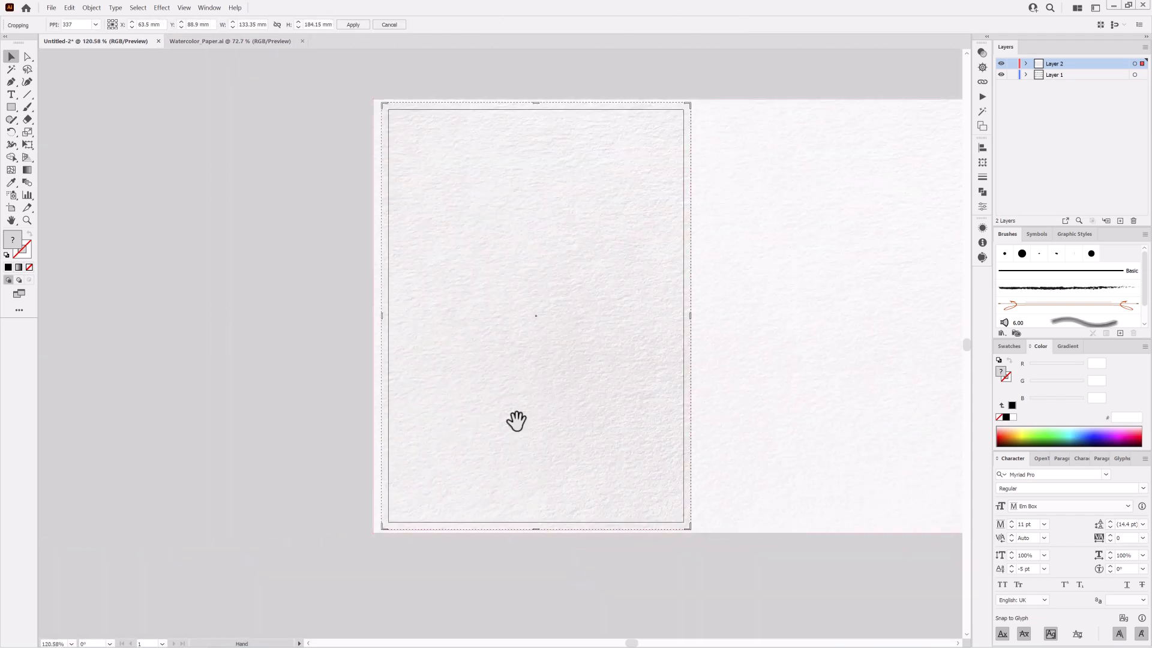
{"action": "left_click", "coordinate": [352, 27]}
Set the paper texture's blending mode to Multiply and lock Layer 2.
{"action": "left_click", "coordinate": [982, 53]}
{"action": "left_click", "coordinate": [876, 64]}
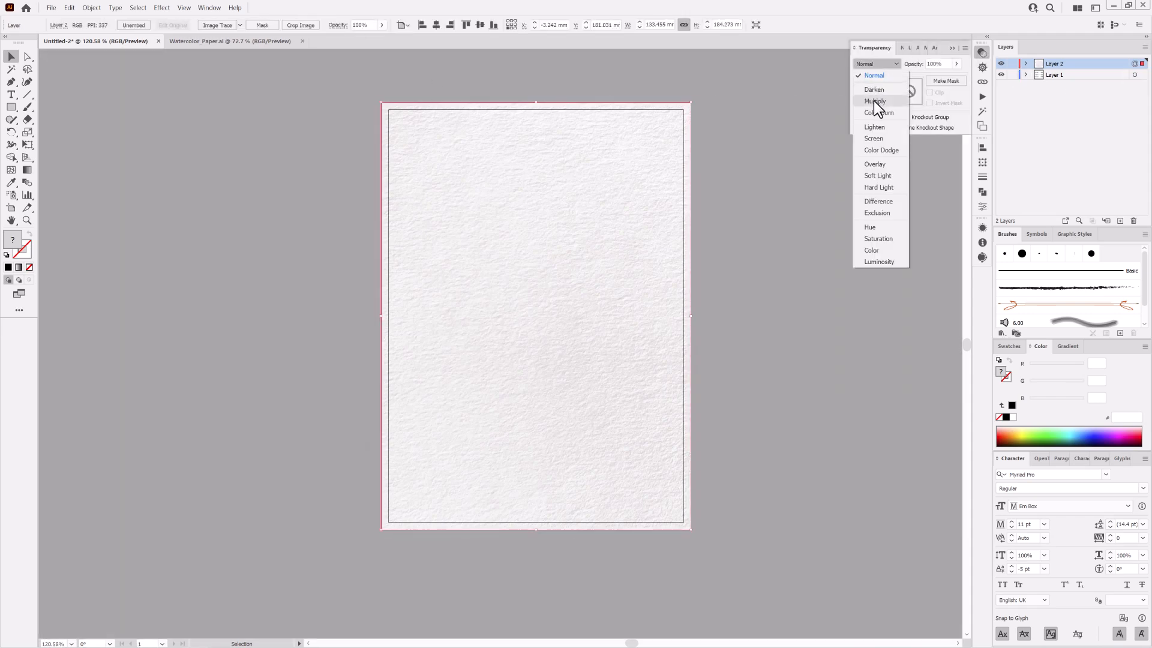
{"action": "left_click", "coordinate": [875, 101]}
{"action": "left_click", "coordinate": [1013, 64]}
Make Layer 1 active and add the point text October above the calendar grid.
{"action": "key", "text": "t"}
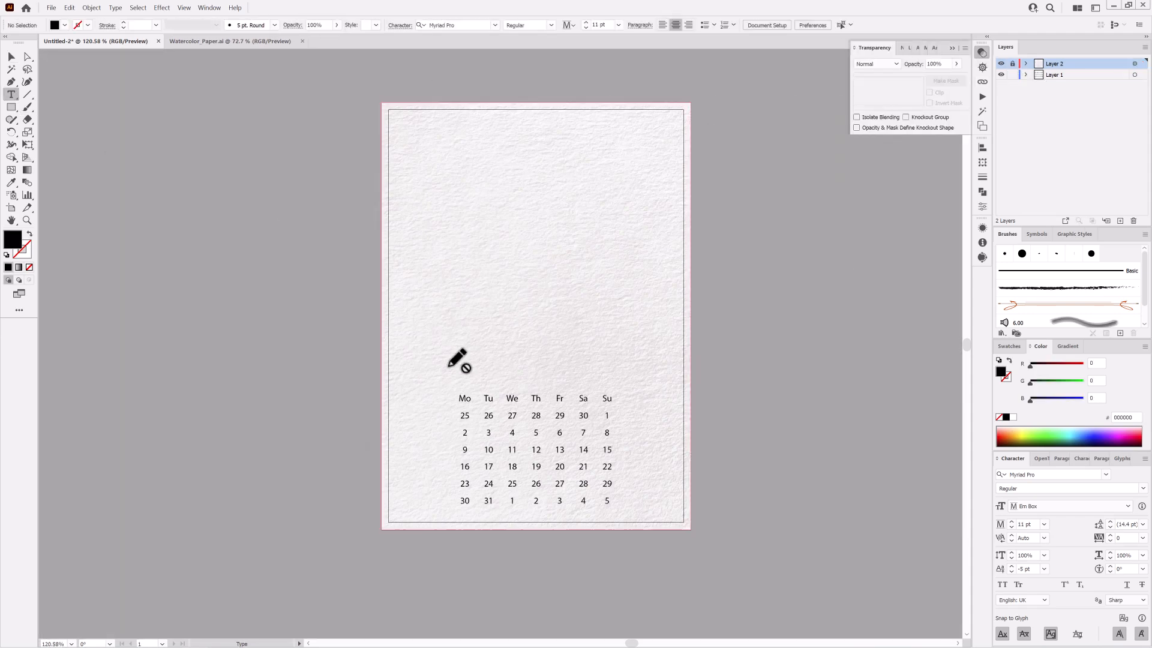
{"action": "left_click", "coordinate": [1073, 75]}
{"action": "left_click", "coordinate": [501, 290]}
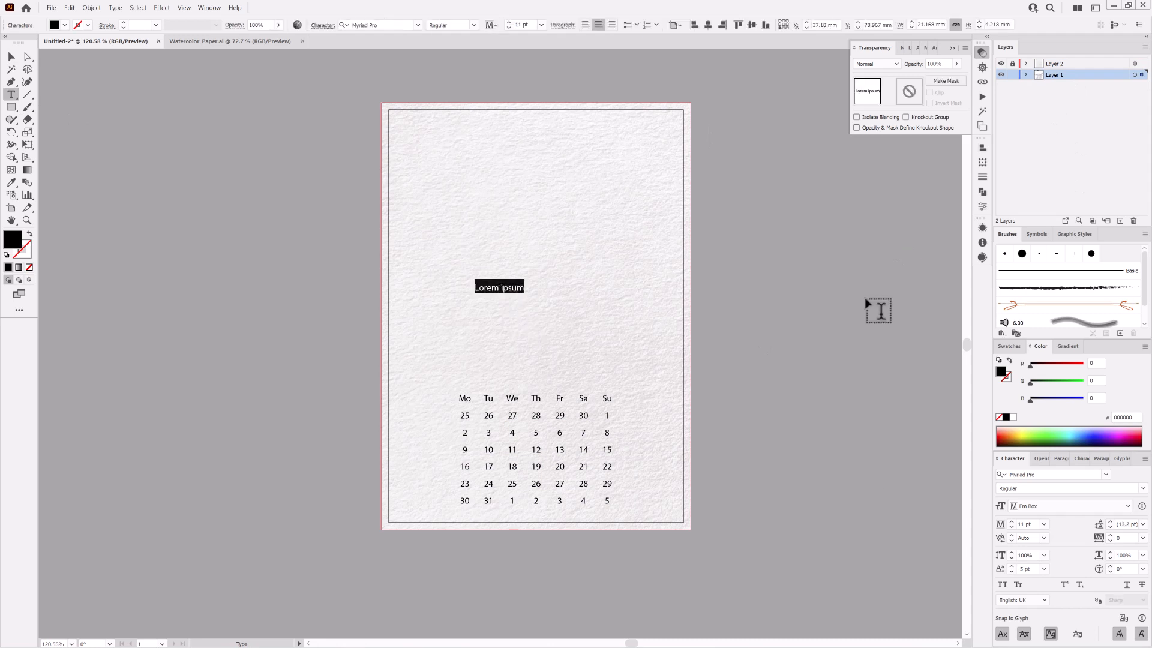
{"action": "type", "text": "October"}
{"action": "left_click", "coordinate": [12, 57]}
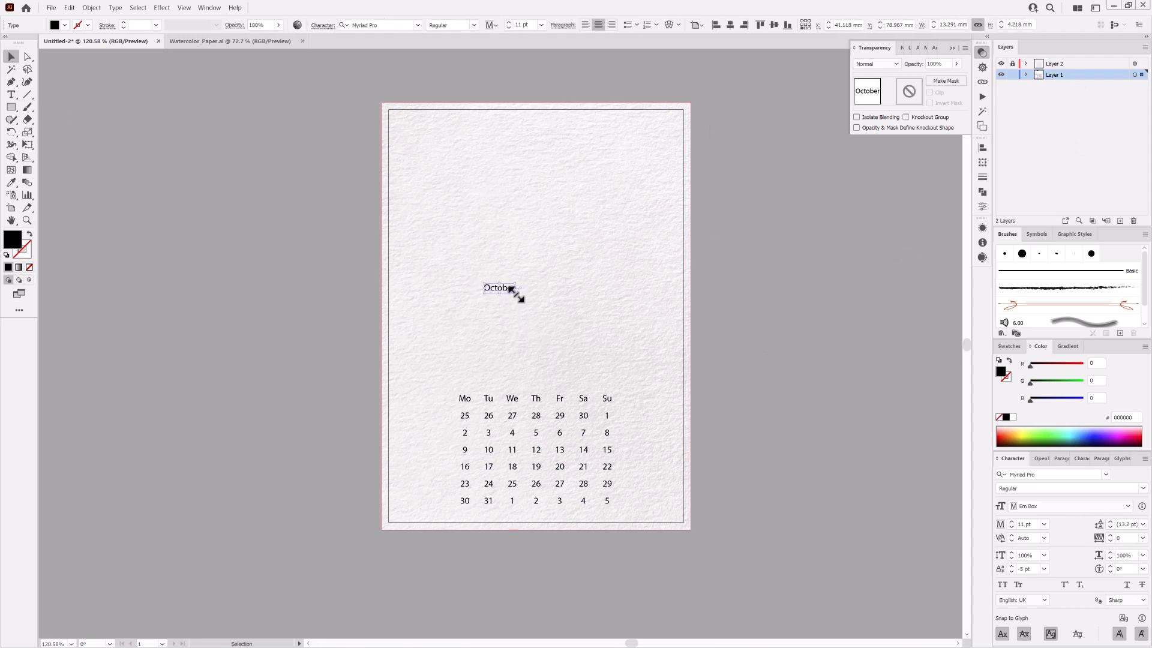
Enlarge the October title to about 23.4 pt and centre it horizontally on the page just above the weekday row.
{"action": "left_click_drag", "start_coordinate": [516, 294], "coordinate": [557, 319]}
{"action": "left_click_drag", "start_coordinate": [535, 297], "coordinate": [551, 375]}
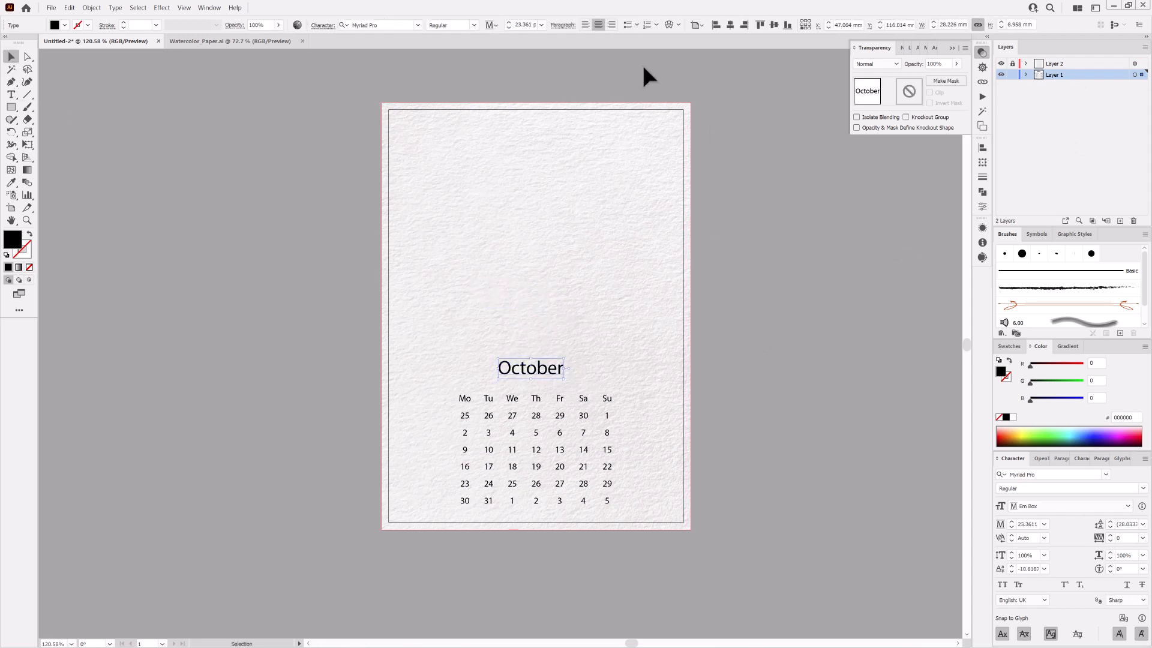
{"action": "left_click", "coordinate": [730, 24]}
{"action": "key", "text": "Down"}
Shift the calendar dates by one day so the grid starts with 26 under Mo and ends with 6 under Su.
{"action": "scroll", "coordinate": [541, 443], "scroll_direction": "up", "scroll_amount": 2}
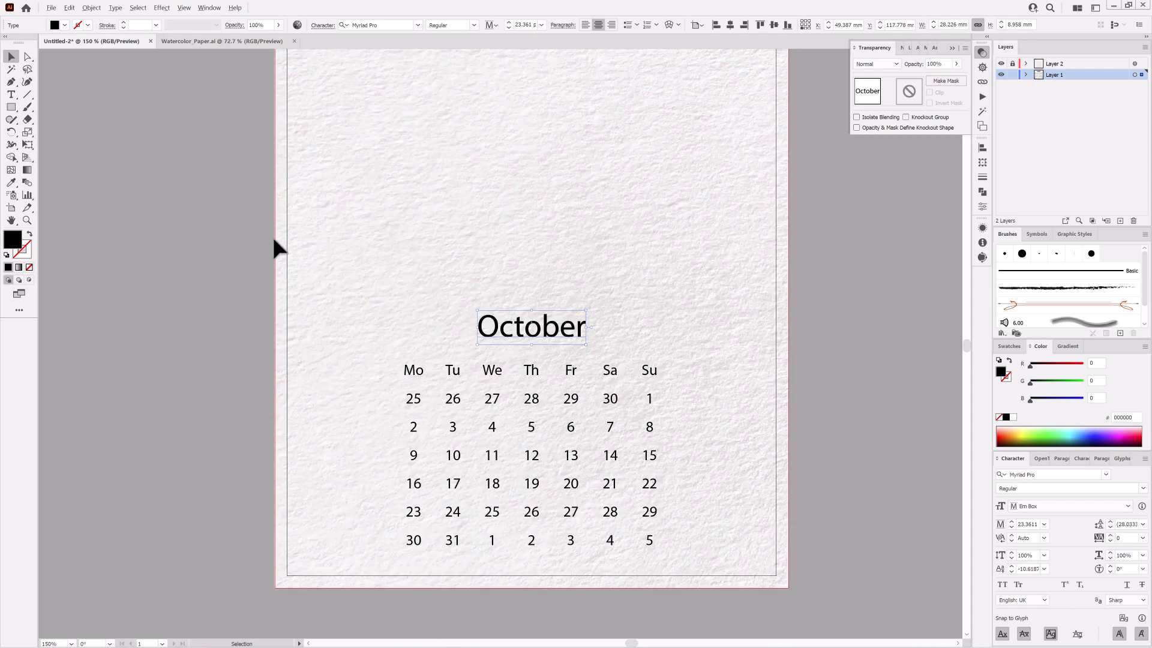
{"action": "left_click", "coordinate": [11, 94]}
{"action": "left_click", "coordinate": [413, 398]}
{"action": "key", "text": "Delete"}
{"action": "key", "text": "Delete"}
{"action": "key", "text": "Delete"}
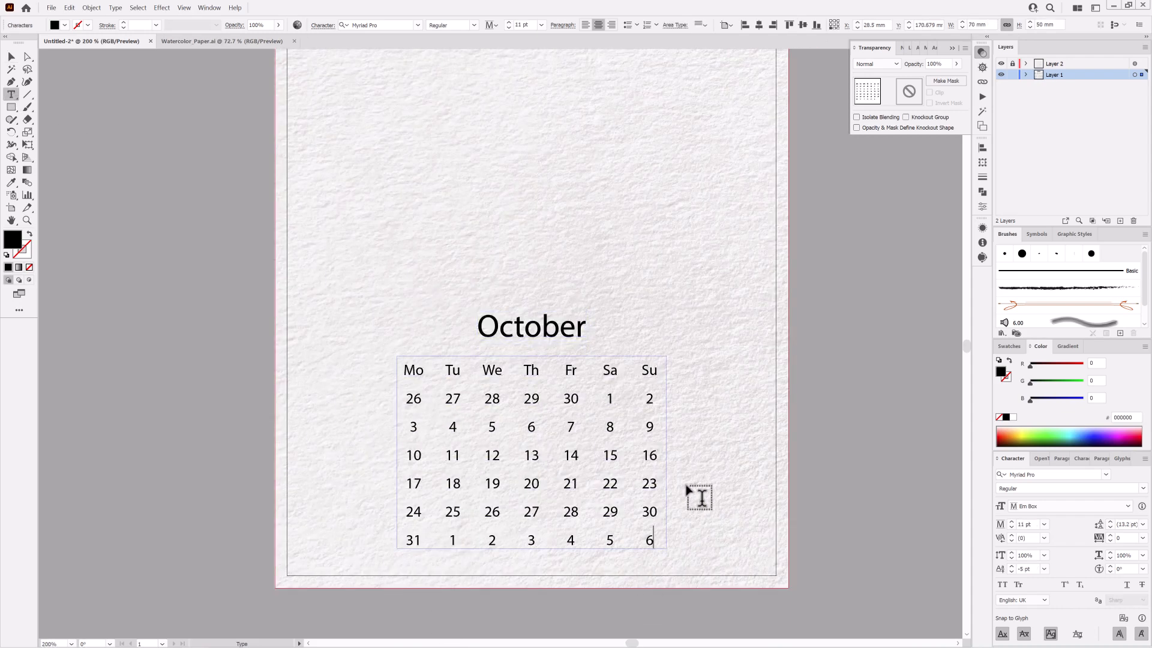
Lock Layer 1 and add a new layer between it and Layer 2.
{"action": "left_click", "coordinate": [1135, 75]}
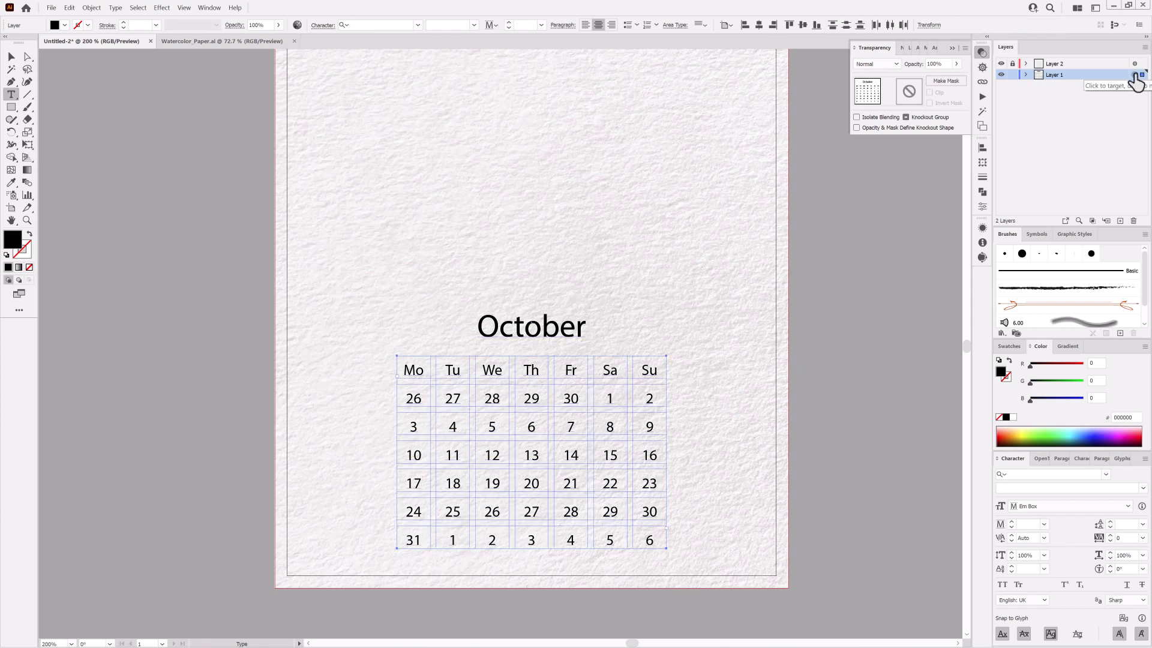
{"action": "left_click", "coordinate": [1012, 75]}
{"action": "scroll", "coordinate": [612, 282], "scroll_direction": "up", "scroll_amount": 1}
{"action": "scroll", "coordinate": [611, 282], "scroll_direction": "down", "scroll_amount": 2}
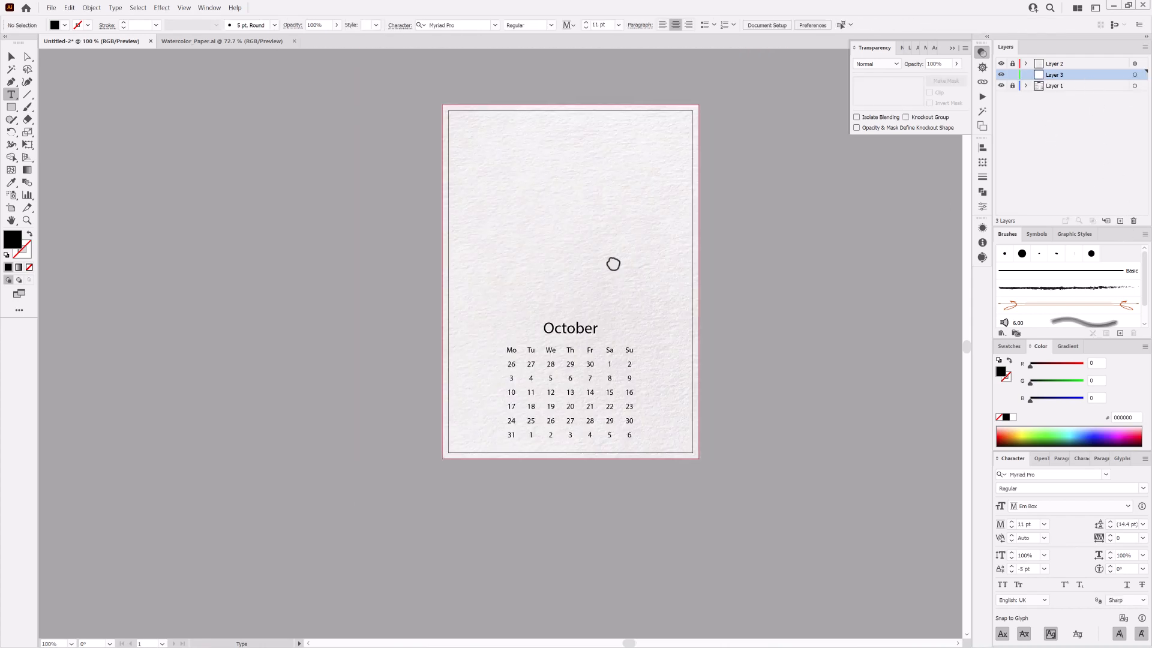
Draw a rectangle of about 133.5 × 110.5 mm over the page's upper part and make it Layer 3's clipping mask.
{"action": "left_click_drag", "start_coordinate": [612, 264], "coordinate": [569, 360]}
{"action": "left_click", "coordinate": [11, 107]}
{"action": "left_click_drag", "start_coordinate": [398, 203], "coordinate": [655, 414]}
{"action": "left_click", "coordinate": [1026, 74]}
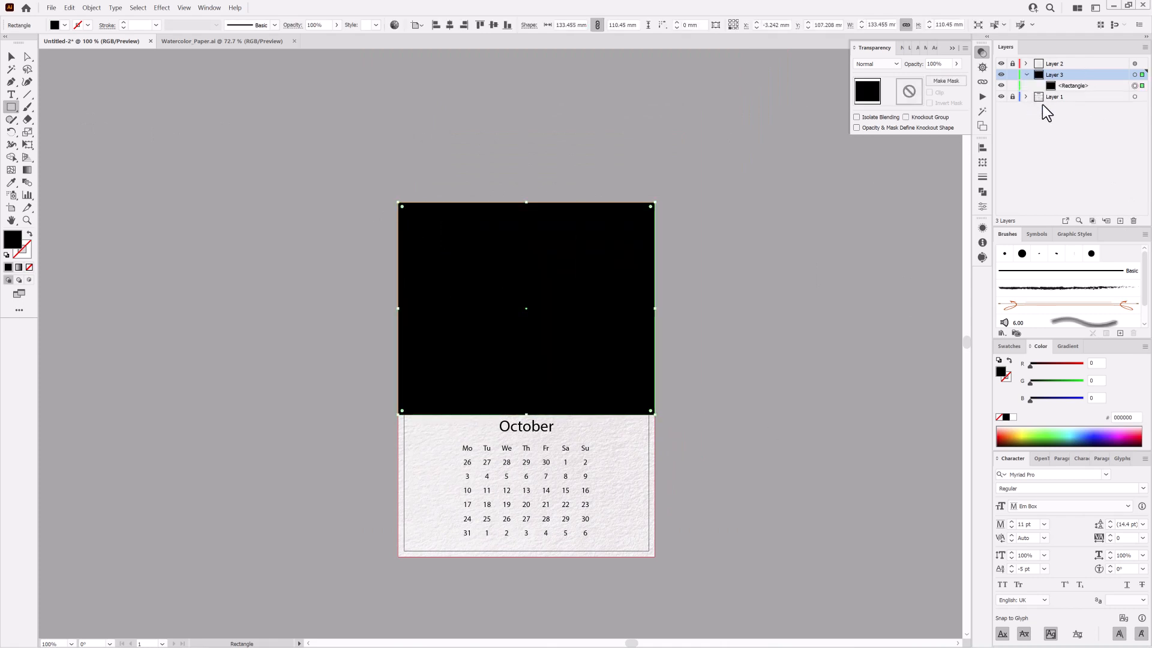
{"action": "left_click", "coordinate": [138, 7]}
{"action": "left_click", "coordinate": [147, 40]}
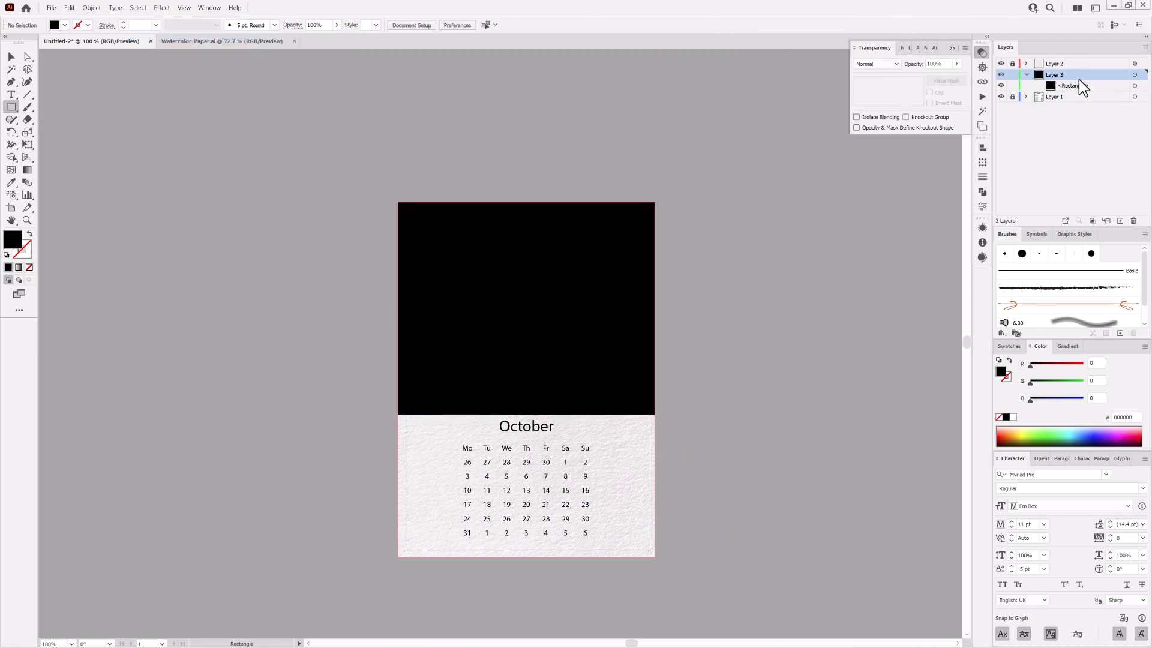
{"action": "left_click", "coordinate": [1090, 221]}
Open the Dagubi Chestnut Autumn 04 brush library beside the page in a taller panel and confirm the Paintbrush tool options.
{"action": "left_click", "coordinate": [1001, 333]}
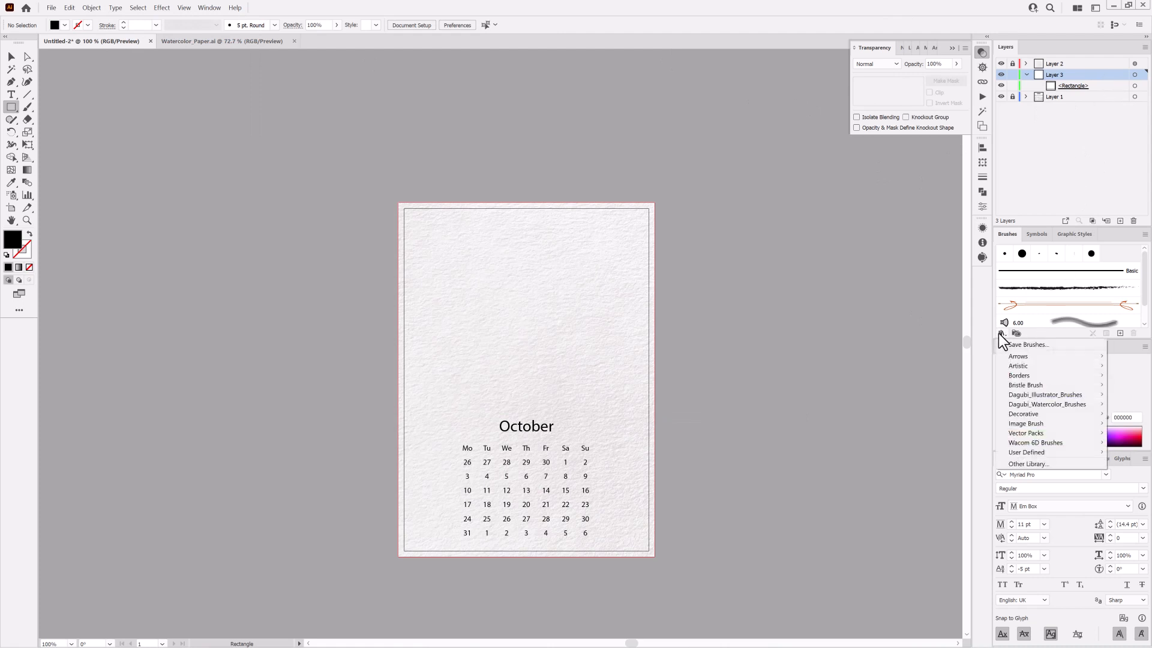
{"action": "mouse_move", "coordinate": [1020, 393]}
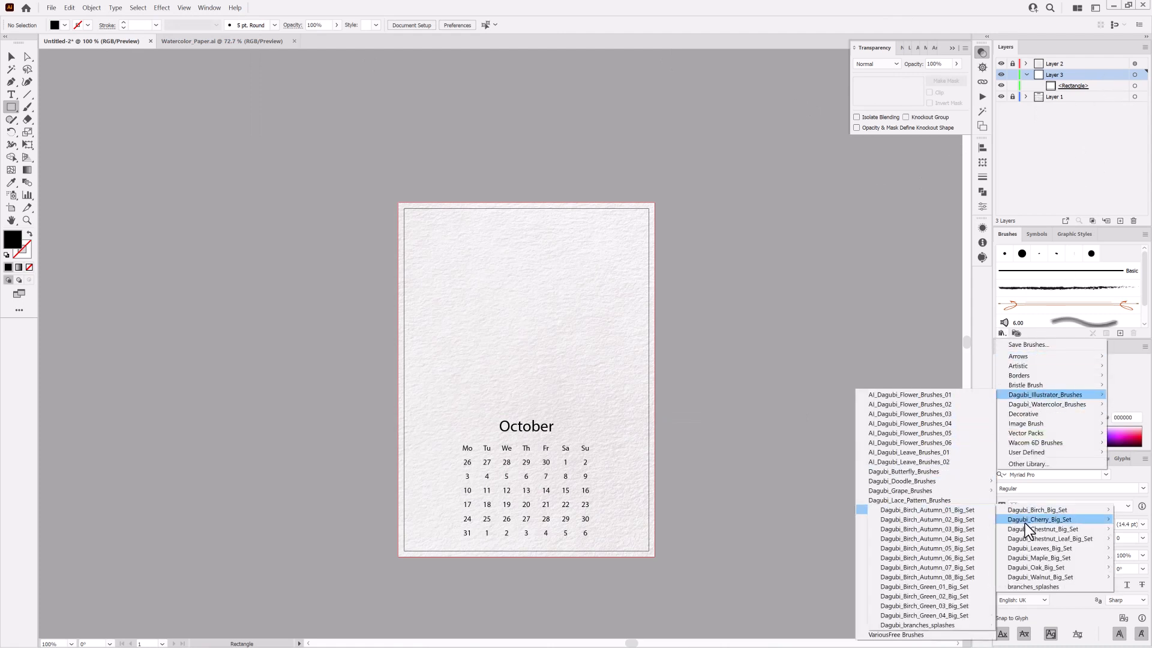
{"action": "left_click", "coordinate": [939, 557]}
{"action": "mouse_move", "coordinate": [625, 311]}
{"action": "left_mouse_down"}
{"action": "mouse_move", "coordinate": [793, 242]}
{"action": "mouse_move", "coordinate": [914, 154]}
{"action": "left_mouse_up"}
{"action": "left_click_drag", "start_coordinate": [890, 237], "coordinate": [877, 573]}
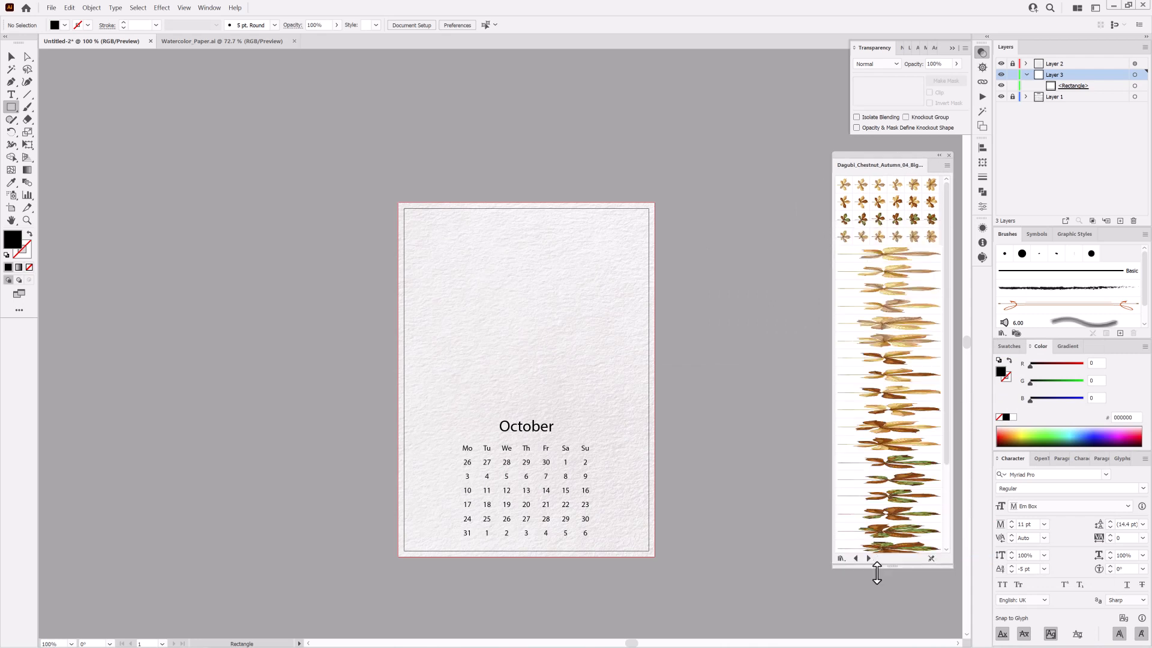
{"action": "double_click", "coordinate": [27, 106]}
{"action": "left_click", "coordinate": [581, 386]}
Paint a trial brown and green chestnut leaf across the page's upper-left corner to test the clipping mask, and cut it.
{"action": "left_click", "coordinate": [888, 479]}
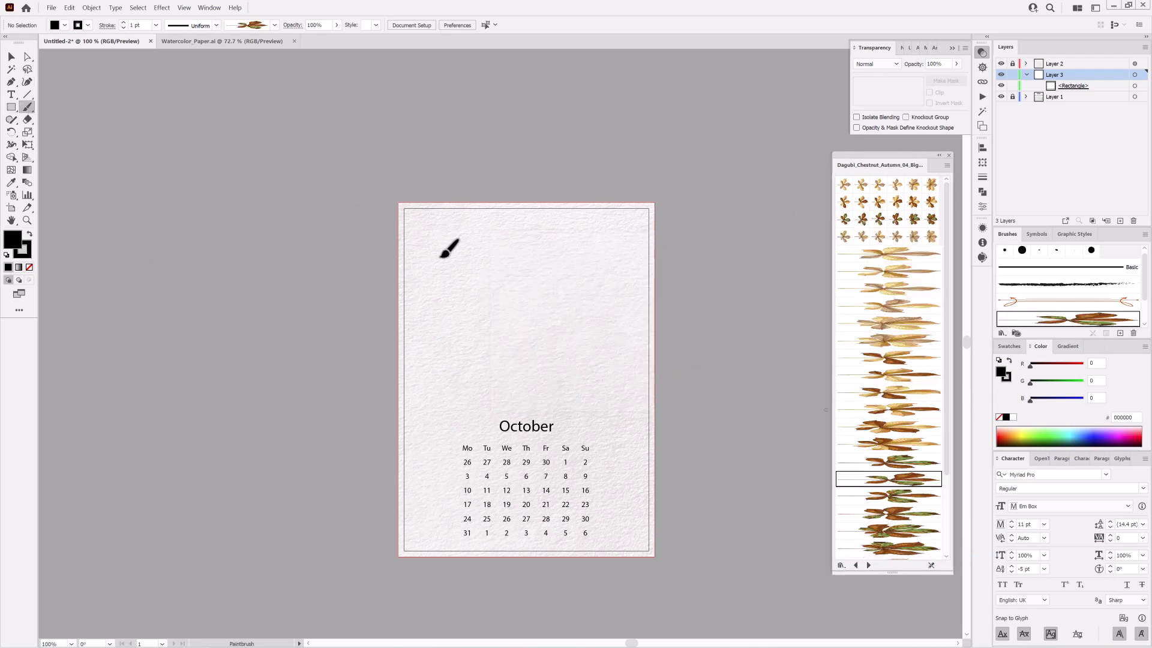
{"action": "mouse_move", "coordinate": [441, 257]}
{"action": "left_mouse_down"}
{"action": "mouse_move", "coordinate": [477, 276]}
{"action": "mouse_move", "coordinate": [448, 269]}
{"action": "left_mouse_up"}
{"action": "left_click", "coordinate": [1001, 96]}
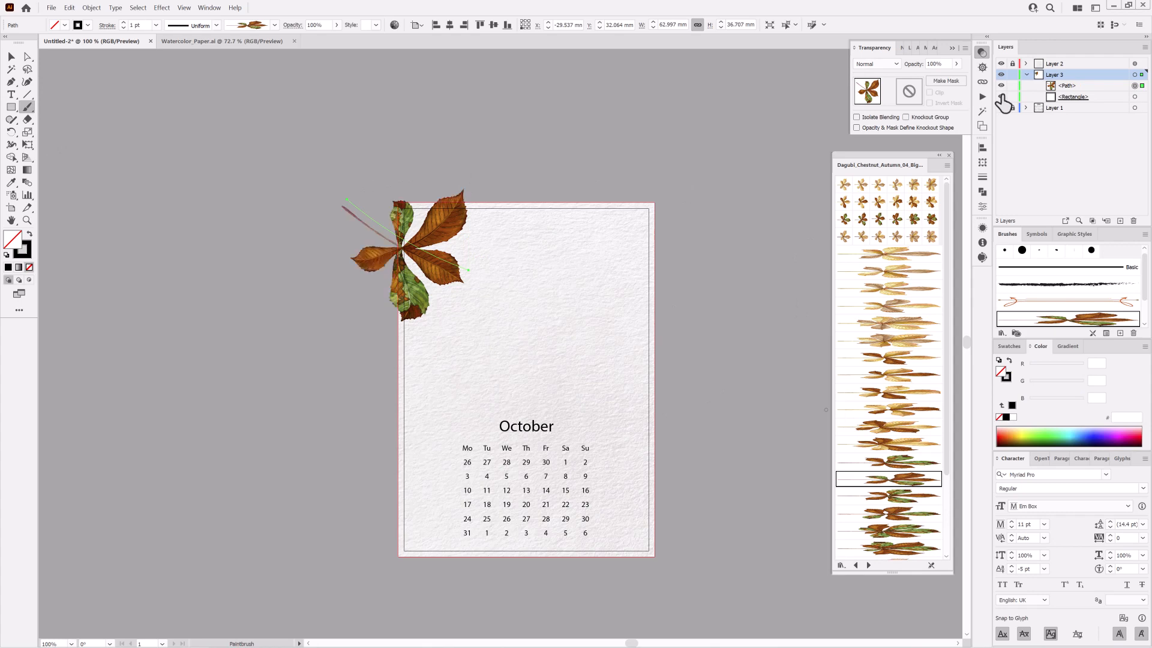
{"action": "left_click", "coordinate": [1000, 96]}
{"action": "key", "text": "ctrl+equal"}
{"action": "key", "text": "ctrl+minus"}
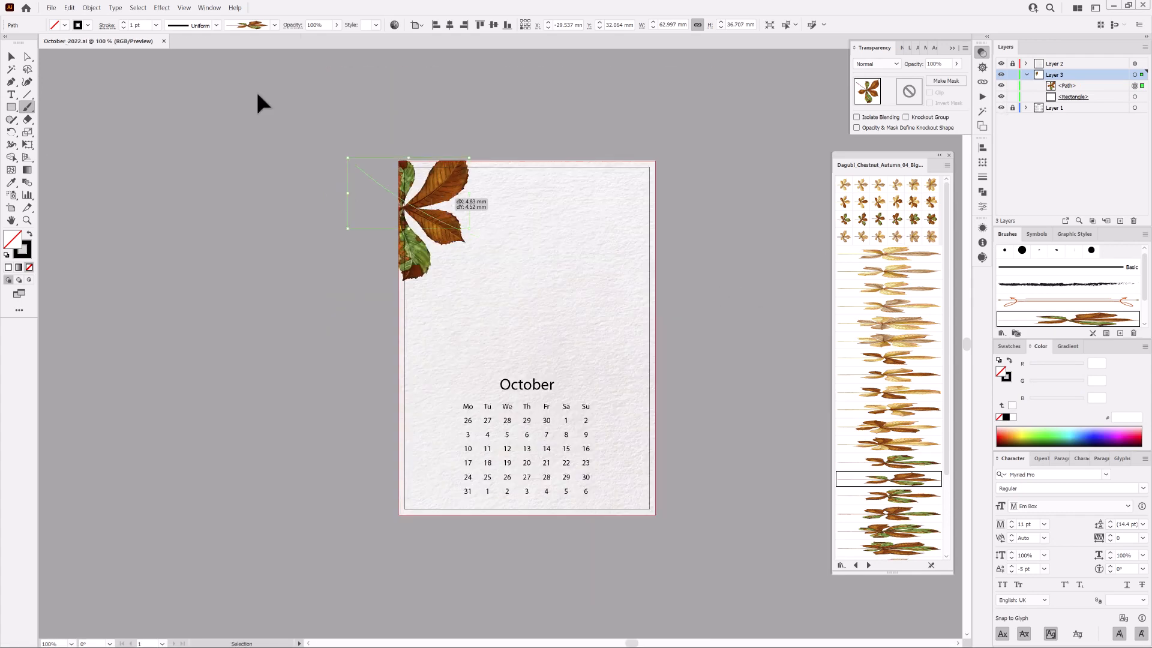
{"action": "left_click", "coordinate": [69, 8]}
{"action": "left_click", "coordinate": [78, 38]}
Draw a cream #FFFAF1 rectangle without stroke, about 159 × 133 mm, covering the whole masked area on Layer 3.
{"action": "left_click", "coordinate": [11, 107]}
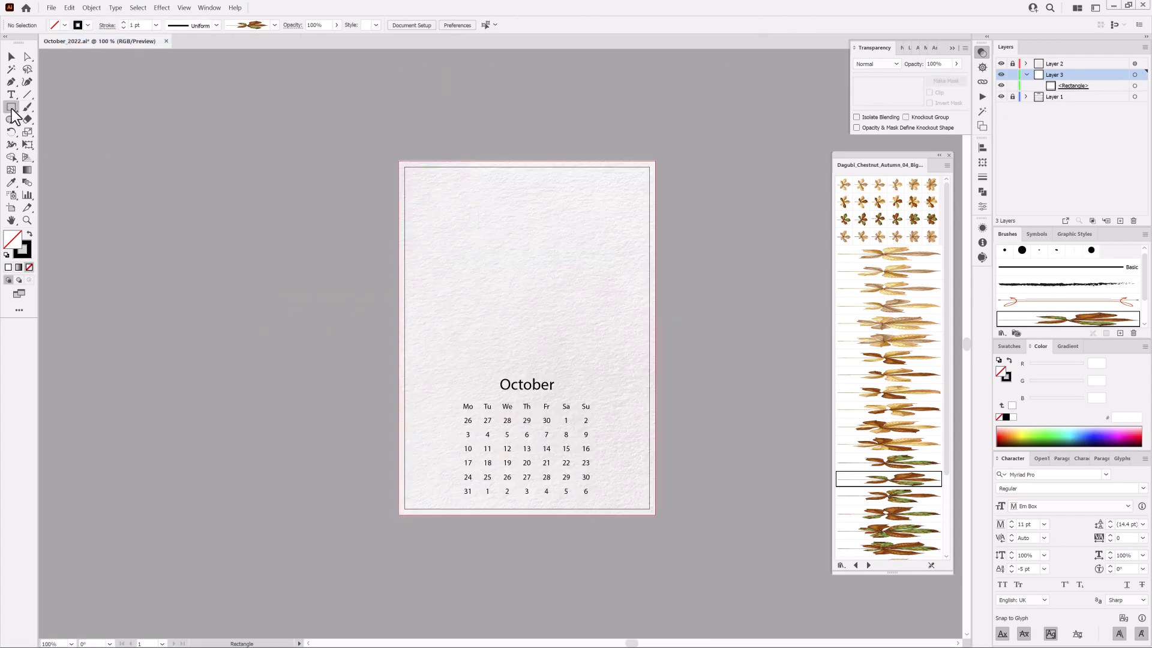
{"action": "left_click", "coordinate": [1014, 427]}
{"action": "left_click", "coordinate": [1007, 378]}
{"action": "left_click", "coordinate": [999, 417]}
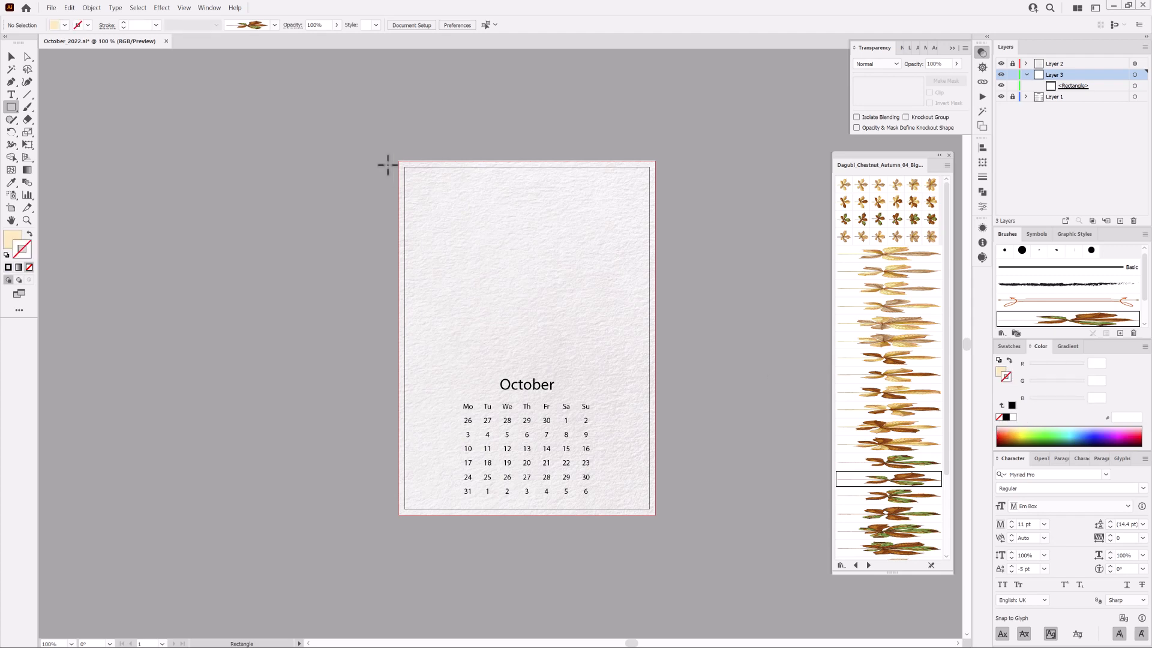
{"action": "mouse_move", "coordinate": [384, 150]}
{"action": "left_mouse_down"}
{"action": "mouse_move", "coordinate": [689, 380]}
{"action": "mouse_move", "coordinate": [688, 402]}
{"action": "left_mouse_up"}
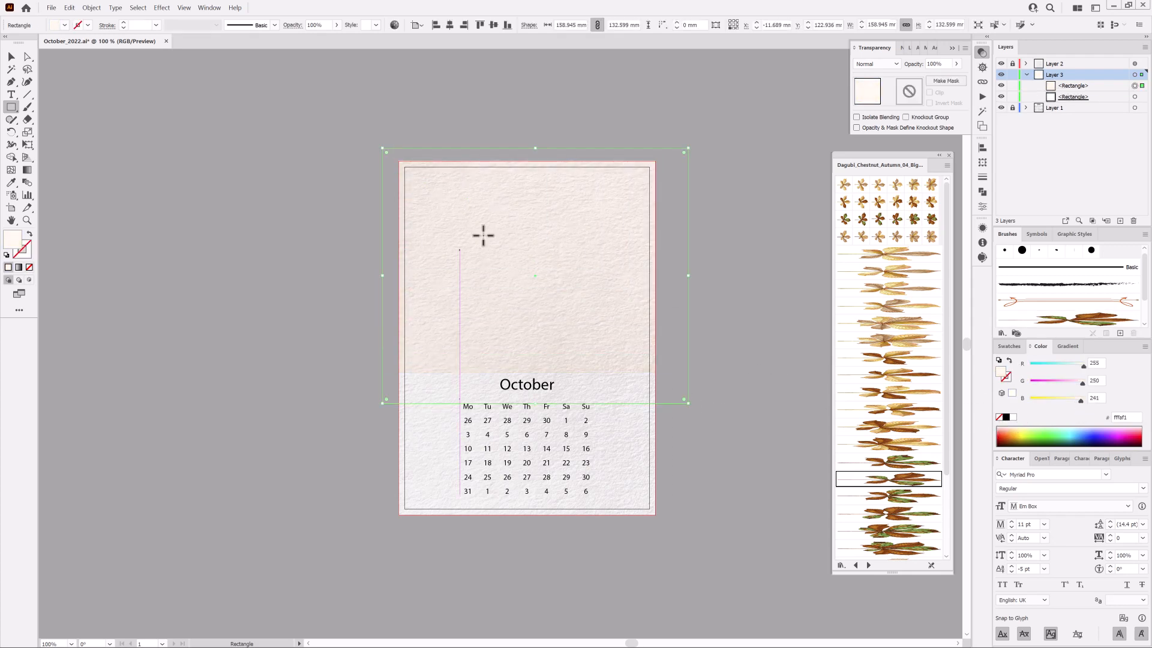
Lock the cream background rectangle and the clipping rectangle on Layer 3.
{"action": "scroll", "coordinate": [484, 235], "scroll_direction": "up", "scroll_amount": 1}
{"action": "left_click_drag", "start_coordinate": [617, 289], "coordinate": [604, 307]}
{"action": "left_click_drag", "start_coordinate": [1013, 105], "coordinate": [1013, 87]}
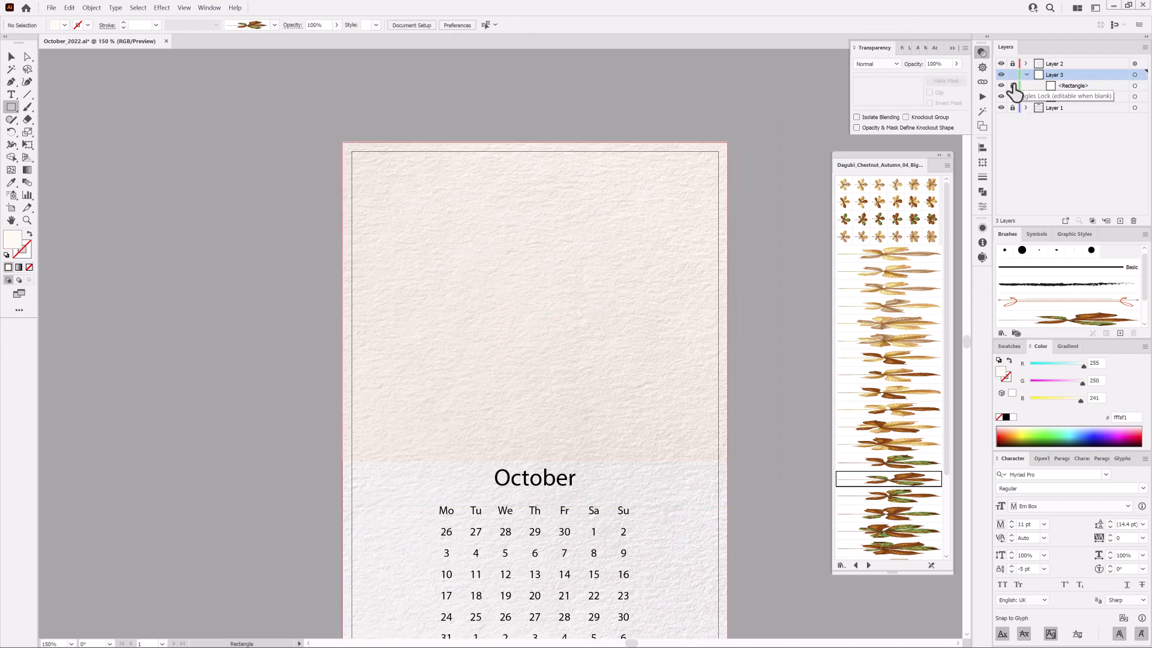
Paint a branch about 121 × 54 mm from beyond the page's left edge with the first branches_splashes wood brush, at 0.3 pt stroke.
{"action": "left_click", "coordinate": [27, 107]}
{"action": "left_click", "coordinate": [868, 565]}
{"action": "left_click", "coordinate": [868, 566]}
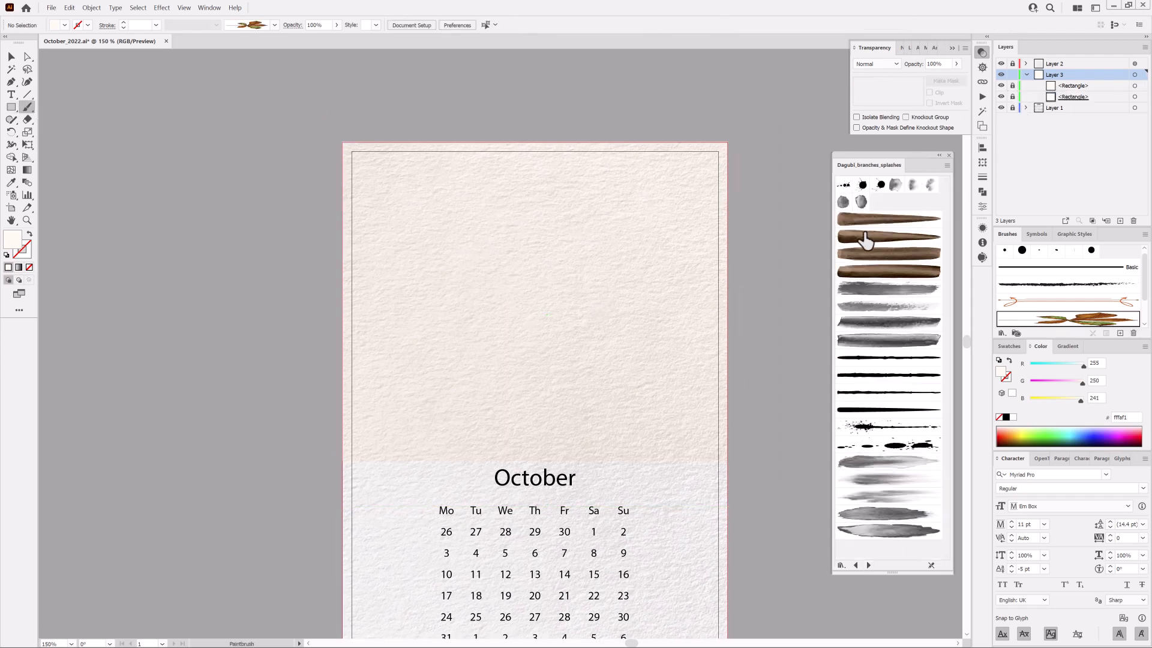
{"action": "left_click", "coordinate": [870, 220]}
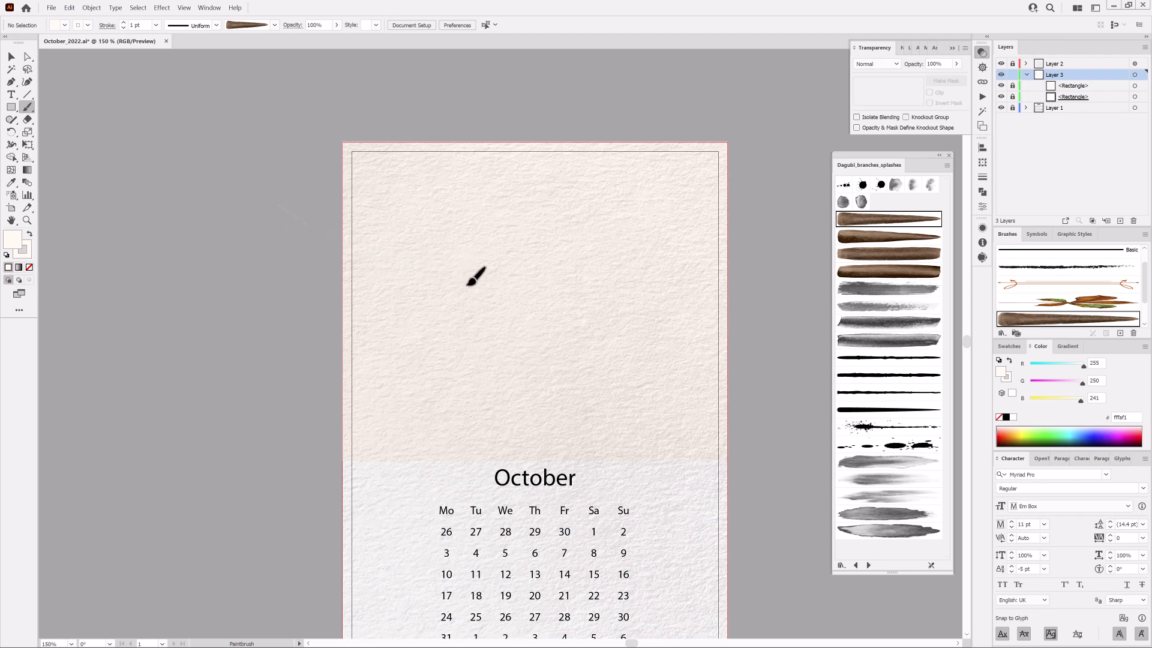
{"action": "left_click_drag", "start_coordinate": [547, 342], "coordinate": [628, 364]}
{"action": "left_click", "coordinate": [123, 28]}
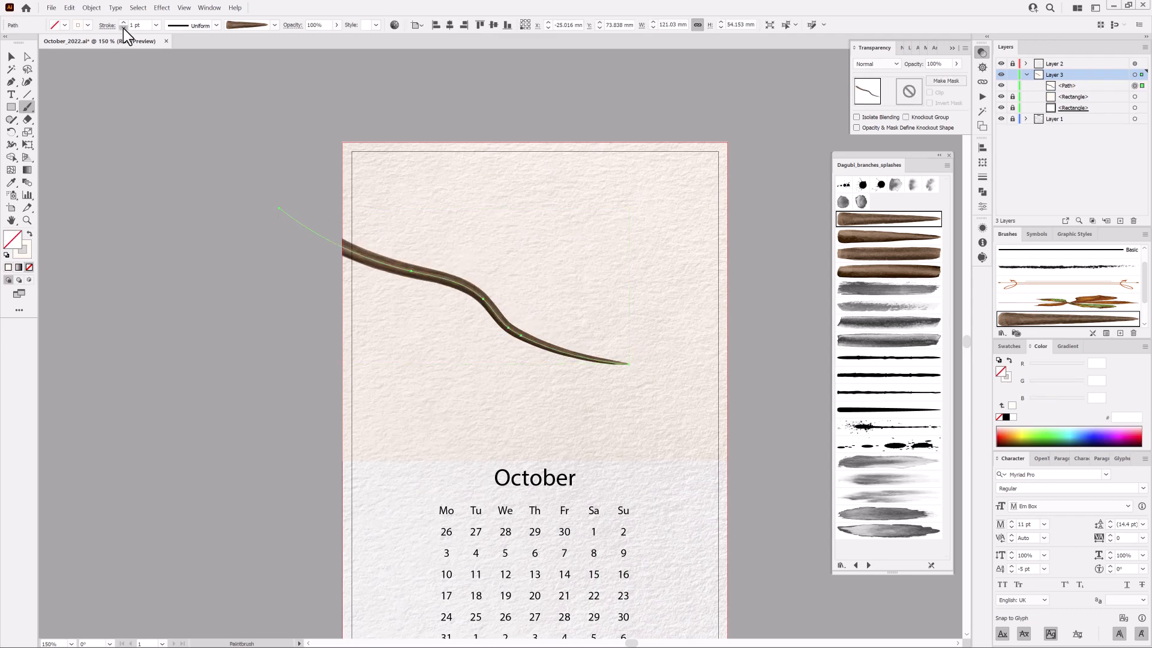
{"action": "left_click", "coordinate": [124, 27]}
Reshape the branch's middle anchor points with Direct Selection to form angular kinks.
{"action": "left_click", "coordinate": [27, 56]}
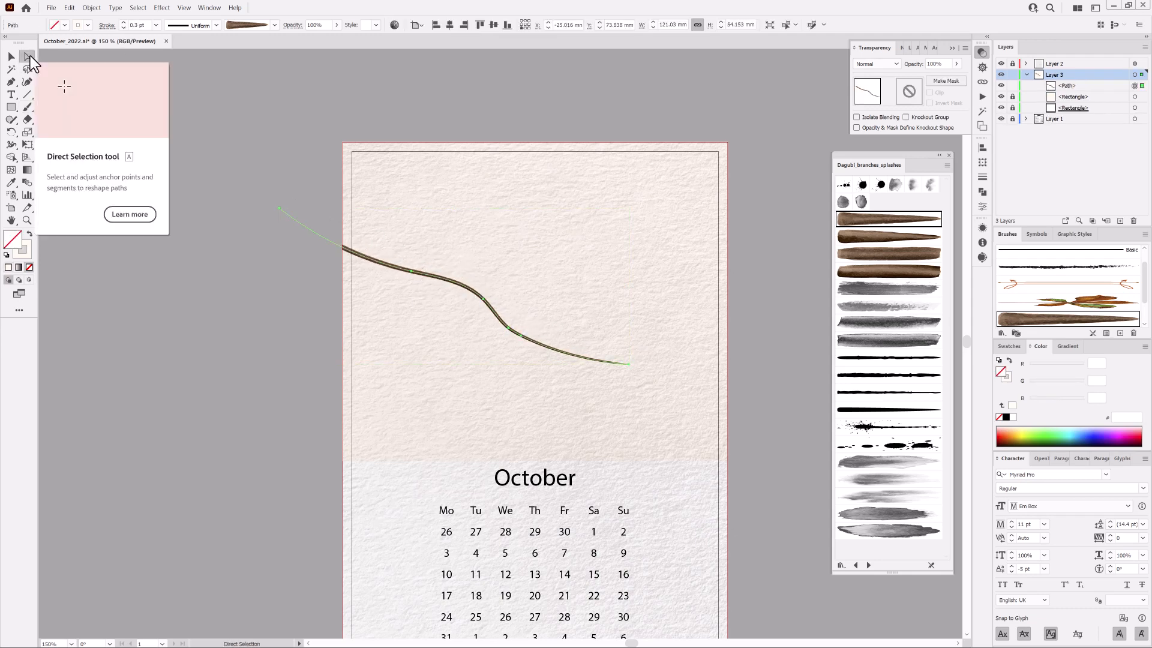
{"action": "left_click", "coordinate": [509, 328]}
{"action": "left_click_drag", "start_coordinate": [484, 302], "coordinate": [475, 290]}
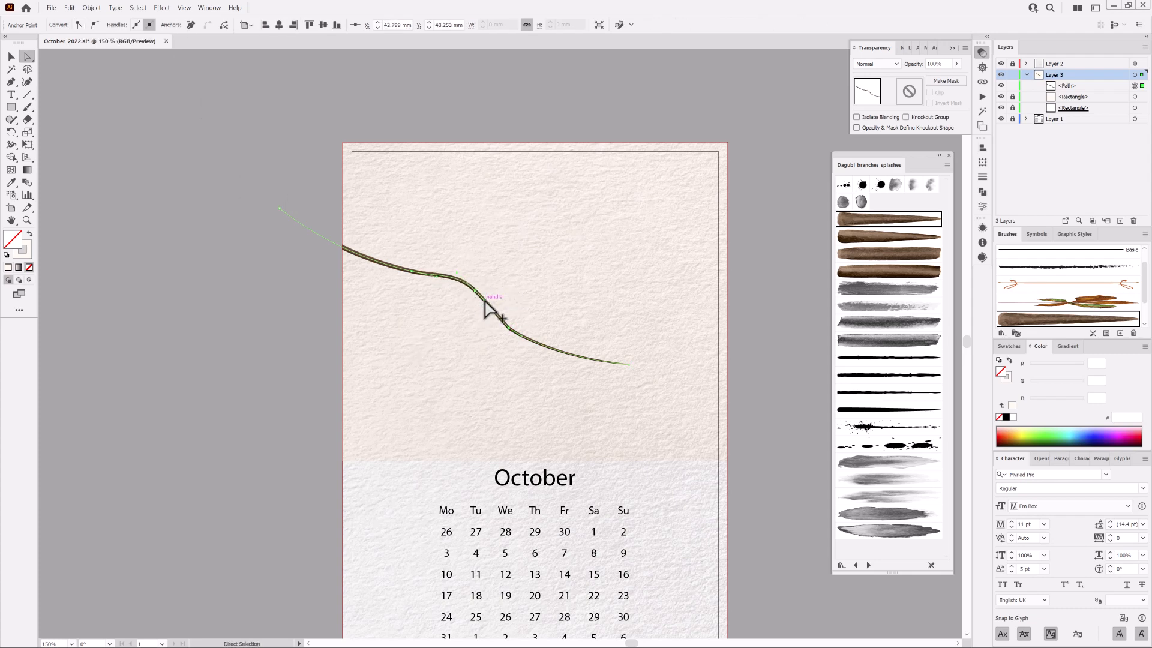
{"action": "mouse_move", "coordinate": [519, 335]}
{"action": "left_mouse_down"}
{"action": "mouse_move", "coordinate": [521, 351]}
{"action": "mouse_move", "coordinate": [511, 326]}
{"action": "left_mouse_up"}
{"action": "left_click", "coordinate": [511, 333]}
{"action": "left_click", "coordinate": [787, 297]}
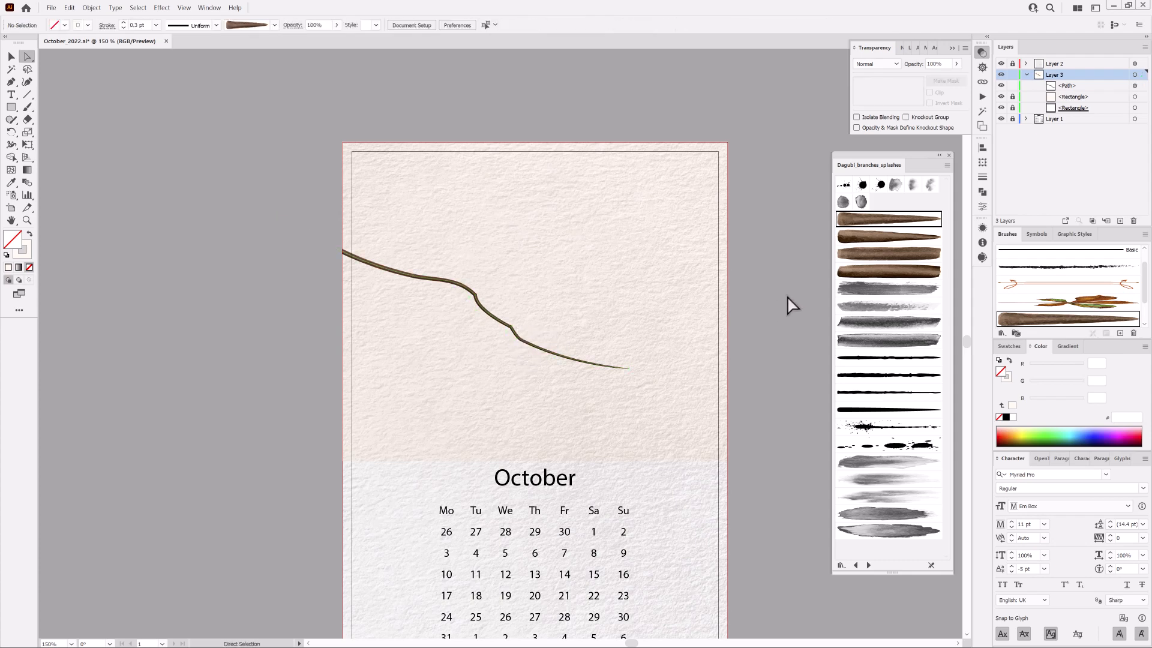
Paint a 0.2 pt twig downward from the branch's upper kink and set its blending mode to Darken.
{"action": "key", "text": "b"}
{"action": "left_click", "coordinate": [123, 28]}
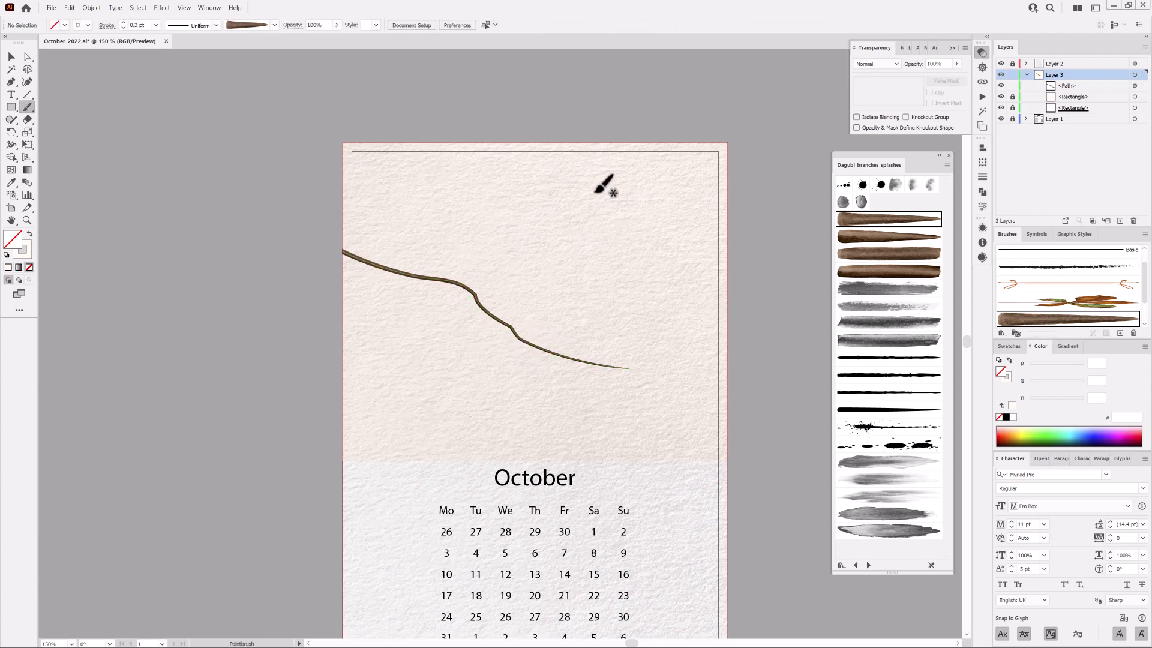
{"action": "left_click_drag", "start_coordinate": [475, 298], "coordinate": [499, 360]}
{"action": "left_click", "coordinate": [485, 330], "text": "ctrl"}
{"action": "left_click", "coordinate": [876, 64]}
{"action": "left_click", "coordinate": [879, 92]}
{"action": "left_click", "coordinate": [531, 171], "text": "ctrl"}
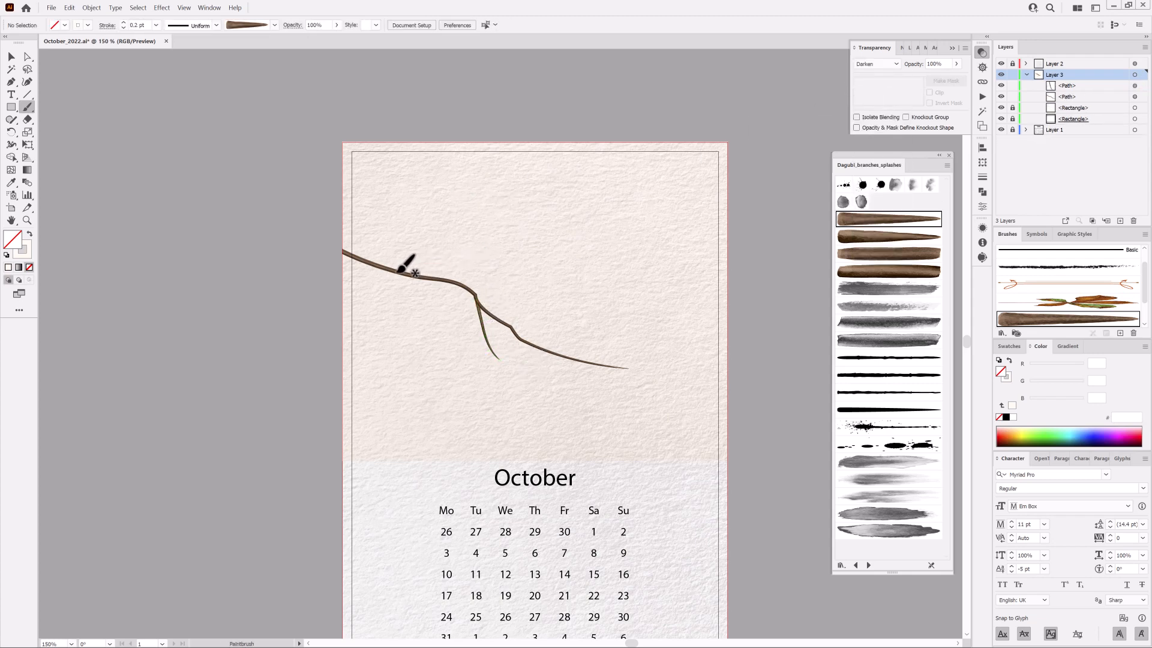
Paint a second twig curving upward from the branch's left part and shift it slightly to join the branch.
{"action": "mouse_move", "coordinate": [423, 268]}
{"action": "left_mouse_down"}
{"action": "mouse_move", "coordinate": [455, 256]}
{"action": "mouse_move", "coordinate": [498, 343]}
{"action": "mouse_move", "coordinate": [580, 343]}
{"action": "left_mouse_up"}
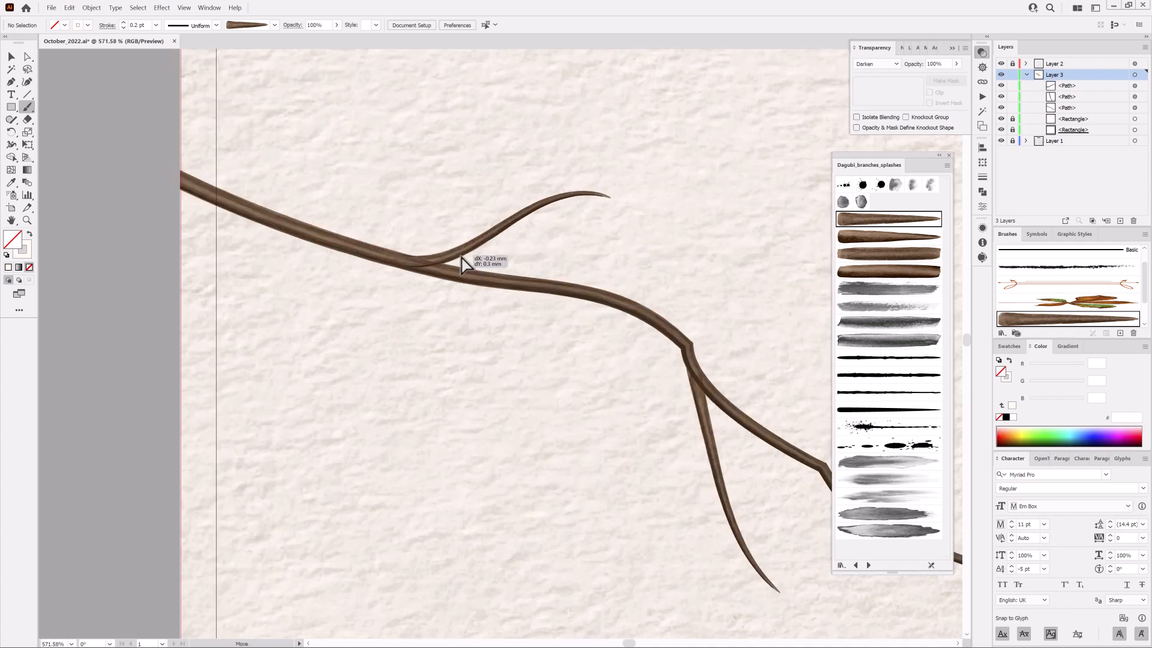
{"action": "left_click", "coordinate": [462, 259], "text": "ctrl"}
{"action": "left_click_drag", "start_coordinate": [462, 259], "coordinate": [384, 259]}
Redraw the end of the main branch with the Paintbrush to give it a slight bend and a lower tip.
{"action": "mouse_move", "coordinate": [726, 468]}
{"action": "left_mouse_down"}
{"action": "mouse_move", "coordinate": [696, 412]}
{"action": "mouse_move", "coordinate": [593, 416]}
{"action": "left_mouse_up"}
{"action": "scroll", "coordinate": [593, 416], "scroll_direction": "down", "scroll_amount": 1}
{"action": "left_click", "coordinate": [658, 399], "text": "ctrl"}
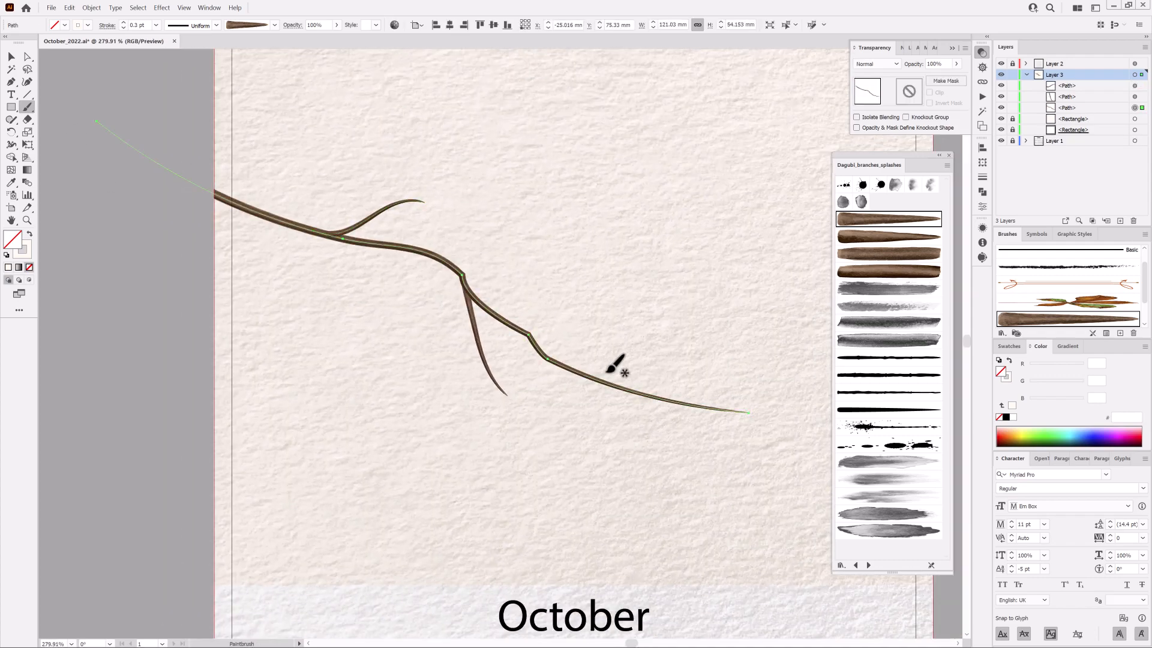
{"action": "left_click_drag", "start_coordinate": [687, 397], "coordinate": [746, 418]}
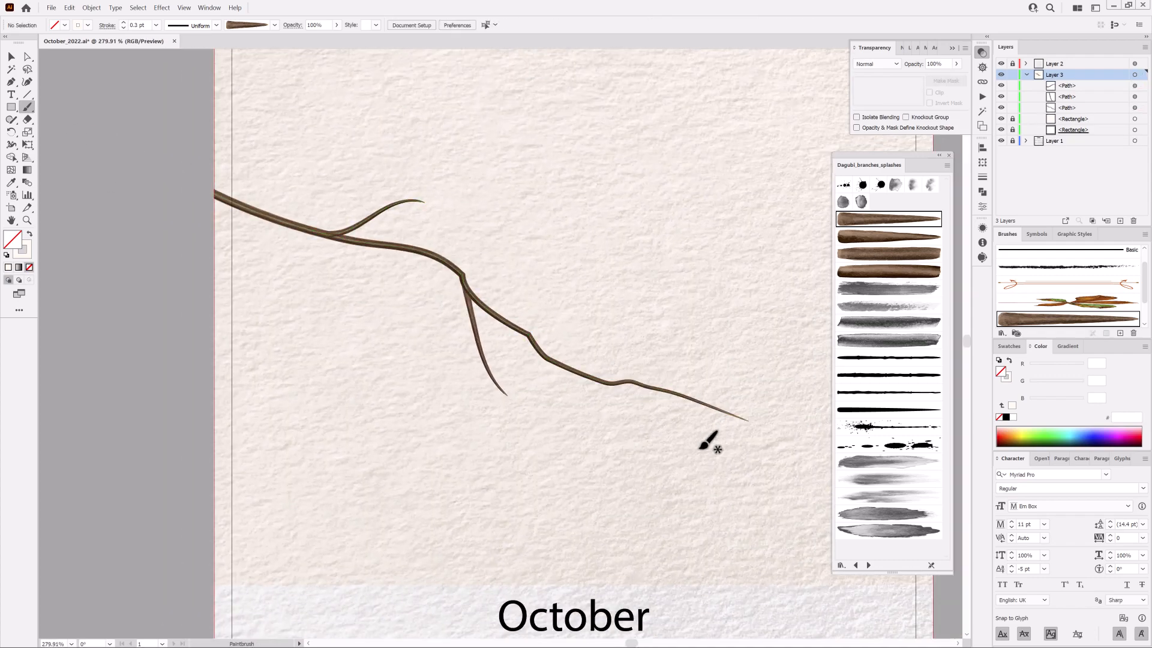
Paint a green and yellow chestnut leaf from the Chestnut Autumn 03 library at 1 pt over the page's upper-left corner.
{"action": "scroll", "coordinate": [694, 474], "scroll_direction": "down", "scroll_amount": 3}
{"action": "left_click_drag", "start_coordinate": [666, 454], "coordinate": [579, 401]}
{"action": "key", "text": "v"}
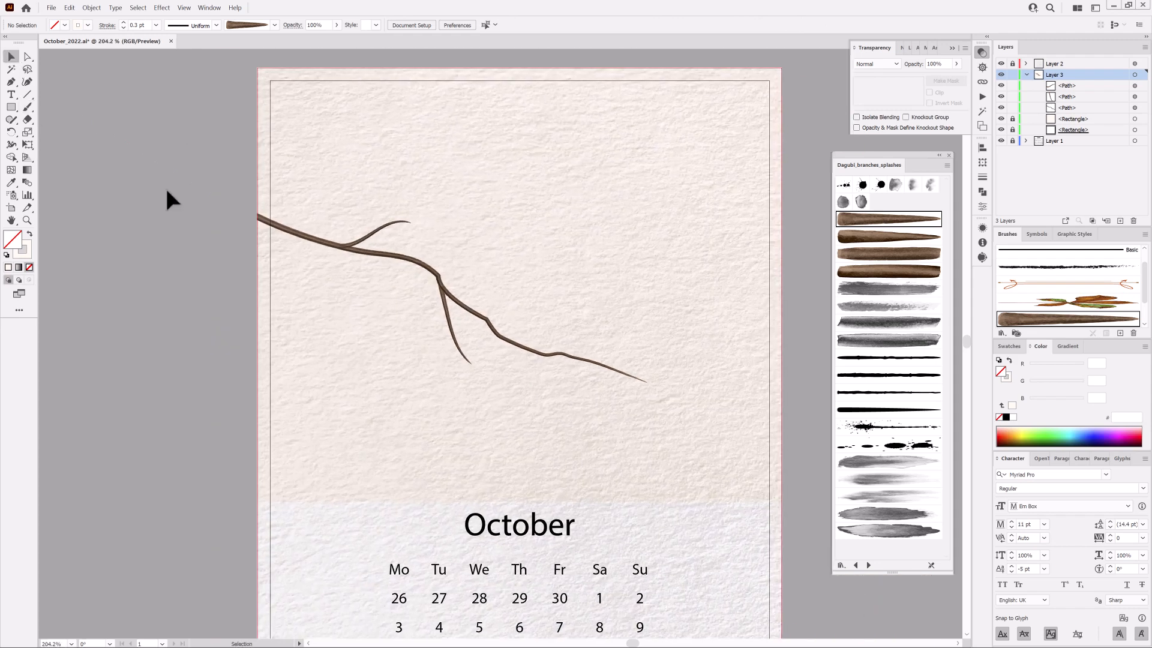
{"action": "left_click", "coordinate": [869, 565]}
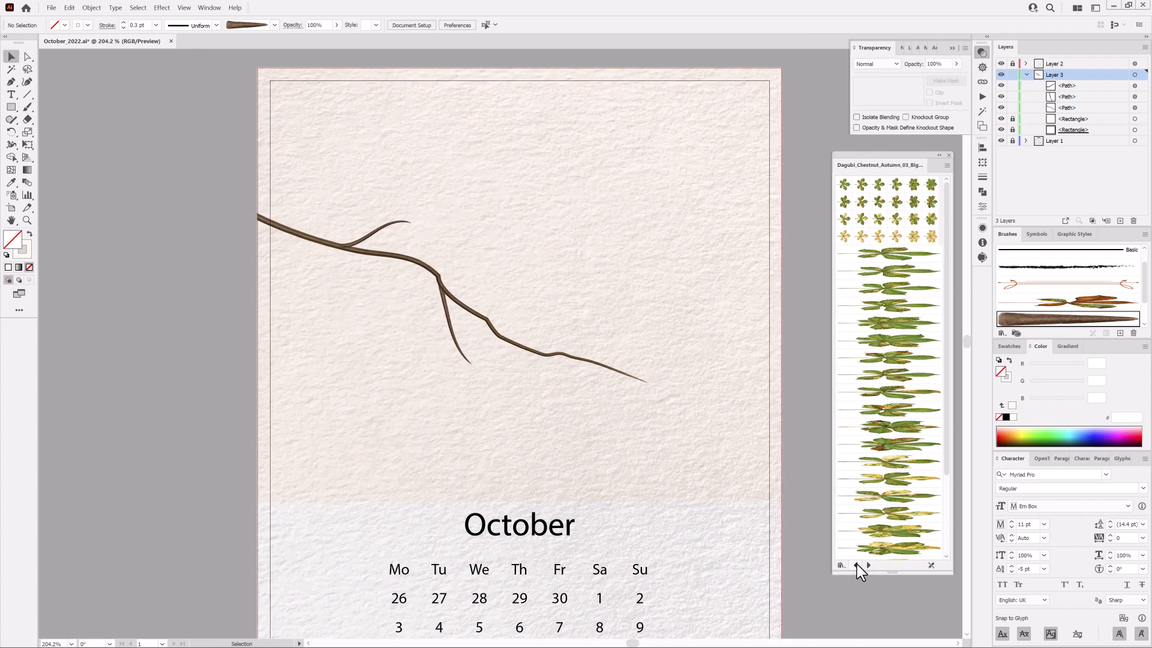
{"action": "left_click", "coordinate": [887, 462]}
{"action": "left_click", "coordinate": [156, 25]}
{"action": "left_click", "coordinate": [171, 72]}
{"action": "mouse_move", "coordinate": [148, 133]}
{"action": "left_mouse_down"}
{"action": "mouse_move", "coordinate": [358, 143]}
{"action": "mouse_move", "coordinate": [296, 164]}
{"action": "mouse_move", "coordinate": [300, 151]}
{"action": "left_mouse_up"}
{"action": "left_click", "coordinate": [151, 270], "text": "ctrl"}
Paint a green and red-brown leaf from the Chestnut Autumn 01 library, about 35 mm wide, over the branch's left part and adjust its position.
{"action": "left_click", "coordinate": [855, 564]}
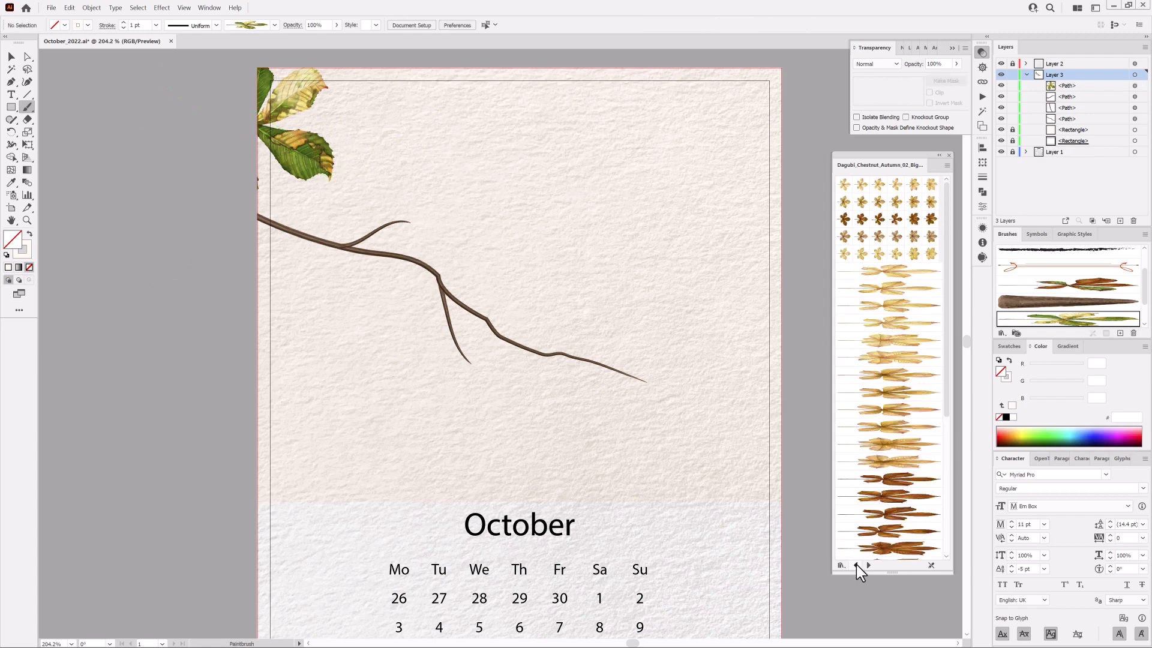
{"action": "left_click", "coordinate": [855, 564]}
{"action": "left_click", "coordinate": [856, 565]}
{"action": "left_click", "coordinate": [868, 564]}
{"action": "scroll", "coordinate": [888, 447], "scroll_direction": "down", "scroll_amount": 3}
{"action": "scroll", "coordinate": [888, 448], "scroll_direction": "up", "scroll_amount": 3}
{"action": "left_click", "coordinate": [894, 402]}
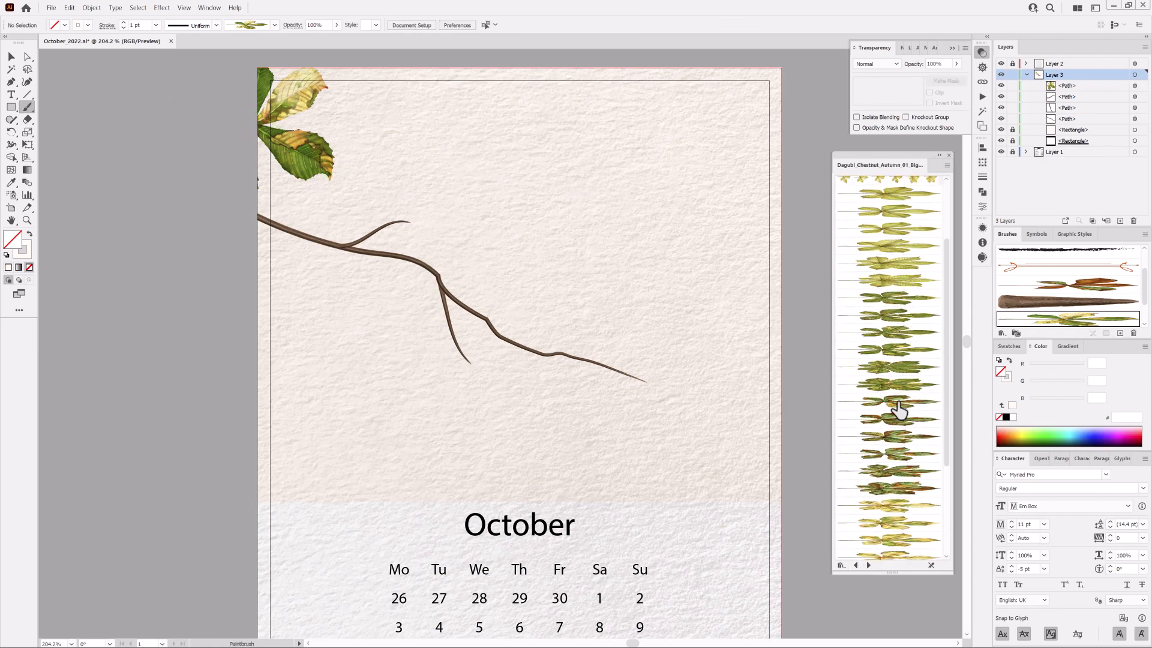
{"action": "left_click_drag", "start_coordinate": [329, 203], "coordinate": [393, 166]}
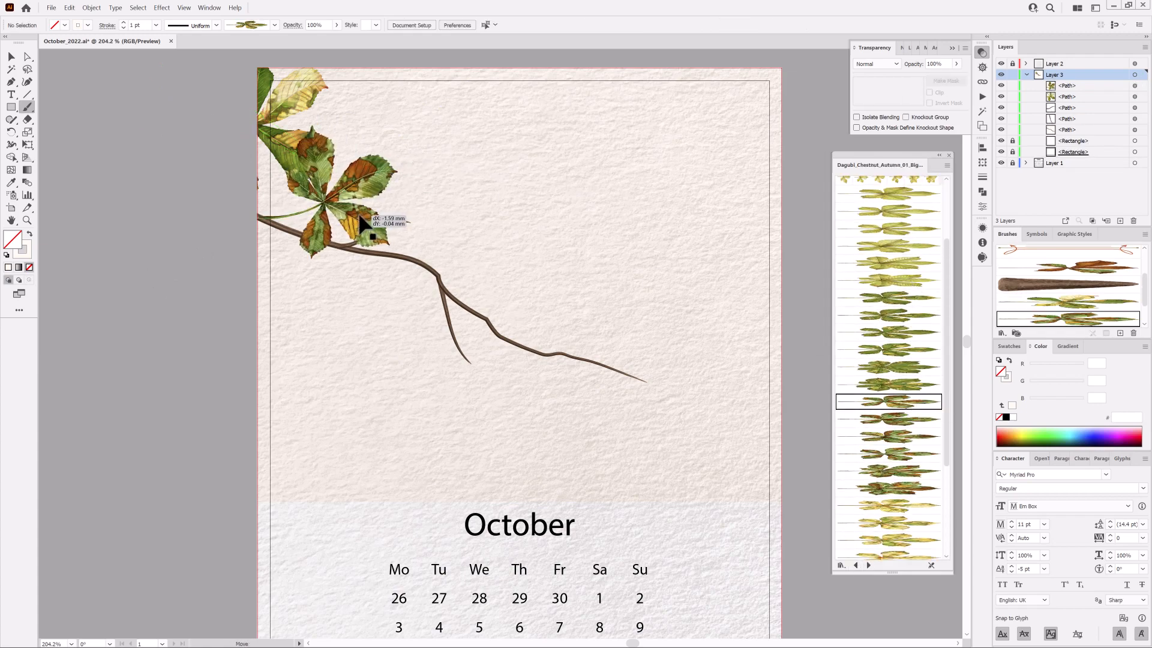
{"action": "left_click", "coordinate": [160, 267], "text": "ctrl"}
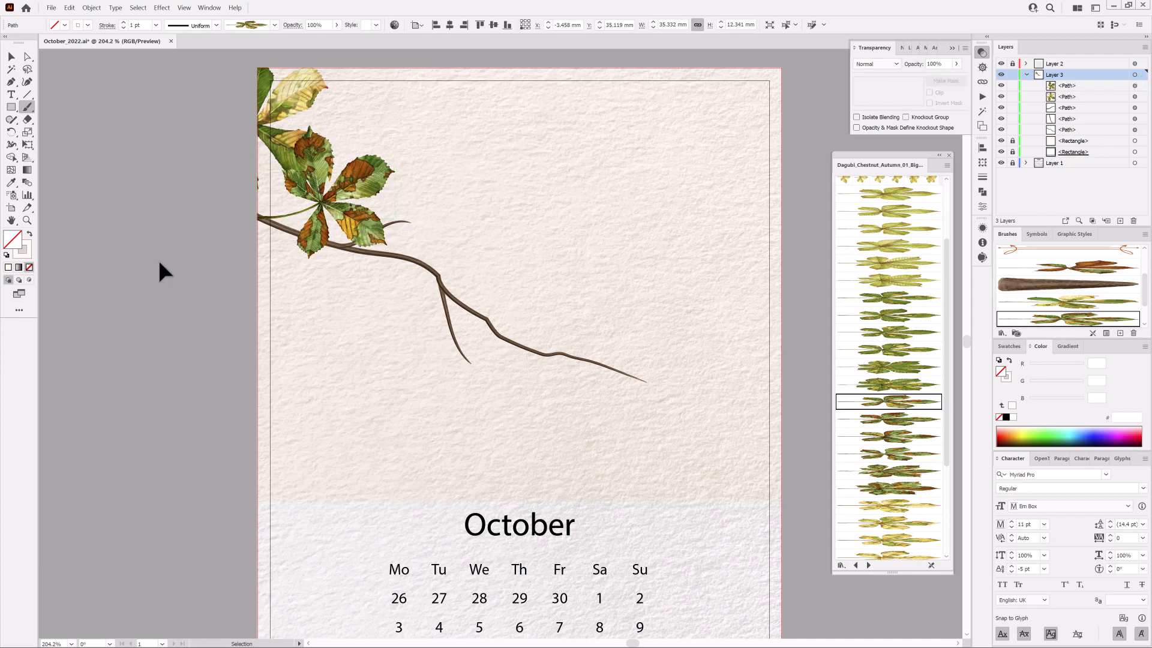
Paint a green leaf with yellow patches from the Chestnut Autumn 01 library, growing from the upper twig's tip, and adjust its placement.
{"action": "left_click", "coordinate": [893, 349]}
{"action": "left_click_drag", "start_coordinate": [530, 196], "coordinate": [531, 195]}
{"action": "left_click_drag", "start_coordinate": [485, 259], "coordinate": [491, 257]}
{"action": "left_click_drag", "start_coordinate": [402, 220], "coordinate": [680, 304]}
{"action": "key", "text": "Down"}
{"action": "left_click", "coordinate": [674, 297]}
{"action": "key", "text": "Delete"}
{"action": "left_click_drag", "start_coordinate": [641, 363], "coordinate": [517, 318]}
{"action": "left_click_drag", "start_coordinate": [736, 398], "coordinate": [574, 313]}
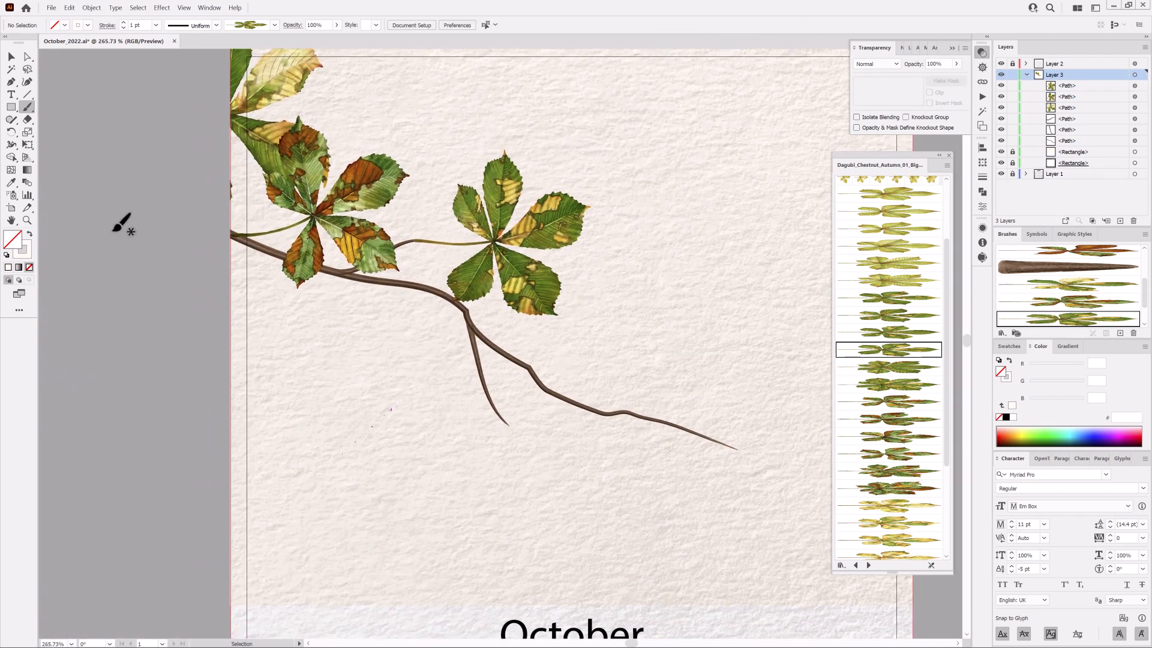
Paint a yellow and green leaf from the Chestnut Autumn 01 library over the page's left edge, below the main branch.
{"action": "left_click", "coordinate": [886, 524]}
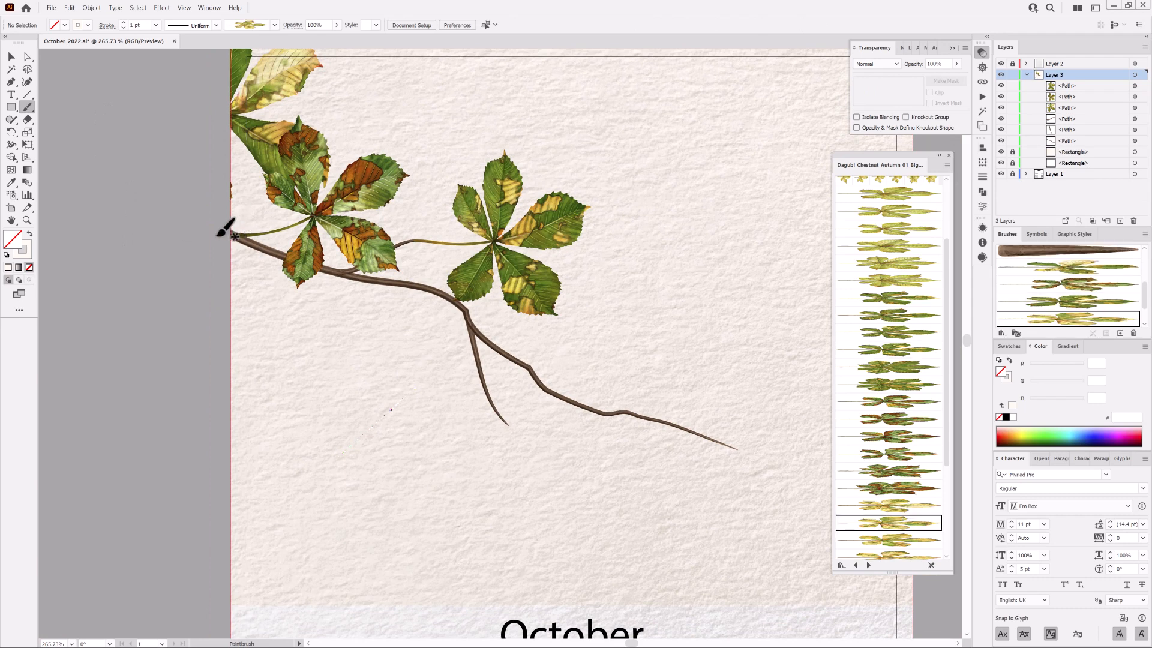
{"action": "mouse_move", "coordinate": [281, 310]}
{"action": "left_mouse_down"}
{"action": "mouse_move", "coordinate": [310, 366]}
{"action": "mouse_move", "coordinate": [301, 376]}
{"action": "left_mouse_up"}
{"action": "key", "text": "Delete"}
{"action": "mouse_move", "coordinate": [214, 239]}
{"action": "left_mouse_down"}
{"action": "mouse_move", "coordinate": [231, 290]}
{"action": "mouse_move", "coordinate": [302, 396]}
{"action": "mouse_move", "coordinate": [298, 369]}
{"action": "mouse_move", "coordinate": [298, 388]}
{"action": "left_mouse_up"}
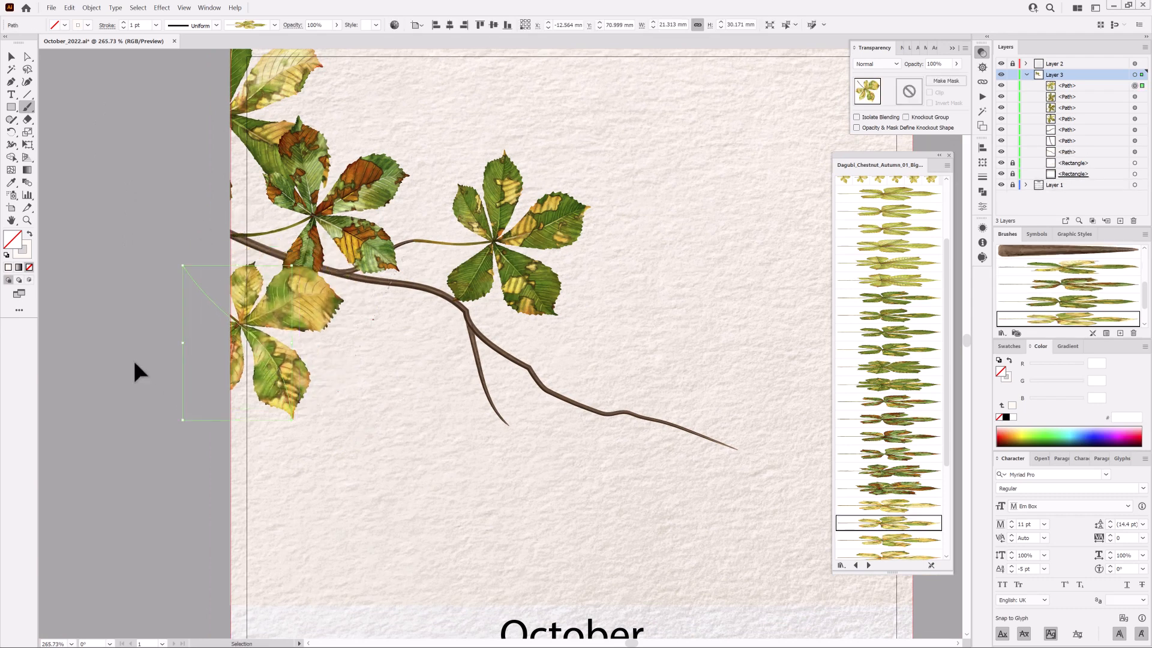
{"action": "left_click", "coordinate": [130, 294], "text": "ctrl"}
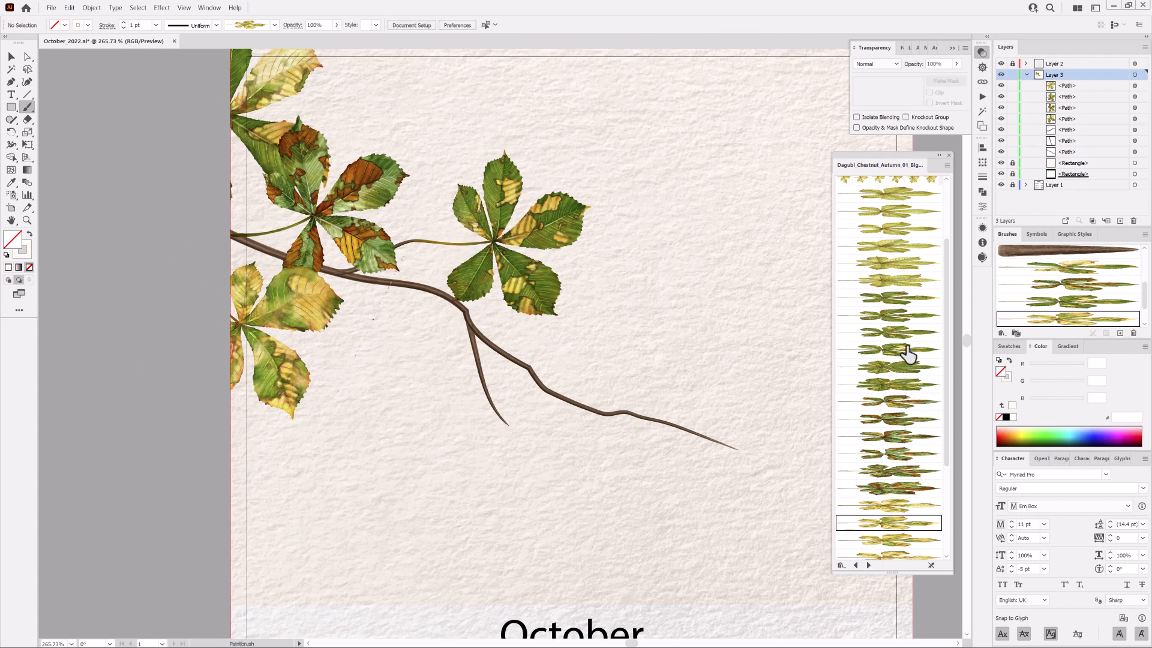
Paint a mostly green Chestnut Autumn 01 leaf hanging behind the main branch and stack it above the background rectangles.
{"action": "left_click", "coordinate": [910, 320]}
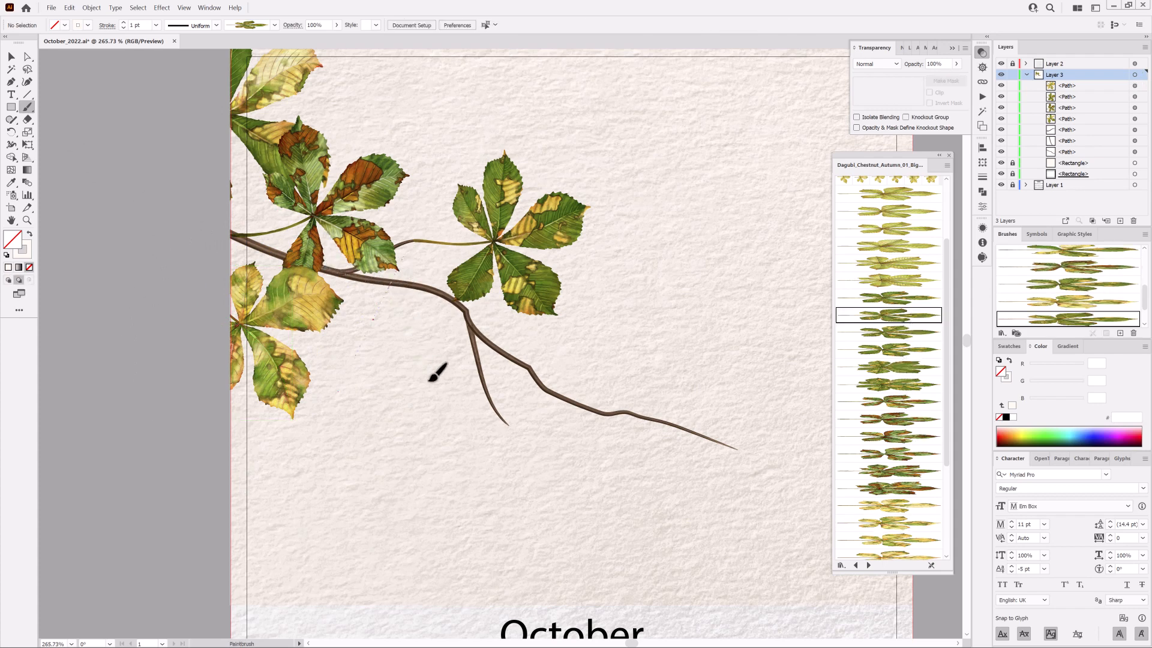
{"action": "left_click_drag", "start_coordinate": [1077, 187], "coordinate": [1092, 157]}
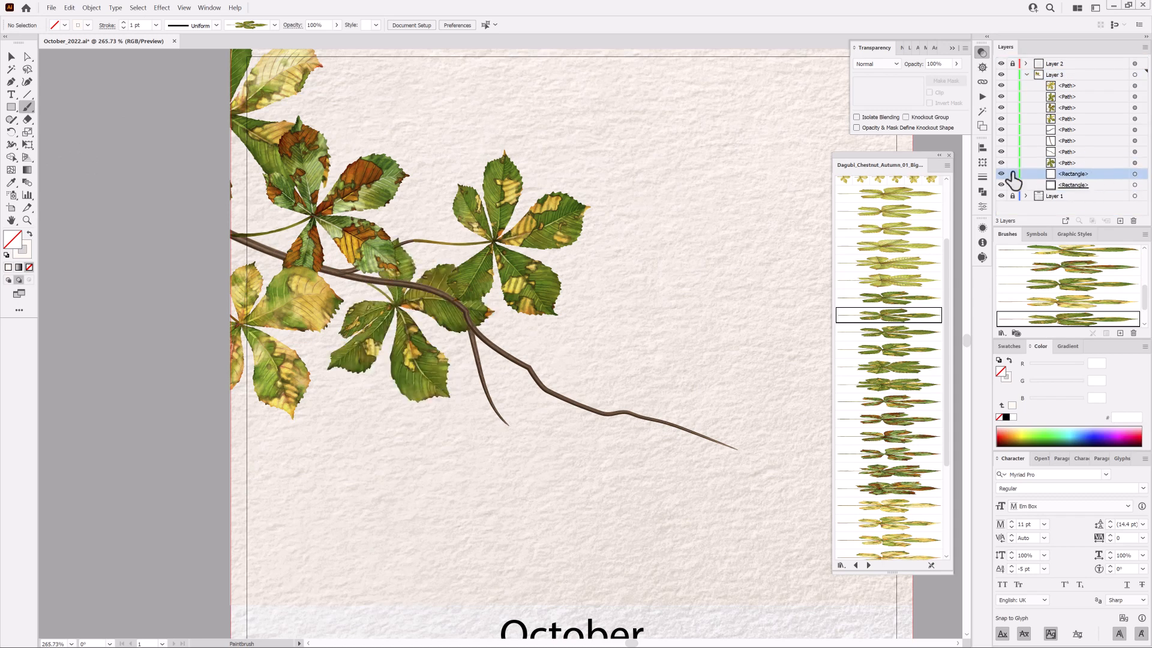
Set the blending mode of Layer 3's upper background rectangle to Multiply.
{"action": "left_click", "coordinate": [1134, 174]}
{"action": "left_click", "coordinate": [890, 63]}
{"action": "left_click", "coordinate": [877, 100]}
{"action": "left_click", "coordinate": [90, 360], "text": "ctrl"}
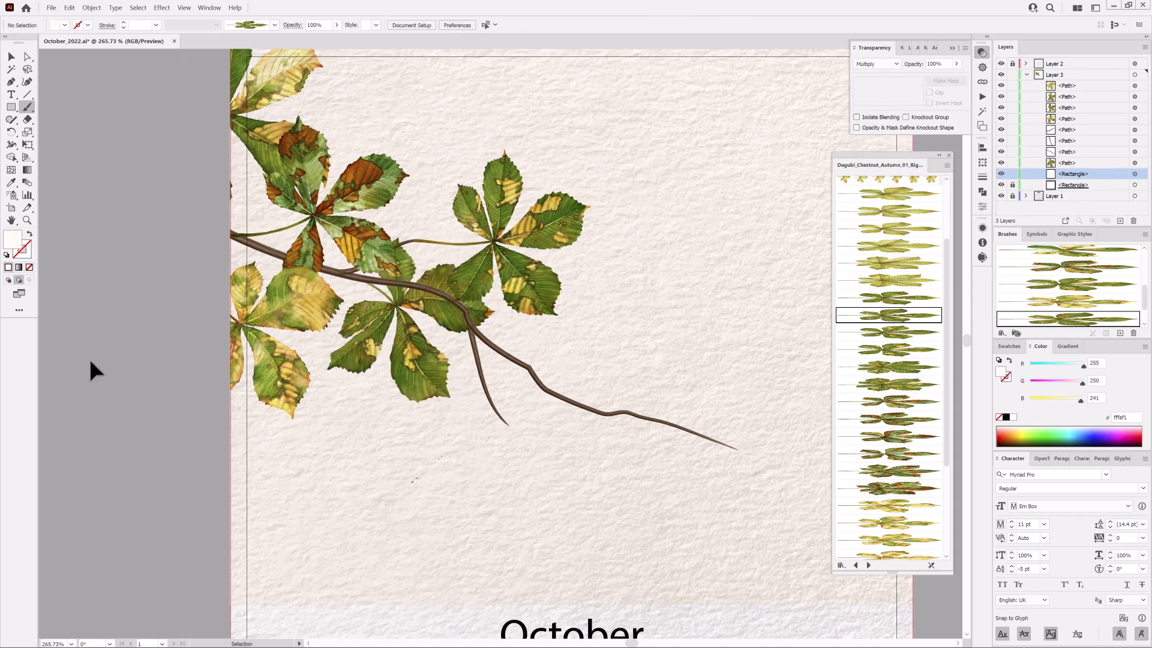
Paint a red-brown and green Chestnut Autumn 04 leaf behind the branch's bend, set its stroke to 0.75 pt, and lock the background rectangle.
{"action": "left_click", "coordinate": [867, 565]}
{"action": "left_click", "coordinate": [868, 564]}
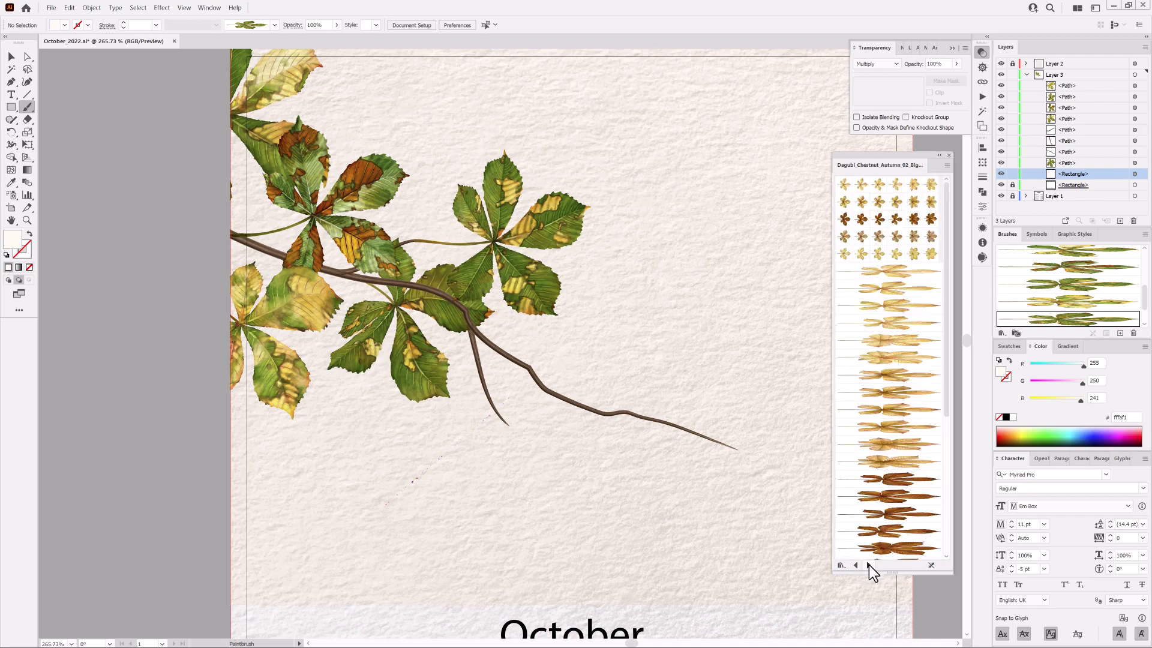
{"action": "left_click", "coordinate": [868, 564]}
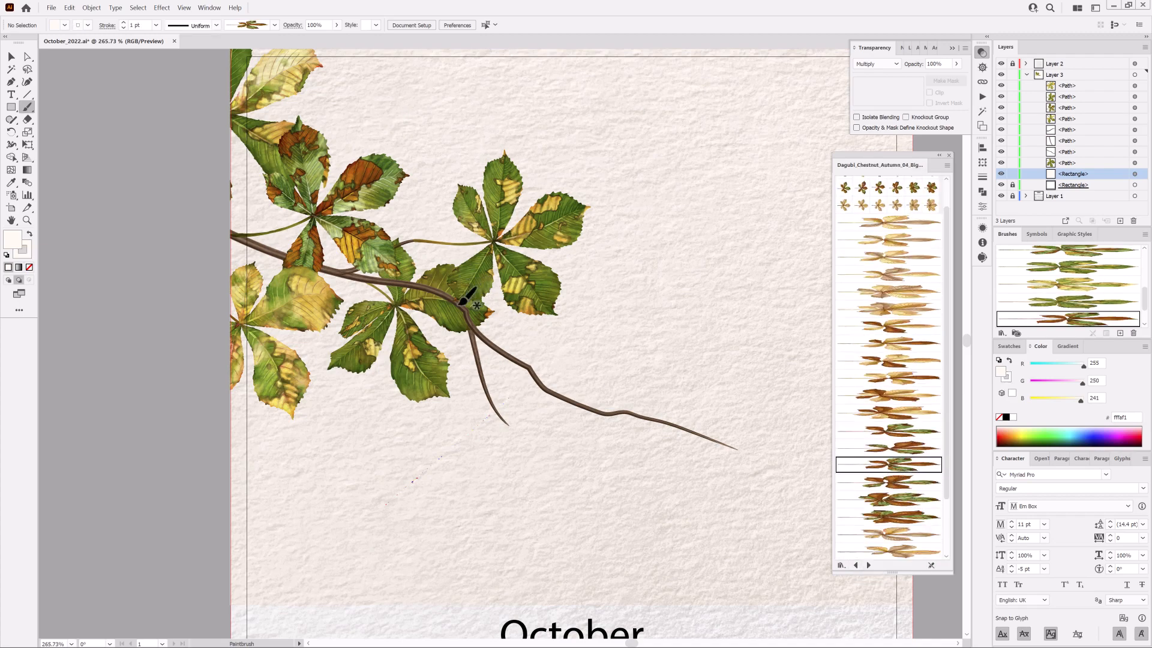
{"action": "left_click_drag", "start_coordinate": [536, 432], "coordinate": [570, 482]}
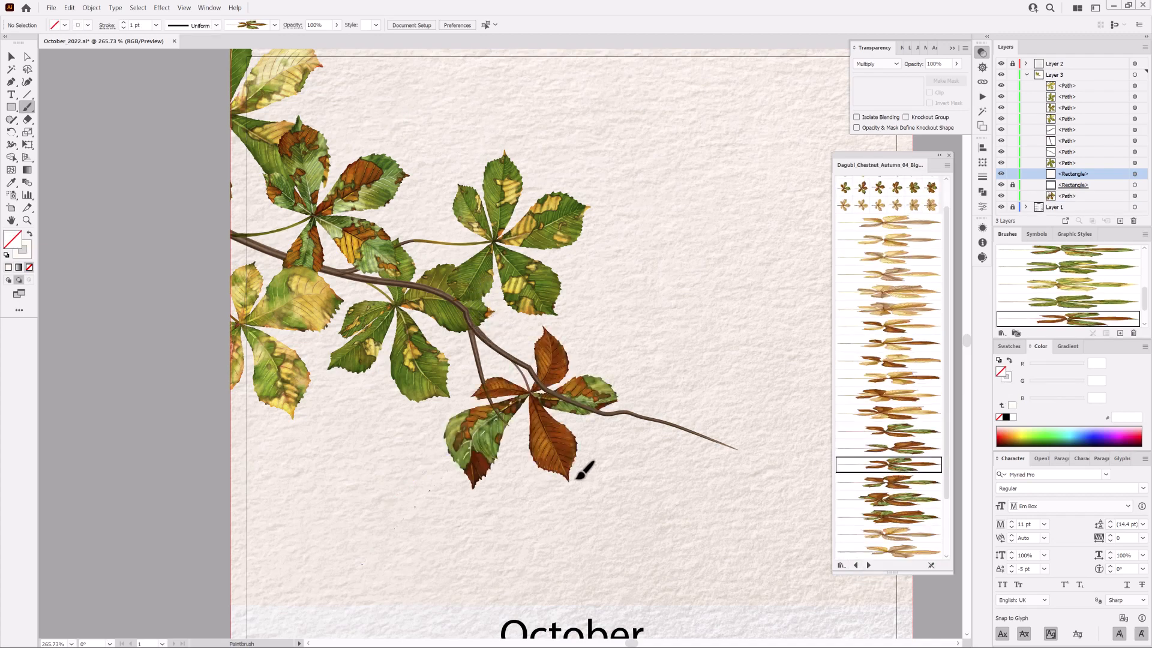
{"action": "left_click", "coordinate": [570, 474], "text": "ctrl"}
{"action": "left_click", "coordinate": [1012, 173]}
{"action": "left_click", "coordinate": [606, 394], "text": "ctrl"}
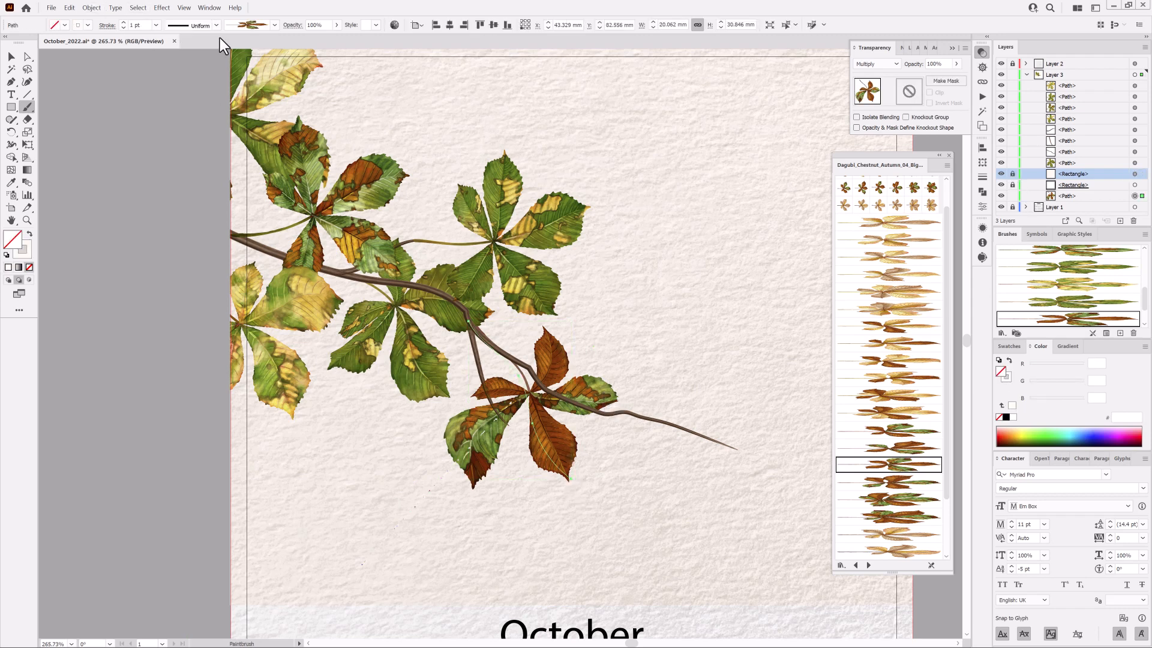
{"action": "left_click", "coordinate": [153, 234], "text": "ctrl"}
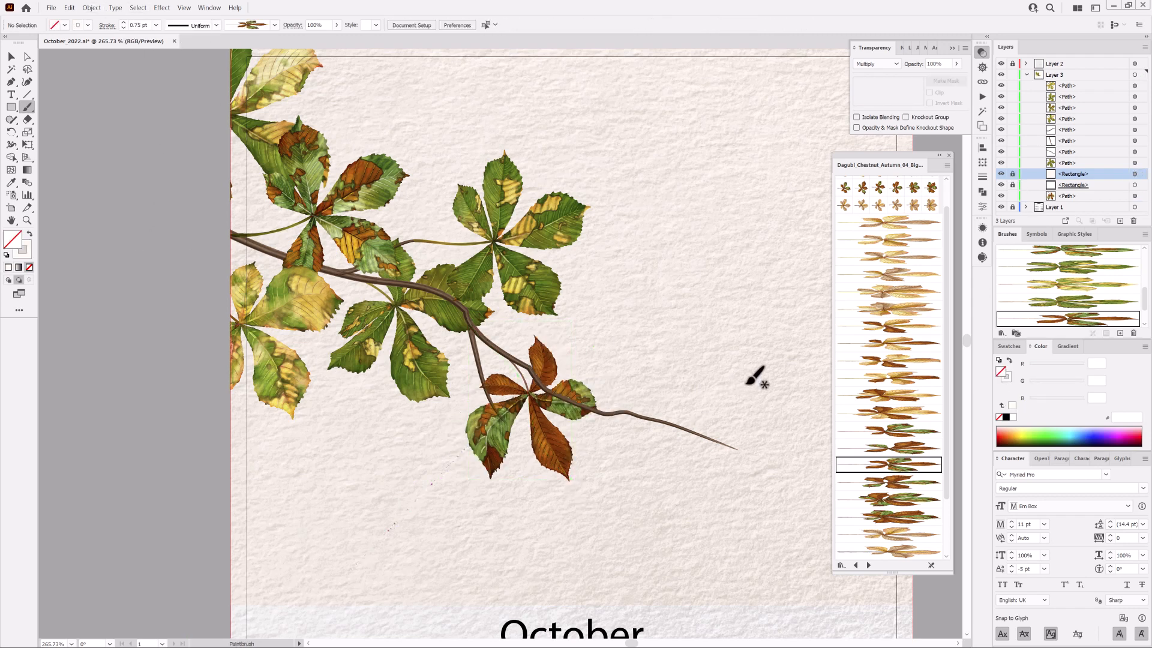
Paint another brown and green Chestnut Autumn 04 leaf at 0.75 pt from the lower twig's tip and set its blending mode to Normal.
{"action": "scroll", "coordinate": [916, 444], "scroll_direction": "down", "scroll_amount": 2}
{"action": "left_click", "coordinate": [903, 451]}
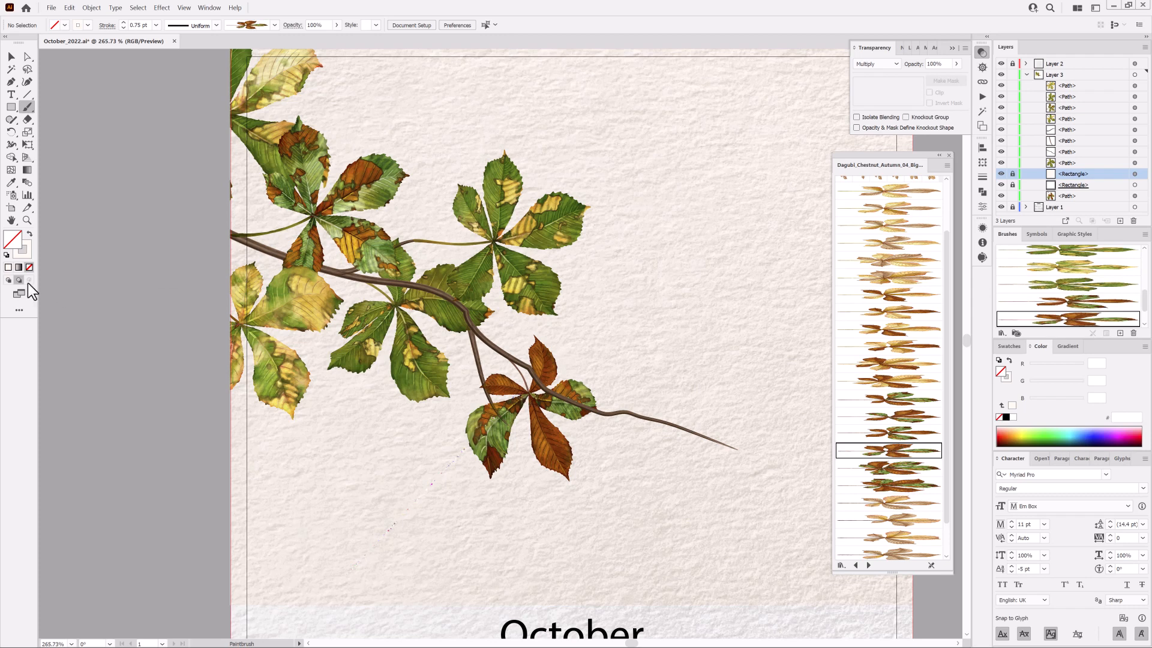
{"action": "left_click_drag", "start_coordinate": [556, 530], "coordinate": [560, 540]}
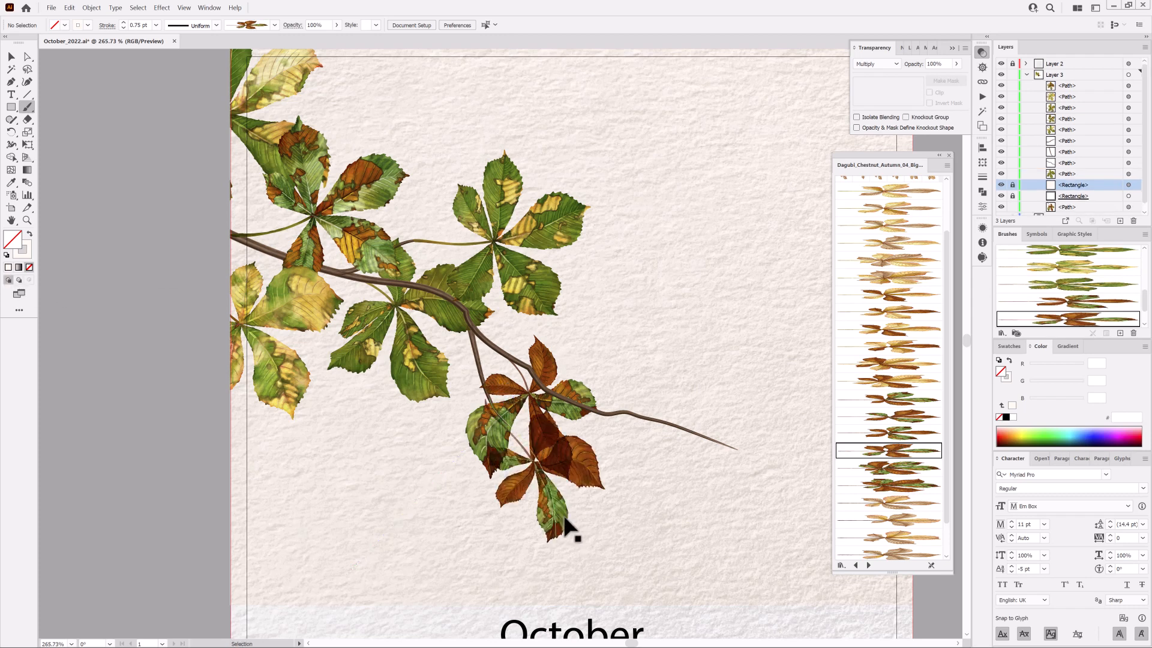
{"action": "left_click", "coordinate": [877, 63]}
{"action": "left_click", "coordinate": [878, 75]}
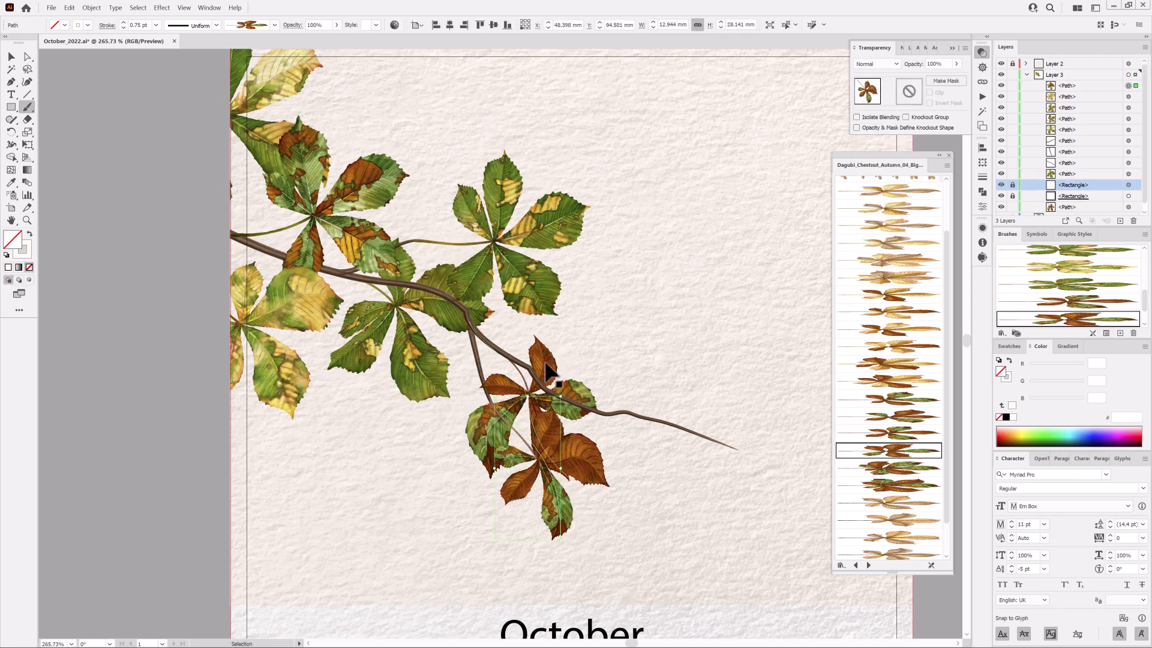
Move the upper brown leaf up along the branch and apply a different brown and green Chestnut Autumn 04 brush to it.
{"action": "left_click_drag", "start_coordinate": [546, 363], "coordinate": [538, 349]}
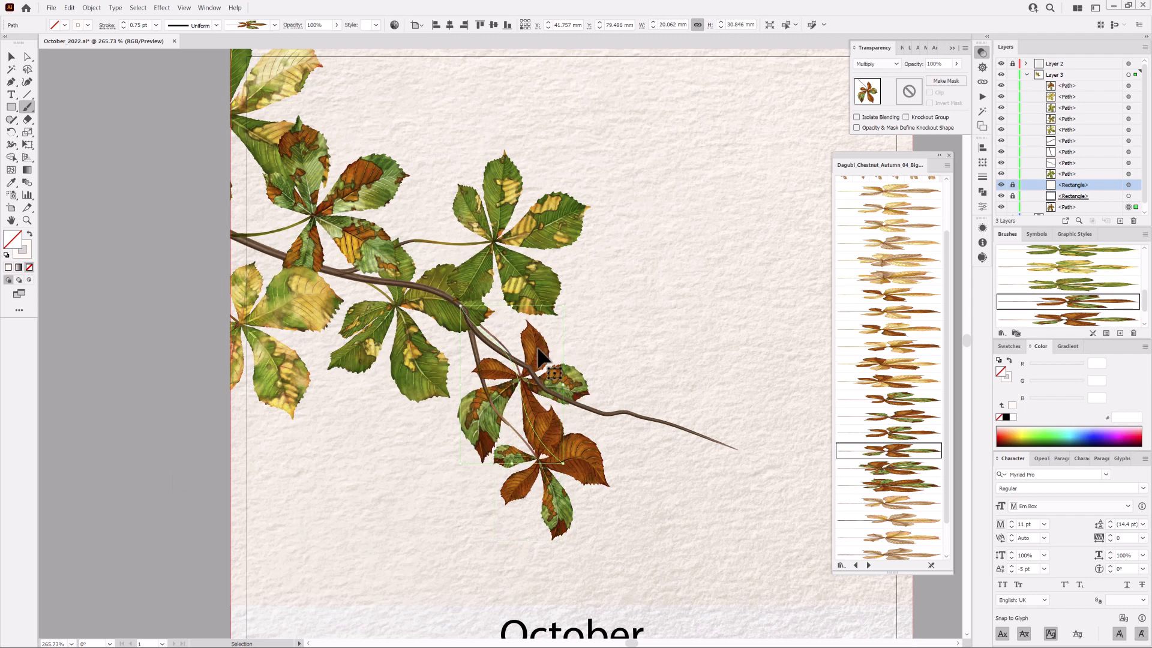
{"action": "left_click", "coordinate": [908, 399]}
{"action": "left_click", "coordinate": [140, 491], "text": "ctrl"}
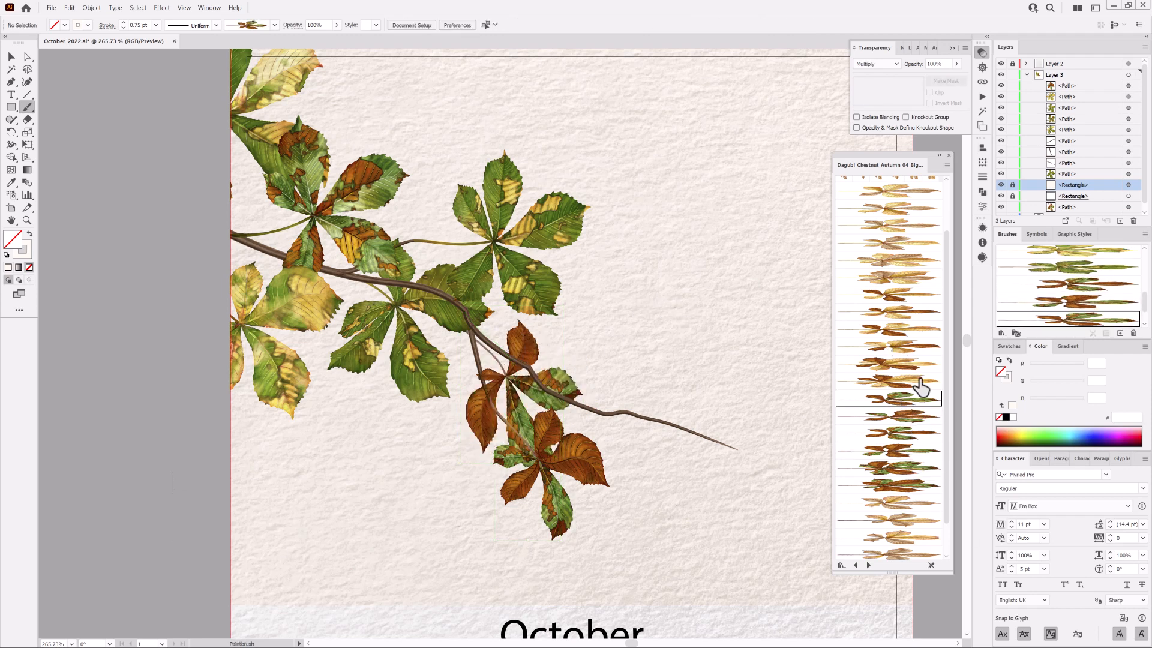
Paint a green and yellow leaf from the Chestnut Autumn 03 library, with a path about 28 mm wide, at the main branch's tip.
{"action": "left_click", "coordinate": [856, 565]}
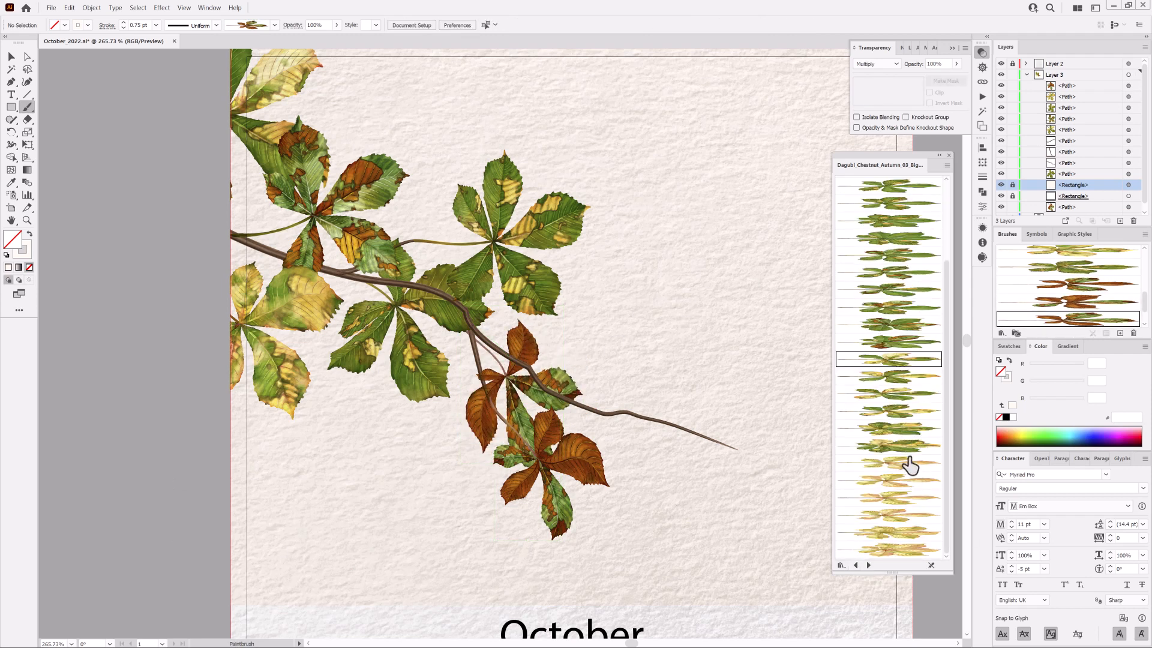
{"action": "left_click", "coordinate": [856, 565]}
{"action": "left_click", "coordinate": [856, 565]}
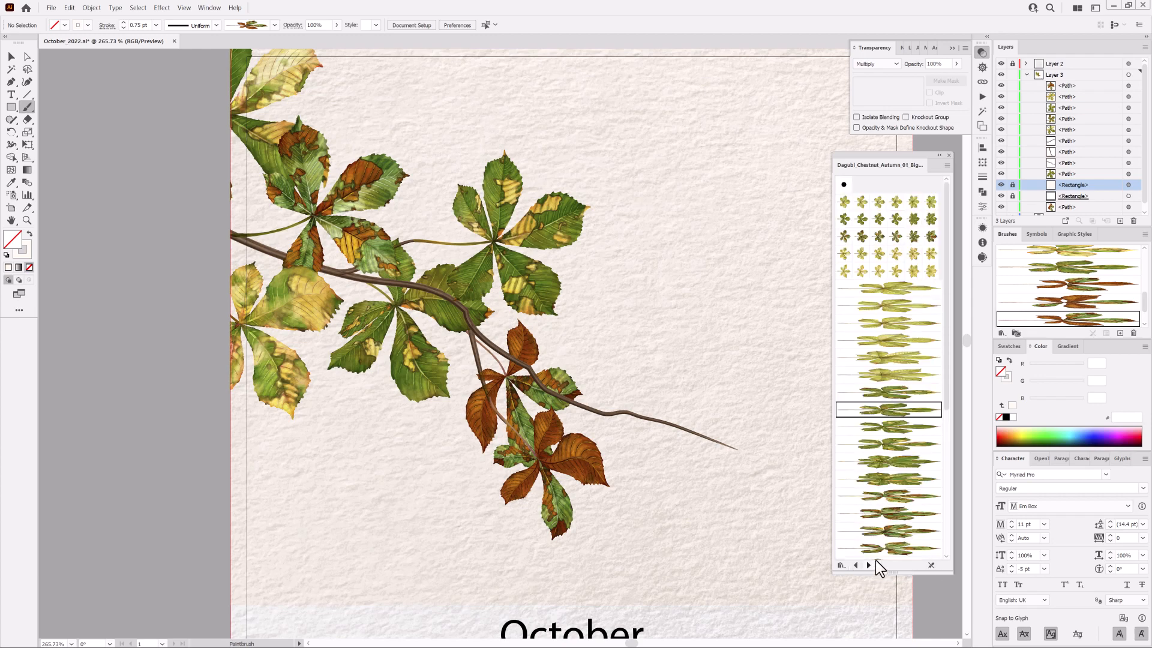
{"action": "left_click", "coordinate": [868, 565]}
{"action": "left_click", "coordinate": [868, 565]}
{"action": "scroll", "coordinate": [663, 365], "scroll_direction": "down", "scroll_amount": 3}
{"action": "scroll", "coordinate": [663, 365], "scroll_direction": "right", "scroll_amount": 5}
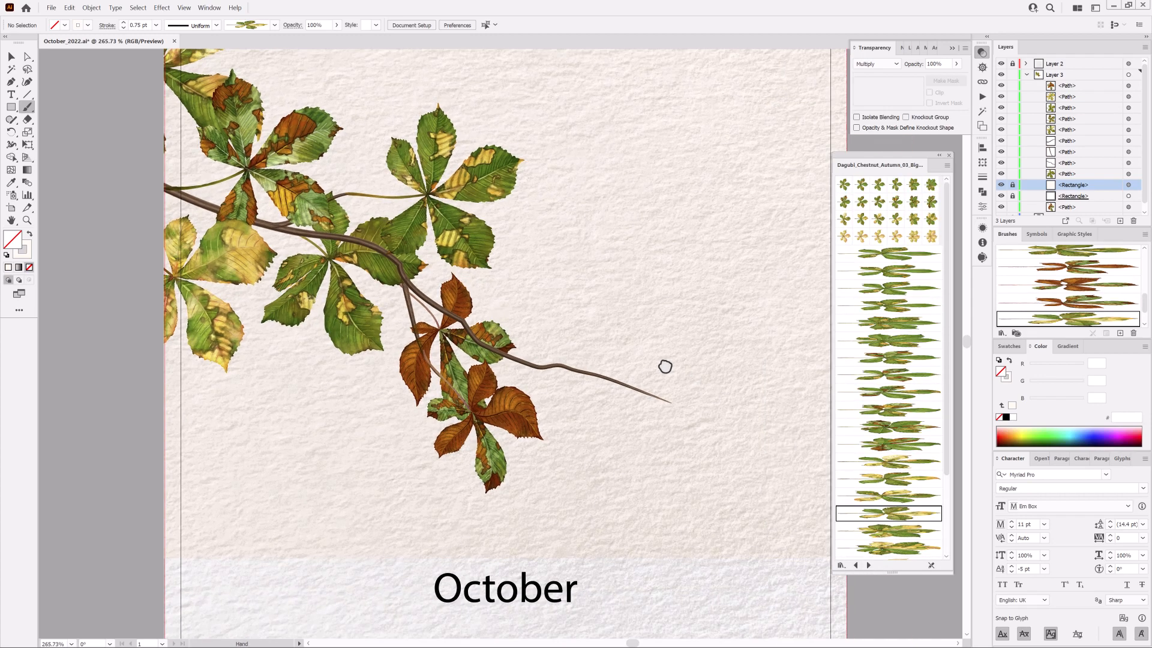
{"action": "left_click_drag", "start_coordinate": [529, 327], "coordinate": [673, 378]}
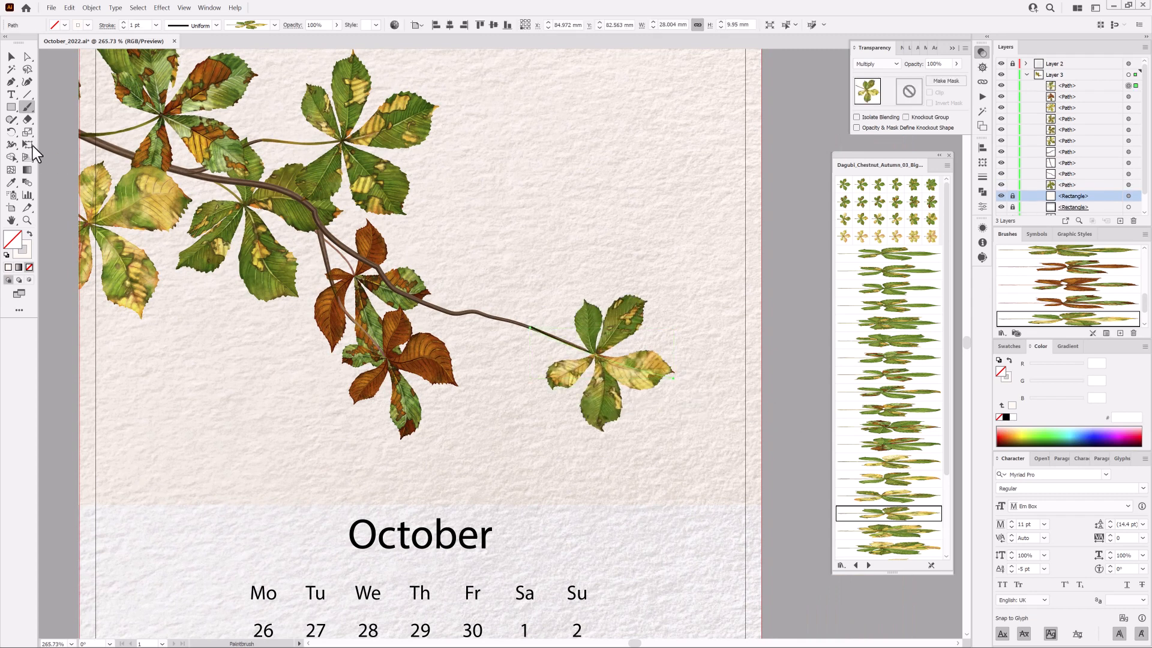
Adjust the tip leaf's size and placement with Free Transform, and set its stroke to 1 pt and its blending mode to Normal.
{"action": "left_click", "coordinate": [27, 144]}
{"action": "mouse_move", "coordinate": [529, 326]}
{"action": "left_mouse_down"}
{"action": "mouse_move", "coordinate": [506, 316]}
{"action": "mouse_move", "coordinate": [514, 322]}
{"action": "left_mouse_up"}
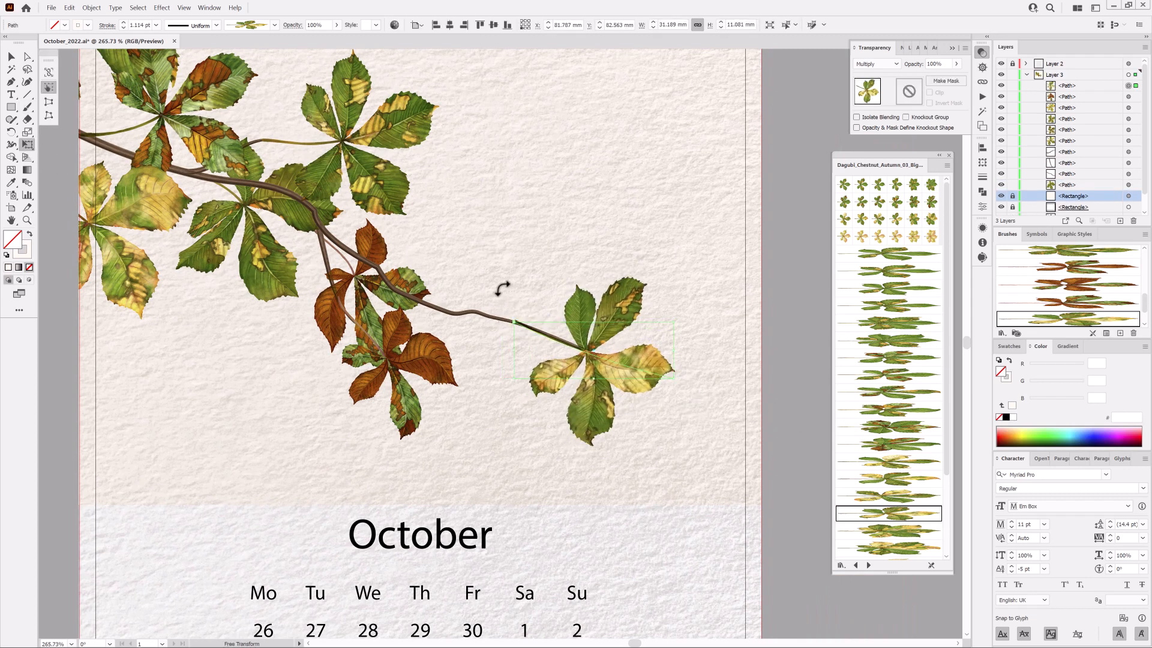
{"action": "left_click", "coordinate": [123, 28]}
{"action": "left_click_drag", "start_coordinate": [640, 365], "coordinate": [697, 382]}
{"action": "mouse_move", "coordinate": [555, 357]}
{"action": "left_mouse_down"}
{"action": "mouse_move", "coordinate": [684, 402]}
{"action": "mouse_move", "coordinate": [531, 416]}
{"action": "mouse_move", "coordinate": [614, 445]}
{"action": "left_mouse_up"}
{"action": "left_click", "coordinate": [873, 64]}
{"action": "left_click", "coordinate": [867, 75]}
{"action": "key", "text": "ctrl+shift+a"}
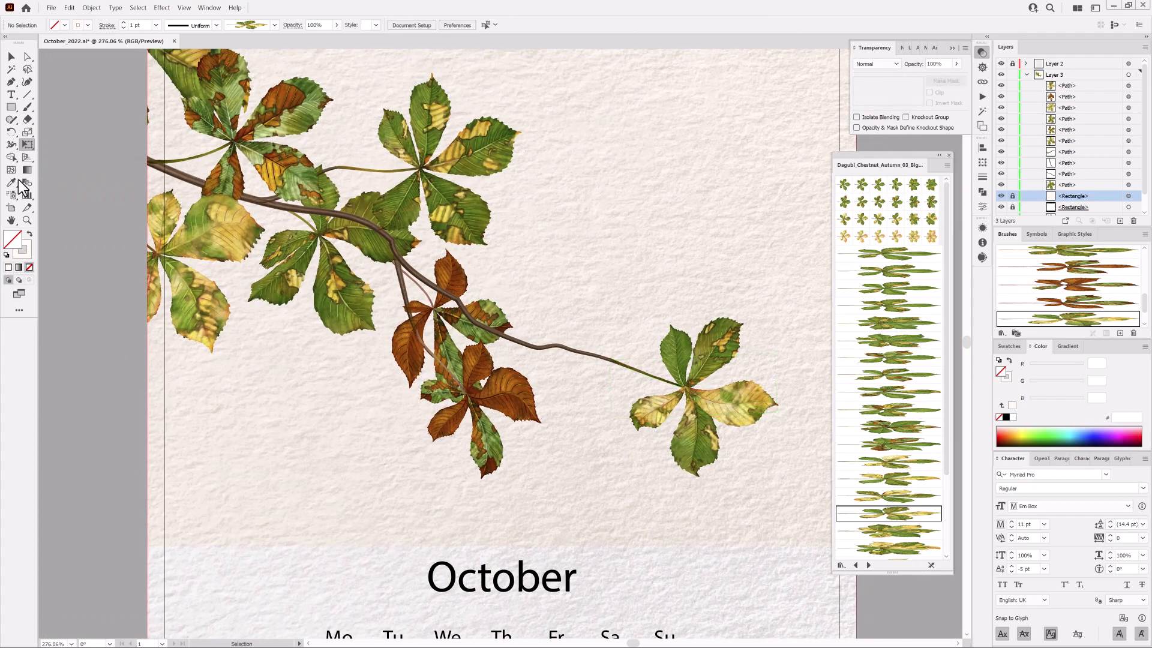
Paint a green leaf with orange-brown patches from the Chestnut Autumn 03 library above the thin end of the main branch.
{"action": "scroll", "coordinate": [905, 471], "scroll_direction": "down", "scroll_amount": 3}
{"action": "left_click", "coordinate": [893, 318]}
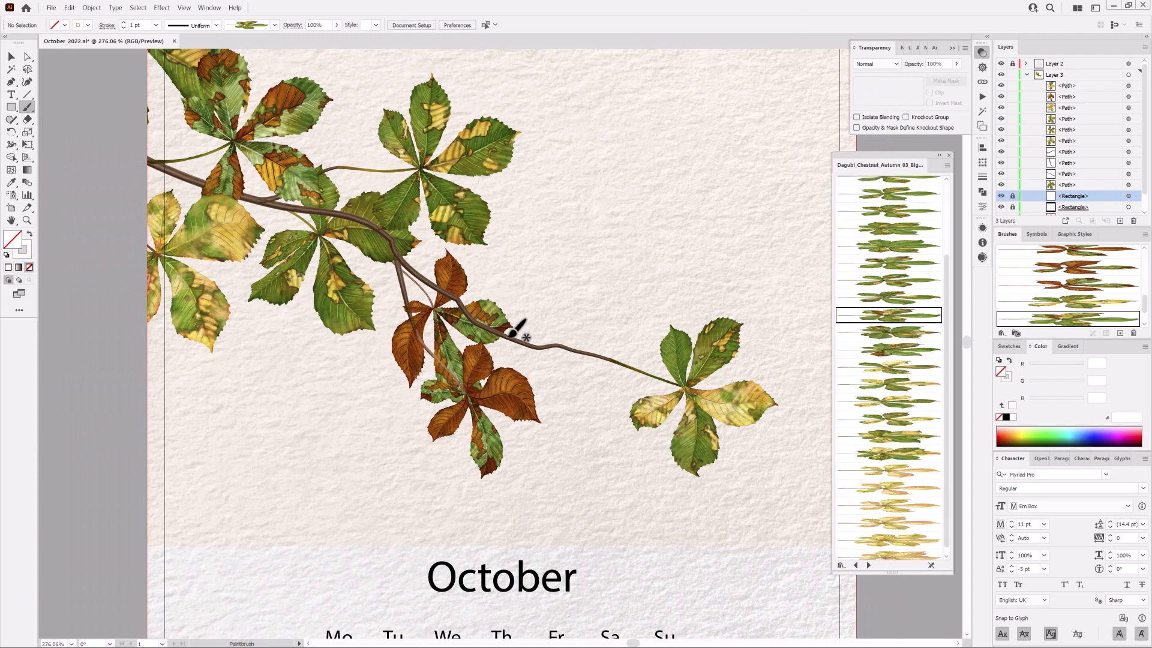
{"action": "left_click_drag", "start_coordinate": [577, 313], "coordinate": [673, 288]}
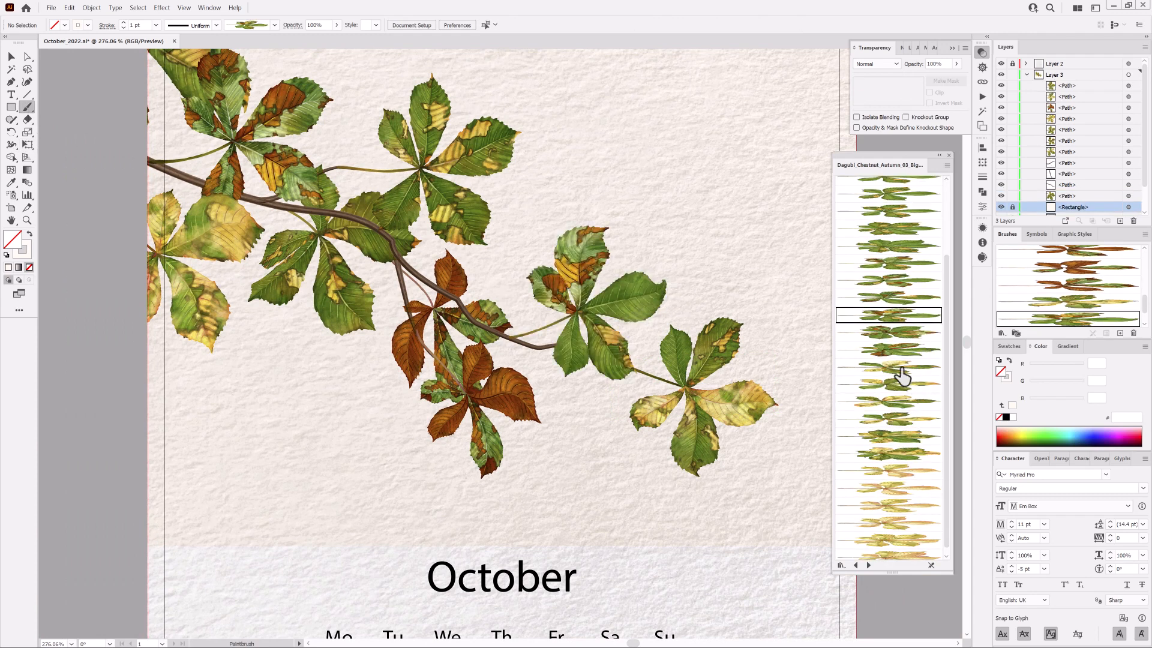
Paint a yellow-green leaf from the Chestnut Autumn 01 library below the branch end, between the brown leaf and the tip leaf.
{"action": "left_click", "coordinate": [855, 565]}
{"action": "left_click", "coordinate": [856, 565]}
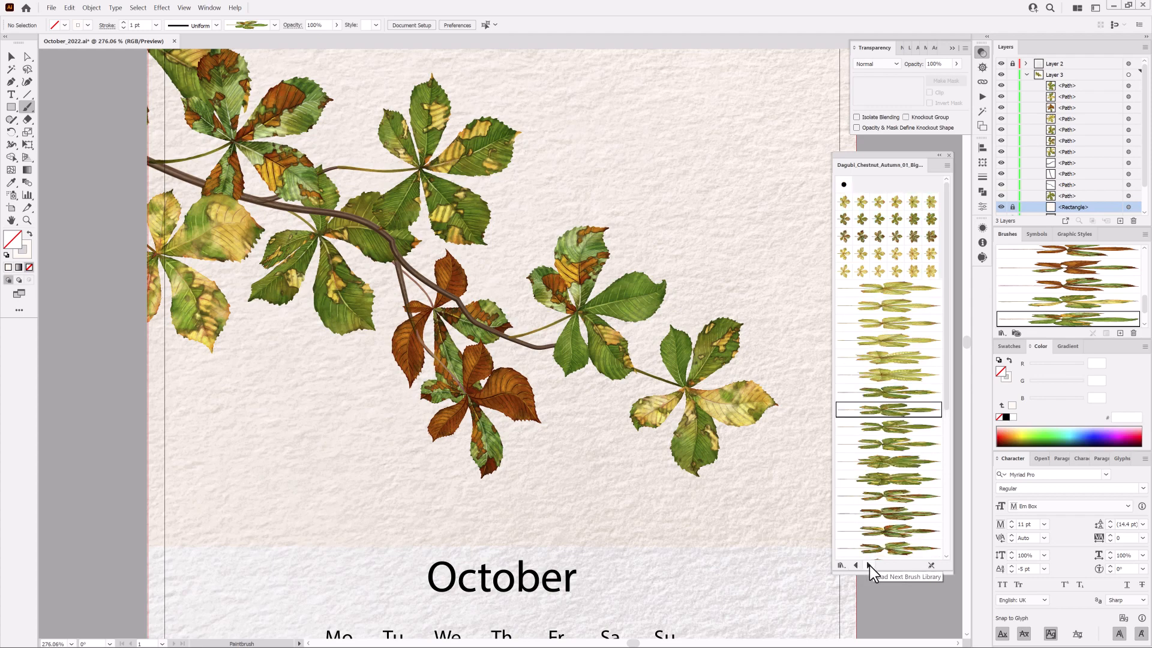
{"action": "left_click", "coordinate": [889, 306]}
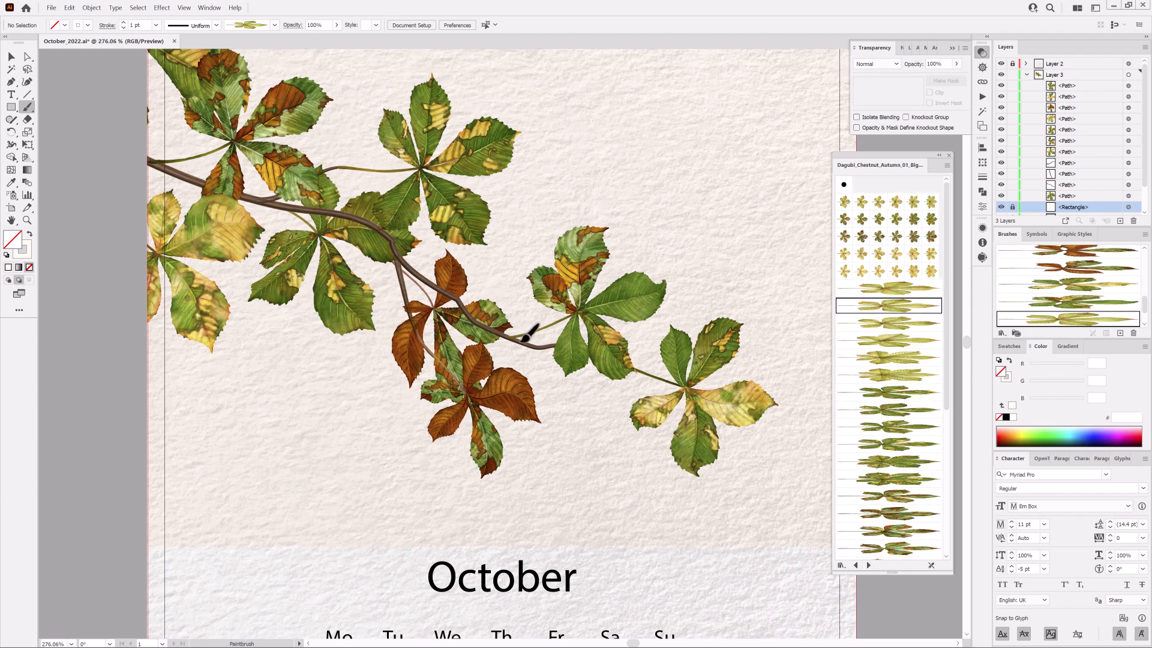
{"action": "left_click_drag", "start_coordinate": [612, 421], "coordinate": [597, 421]}
{"action": "left_click", "coordinate": [346, 397], "text": "ctrl"}
{"action": "key", "text": "ctrl+0"}
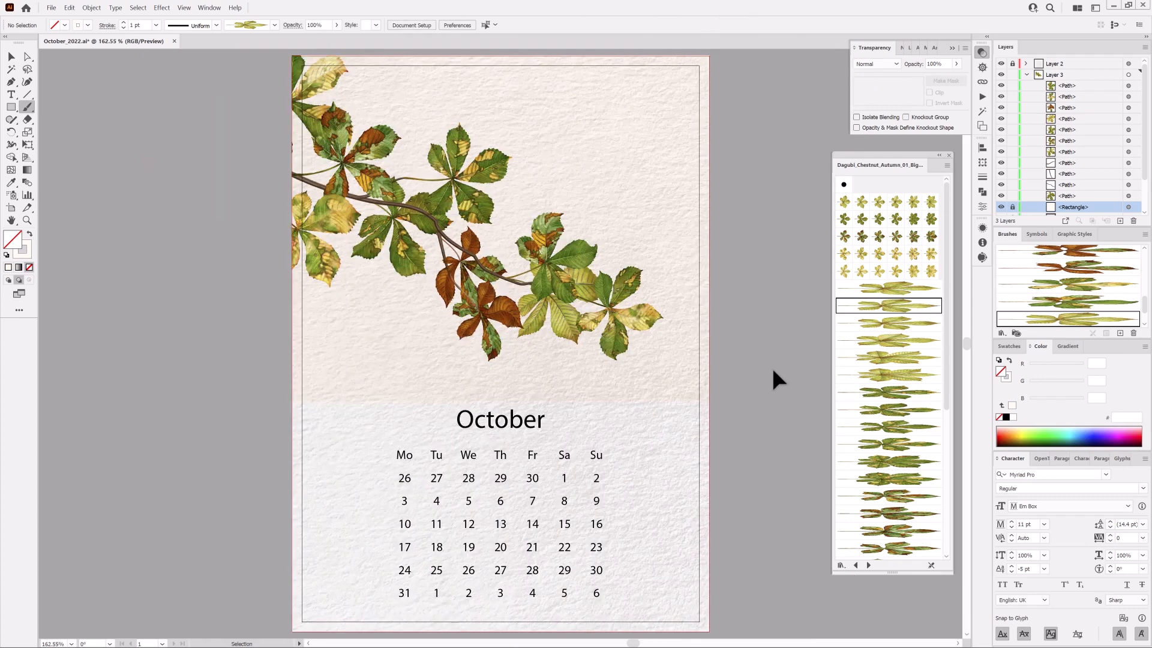
Expand the appearance of all branch and leaf artwork on Layer 3 and hide the selection edges.
{"action": "left_click", "coordinate": [1128, 74]}
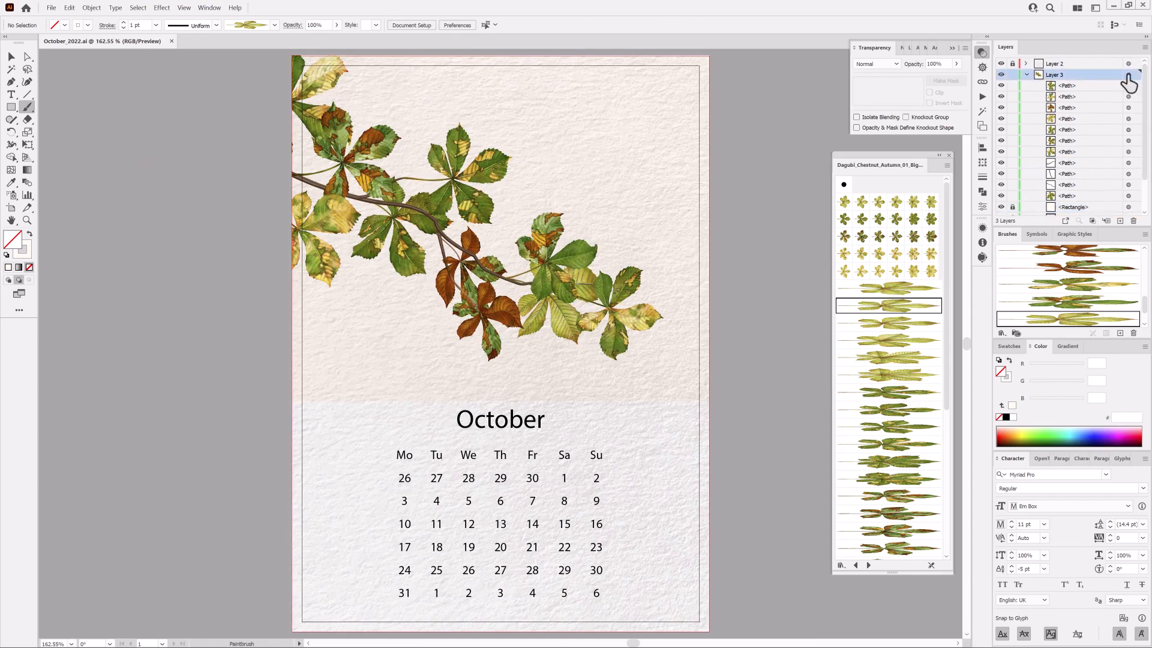
{"action": "left_click", "coordinate": [91, 8]}
{"action": "left_click", "coordinate": [103, 119]}
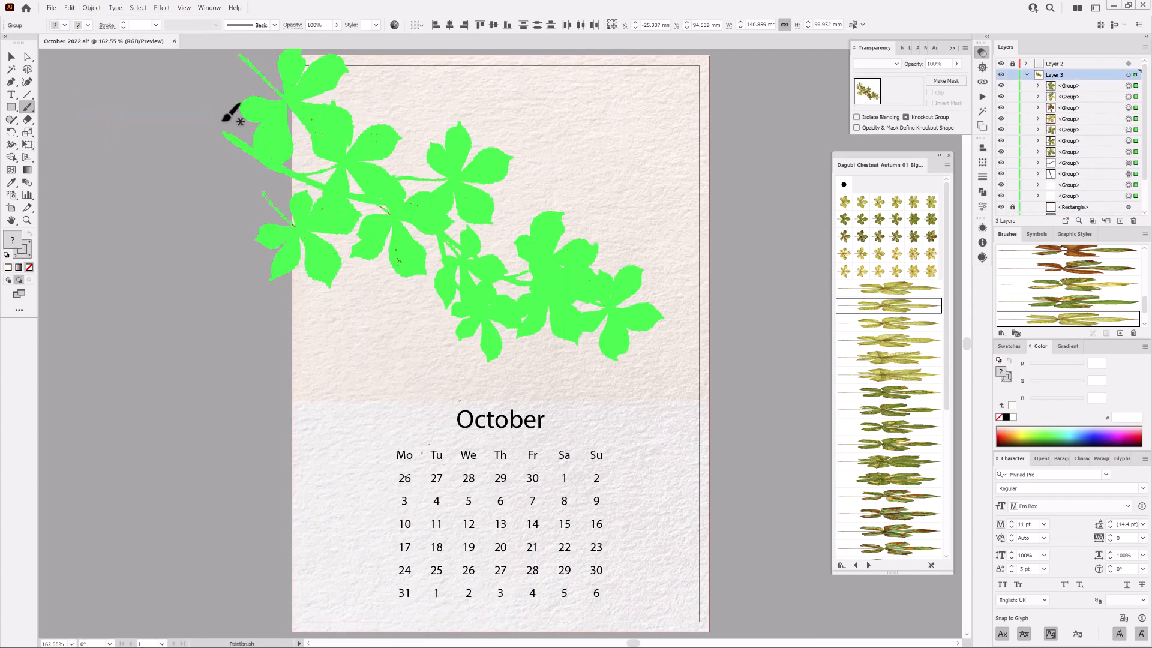
{"action": "left_click", "coordinate": [184, 7]}
{"action": "left_click", "coordinate": [203, 266]}
Enlarge the whole branch artwork with Free Transform to about 170 × 120 mm and move it up, above the October heading.
{"action": "left_click", "coordinate": [27, 145]}
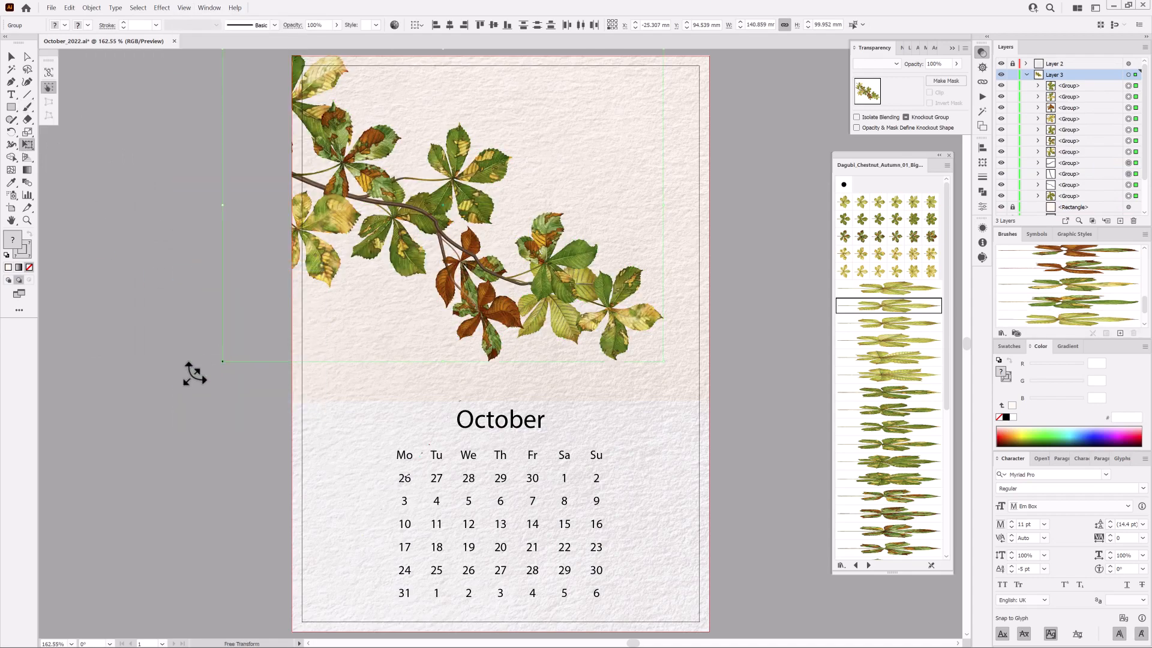
{"action": "left_click_drag", "start_coordinate": [193, 373], "coordinate": [124, 412]}
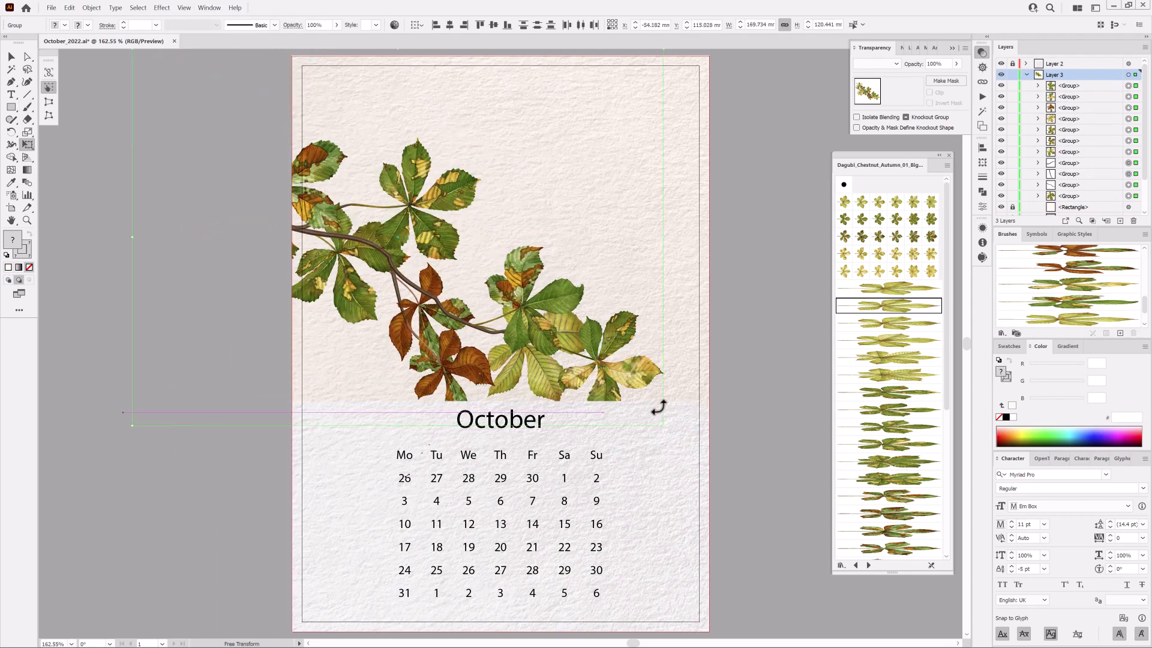
{"action": "left_click_drag", "start_coordinate": [653, 309], "coordinate": [511, 221]}
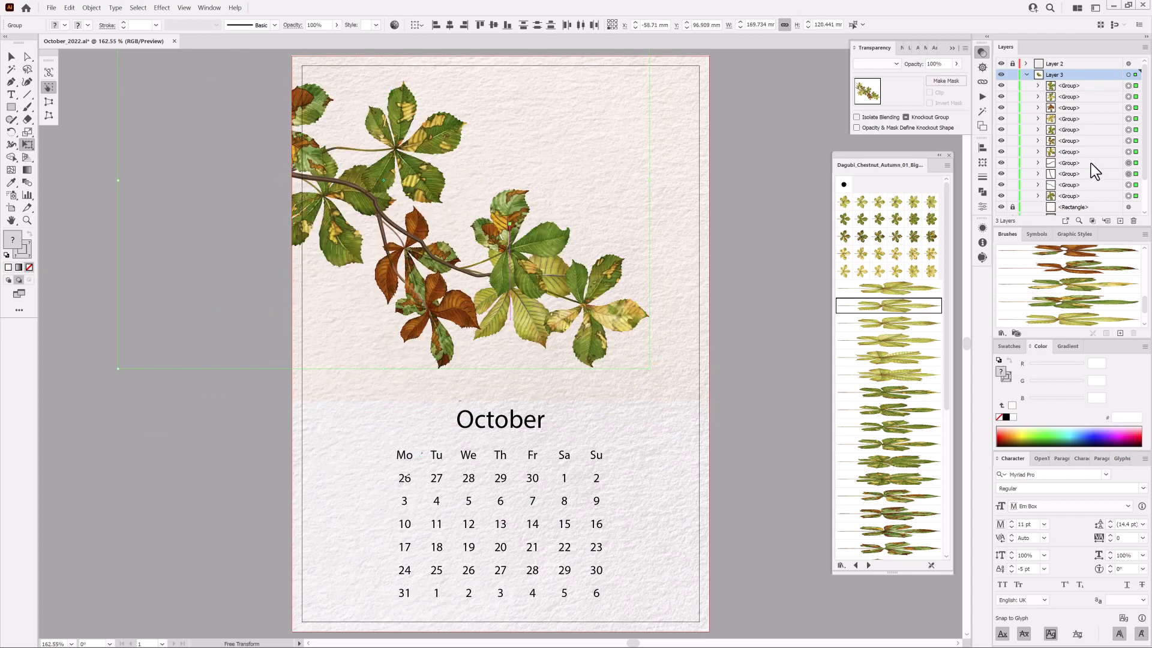
Select the side twig's group and warp its upper end toward the main branch to widen the joint.
{"action": "left_click", "coordinate": [1091, 163]}
{"action": "left_click", "coordinate": [1128, 162]}
{"action": "left_click", "coordinate": [1127, 173]}
{"action": "left_click_drag", "start_coordinate": [375, 214], "coordinate": [465, 227]}
{"action": "double_click", "coordinate": [11, 145]}
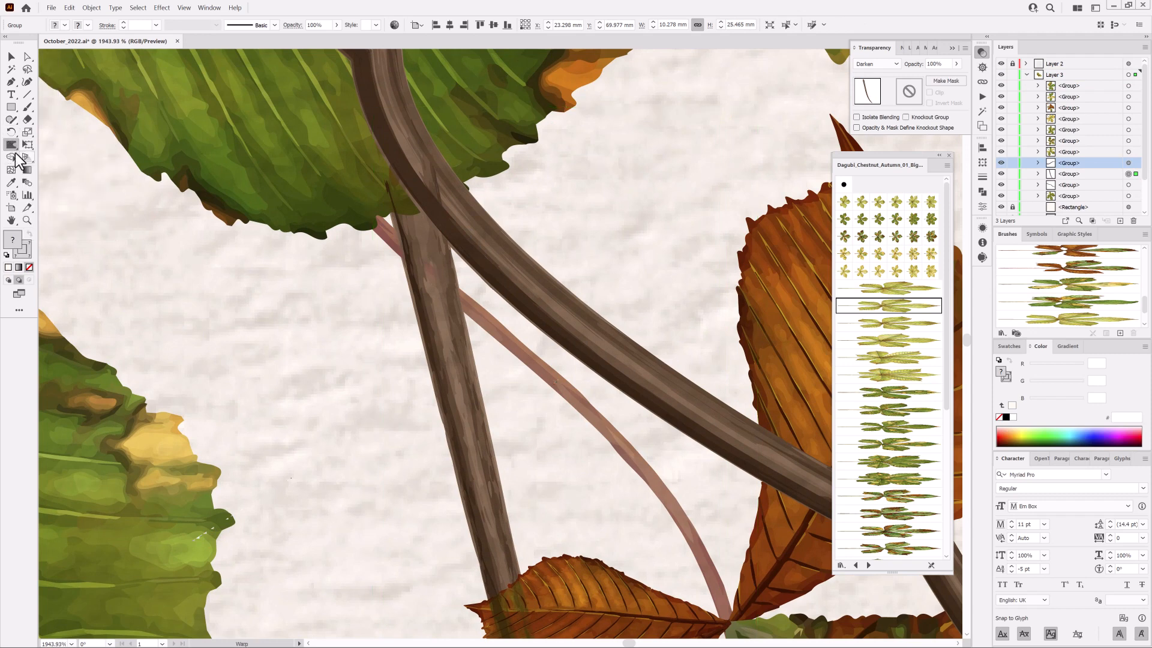
{"action": "left_click", "coordinate": [568, 416]}
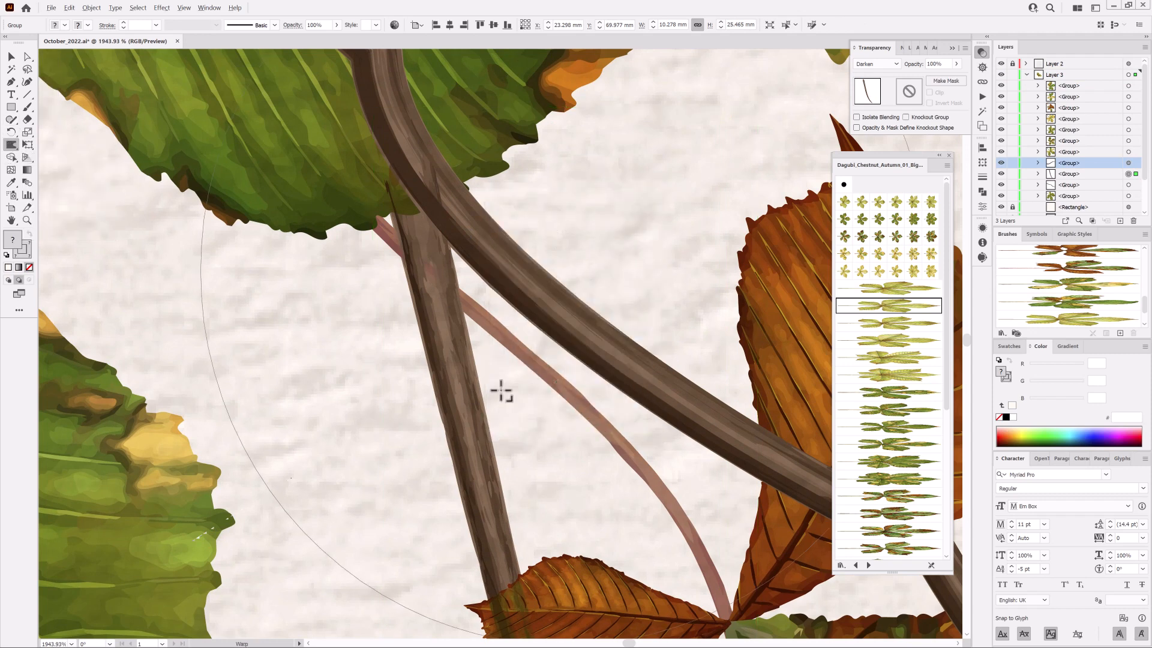
{"action": "mouse_move", "coordinate": [466, 224]}
{"action": "left_mouse_down"}
{"action": "mouse_move", "coordinate": [474, 214]}
{"action": "mouse_move", "coordinate": [471, 272]}
{"action": "left_mouse_up"}
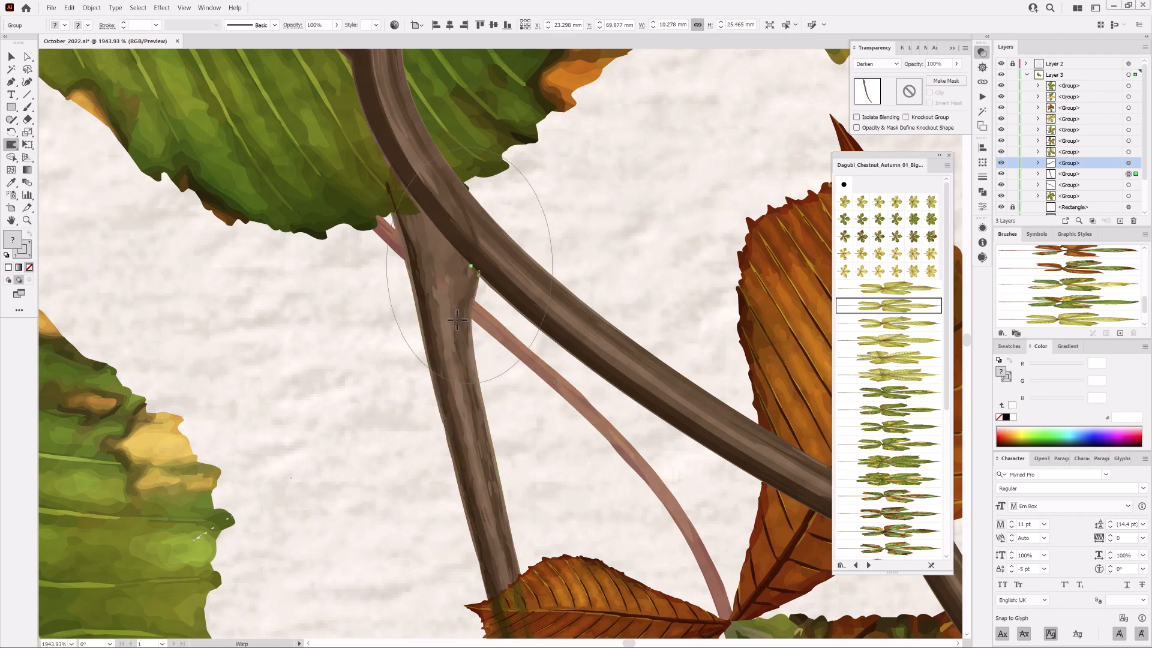
Reshape the side twig below the joint with the Warp tool and set its blending mode to Normal.
{"action": "left_click_drag", "start_coordinate": [375, 240], "coordinate": [520, 360]}
{"action": "left_click_drag", "start_coordinate": [609, 408], "coordinate": [579, 403]}
{"action": "left_click_drag", "start_coordinate": [579, 403], "coordinate": [529, 298]}
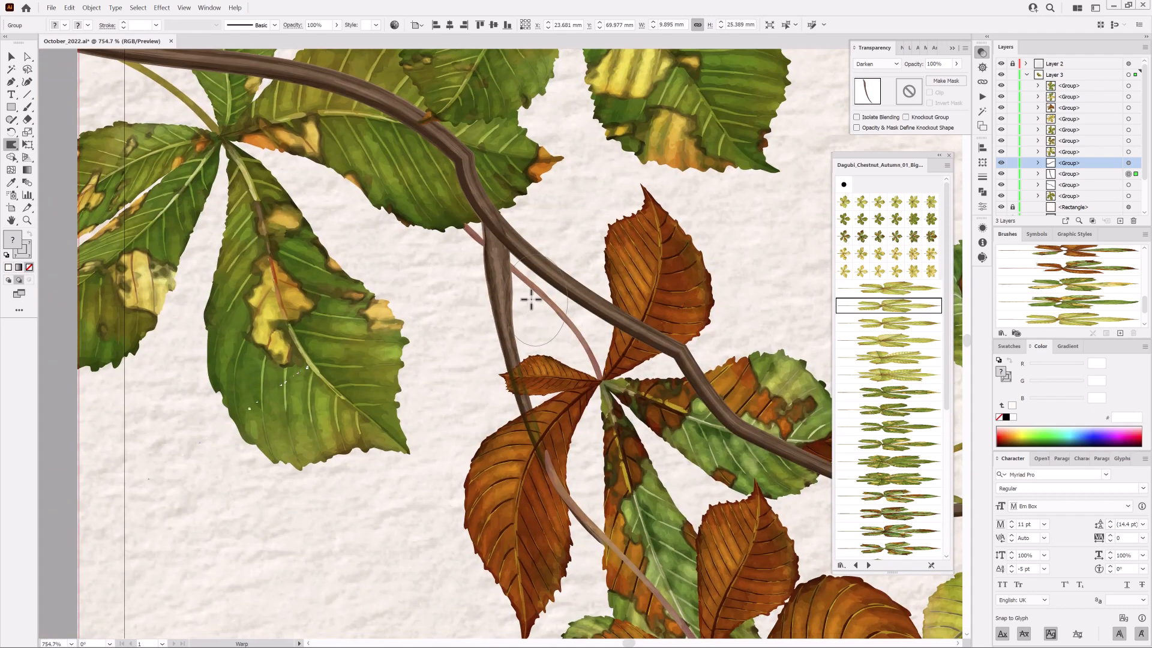
{"action": "left_click_drag", "start_coordinate": [638, 477], "coordinate": [565, 318]}
{"action": "left_click", "coordinate": [864, 66]}
{"action": "left_click", "coordinate": [870, 75]}
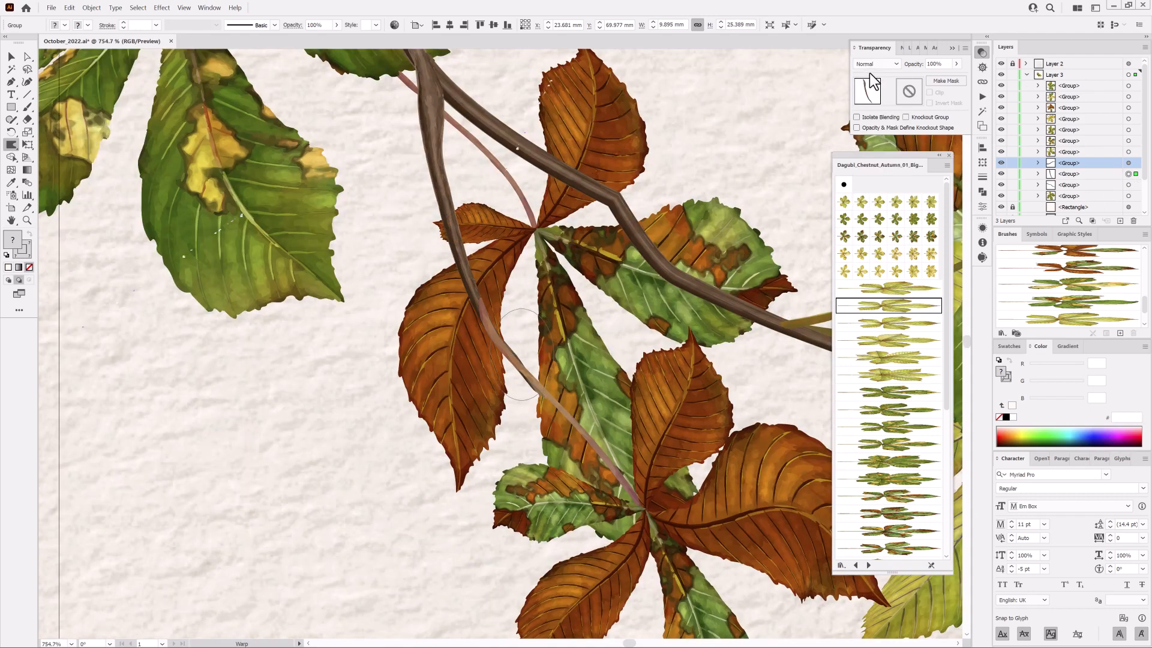
Warp the top of the side twig so its rounded end blends into the main branch.
{"action": "mouse_move", "coordinate": [420, 60]}
{"action": "left_mouse_down"}
{"action": "mouse_move", "coordinate": [527, 228]}
{"action": "mouse_move", "coordinate": [828, 252]}
{"action": "left_mouse_up"}
{"action": "left_click_drag", "start_coordinate": [520, 238], "coordinate": [490, 228]}
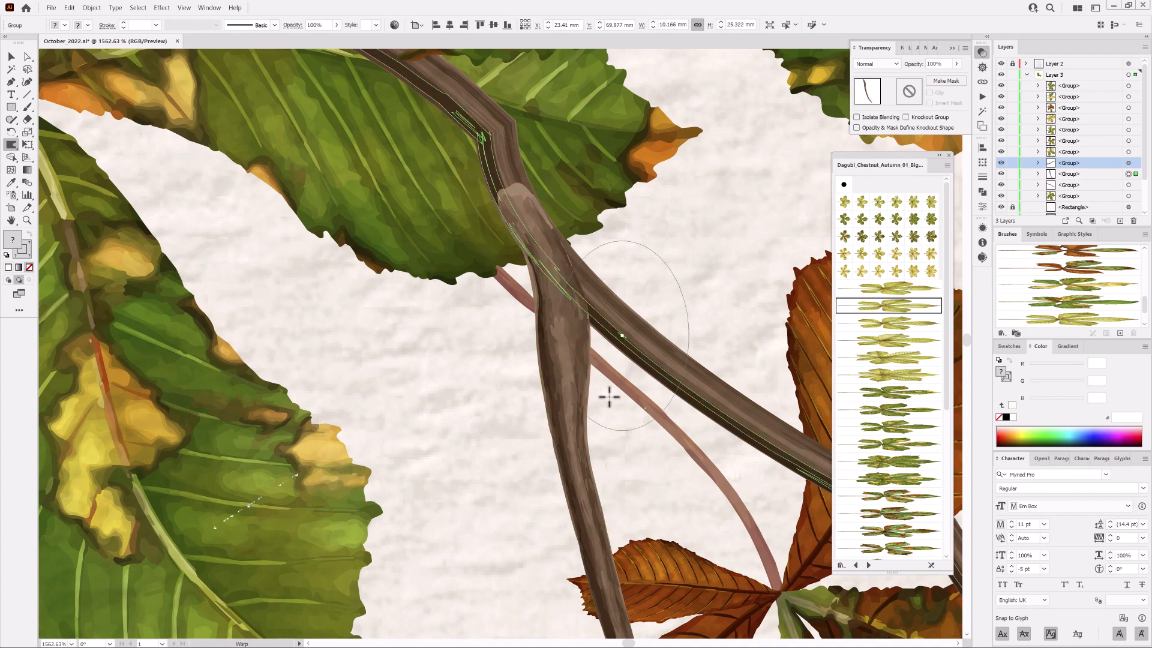
{"action": "left_click_drag", "start_coordinate": [618, 345], "coordinate": [564, 282]}
{"action": "left_click_drag", "start_coordinate": [524, 231], "coordinate": [480, 246]}
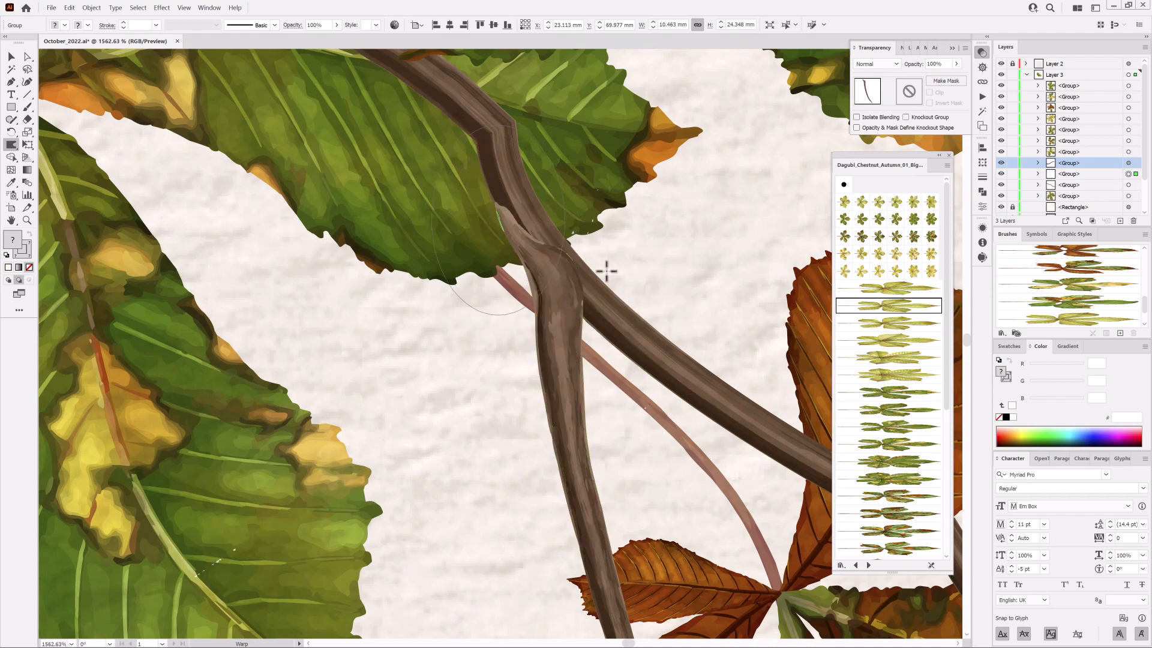
{"action": "left_click_drag", "start_coordinate": [593, 255], "coordinate": [570, 240]}
{"action": "left_click_drag", "start_coordinate": [665, 528], "coordinate": [570, 358]}
{"action": "mouse_move", "coordinate": [552, 286]}
{"action": "left_mouse_down"}
{"action": "mouse_move", "coordinate": [549, 270]}
{"action": "mouse_move", "coordinate": [377, 299]}
{"action": "left_mouse_up"}
Identify and select the main branch's group and warp its bend beside the brown leaf.
{"action": "left_click", "coordinate": [1091, 173]}
{"action": "left_click_drag", "start_coordinate": [717, 268], "coordinate": [814, 231]}
{"action": "left_click", "coordinate": [1000, 173]}
{"action": "left_click", "coordinate": [1000, 173]}
{"action": "left_click", "coordinate": [1000, 184]}
{"action": "left_click", "coordinate": [1001, 185]}
{"action": "left_click", "coordinate": [1127, 185]}
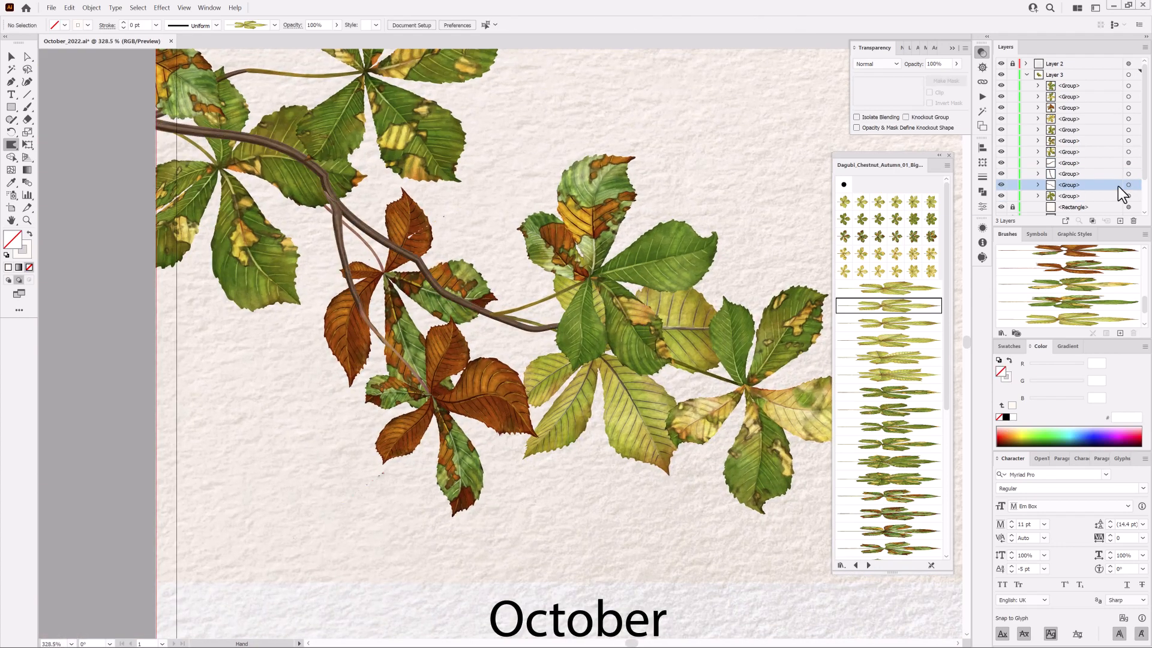
{"action": "mouse_move", "coordinate": [443, 289]}
{"action": "left_mouse_down"}
{"action": "mouse_move", "coordinate": [564, 353]}
{"action": "mouse_move", "coordinate": [569, 372]}
{"action": "left_mouse_up"}
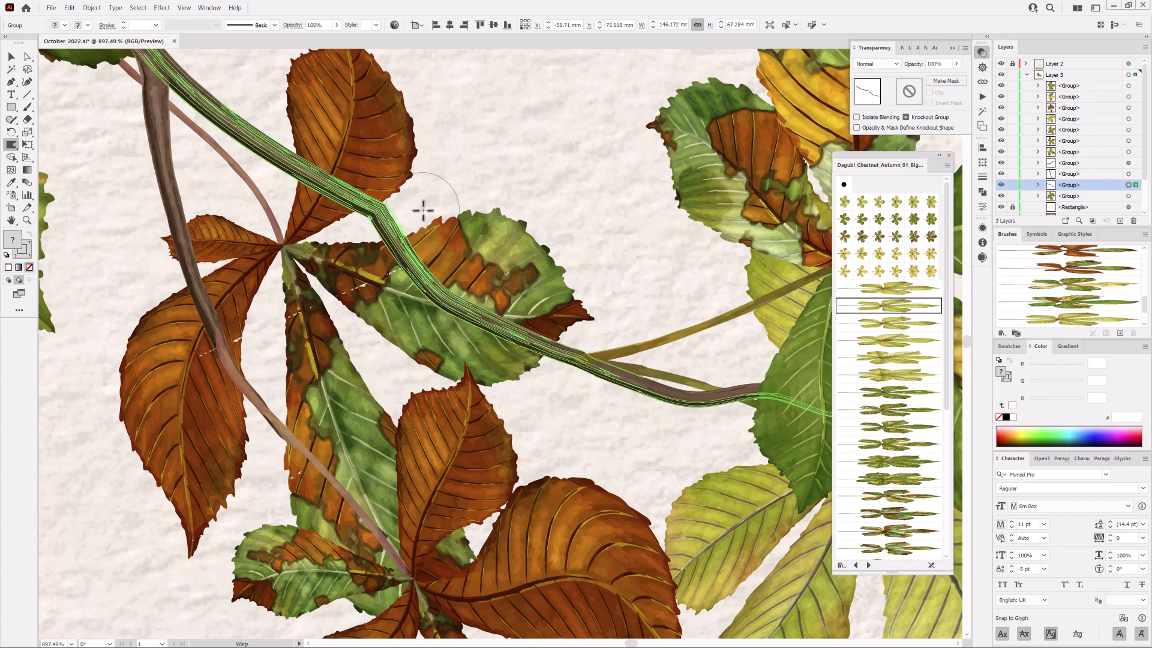
{"action": "left_click_drag", "start_coordinate": [421, 210], "coordinate": [394, 224]}
{"action": "left_click_drag", "start_coordinate": [289, 172], "coordinate": [288, 180]}
{"action": "left_click_drag", "start_coordinate": [288, 179], "coordinate": [283, 185]}
{"action": "left_click_drag", "start_coordinate": [283, 183], "coordinate": [321, 183], "text": "alt"}
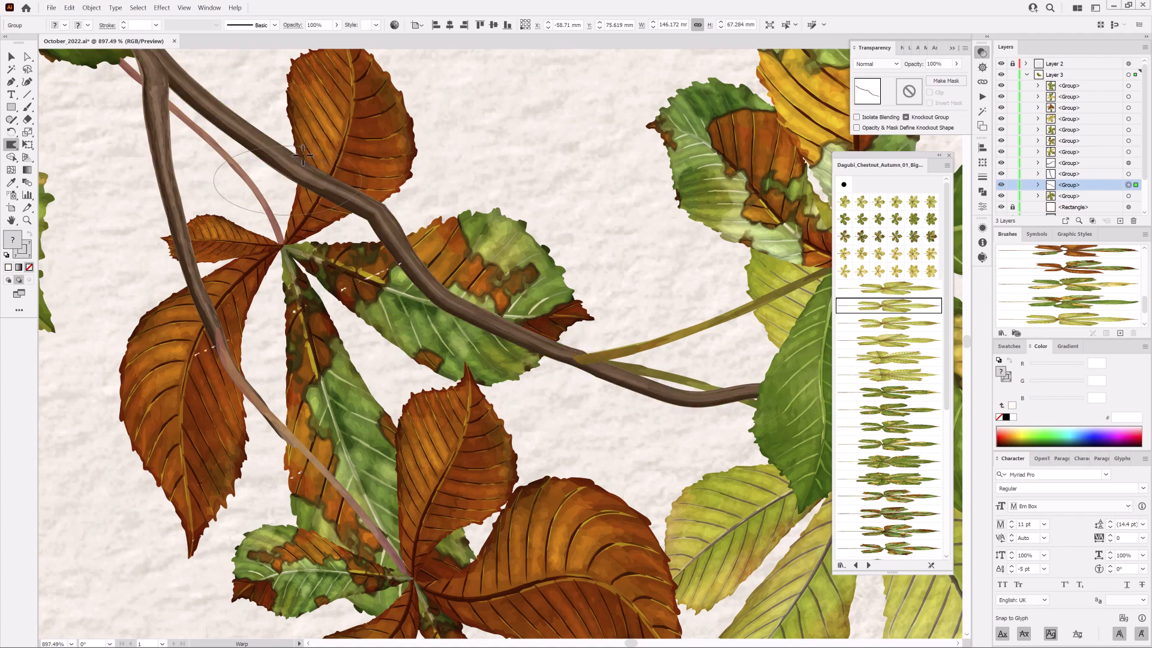
Warp the thin end of the main branch beside the green leaf, then the bend near the brown leaf.
{"action": "left_click_drag", "start_coordinate": [570, 364], "coordinate": [292, 182]}
{"action": "mouse_move", "coordinate": [433, 241]}
{"action": "left_mouse_down"}
{"action": "mouse_move", "coordinate": [402, 237]}
{"action": "mouse_move", "coordinate": [463, 252]}
{"action": "left_mouse_up"}
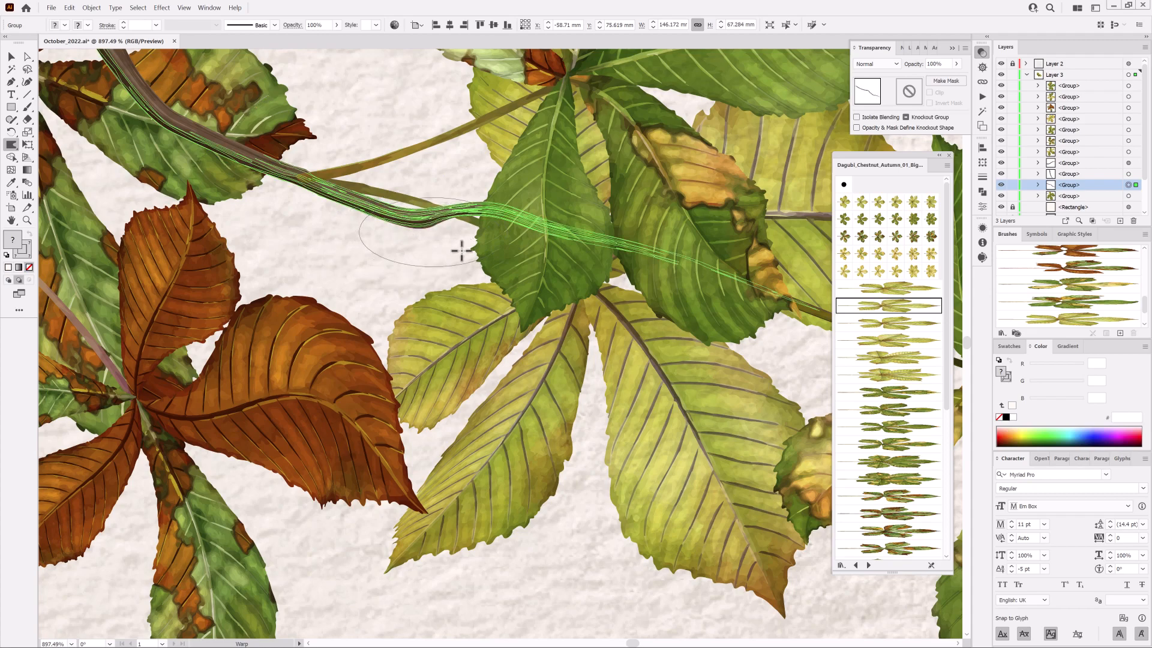
{"action": "left_click_drag", "start_coordinate": [779, 341], "coordinate": [471, 258]}
{"action": "left_click_drag", "start_coordinate": [611, 362], "coordinate": [410, 288], "text": "ctrl"}
{"action": "mouse_move", "coordinate": [410, 289]}
{"action": "left_mouse_down"}
{"action": "mouse_move", "coordinate": [570, 354]}
{"action": "mouse_move", "coordinate": [608, 354]}
{"action": "mouse_move", "coordinate": [621, 296]}
{"action": "left_mouse_up"}
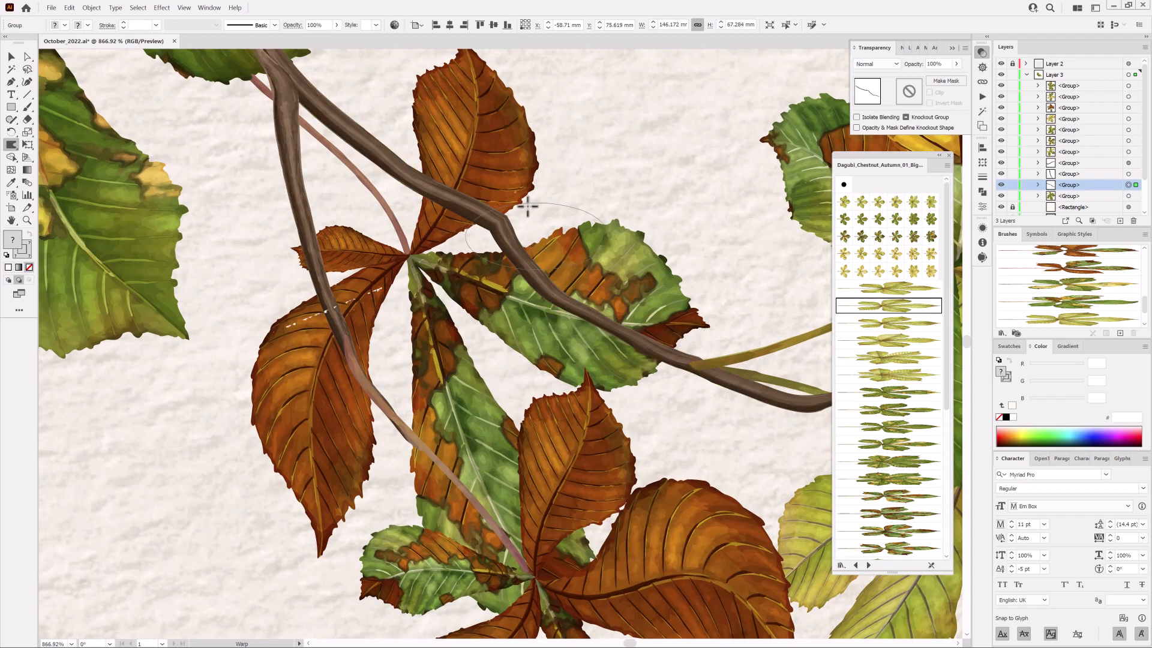
{"action": "left_click_drag", "start_coordinate": [779, 333], "coordinate": [596, 309], "text": "ctrl"}
{"action": "left_click_drag", "start_coordinate": [804, 445], "coordinate": [486, 437]}
Move the green leaf at the branch end slightly to the left and save the document.
{"action": "key", "text": "v"}
{"action": "left_click", "coordinate": [523, 250]}
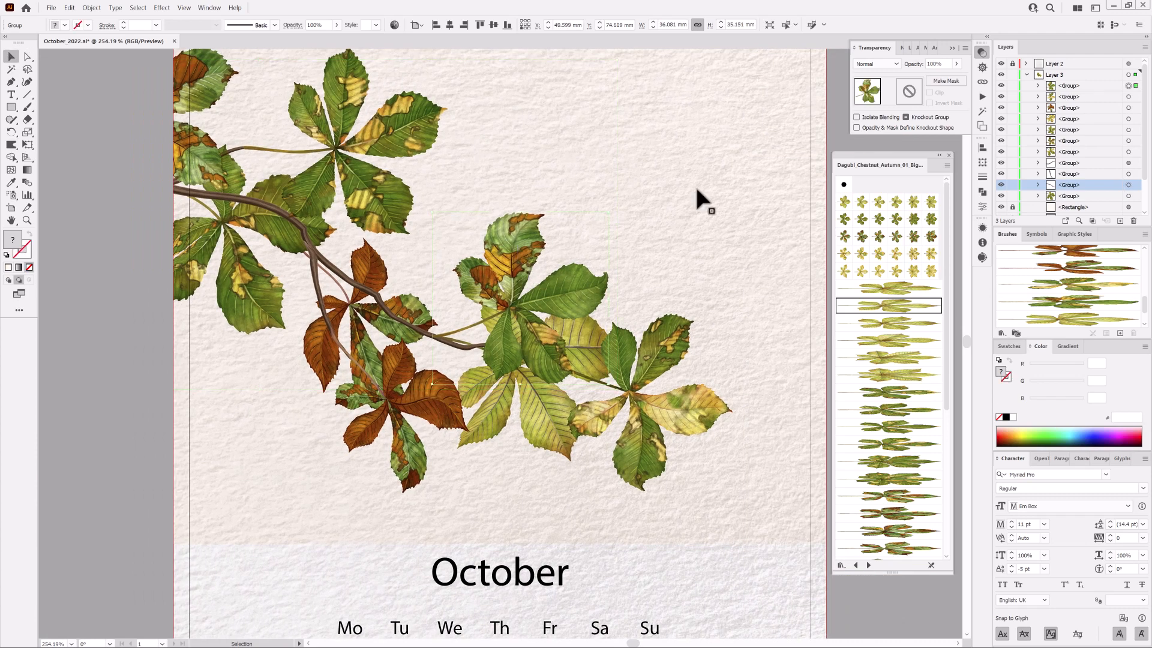
{"action": "left_click_drag", "start_coordinate": [513, 271], "coordinate": [474, 262]}
{"action": "left_click", "coordinate": [664, 210]}
{"action": "scroll", "coordinate": [665, 305], "scroll_direction": "down", "scroll_amount": 2}
{"action": "scroll", "coordinate": [664, 305], "scroll_direction": "up", "scroll_amount": 1}
{"action": "left_click_drag", "start_coordinate": [664, 305], "coordinate": [632, 298]}
{"action": "key", "text": "ctrl+s"}
Create Layer 4 above Layer 3 and paint a cream ffe3a5 wash diagonally across the branch with the bottom Dagubi_branches_splashes brush.
{"action": "left_click", "coordinate": [1025, 73]}
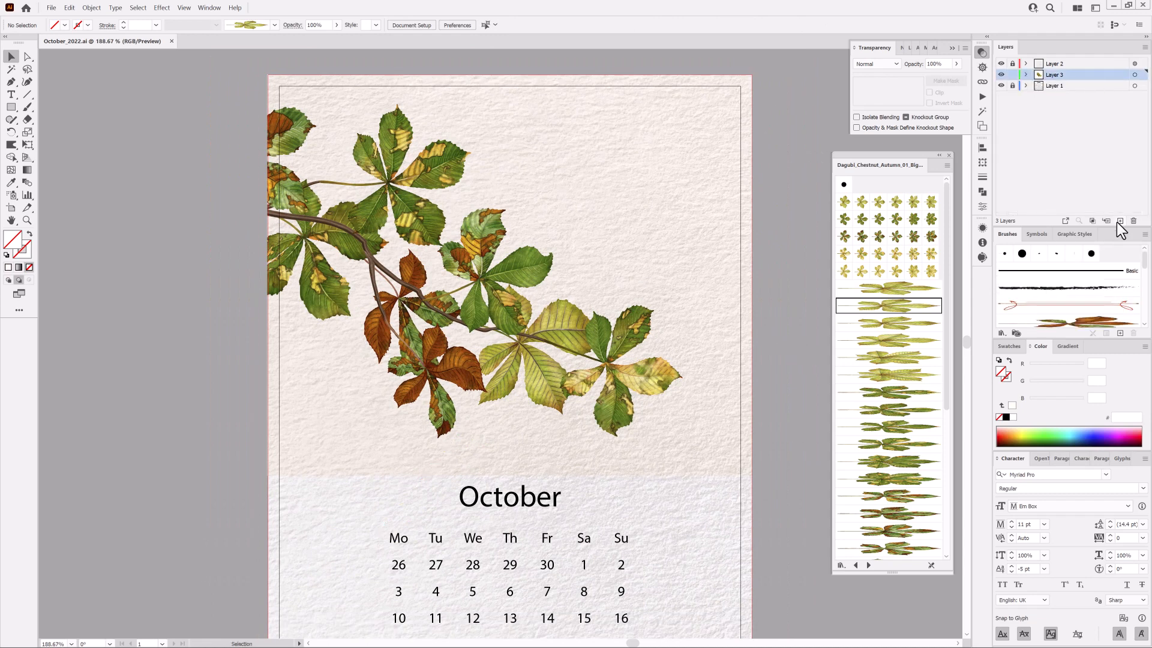
{"action": "left_click", "coordinate": [1118, 221]}
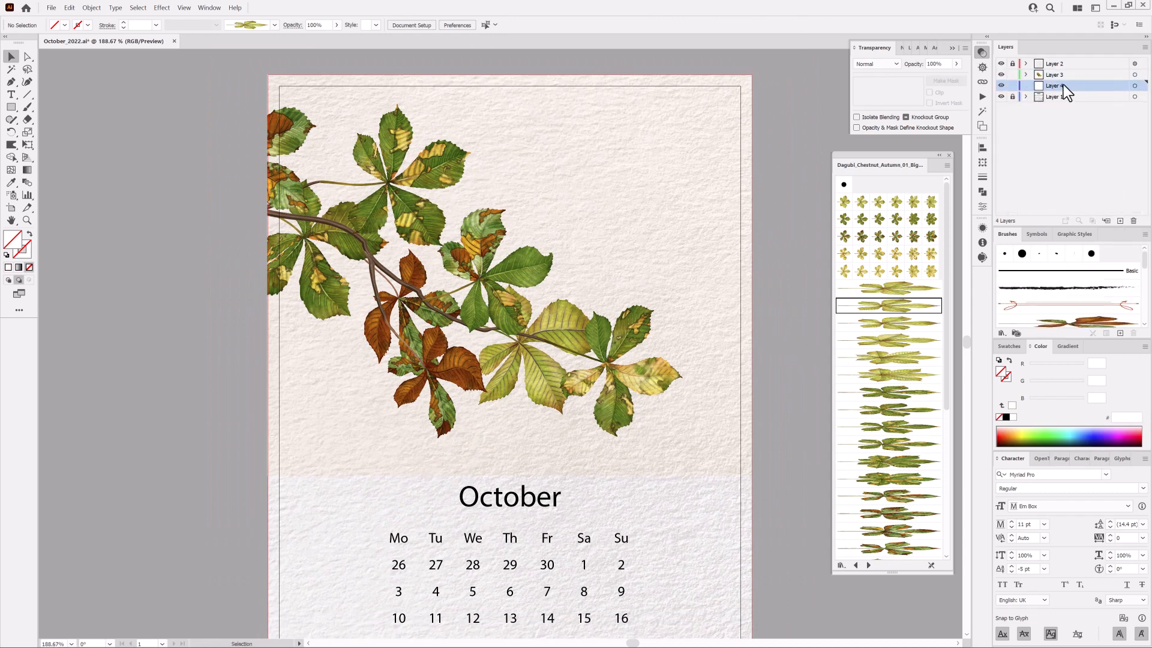
{"action": "left_click", "coordinate": [868, 565]}
{"action": "left_click", "coordinate": [889, 537]}
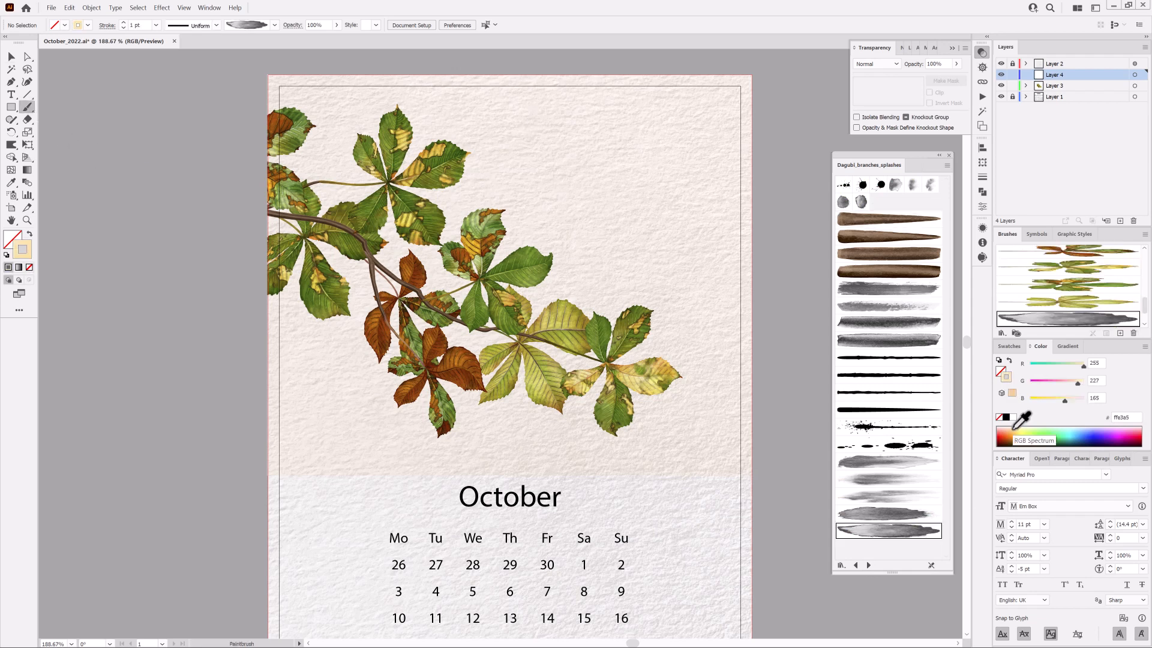
{"action": "left_click_drag", "start_coordinate": [153, 192], "coordinate": [680, 359]}
{"action": "left_click", "coordinate": [471, 369], "text": "ctrl"}
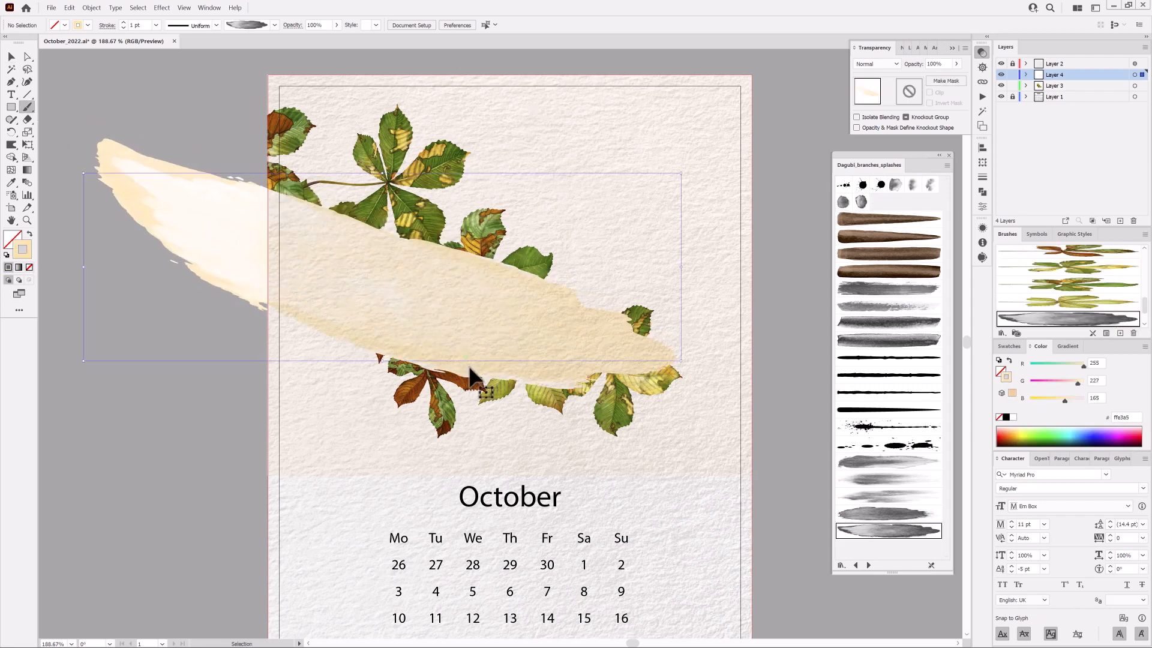
Move the unlocked rectangle from Layer 3 to the top of Layer 4 and make it the layer's clipping mask.
{"action": "left_click", "coordinate": [1025, 85]}
{"action": "scroll", "coordinate": [1072, 138], "scroll_direction": "down", "scroll_amount": 3}
{"action": "left_click", "coordinate": [1126, 178]}
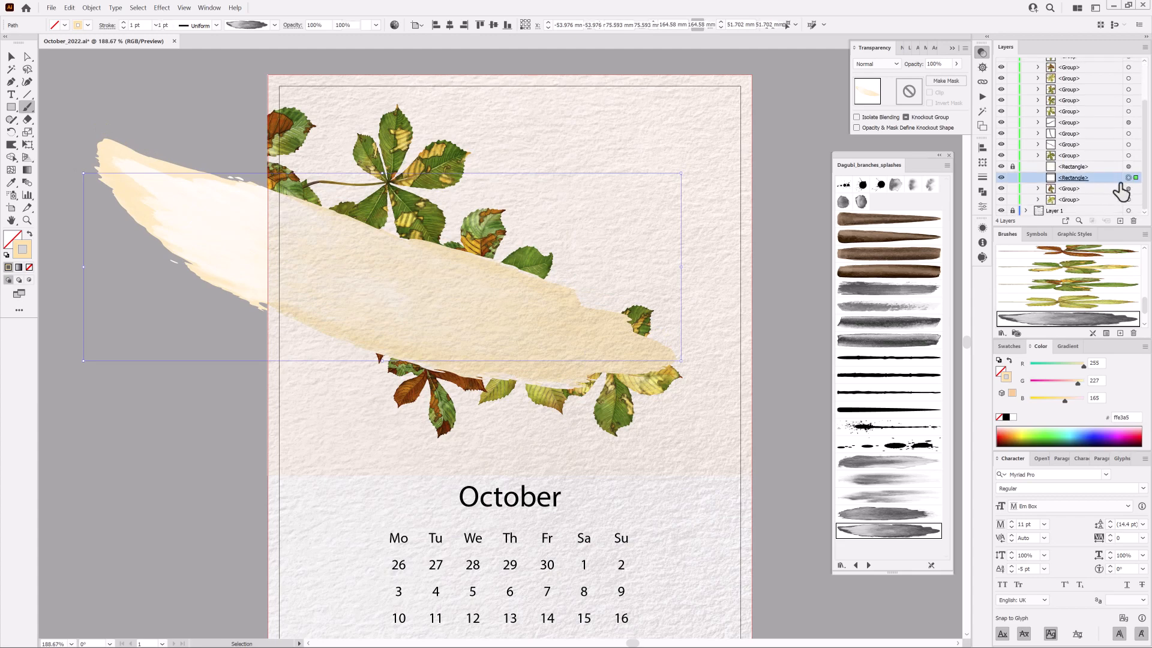
{"action": "scroll", "coordinate": [1073, 138], "scroll_direction": "up", "scroll_amount": 5}
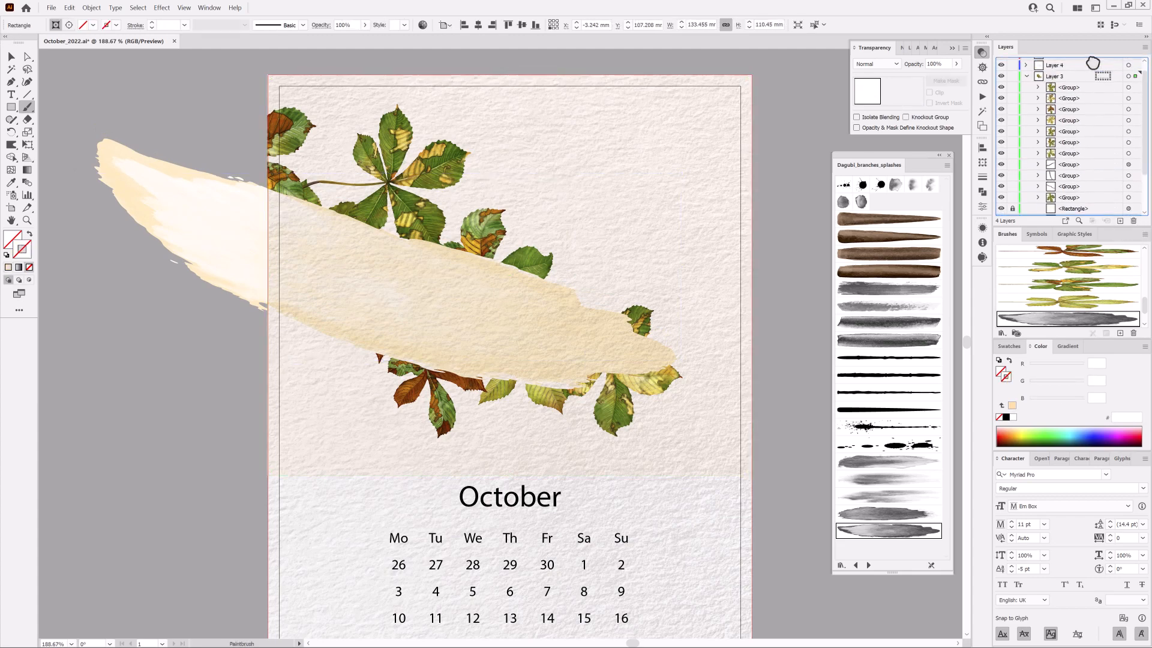
{"action": "left_click", "coordinate": [1054, 75]}
{"action": "left_click", "coordinate": [139, 8]}
{"action": "left_click", "coordinate": [151, 37]}
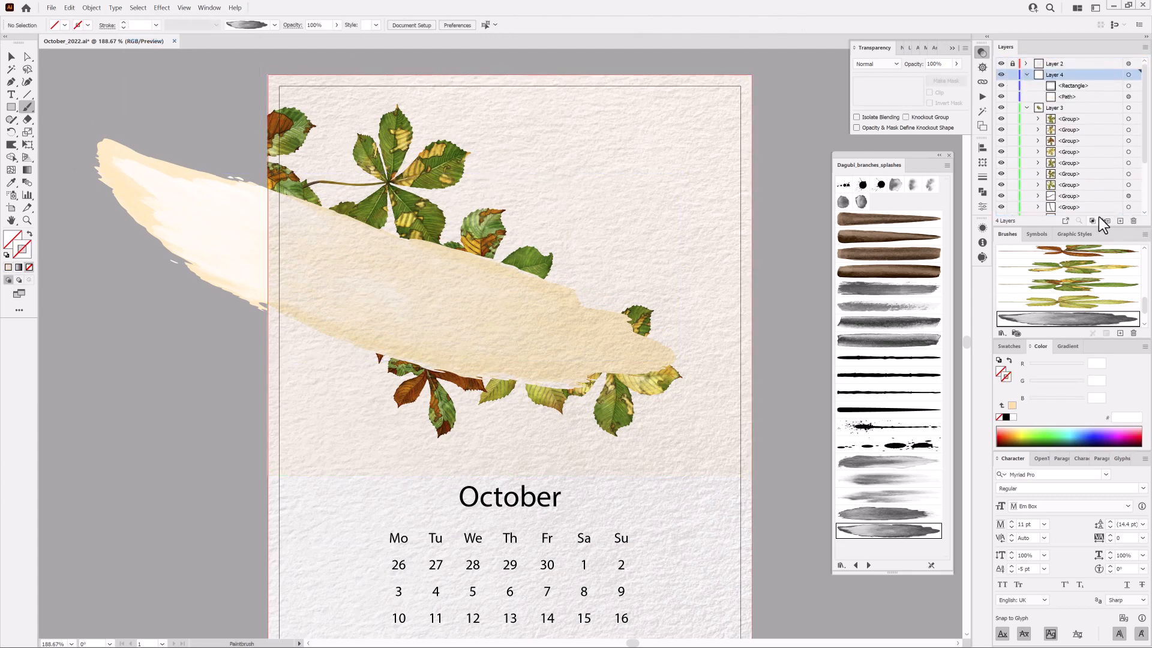
{"action": "left_click", "coordinate": [1091, 221]}
Set the cream wash's stroke weight to 3 pt and rotate it with Free Transform to slope upward across the page.
{"action": "scroll", "coordinate": [1095, 118], "scroll_direction": "down", "scroll_amount": 4}
{"action": "scroll", "coordinate": [1093, 135], "scroll_direction": "up", "scroll_amount": 4}
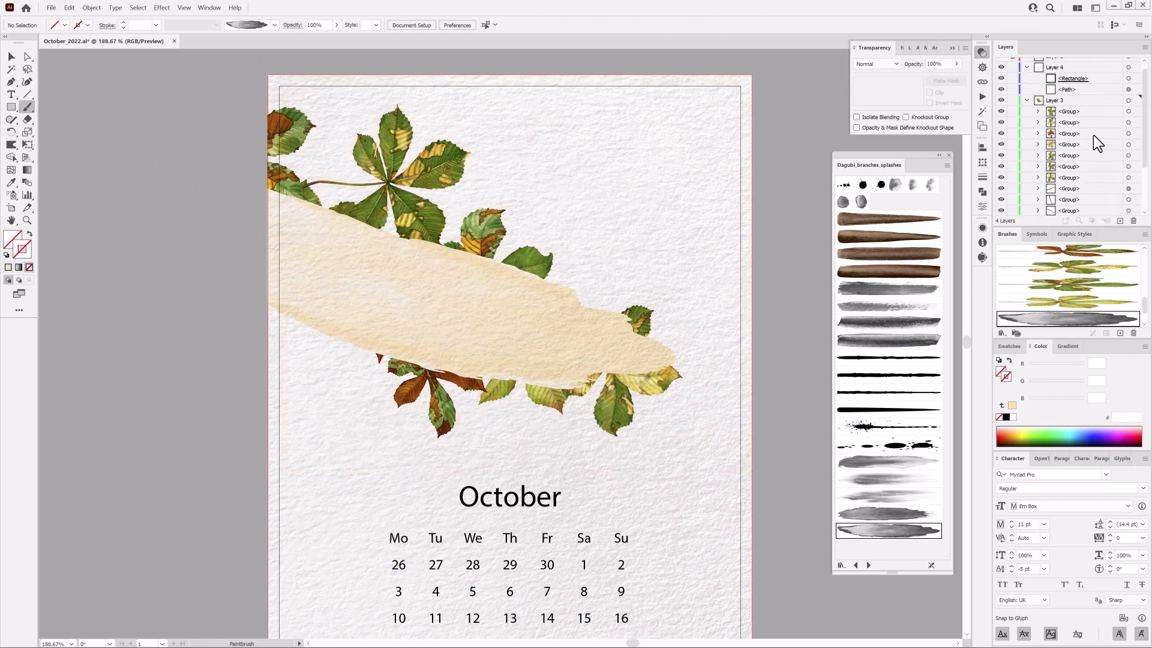
{"action": "left_click", "coordinate": [1128, 96]}
{"action": "left_click", "coordinate": [123, 22]}
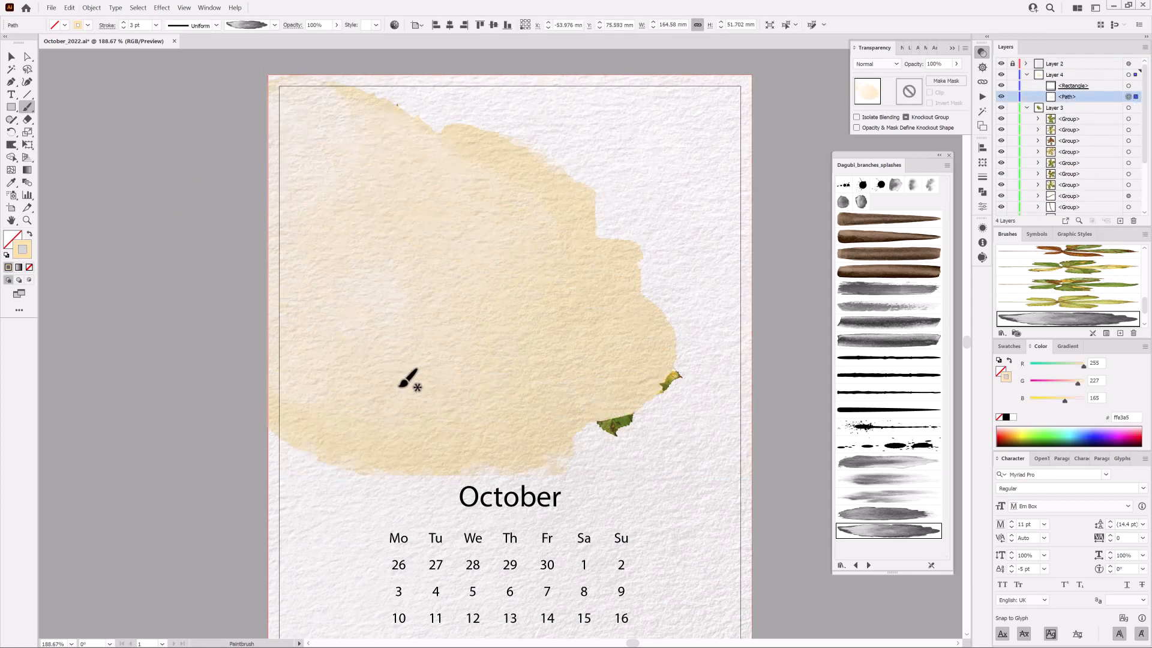
{"action": "key", "text": "e"}
{"action": "left_click_drag", "start_coordinate": [732, 223], "coordinate": [484, 346]}
Set the cream wash's blending mode to Hue and shift it slightly upward.
{"action": "left_click", "coordinate": [887, 64]}
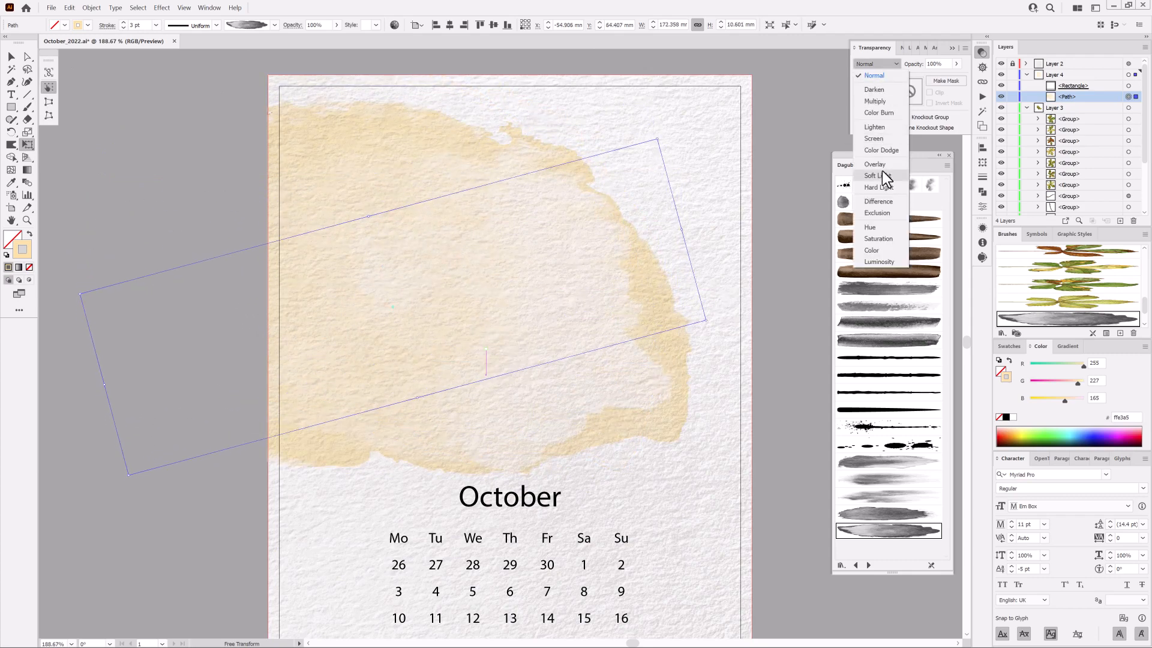
{"action": "left_click", "coordinate": [882, 173]}
{"action": "left_click", "coordinate": [875, 64]}
{"action": "left_click", "coordinate": [877, 227]}
{"action": "left_click_drag", "start_coordinate": [304, 420], "coordinate": [309, 408]}
Replace the cream wash with a new stroke painted diagonally down across the branch, and set its opacity to 52%.
{"action": "left_click", "coordinate": [28, 108]}
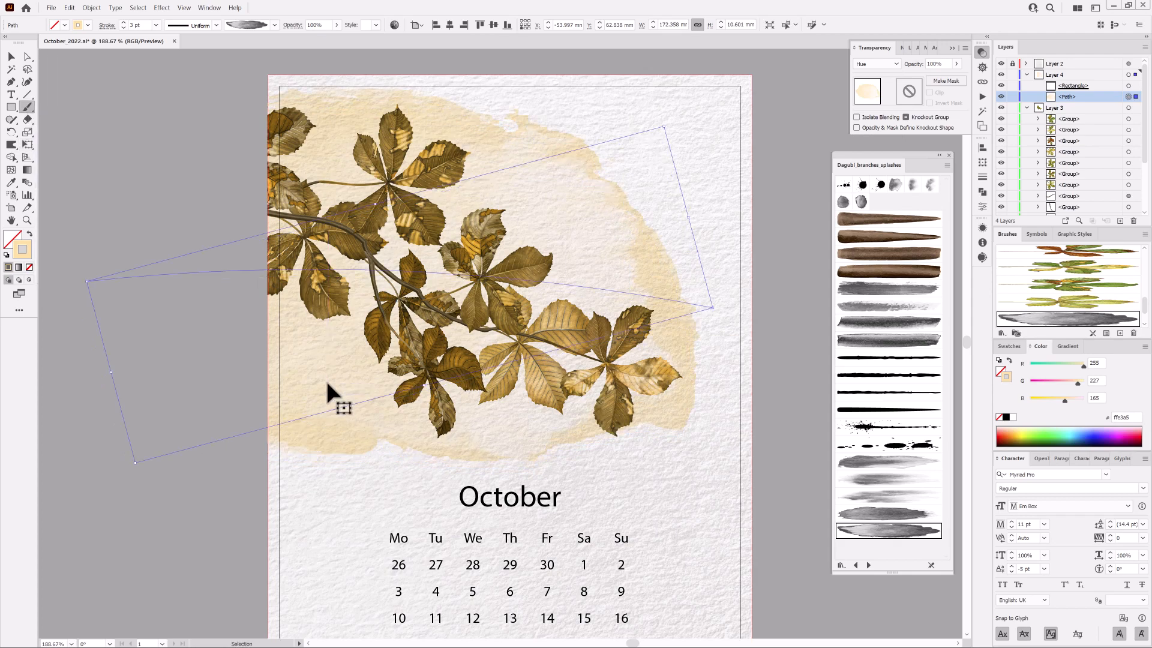
{"action": "key", "text": "Delete"}
{"action": "key", "text": "ctrl+z"}
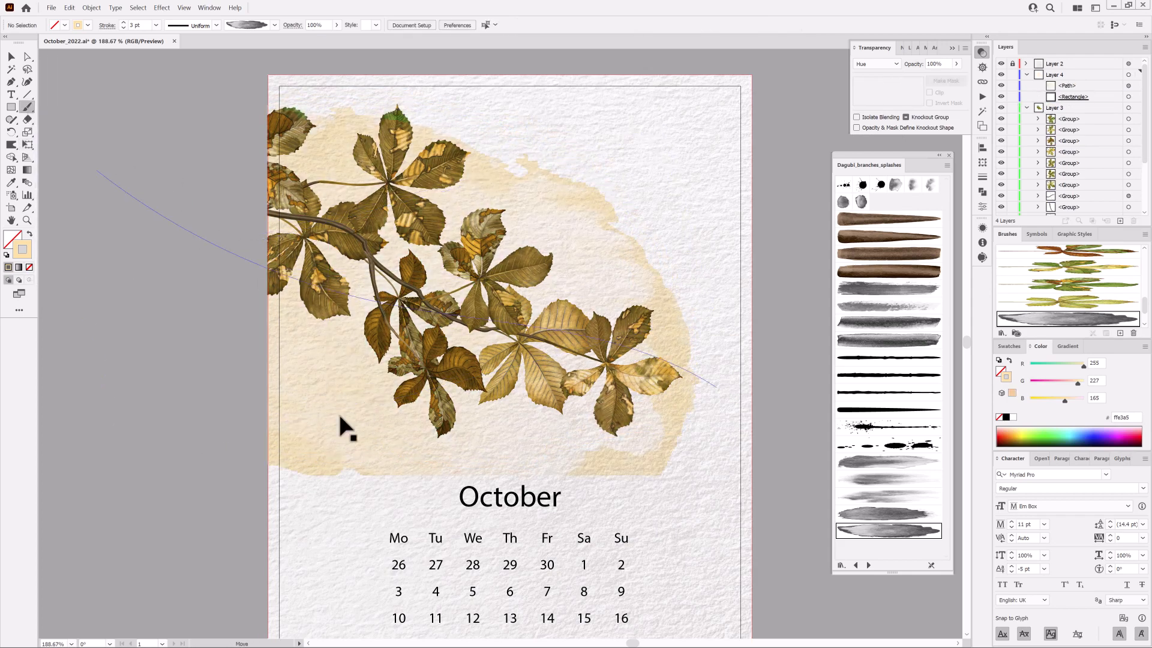
{"action": "left_click", "coordinate": [937, 77]}
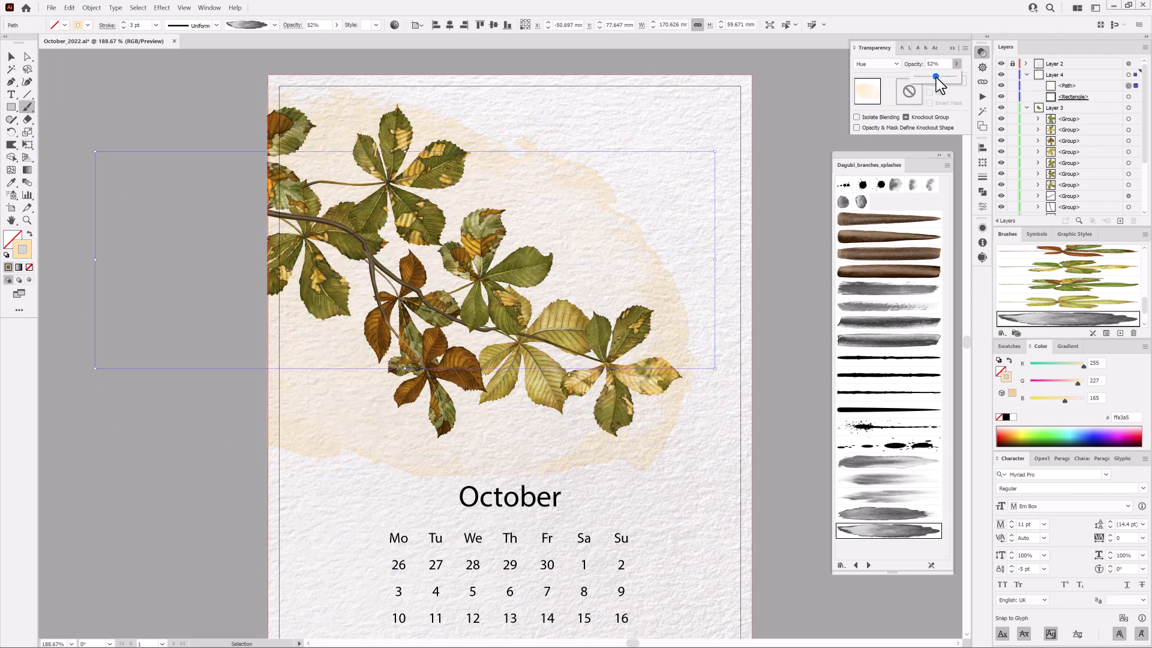
{"action": "left_click", "coordinate": [177, 548]}
{"action": "left_click", "coordinate": [177, 548], "text": "ctrl"}
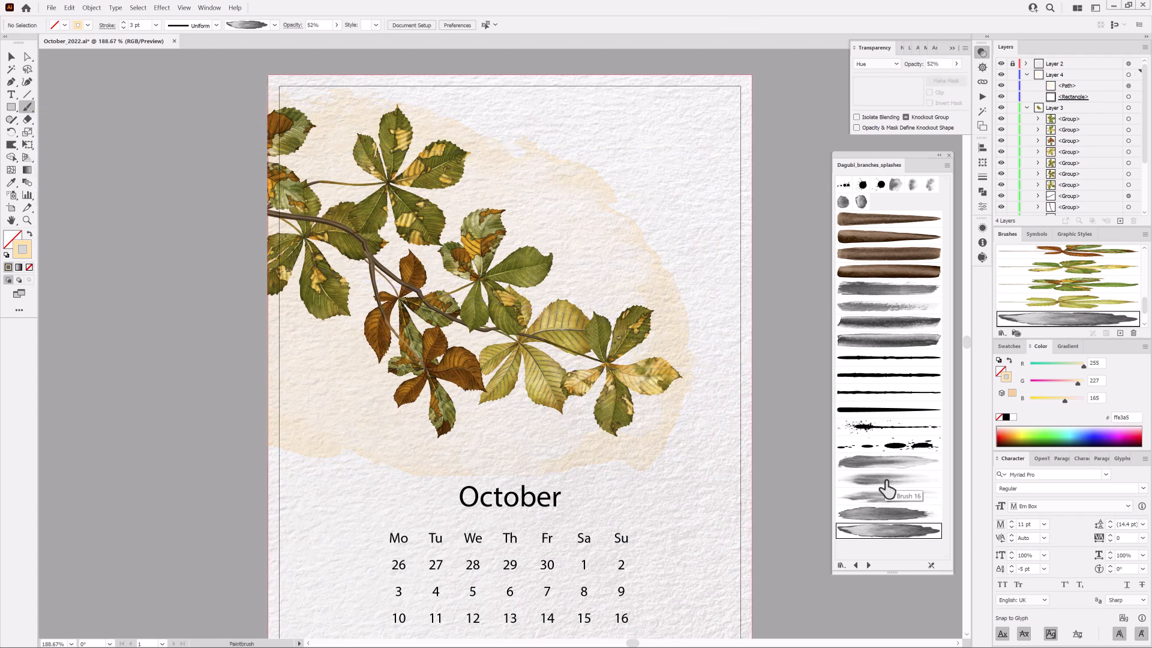
Paint an orange-red d84600 stroke about 49 × 74 mm down the page's right side with the soft splash brush.
{"action": "left_click", "coordinate": [877, 479]}
{"action": "left_click", "coordinate": [1008, 436]}
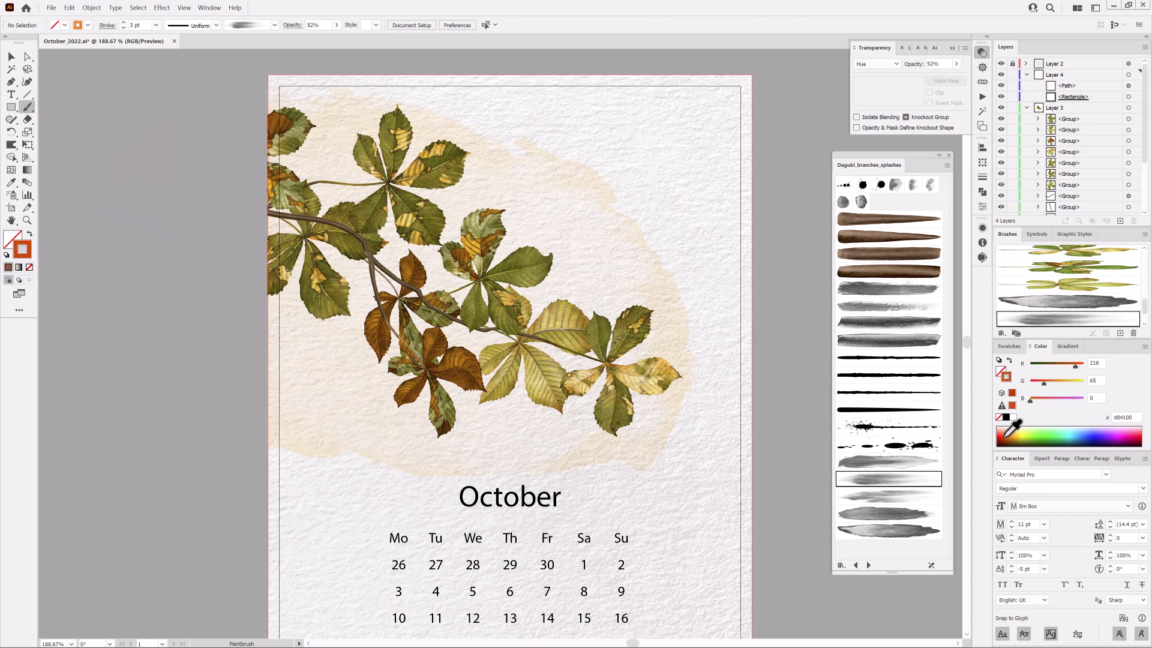
{"action": "left_click_drag", "start_coordinate": [534, 130], "coordinate": [710, 400]}
{"action": "left_click", "coordinate": [719, 292], "text": "ctrl"}
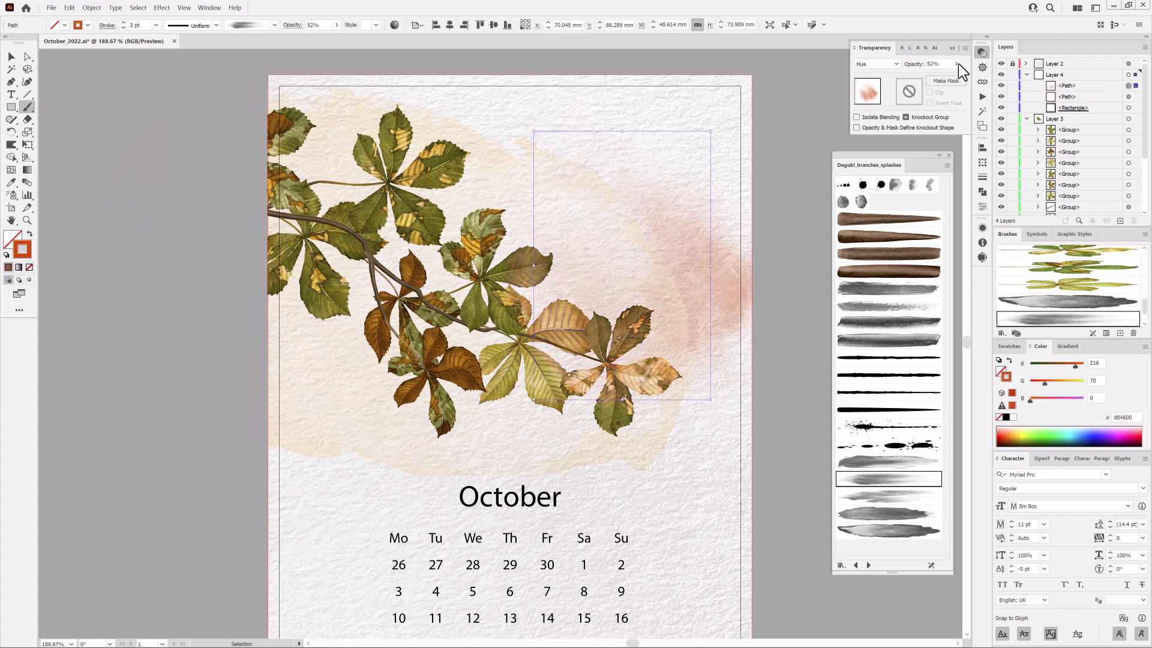
Set the orange-red stroke's opacity to 100% and its blending mode to Overlay.
{"action": "left_click", "coordinate": [955, 64]}
{"action": "left_click", "coordinate": [954, 75]}
{"action": "left_click", "coordinate": [715, 271], "text": "ctrl"}
{"action": "left_click", "coordinate": [875, 64]}
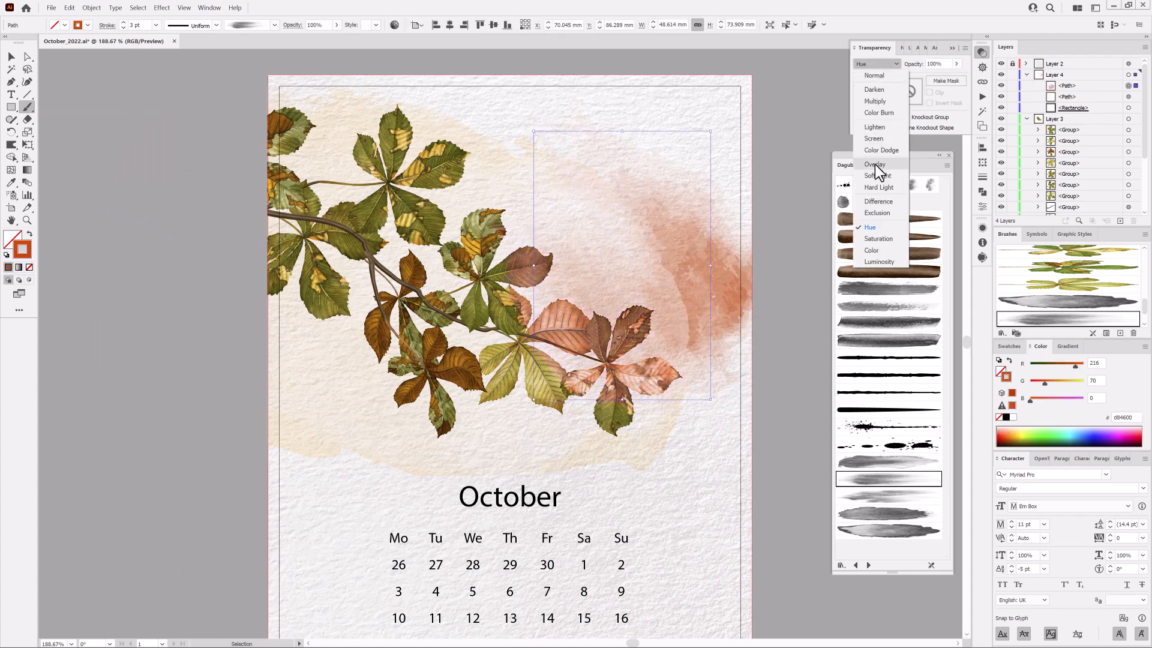
{"action": "left_click", "coordinate": [874, 167]}
Give the orange-red stroke a 4 pt weight and the color ff4600, and move it further right.
{"action": "mouse_move", "coordinate": [705, 271]}
{"action": "left_mouse_down"}
{"action": "mouse_move", "coordinate": [742, 262]}
{"action": "mouse_move", "coordinate": [721, 273]}
{"action": "left_mouse_up"}
{"action": "left_click", "coordinate": [123, 22]}
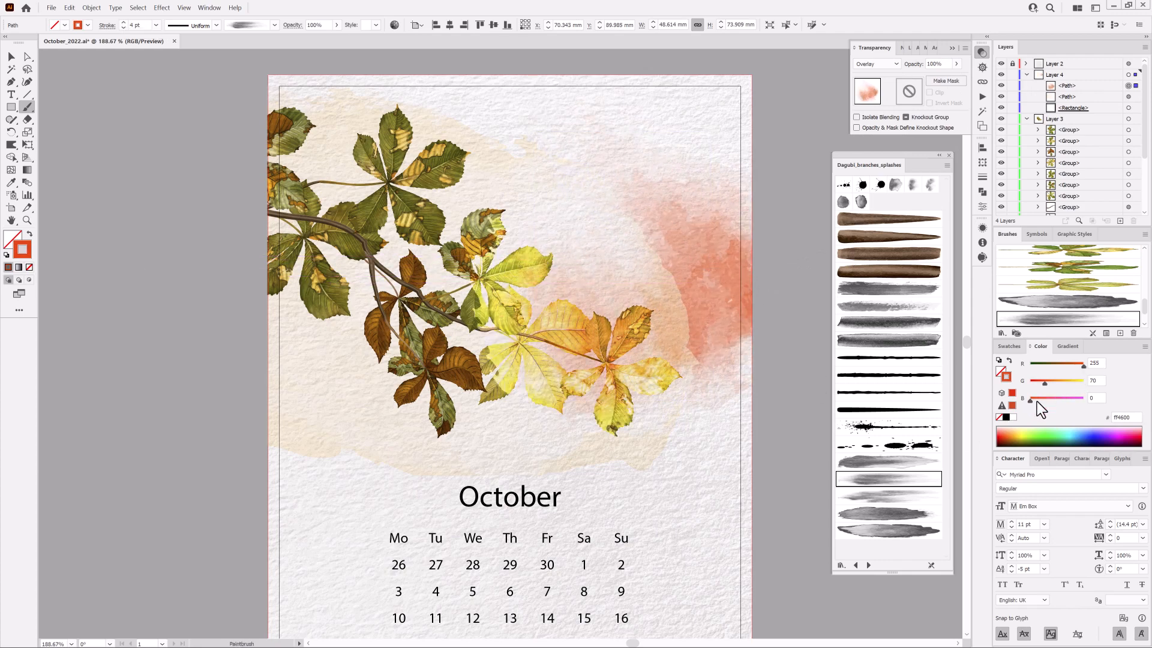
{"action": "left_click_drag", "start_coordinate": [719, 304], "coordinate": [736, 292]}
Rotate the cream wash slightly counterclockwise, lock Layer 3, and shift the wash slightly downward.
{"action": "left_click", "coordinate": [1129, 96]}
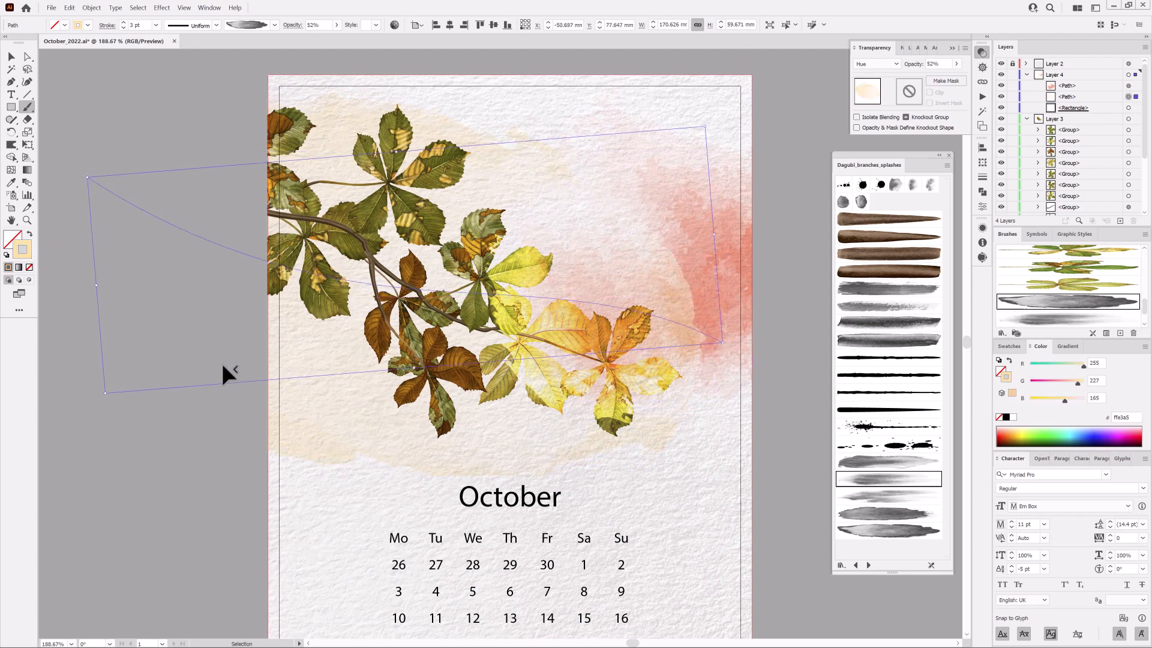
{"action": "mouse_move", "coordinate": [240, 261]}
{"action": "left_mouse_down"}
{"action": "mouse_move", "coordinate": [241, 272]}
{"action": "mouse_move", "coordinate": [236, 258]}
{"action": "left_mouse_up"}
{"action": "left_click", "coordinate": [1012, 119]}
{"action": "left_click", "coordinate": [1064, 74]}
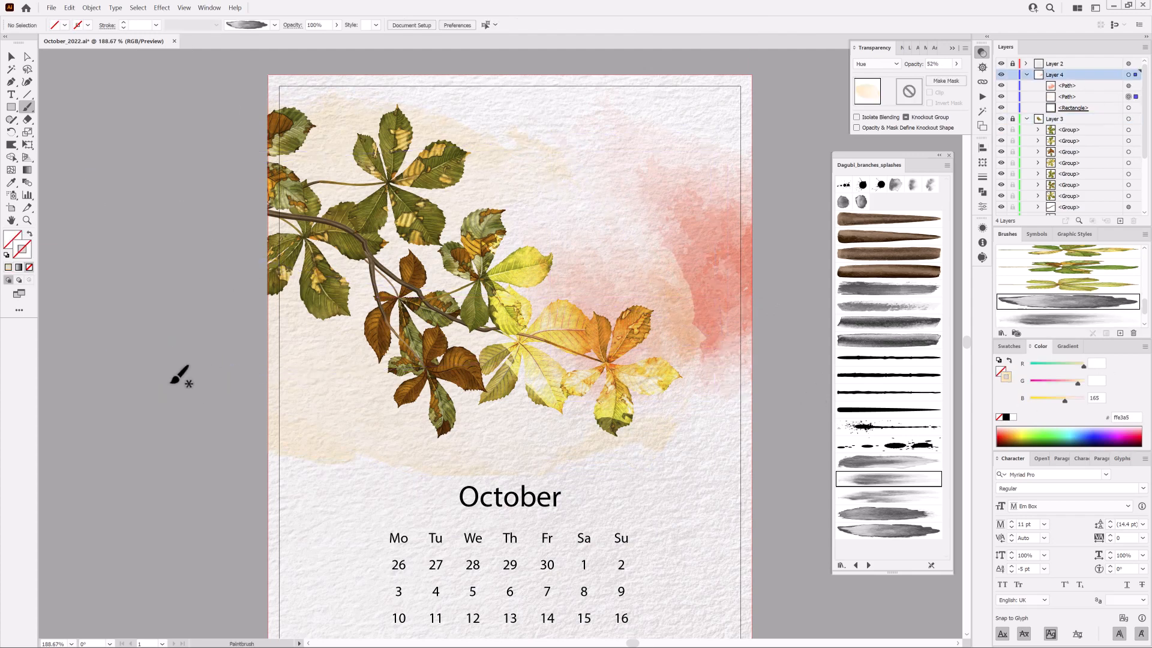
{"action": "left_click_drag", "start_coordinate": [253, 404], "coordinate": [255, 414]}
{"action": "left_click", "coordinate": [112, 582], "text": "ctrl"}
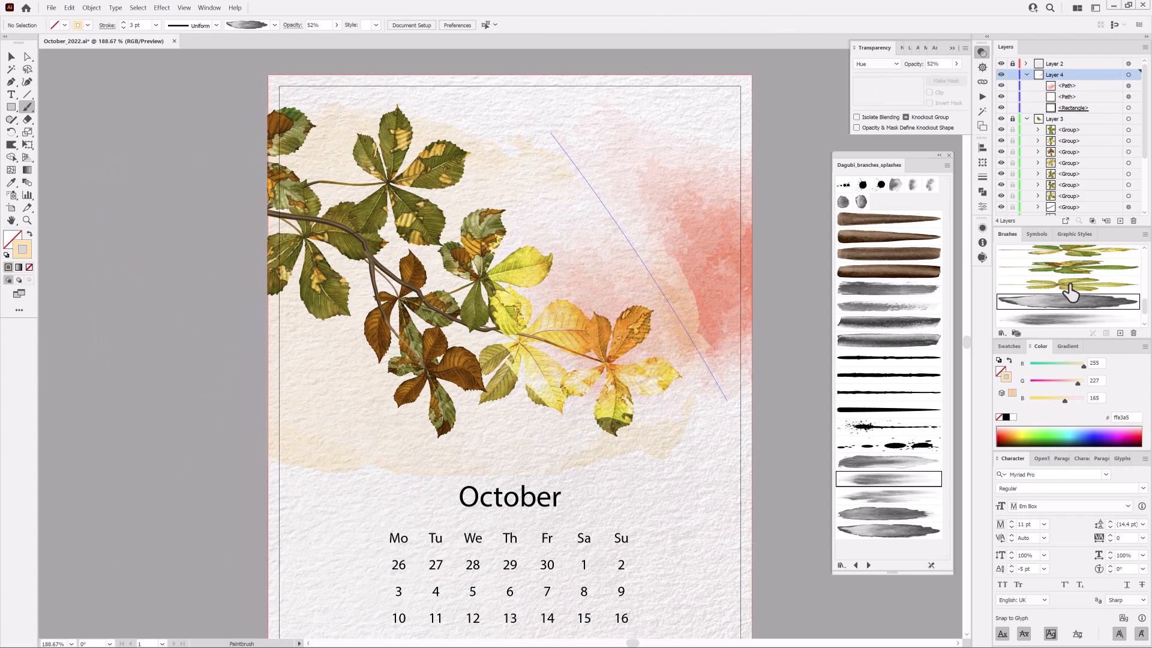
Paint a light blue 72c8ff stroke about 73 × 39 mm at the page's left edge below the branch with the dense splash brush.
{"action": "left_click", "coordinate": [1079, 432]}
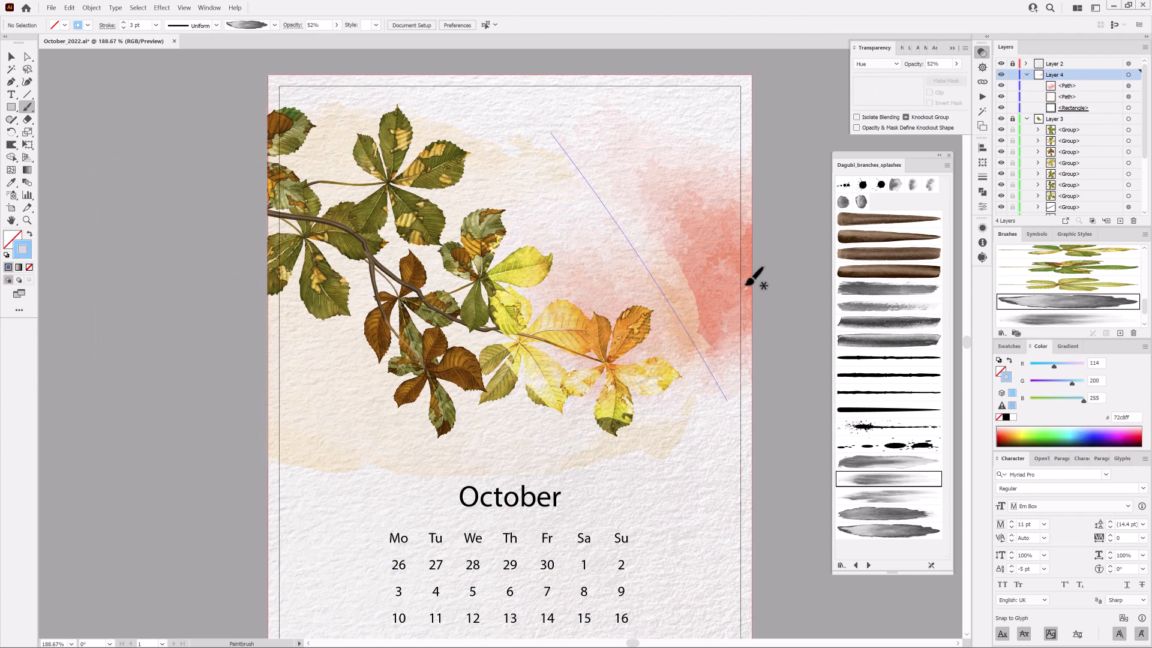
{"action": "left_click_drag", "start_coordinate": [454, 437], "coordinate": [454, 437]}
{"action": "left_click_drag", "start_coordinate": [340, 414], "coordinate": [267, 517]}
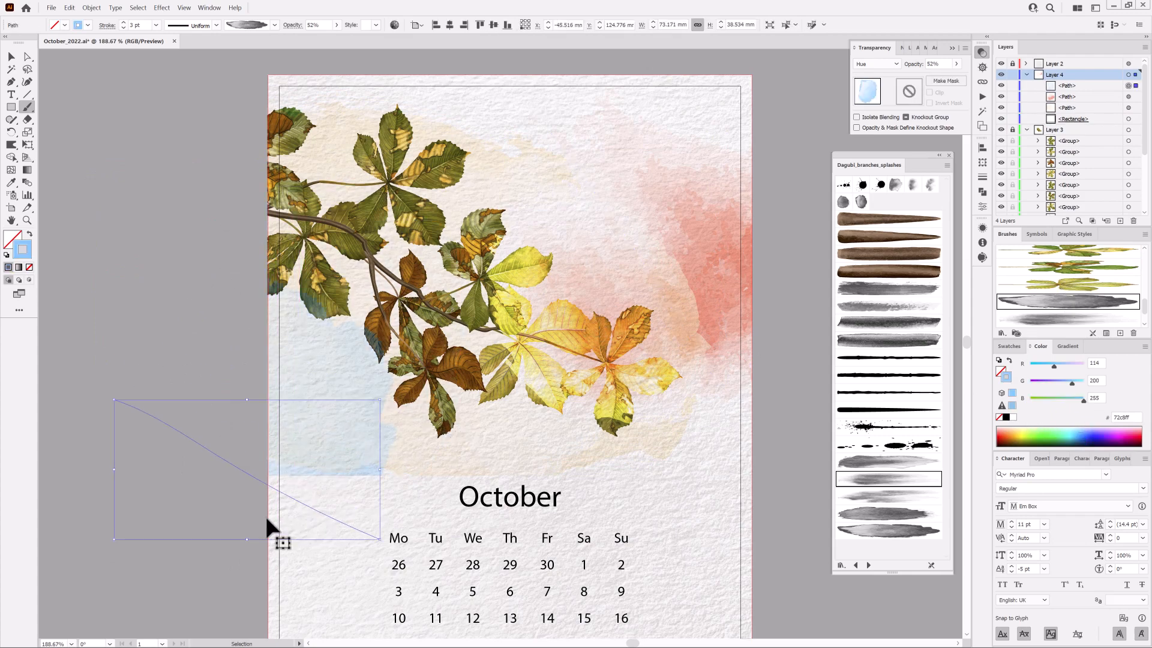
Set the blue stroke's blending mode to Overlay and its opacity to 100%, and move it up over the branch.
{"action": "left_click", "coordinate": [876, 63]}
{"action": "left_click", "coordinate": [875, 168]}
{"action": "left_click_drag", "start_coordinate": [241, 474], "coordinate": [312, 408]}
{"action": "left_click", "coordinate": [956, 63]}
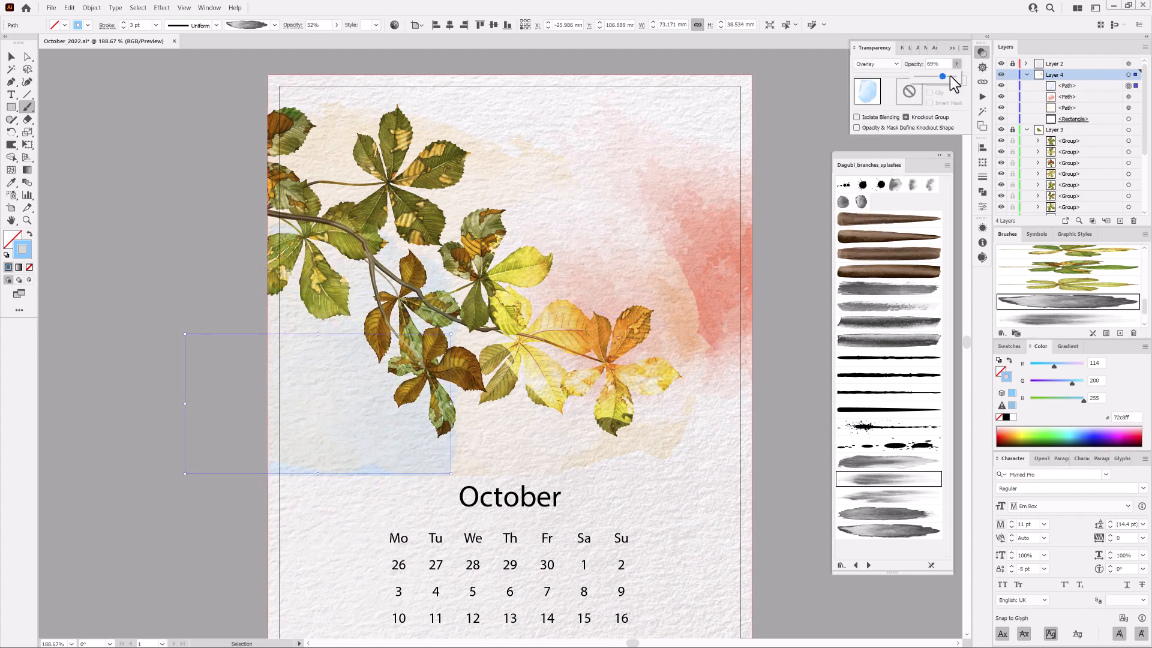
{"action": "left_click", "coordinate": [954, 77]}
{"action": "key", "text": "e"}
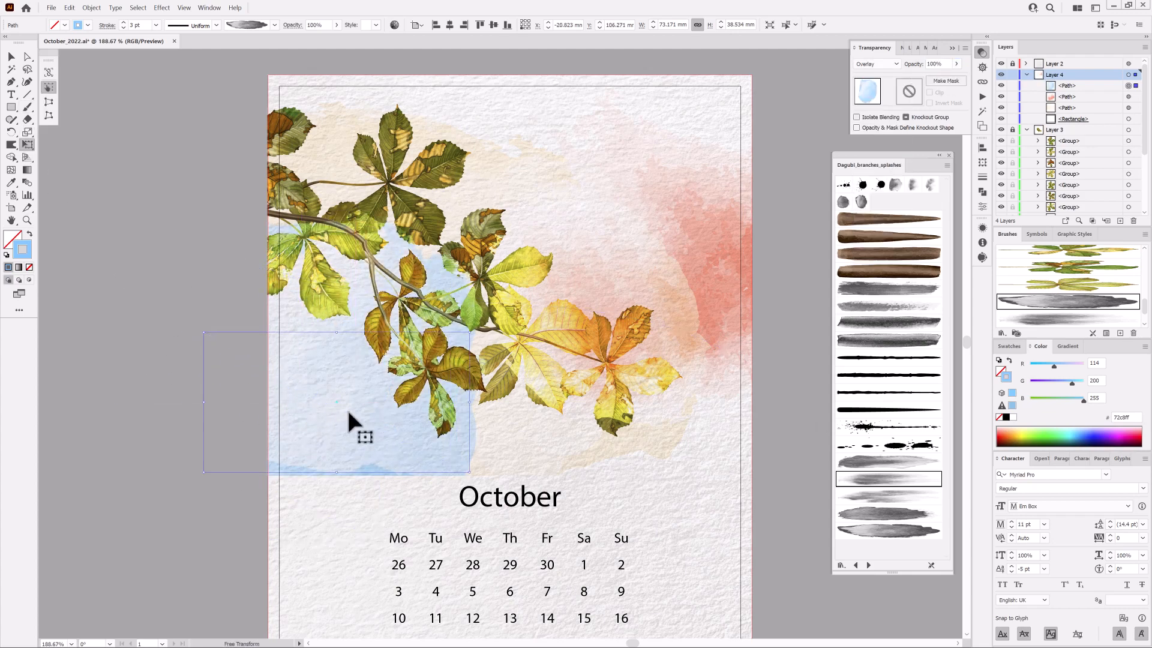
{"action": "mouse_move", "coordinate": [347, 408]}
{"action": "left_mouse_down"}
{"action": "mouse_move", "coordinate": [509, 343]}
{"action": "mouse_move", "coordinate": [494, 215]}
{"action": "mouse_move", "coordinate": [480, 227]}
{"action": "left_mouse_up"}
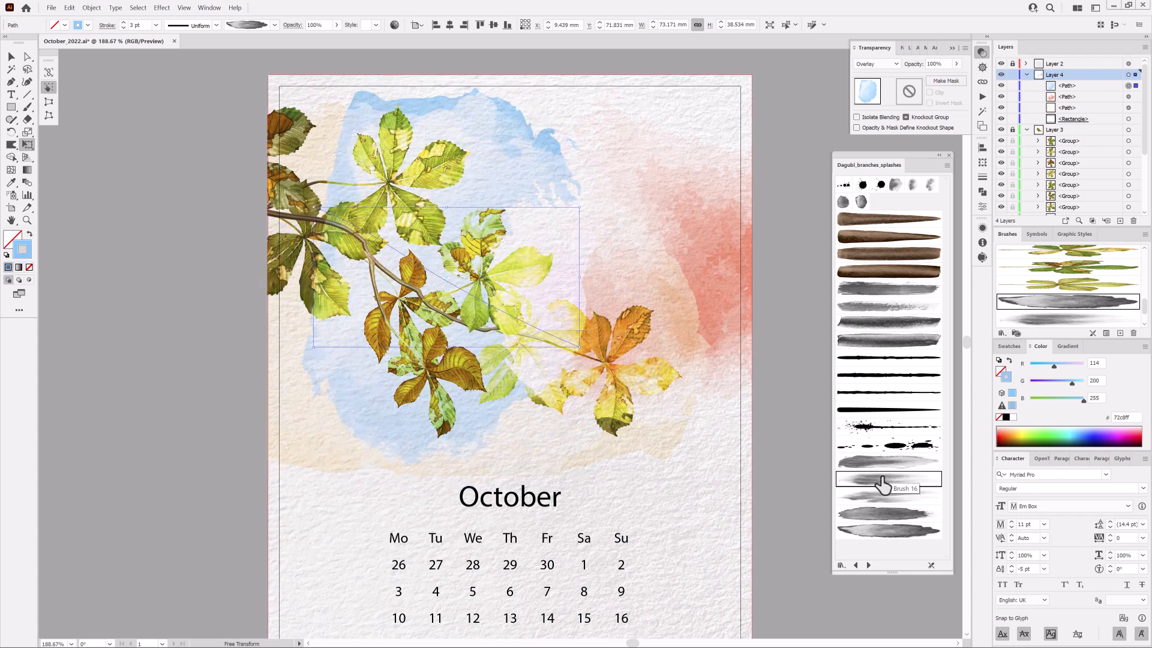
Switch the blue stroke to Brush 16 in color 6aaede, rotated and placed at the page's left edge below the branch.
{"action": "left_click", "coordinate": [882, 478]}
{"action": "left_click_drag", "start_coordinate": [359, 298], "coordinate": [324, 417]}
{"action": "mouse_move", "coordinate": [553, 475]}
{"action": "left_mouse_down"}
{"action": "mouse_move", "coordinate": [440, 294]}
{"action": "mouse_move", "coordinate": [303, 277]}
{"action": "left_mouse_up"}
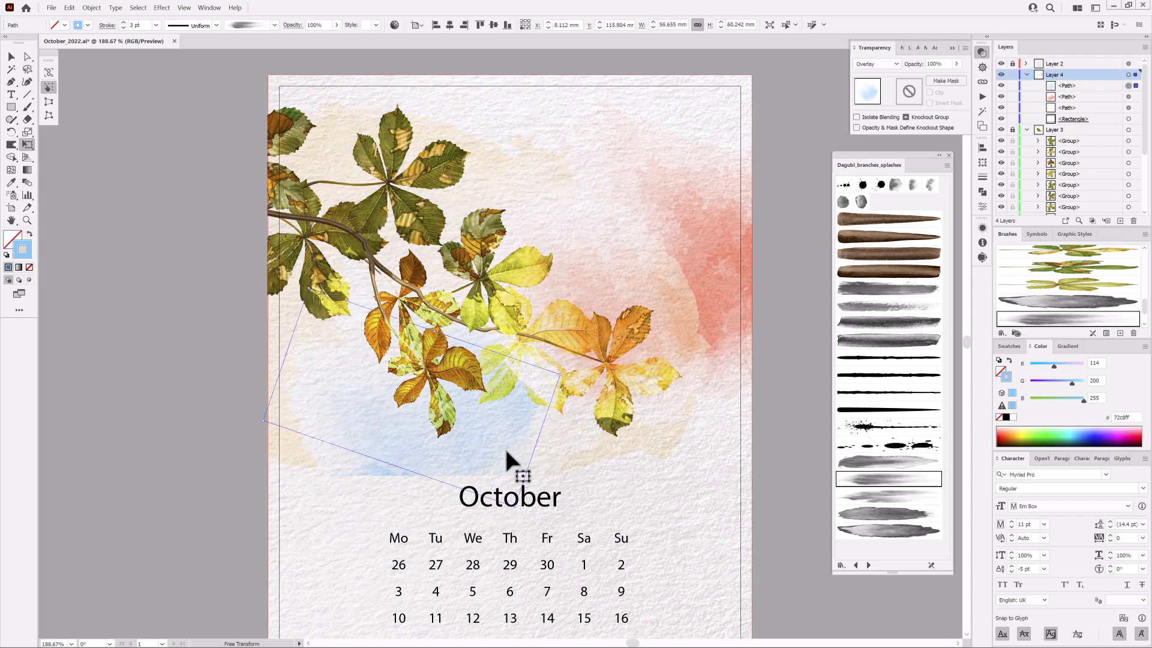
{"action": "left_click_drag", "start_coordinate": [506, 453], "coordinate": [343, 415]}
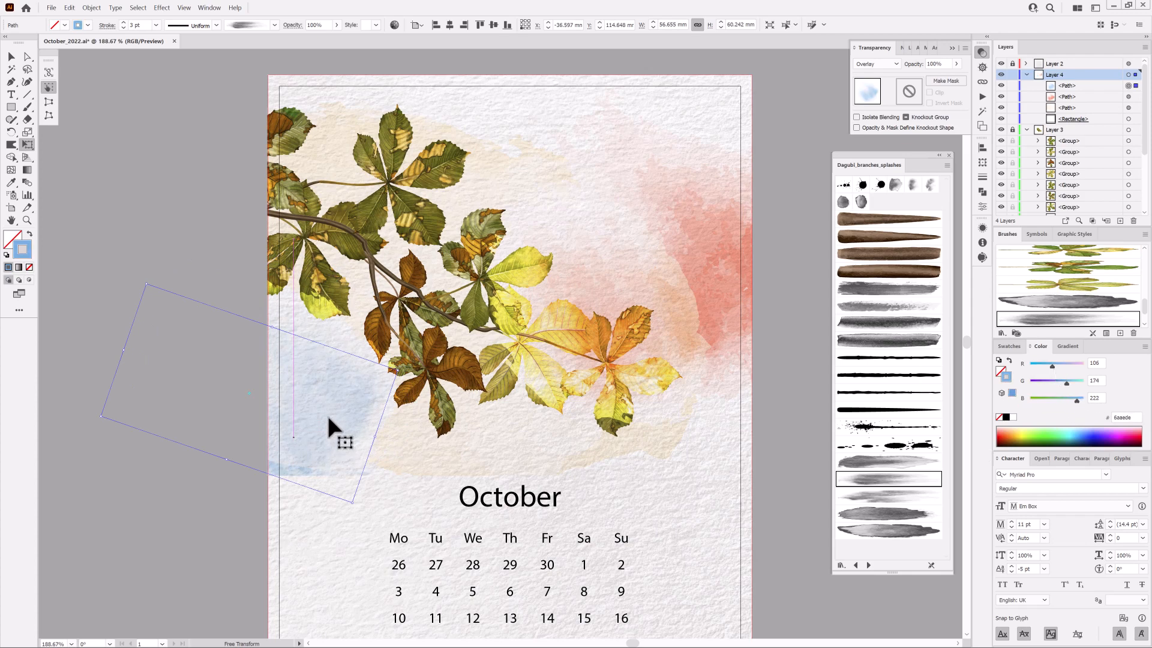
{"action": "left_click", "coordinate": [142, 570]}
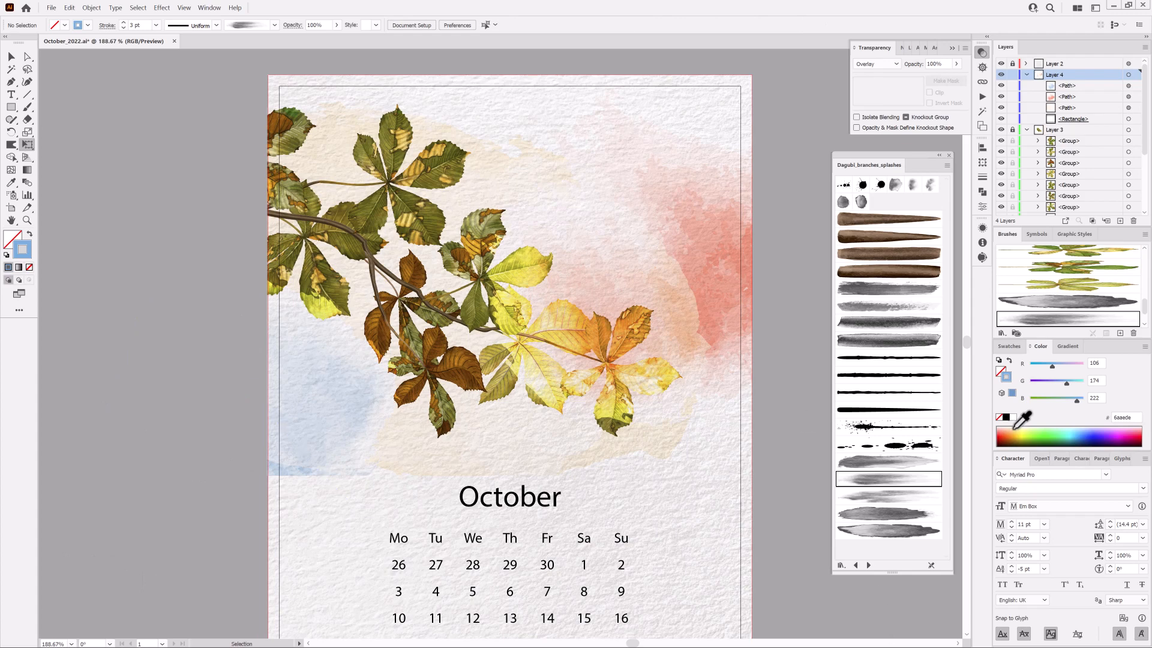
Paint a peach ffbe9c stroke about 74 × 40 mm over the page's upper-left corner and set its opacity to 74%.
{"action": "left_click", "coordinate": [1015, 428]}
{"action": "left_click", "coordinate": [27, 107]}
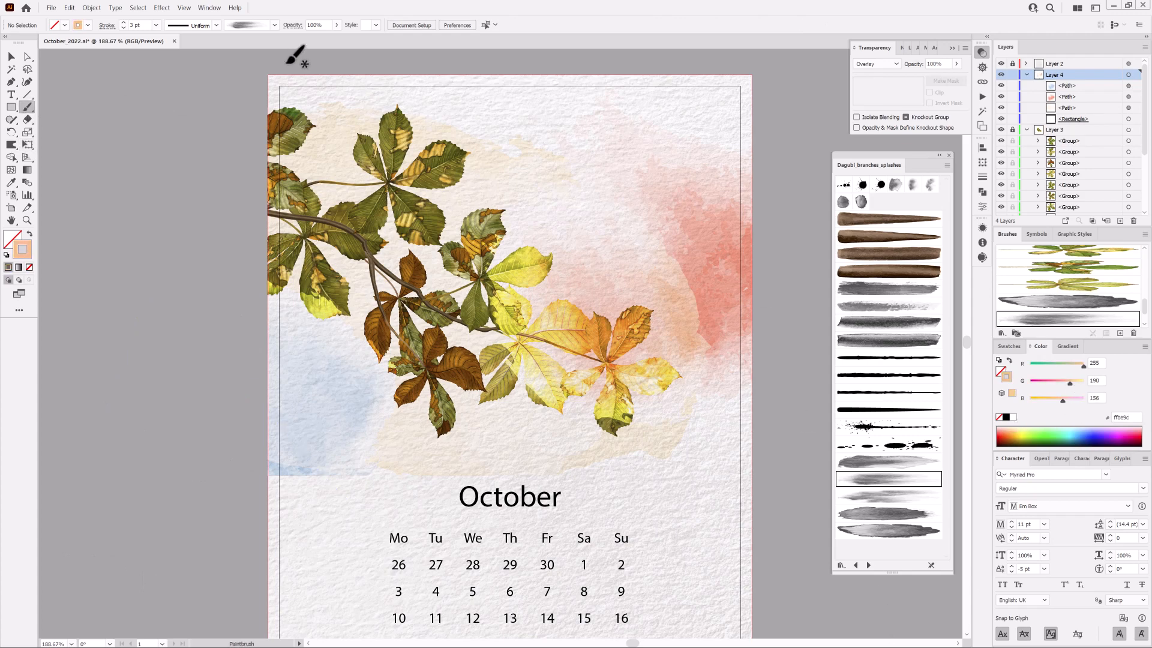
{"action": "left_click_drag", "start_coordinate": [288, 64], "coordinate": [517, 184]}
{"action": "mouse_move", "coordinate": [453, 103]}
{"action": "left_mouse_down"}
{"action": "mouse_move", "coordinate": [435, 92]}
{"action": "mouse_move", "coordinate": [440, 76]}
{"action": "mouse_move", "coordinate": [416, 71]}
{"action": "left_mouse_up"}
{"action": "left_click", "coordinate": [956, 64]}
{"action": "left_click_drag", "start_coordinate": [952, 75], "coordinate": [944, 77]}
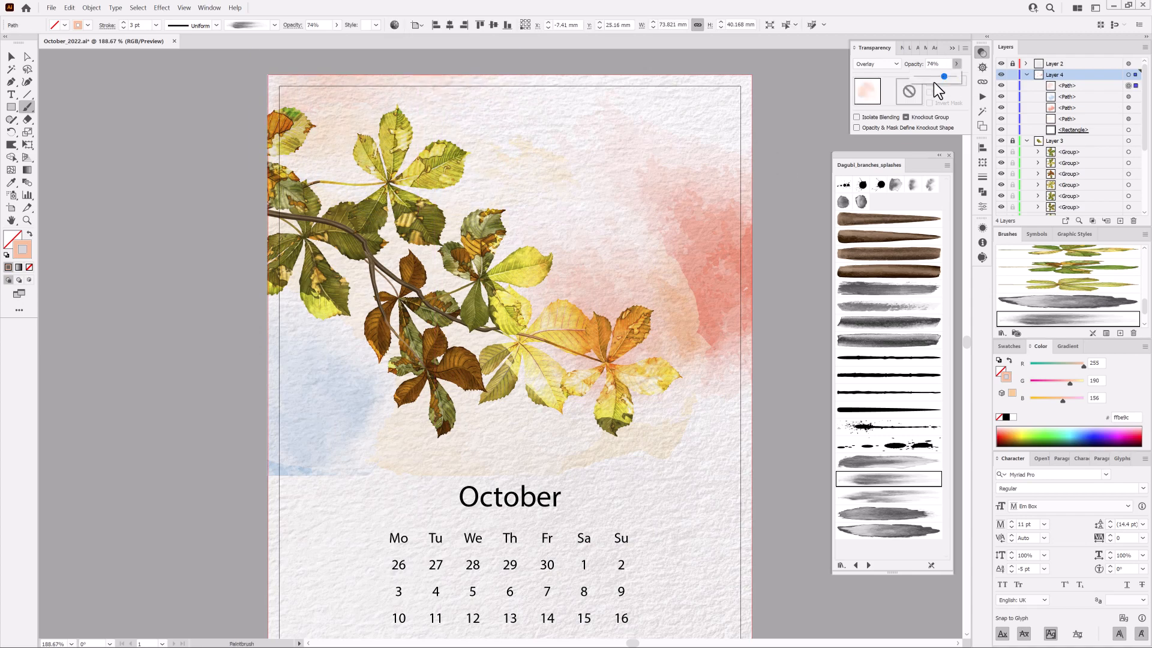
{"action": "left_click", "coordinate": [124, 605]}
Paint a stroke about 85 × 37 mm over the upper-left corner with the streaky splash brush in Multiply mode, colored d46311.
{"action": "left_click", "coordinate": [880, 497]}
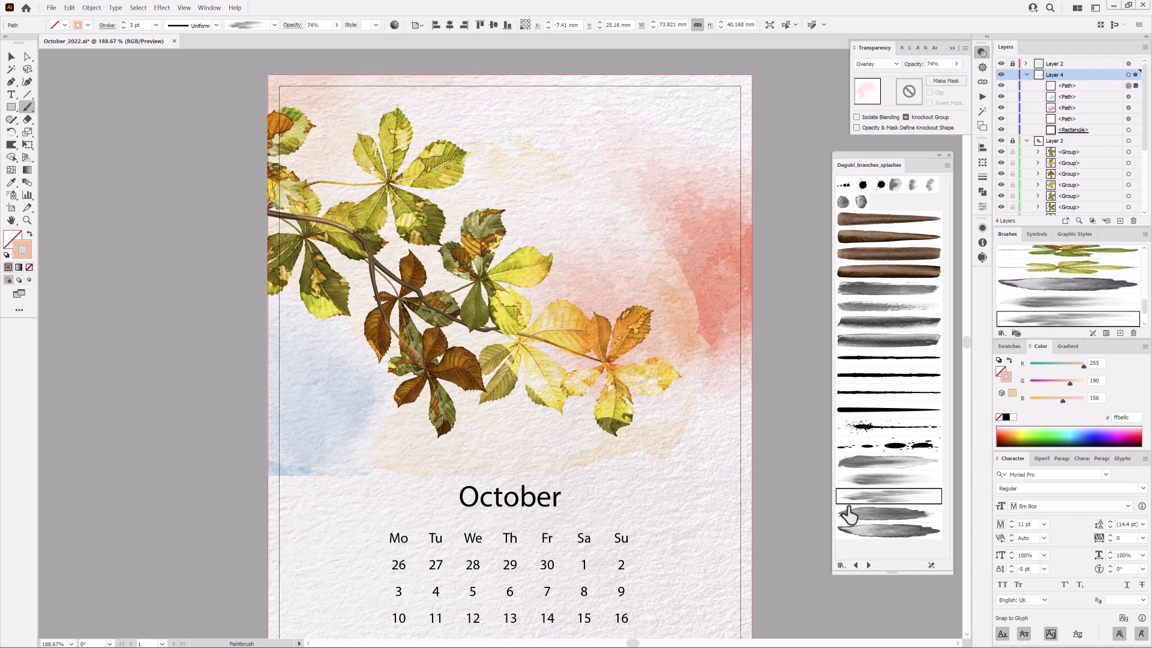
{"action": "left_click", "coordinate": [845, 478]}
{"action": "left_click", "coordinate": [877, 612], "text": "ctrl"}
{"action": "left_click", "coordinate": [877, 63]}
{"action": "left_click", "coordinate": [874, 103]}
{"action": "left_click", "coordinate": [900, 497]}
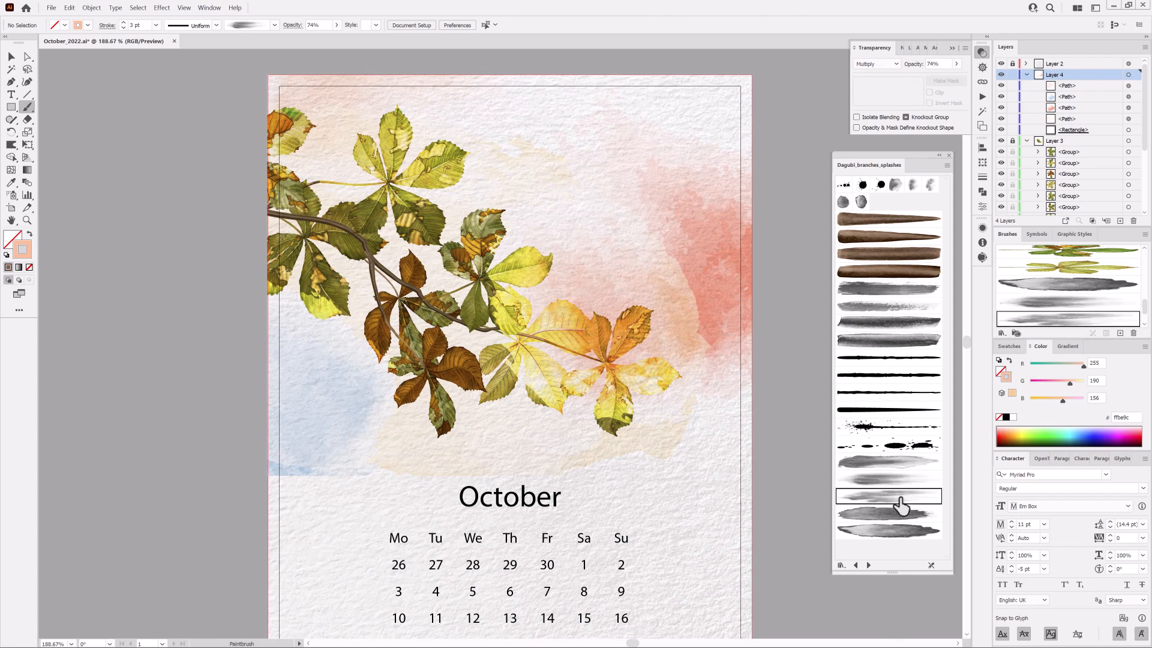
{"action": "left_click_drag", "start_coordinate": [223, 102], "coordinate": [444, 120]}
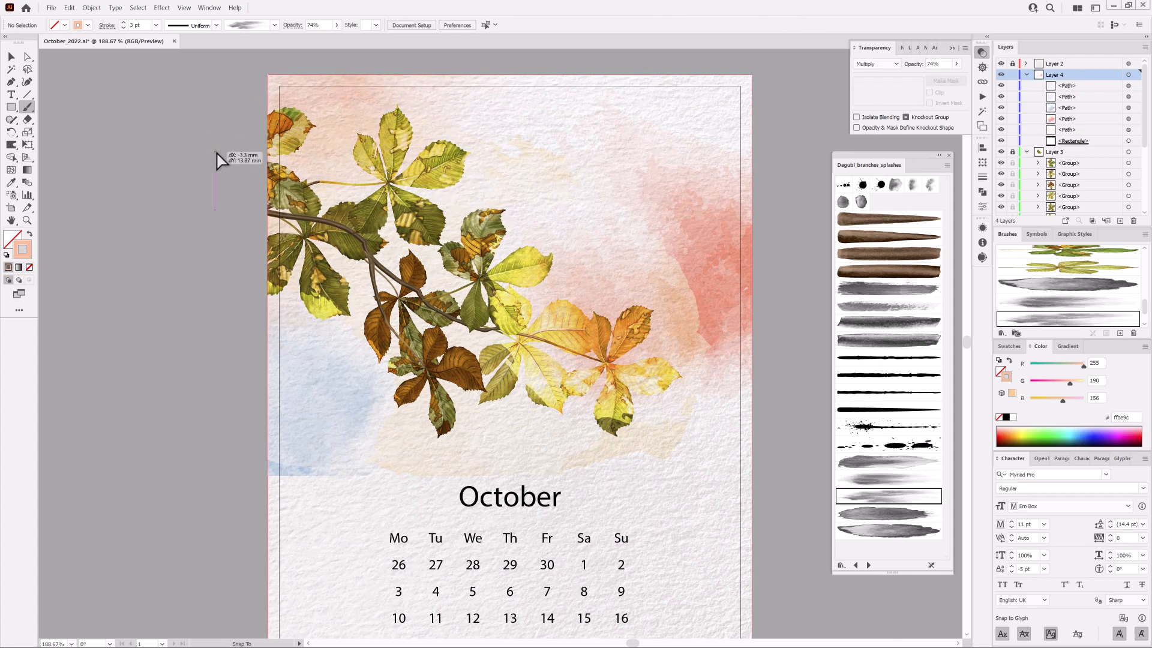
{"action": "left_click_drag", "start_coordinate": [1079, 367], "coordinate": [1074, 367], "text": "shift"}
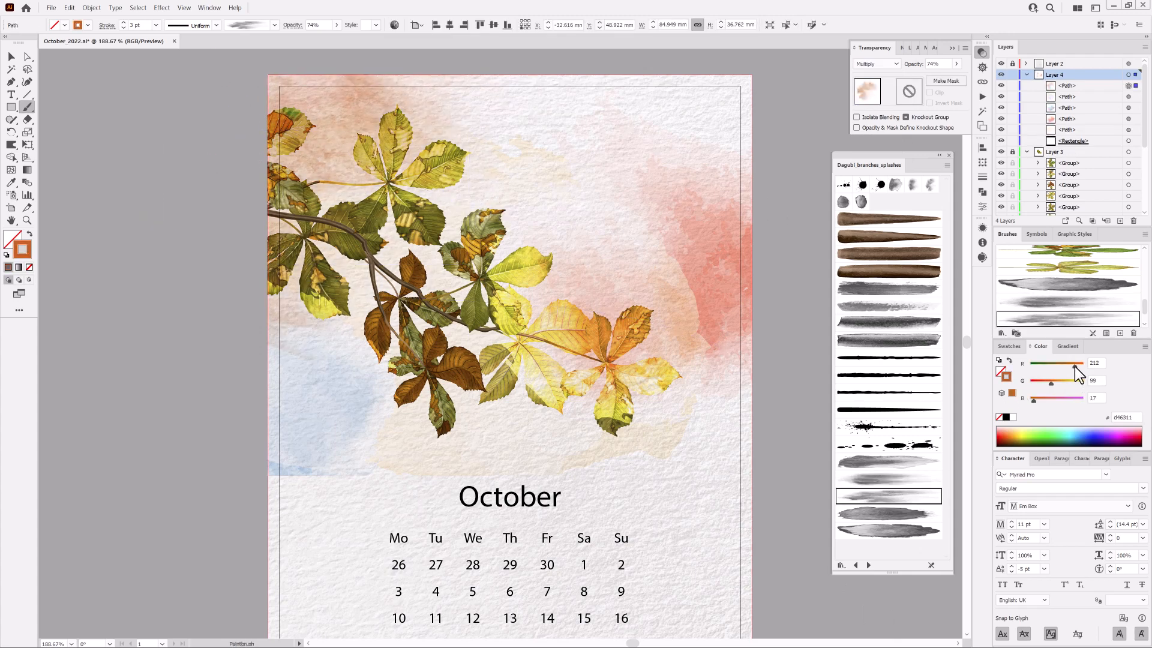
{"action": "left_click", "coordinate": [929, 625], "text": "ctrl"}
{"action": "key", "text": "ctrl+0"}
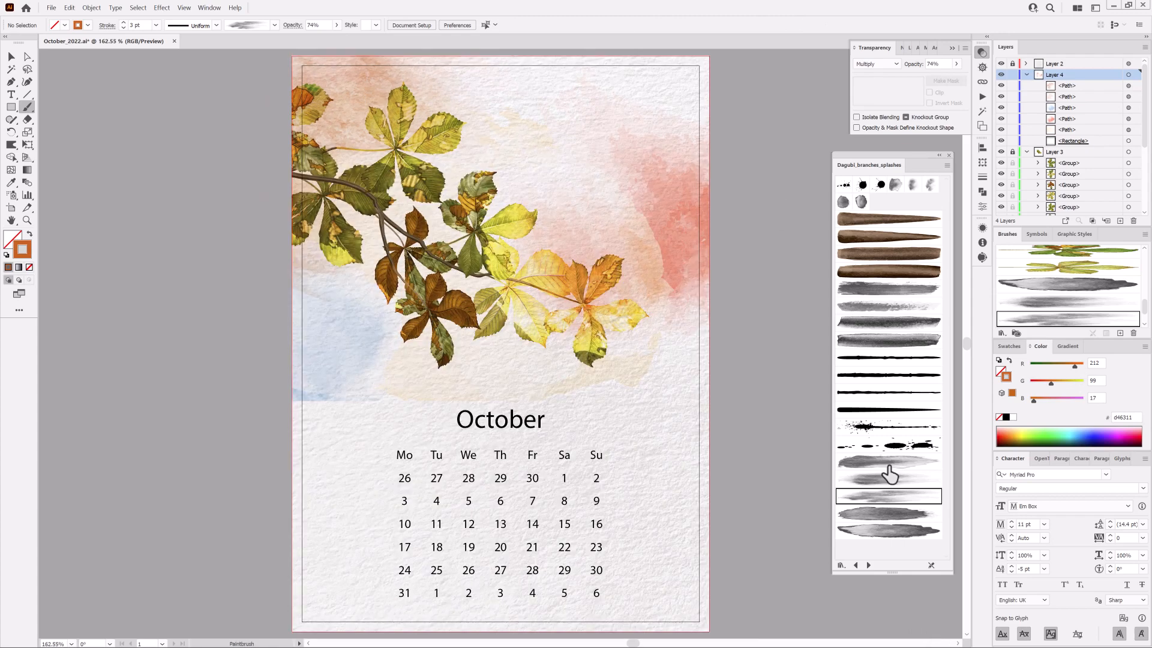
Choose a yellow leaf brush from the Dagubi_Chestnut_Autumn_02 library with Hard Light blending and 45% opacity.
{"action": "left_click", "coordinate": [856, 565]}
{"action": "left_click", "coordinate": [857, 565]}
{"action": "left_click", "coordinate": [857, 565]}
{"action": "left_click", "coordinate": [893, 391]}
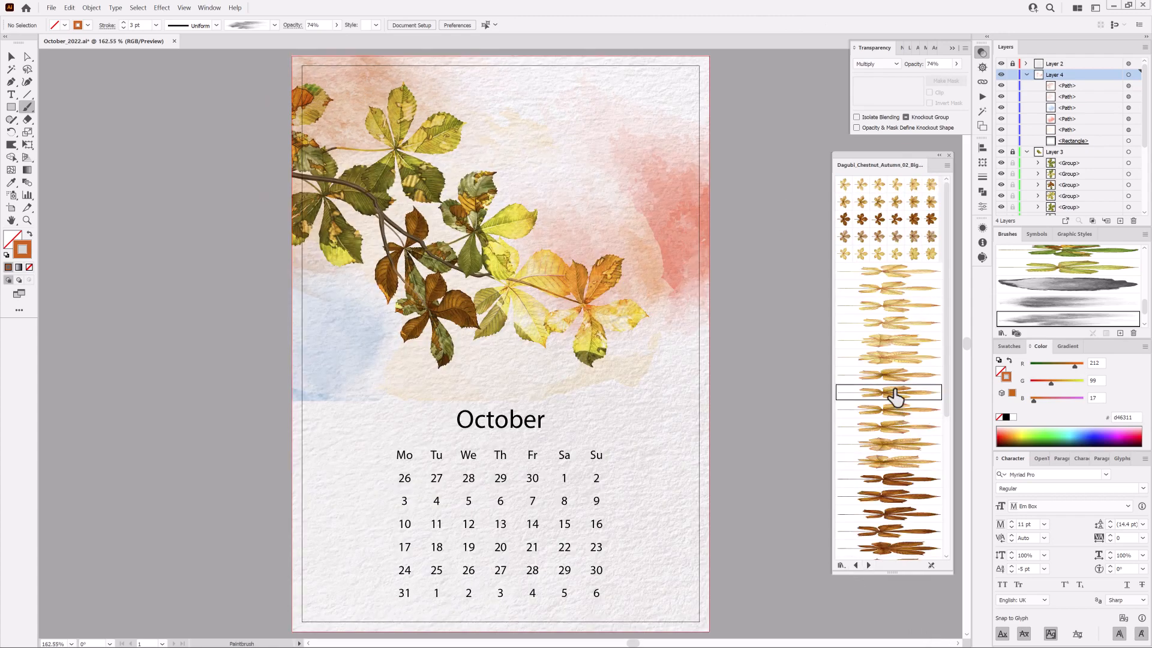
{"action": "left_click", "coordinate": [875, 64]}
{"action": "left_click", "coordinate": [876, 187]}
{"action": "left_click", "coordinate": [956, 63]}
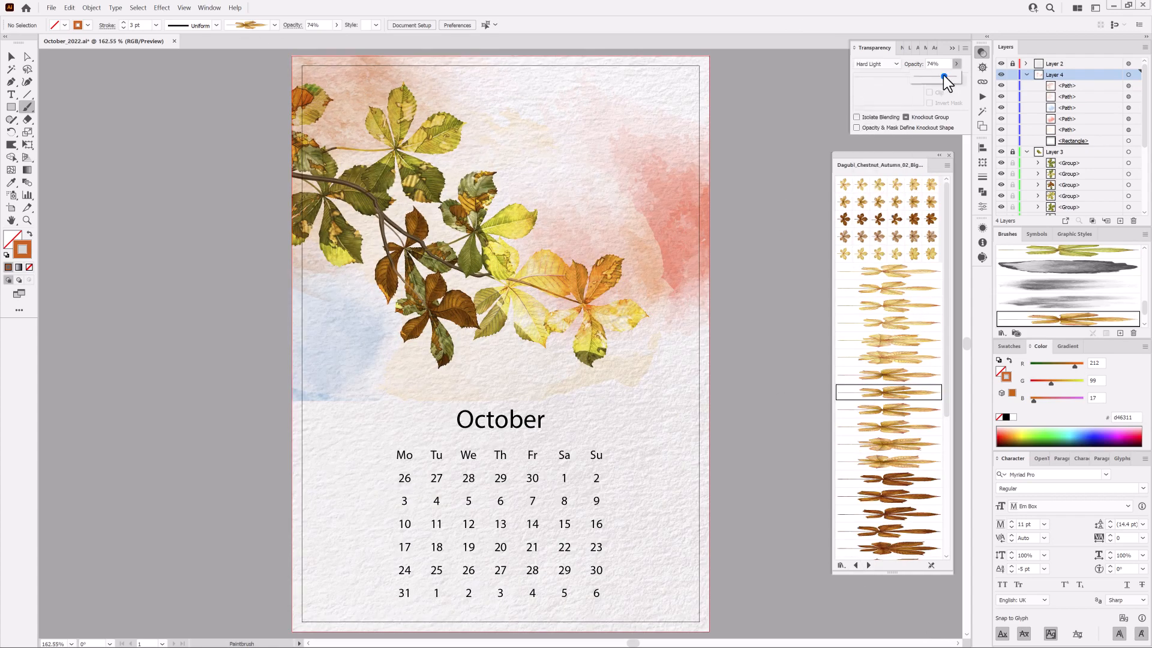
Paint a translucent leaf with a path about 53 × 56 mm at the page's upper-right corner and adjust its weight and position.
{"action": "left_click_drag", "start_coordinate": [689, 195], "coordinate": [659, 287]}
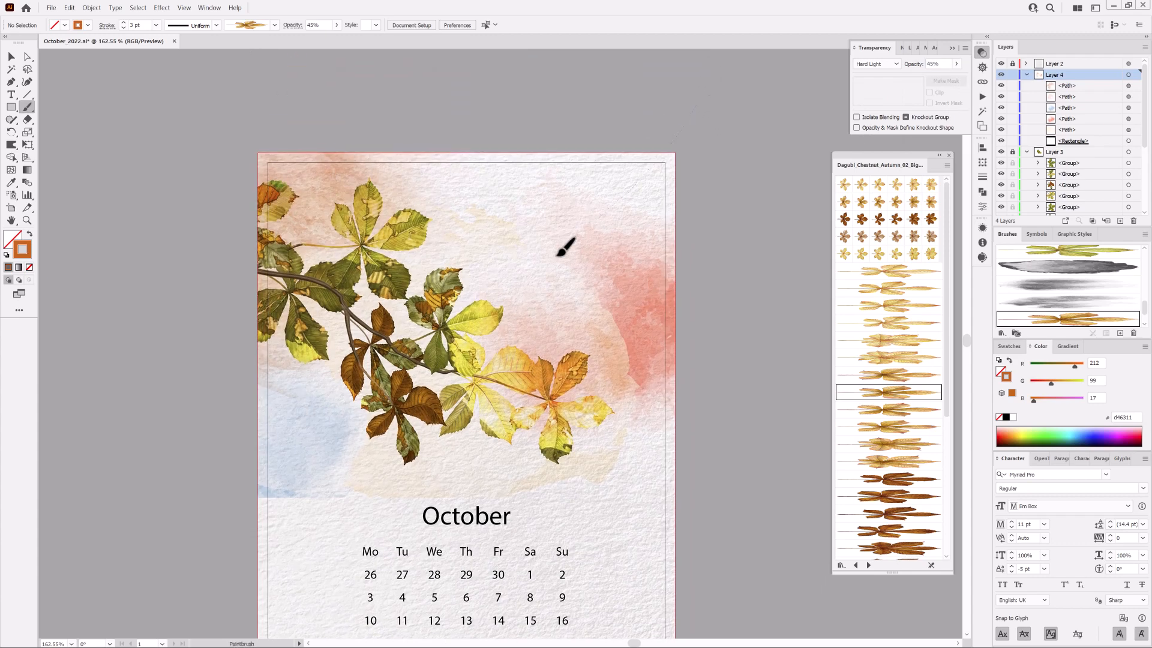
{"action": "left_click_drag", "start_coordinate": [557, 256], "coordinate": [531, 277]}
{"action": "left_click", "coordinate": [611, 194], "text": "ctrl"}
{"action": "left_click", "coordinate": [123, 29]}
{"action": "left_click", "coordinate": [123, 28]}
{"action": "mouse_move", "coordinate": [594, 201]}
{"action": "left_mouse_down"}
{"action": "mouse_move", "coordinate": [664, 184]}
{"action": "mouse_move", "coordinate": [675, 168]}
{"action": "mouse_move", "coordinate": [628, 192]}
{"action": "left_mouse_up"}
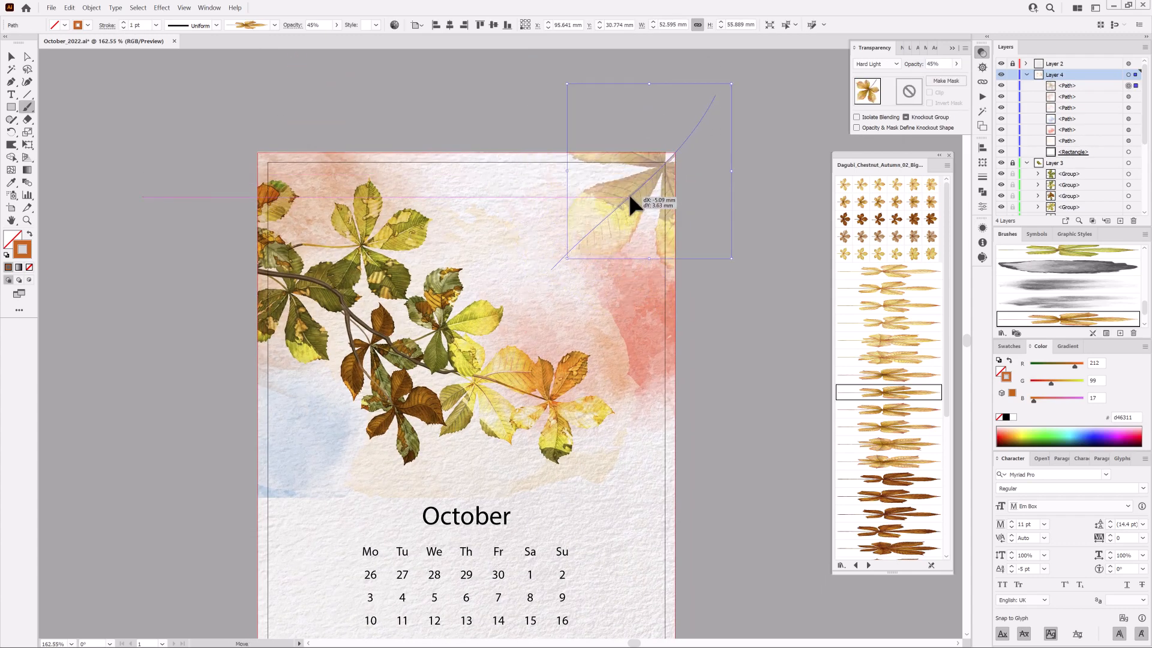
Change the upper-right leaf to another yellow leaf brush, rotating and shifting it within the corner.
{"action": "left_click", "coordinate": [897, 445]}
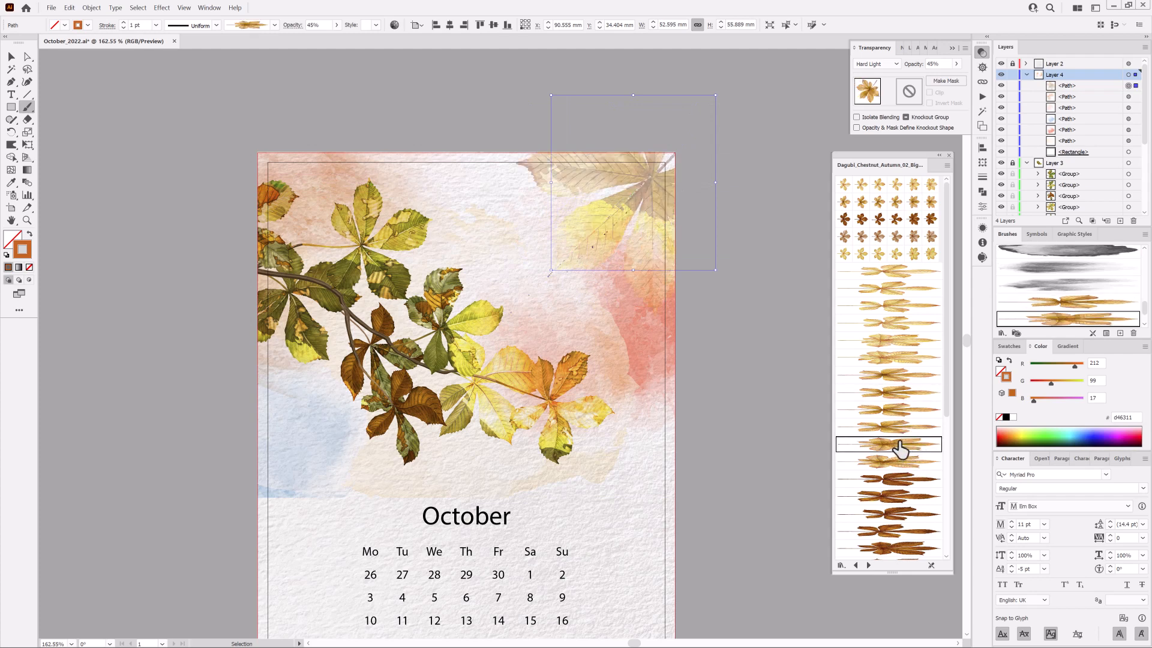
{"action": "left_click", "coordinate": [123, 23]}
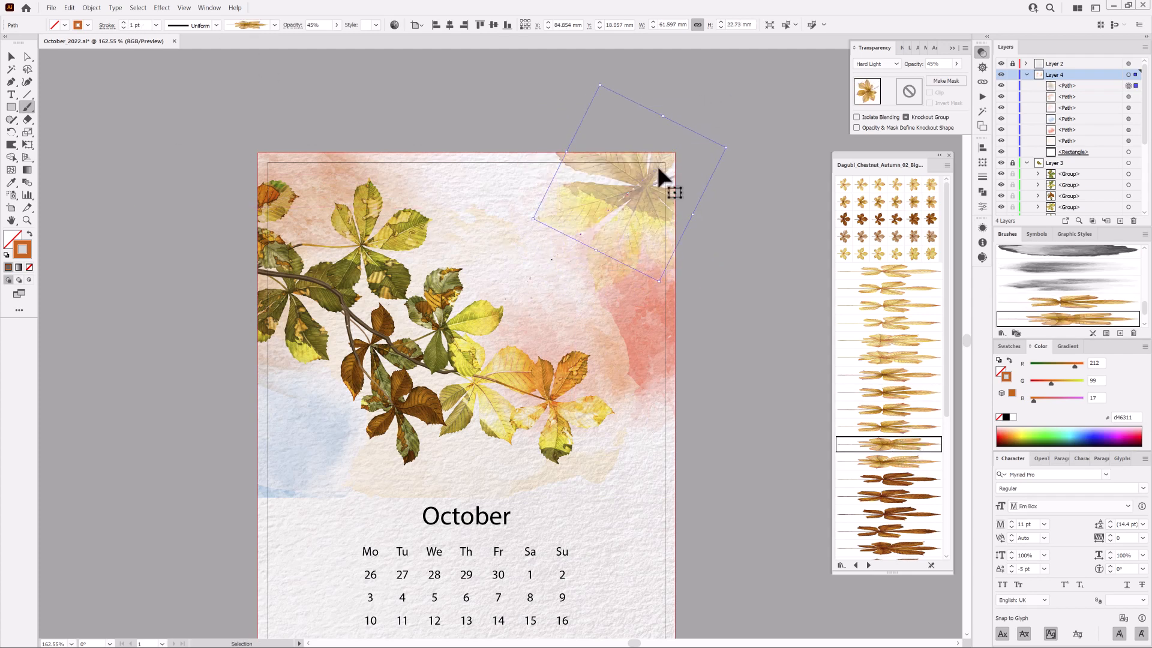
{"action": "left_click", "coordinate": [787, 91], "text": "ctrl"}
Paint a translucent green leaf from the Dagubi_Chestnut_Autumn_01 library at the page's top edge, left of the yellow corner leaf.
{"action": "left_click", "coordinate": [855, 565]}
{"action": "left_click", "coordinate": [893, 410]}
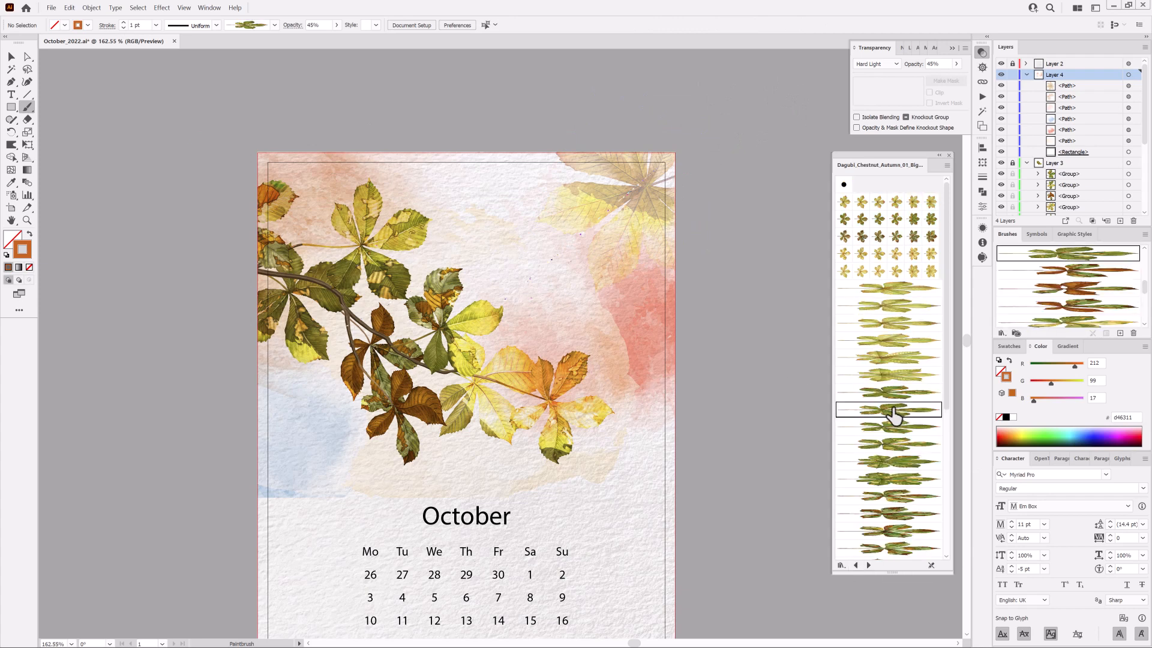
{"action": "left_click_drag", "start_coordinate": [545, 179], "coordinate": [522, 255]}
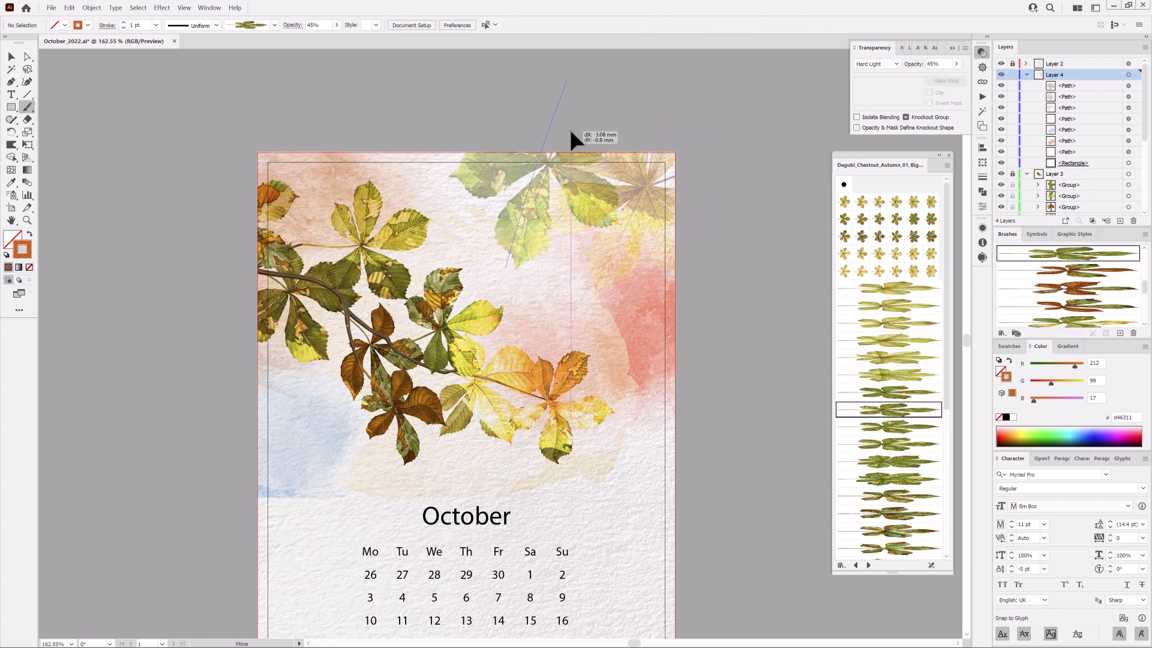
{"action": "left_click_drag", "start_coordinate": [570, 131], "coordinate": [561, 133]}
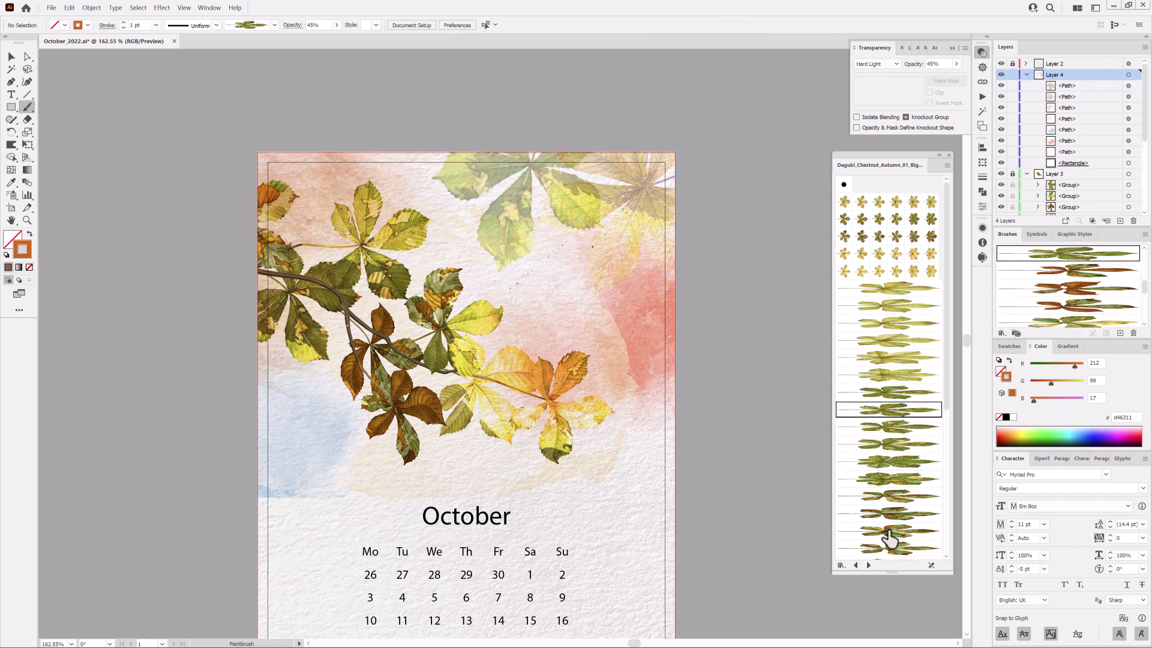
Paint a translucent reddish-brown leaf with a path about 45 × 34 mm at the page's upper-left corner, using a Dagubi_Chestnut_Autumn_02 brush.
{"action": "left_click", "coordinate": [855, 565]}
{"action": "left_click", "coordinate": [868, 565]}
{"action": "left_click", "coordinate": [887, 467]}
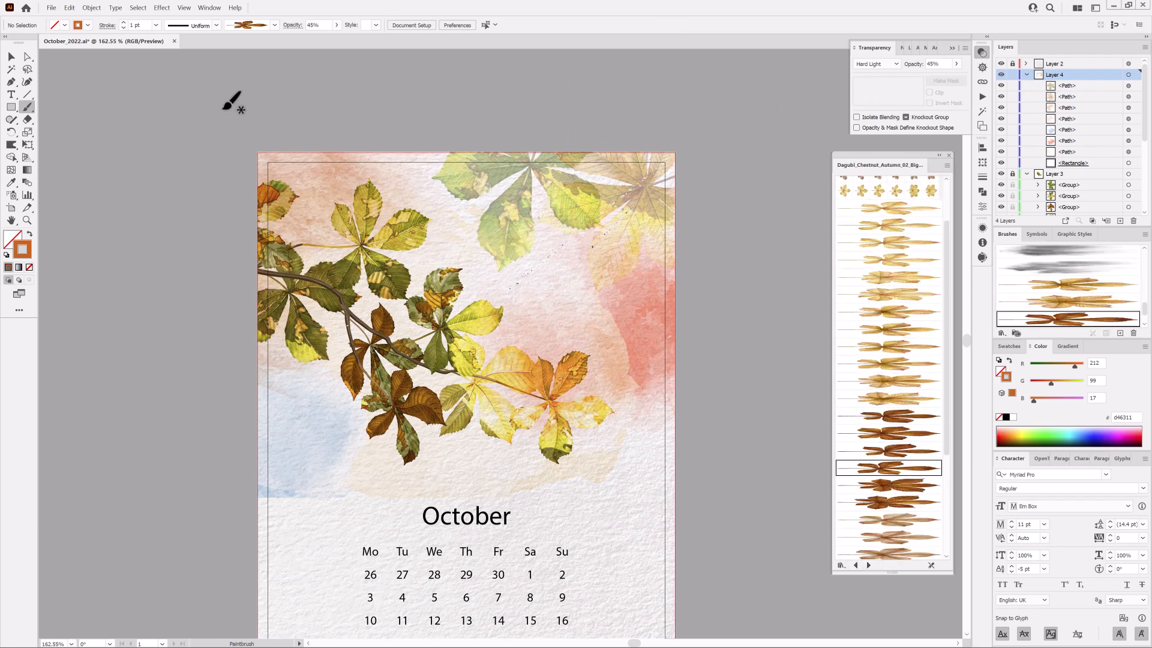
{"action": "left_click_drag", "start_coordinate": [224, 108], "coordinate": [336, 183]}
{"action": "left_click", "coordinate": [274, 120], "text": "ctrl"}
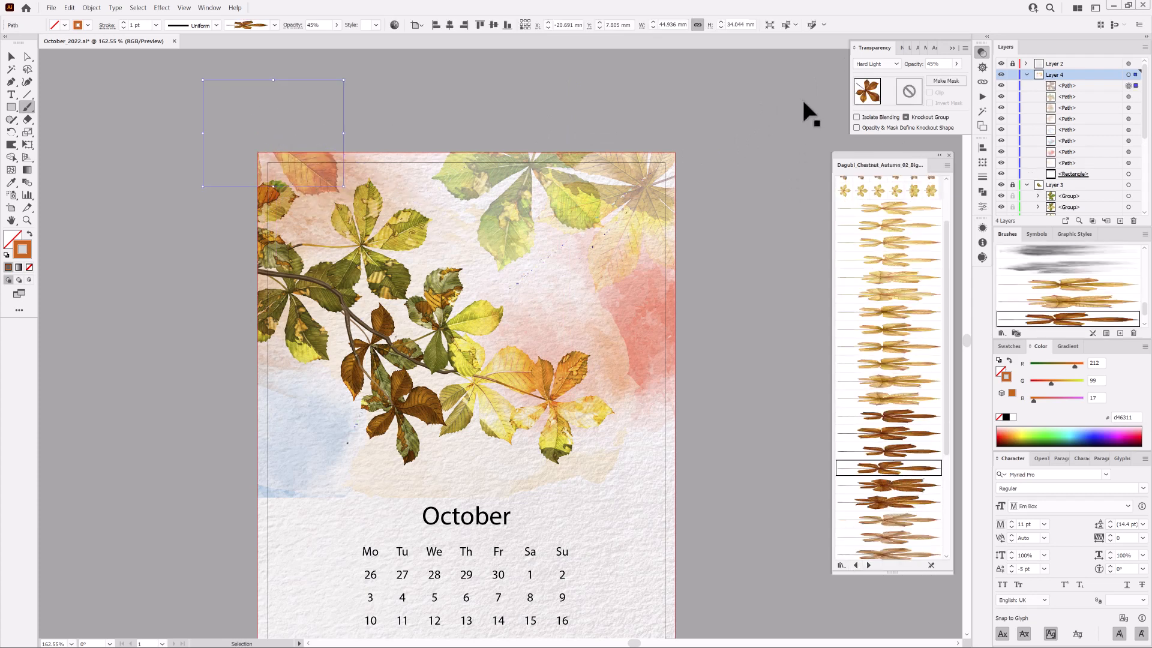
{"action": "left_click", "coordinate": [816, 62], "text": "ctrl"}
Enlarge the cream wash path to about 184 × 48 mm with Free Transform so it reaches closer to the page's right edge.
{"action": "left_click", "coordinate": [1078, 151]}
{"action": "left_click", "coordinate": [1128, 163]}
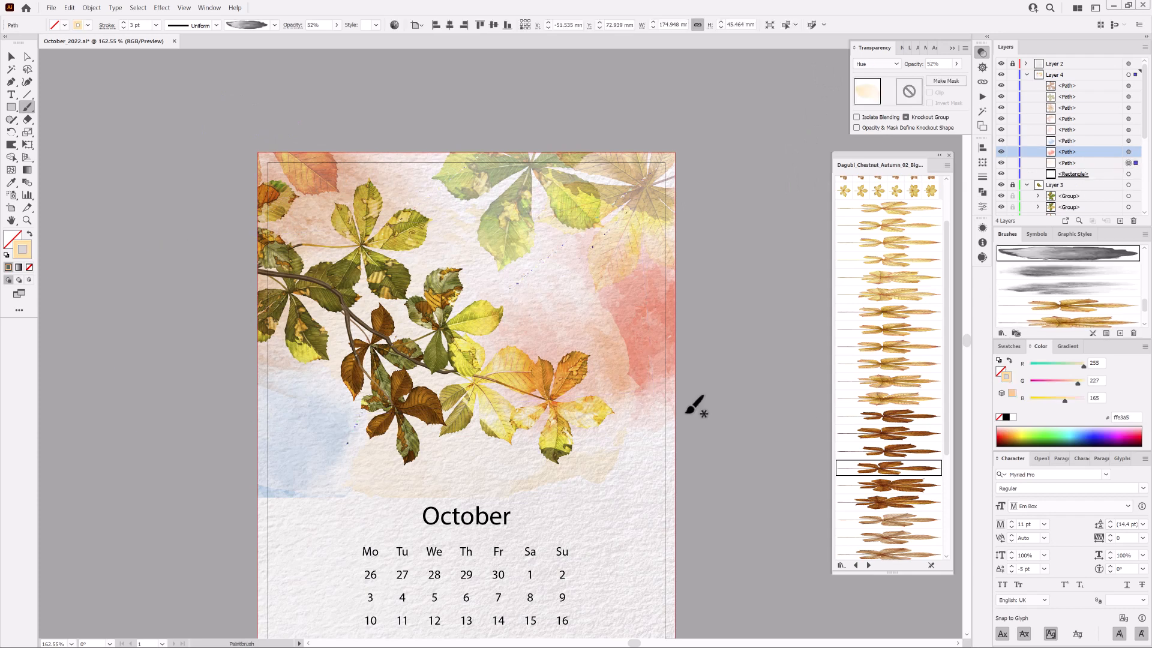
{"action": "left_click", "coordinate": [28, 147]}
{"action": "left_click_drag", "start_coordinate": [651, 391], "coordinate": [679, 399]}
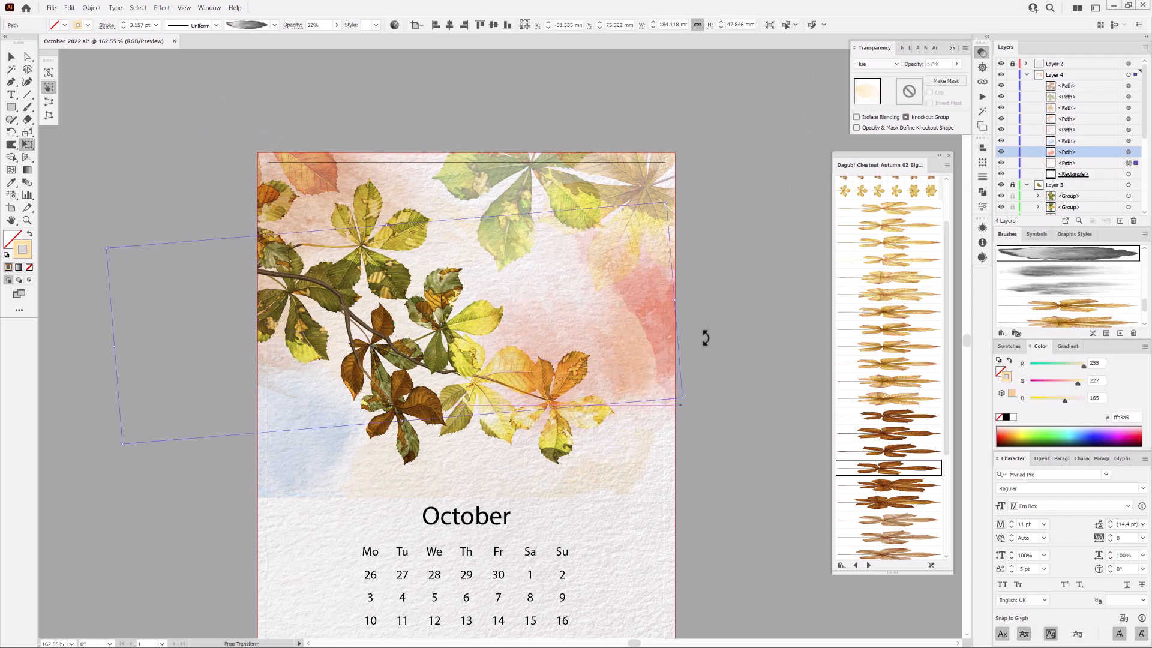
{"action": "left_click", "coordinate": [820, 84], "text": "ctrl"}
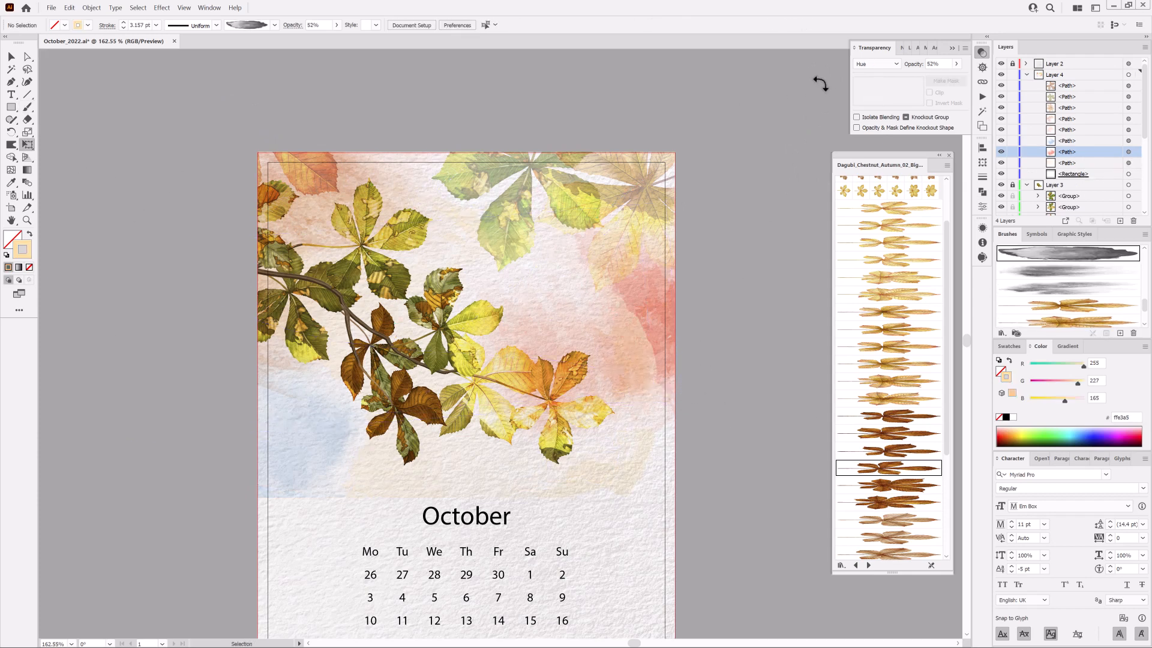
Paint a cream ffe3a5 stroke about 99 × 48 mm across the branch with the soft splash brush.
{"action": "left_click", "coordinate": [1062, 278]}
{"action": "left_click", "coordinate": [27, 108]}
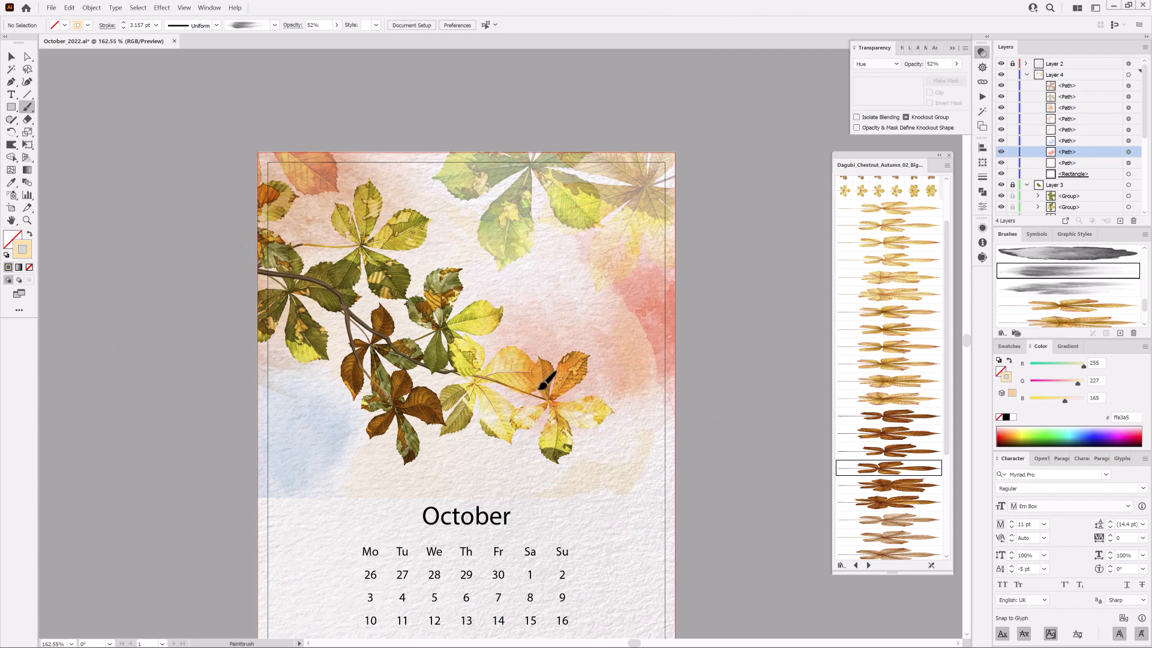
{"action": "left_click", "coordinate": [1128, 85]}
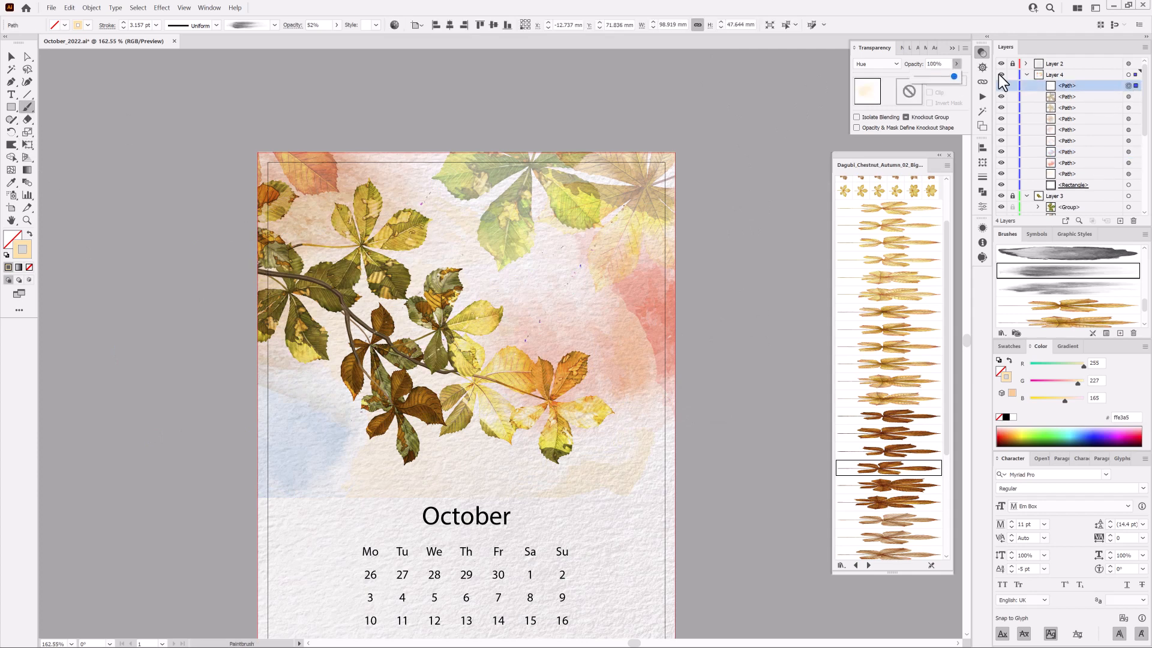
Set the new cream stroke's blending mode to Soft Light and its opacity to about 39%.
{"action": "left_click", "coordinate": [876, 63]}
{"action": "left_click", "coordinate": [874, 112]}
{"action": "left_click", "coordinate": [876, 64]}
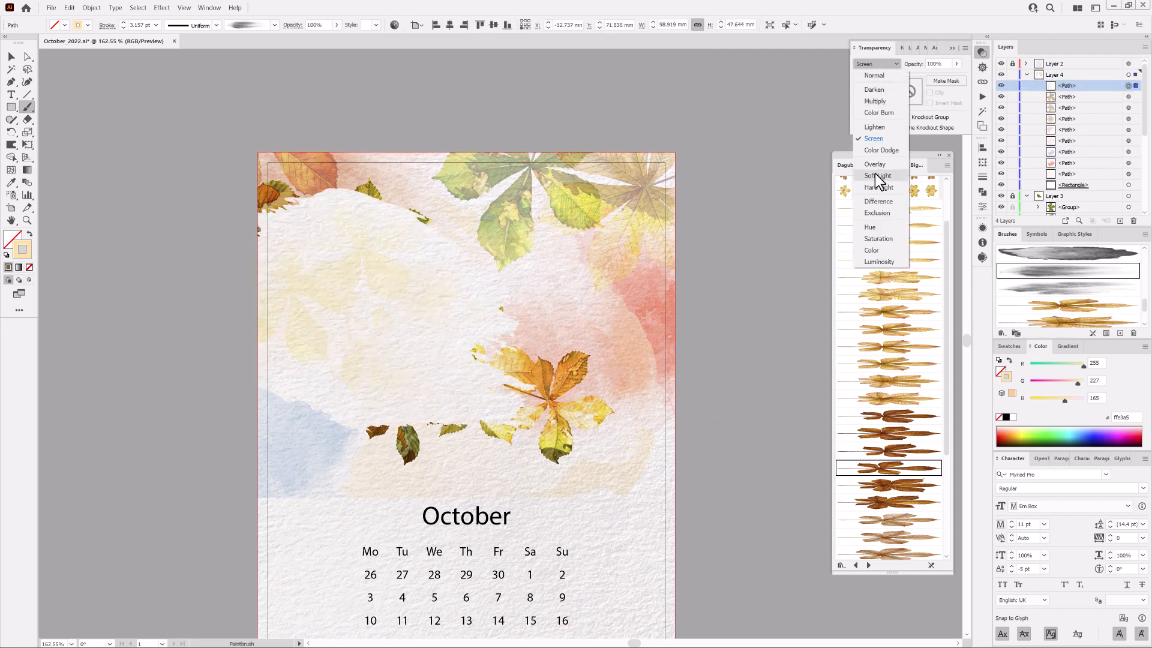
{"action": "left_click", "coordinate": [873, 178]}
{"action": "left_click_drag", "start_coordinate": [945, 79], "coordinate": [931, 75]}
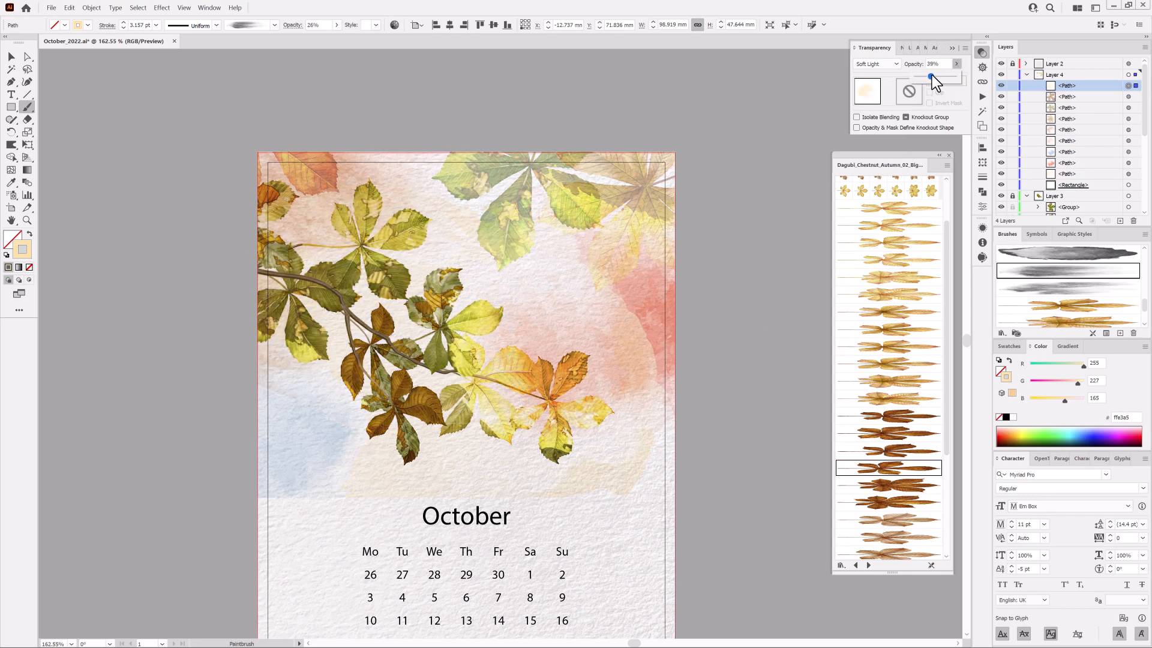
Lower the opacity of the orange-red stroke on the page's right side to 71%.
{"action": "left_click", "coordinate": [1070, 164]}
{"action": "left_click", "coordinate": [1090, 163]}
{"action": "left_click", "coordinate": [956, 64]}
{"action": "left_click_drag", "start_coordinate": [942, 78], "coordinate": [945, 82]}
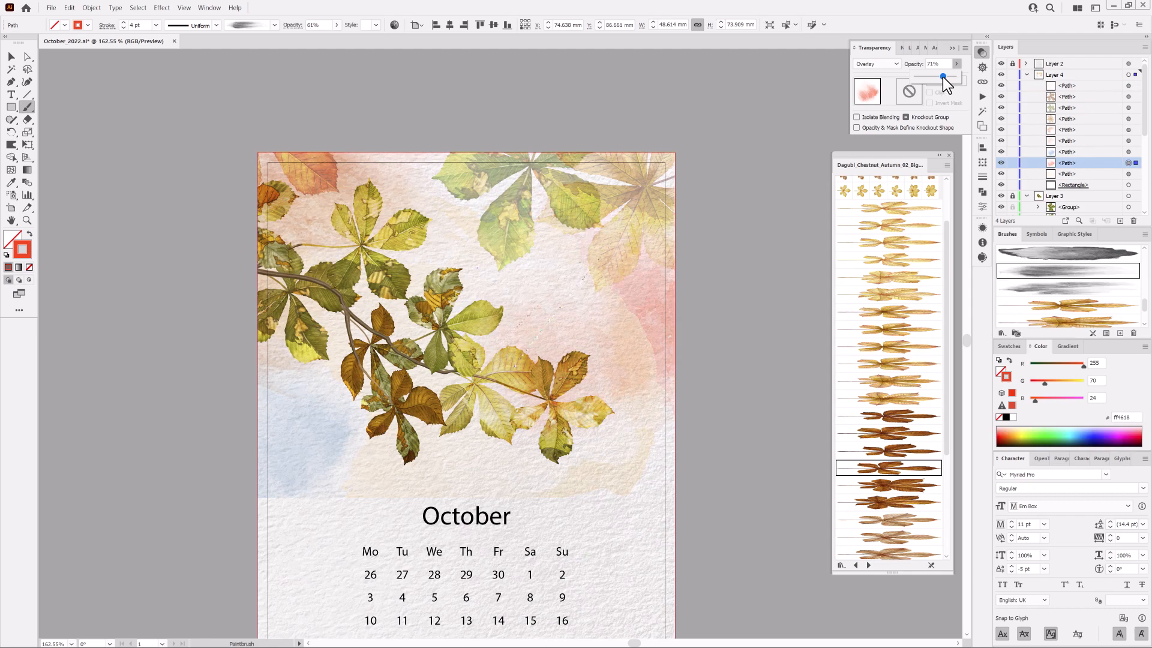
{"action": "key", "text": "ctrl+0"}
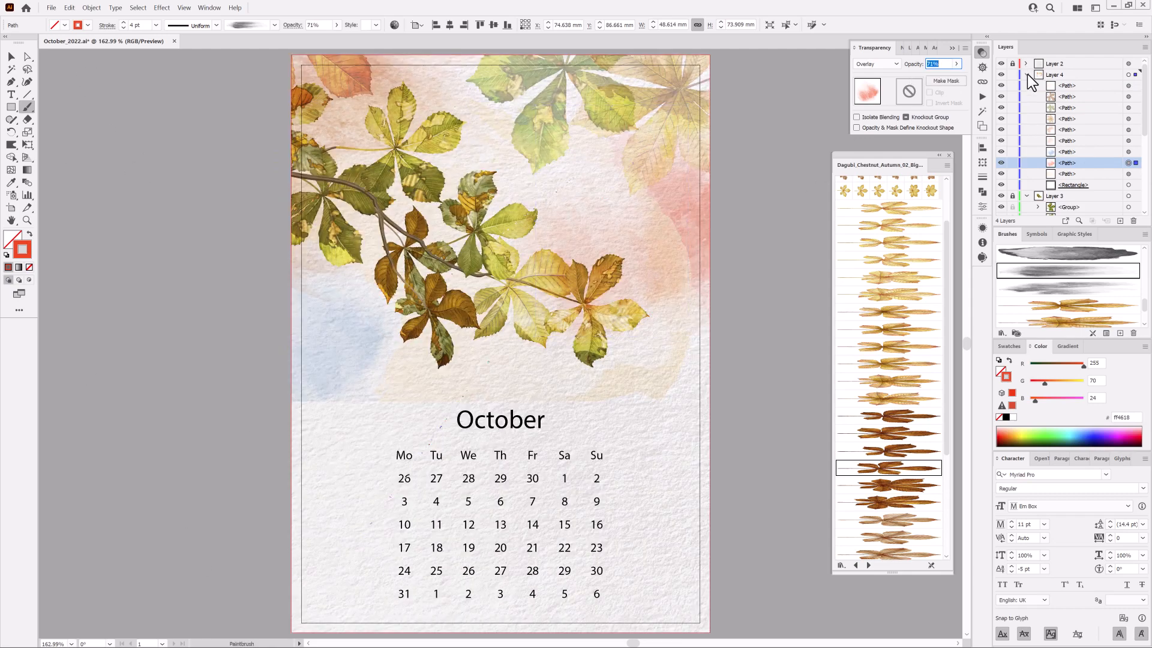
Make Layer 4 active with nothing selected, and open the Dagubi_branches_splashes brush library.
{"action": "left_click", "coordinate": [1068, 74]}
{"action": "left_click", "coordinate": [868, 565]}
{"action": "left_click", "coordinate": [868, 565]}
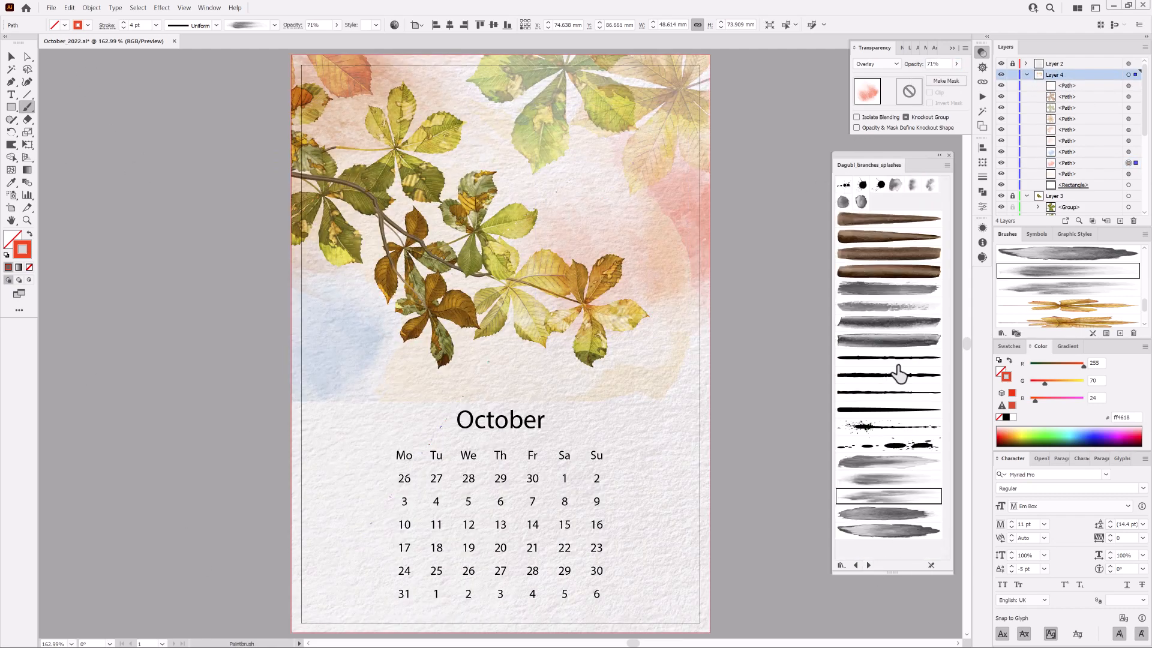
{"action": "left_click", "coordinate": [138, 7]}
{"action": "left_click", "coordinate": [158, 37]}
{"action": "left_click", "coordinate": [1027, 196]}
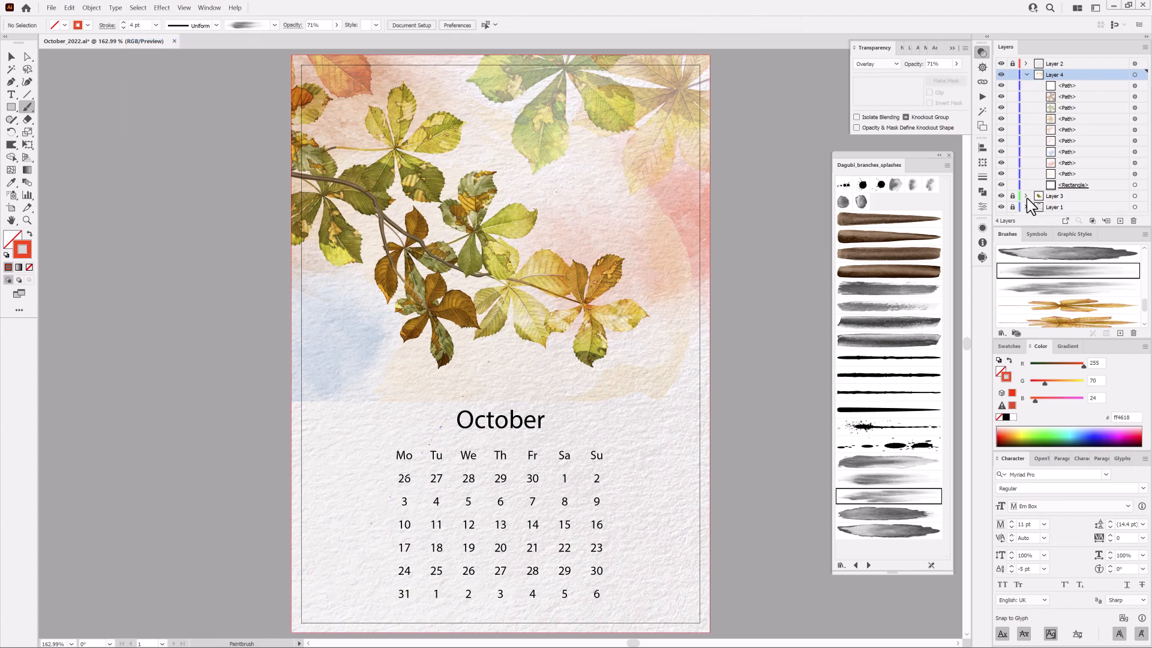
Paint a brown 895b2b splatter over the branch with the first round splash scatter brush in Multiply mode.
{"action": "left_click", "coordinate": [862, 185]}
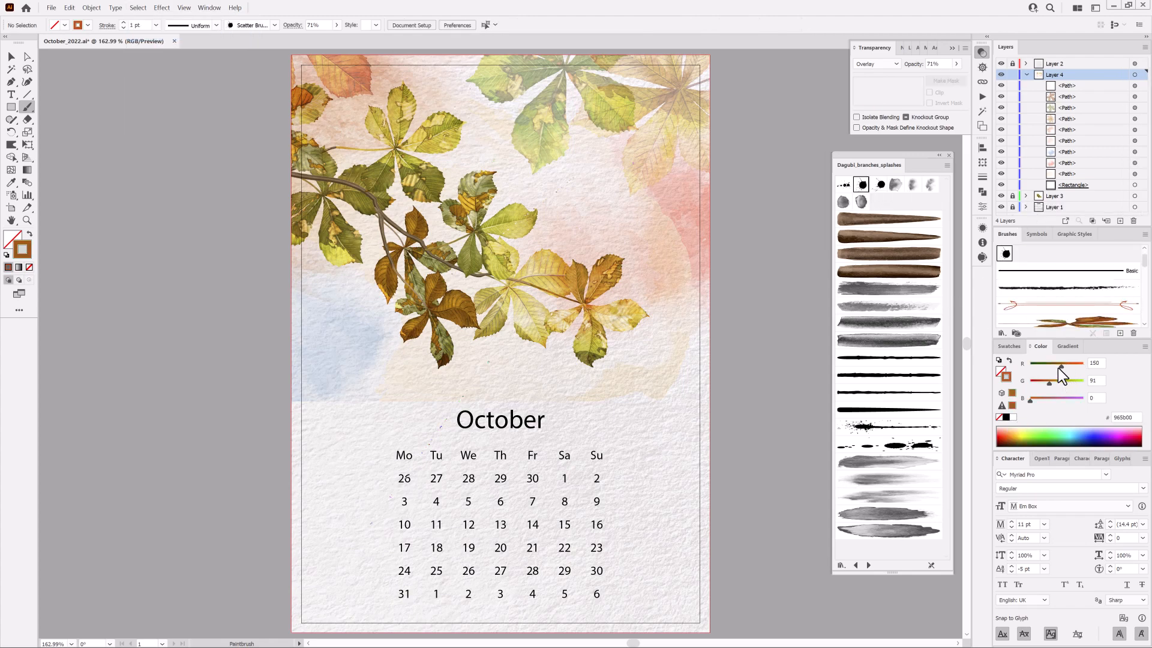
{"action": "left_click", "coordinate": [871, 64]}
{"action": "left_click", "coordinate": [881, 106]}
{"action": "left_click", "coordinate": [517, 178]}
Set the splatter's stroke to 2 pt, move it to the page's upper-left edge and lighten its color to c3ac94.
{"action": "left_click", "coordinate": [123, 28]}
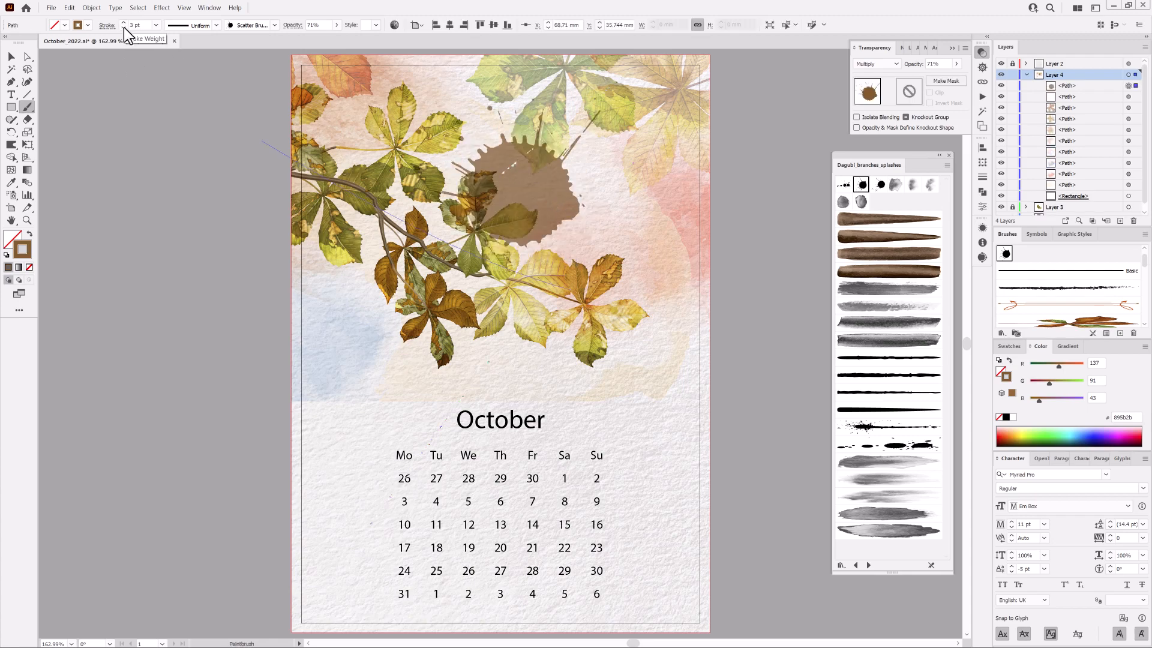
{"action": "left_click", "coordinate": [123, 28]}
{"action": "left_click_drag", "start_coordinate": [517, 190], "coordinate": [289, 120]}
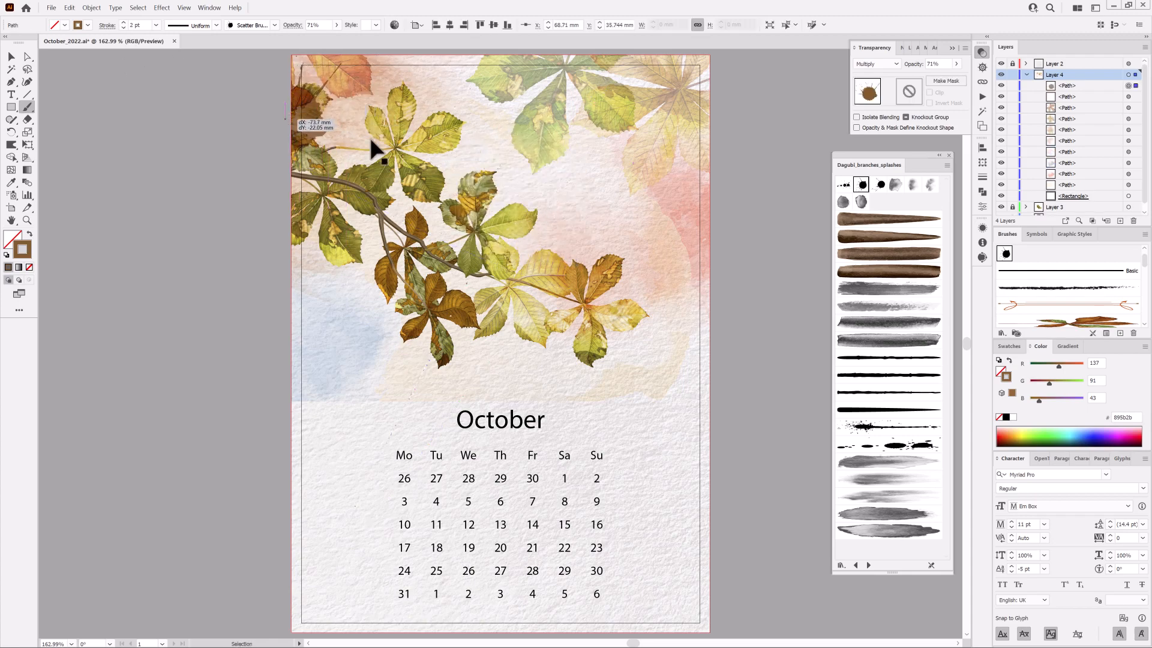
{"action": "left_click_drag", "start_coordinate": [1042, 393], "coordinate": [1063, 383]}
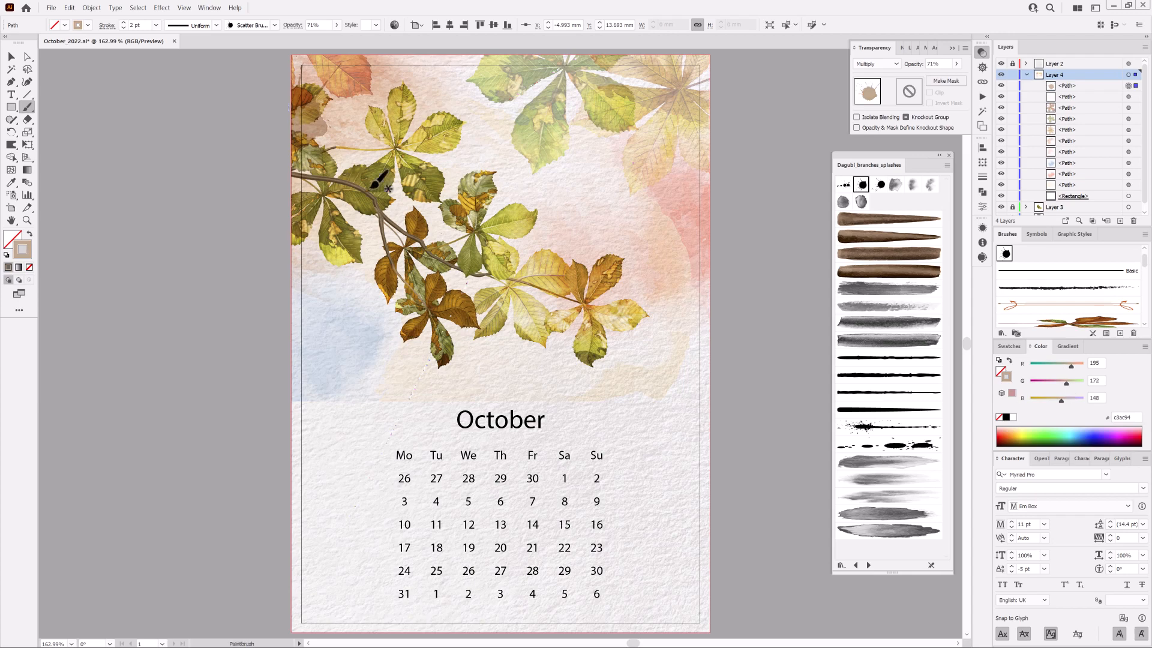
Add a c3ac94 splatter beside the upper chestnut leaf with the second splash scatter brush and set the stroke weight to 0.75 pt.
{"action": "left_click", "coordinate": [93, 546], "text": "ctrl"}
{"action": "left_click", "coordinate": [878, 185]}
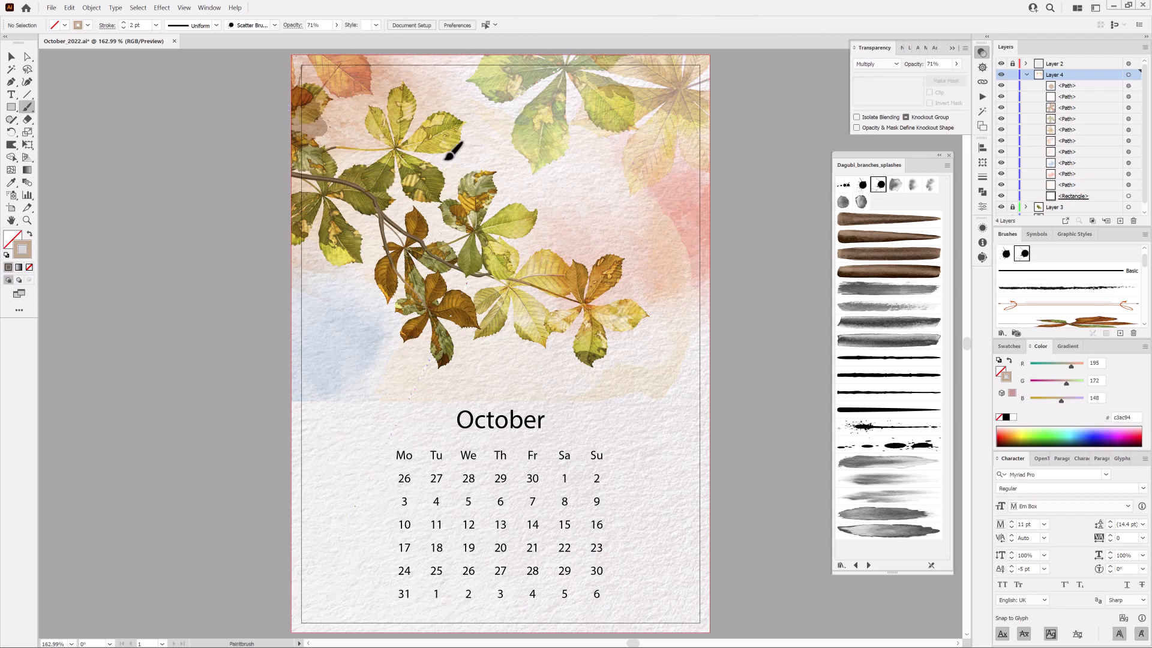
{"action": "left_click", "coordinate": [450, 174]}
{"action": "mouse_move", "coordinate": [336, 122]}
{"action": "left_mouse_down"}
{"action": "mouse_move", "coordinate": [285, 69]}
{"action": "mouse_move", "coordinate": [329, 52]}
{"action": "mouse_move", "coordinate": [330, 108]}
{"action": "mouse_move", "coordinate": [429, 206]}
{"action": "left_mouse_up"}
{"action": "left_click", "coordinate": [123, 27]}
{"action": "left_click", "coordinate": [123, 27]}
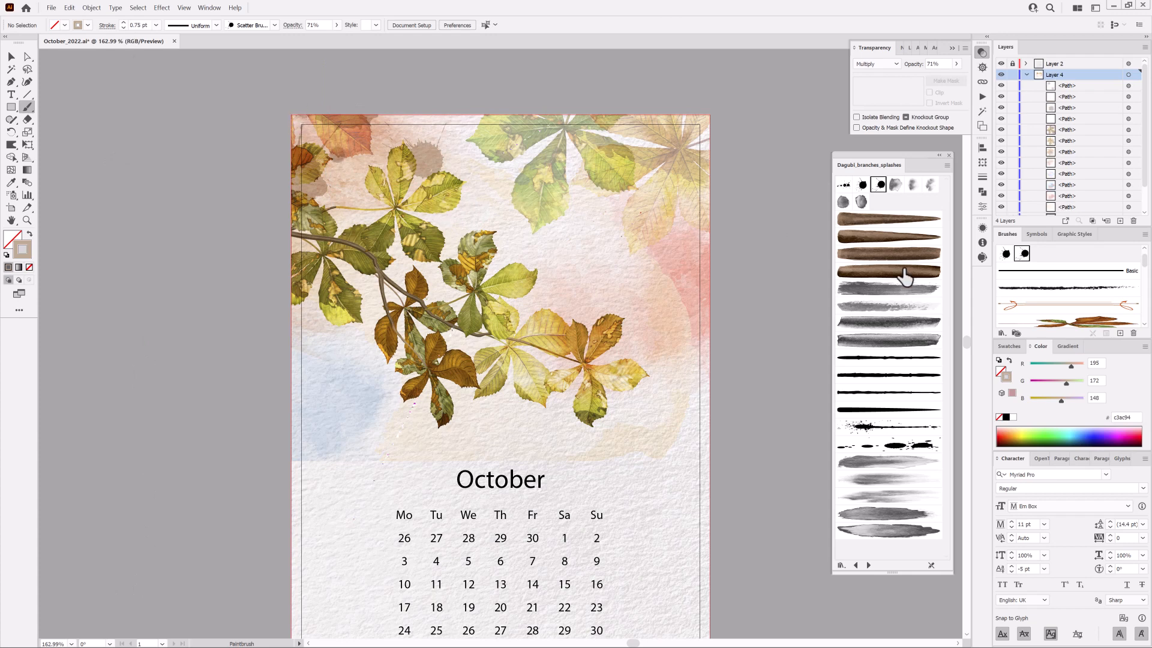
Paint a small 0.75 pt c3ac94 splatter with the first splash scatter brush and move it to the page's upper-left edge.
{"action": "left_click", "coordinate": [862, 185]}
{"action": "left_click_drag", "start_coordinate": [359, 146], "coordinate": [204, 321]}
{"action": "left_click_drag", "start_coordinate": [326, 174], "coordinate": [290, 167]}
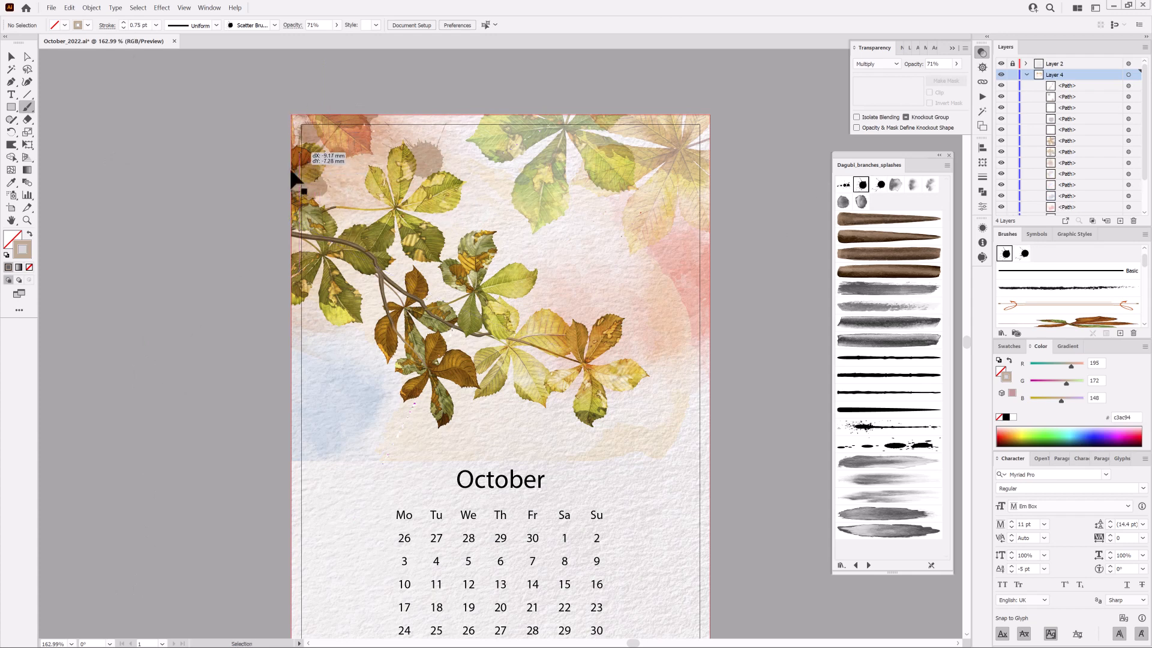
Paint a pale beige e2d7cb splatter over the blue wash with the second splash brush at 4 pt in Hard Light mode.
{"action": "left_click", "coordinate": [157, 600], "text": "ctrl"}
{"action": "left_click", "coordinate": [876, 64]}
{"action": "left_click", "coordinate": [876, 181]}
{"action": "left_click", "coordinate": [878, 185]}
{"action": "left_click", "coordinate": [123, 22]}
{"action": "left_click", "coordinate": [123, 22]}
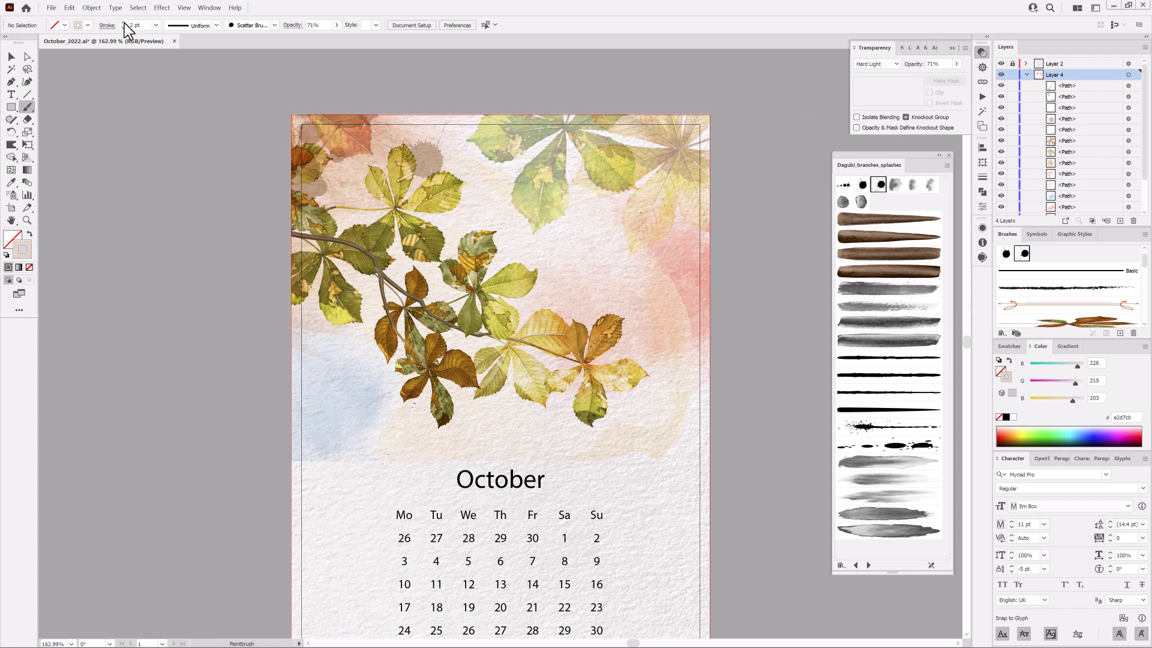
{"action": "left_click", "coordinate": [123, 22]}
{"action": "left_click", "coordinate": [314, 463]}
Set the pale splatter's opacity to 100% and adjust its position over the blue wash with Free Transform.
{"action": "mouse_move", "coordinate": [312, 461]}
{"action": "left_mouse_down"}
{"action": "mouse_move", "coordinate": [316, 408]}
{"action": "mouse_move", "coordinate": [339, 416]}
{"action": "left_mouse_up"}
{"action": "left_click", "coordinate": [955, 64]}
{"action": "left_click", "coordinate": [368, 433]}
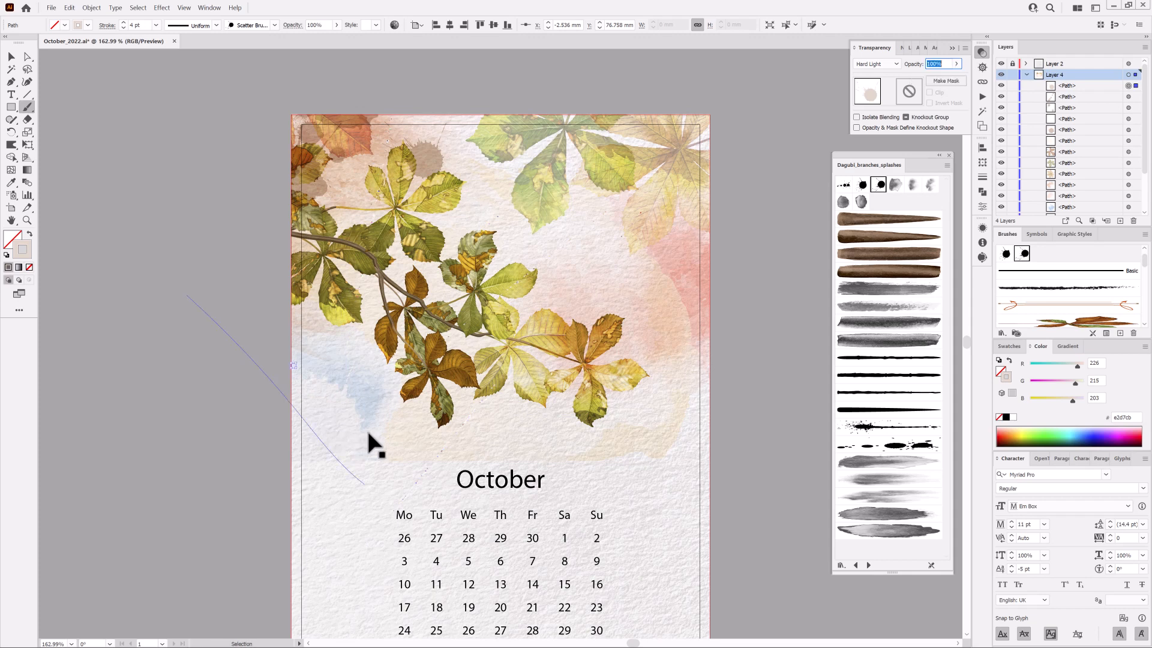
{"action": "key", "text": "e"}
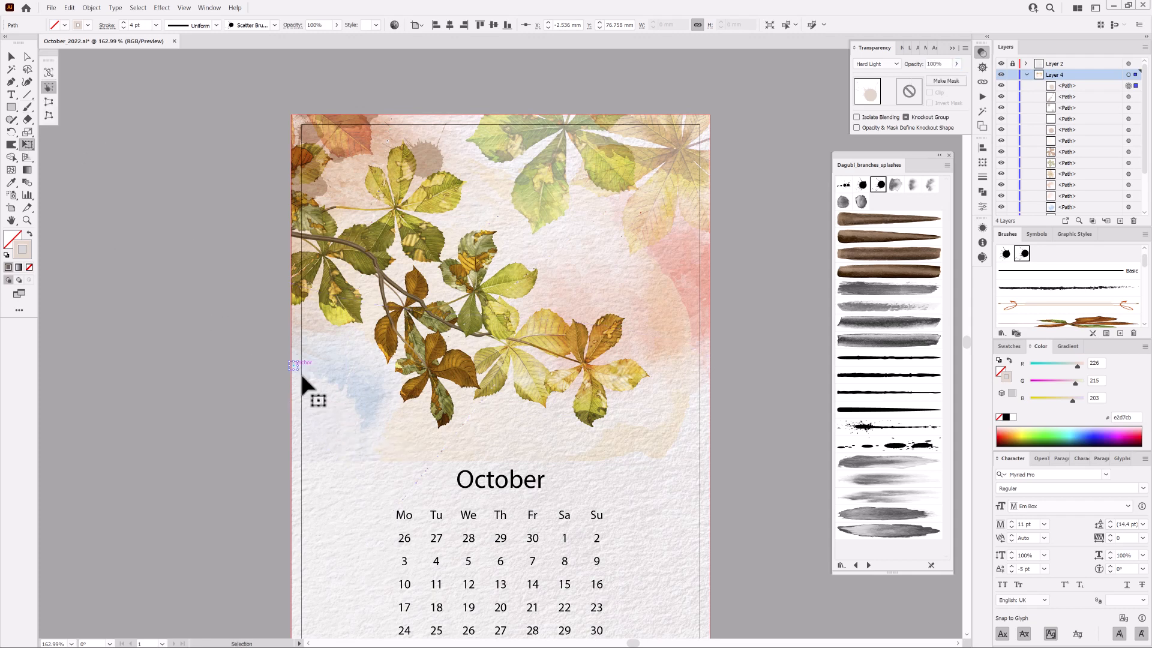
{"action": "mouse_move", "coordinate": [299, 380]}
{"action": "left_mouse_down"}
{"action": "mouse_move", "coordinate": [340, 347]}
{"action": "mouse_move", "coordinate": [610, 239]}
{"action": "mouse_move", "coordinate": [282, 371]}
{"action": "left_mouse_up"}
{"action": "key", "text": "ctrl+shift+a"}
Resize the date grid's text area to 80 mm wide and 40 mm high in Area Type Options.
{"action": "scroll", "coordinate": [156, 542], "scroll_direction": "down", "scroll_amount": 2}
{"action": "left_click", "coordinate": [1026, 75]}
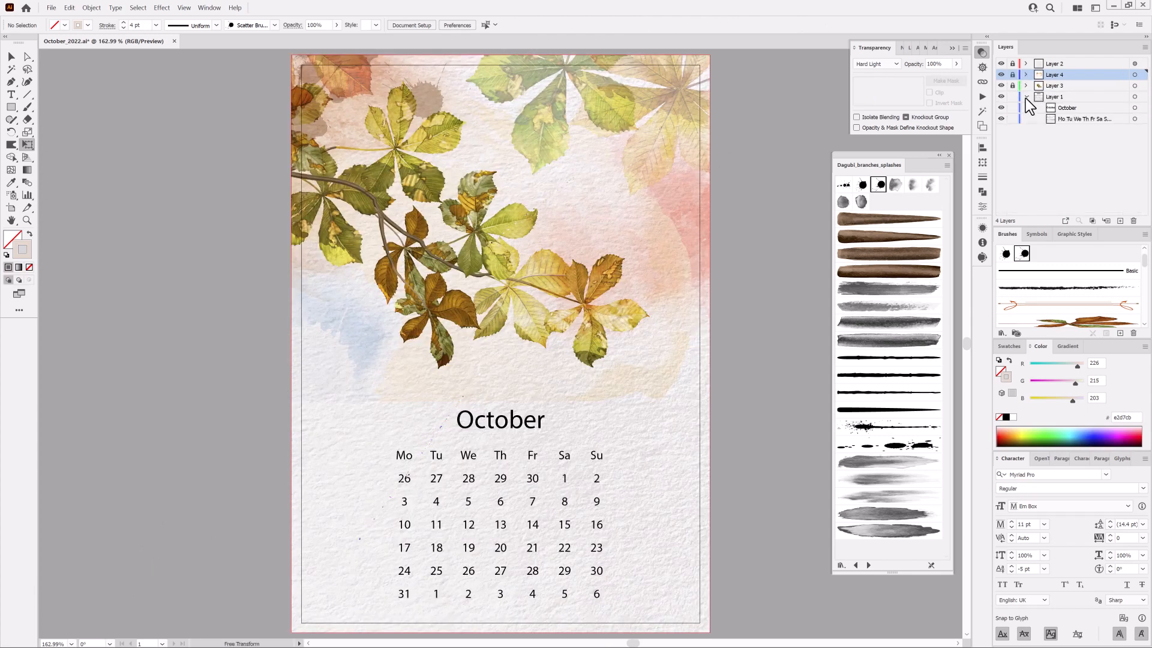
{"action": "left_click", "coordinate": [1134, 119]}
{"action": "left_click", "coordinate": [114, 8]}
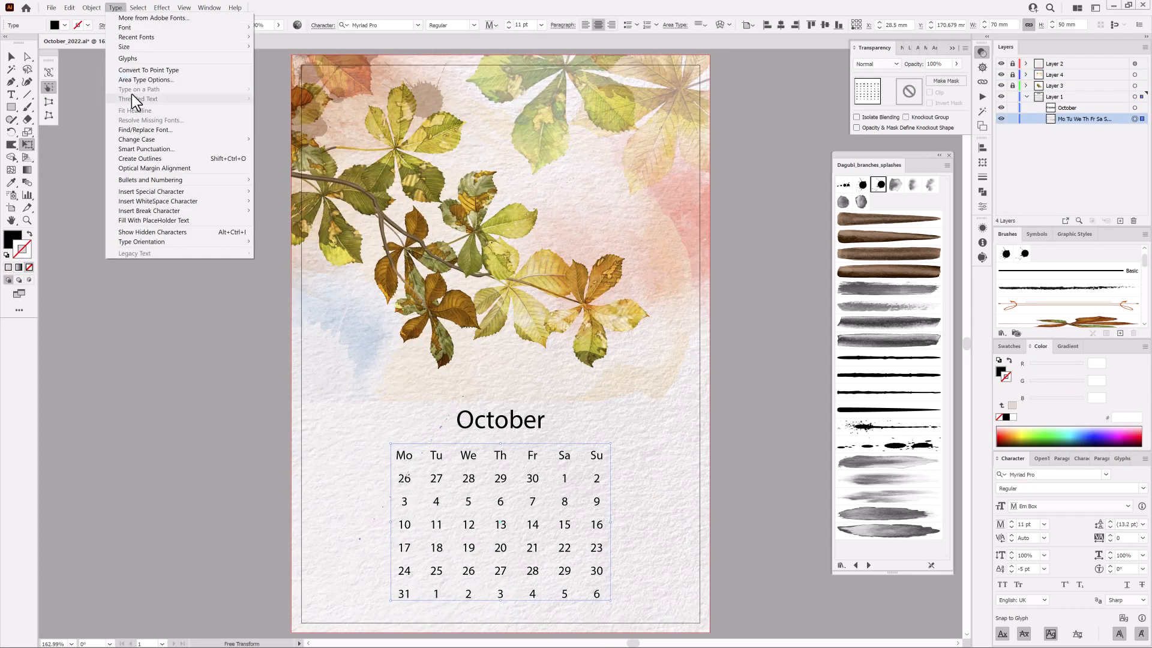
{"action": "left_click", "coordinate": [129, 99]}
{"action": "triple_click", "coordinate": [915, 231]}
{"action": "type", "text": "40"}
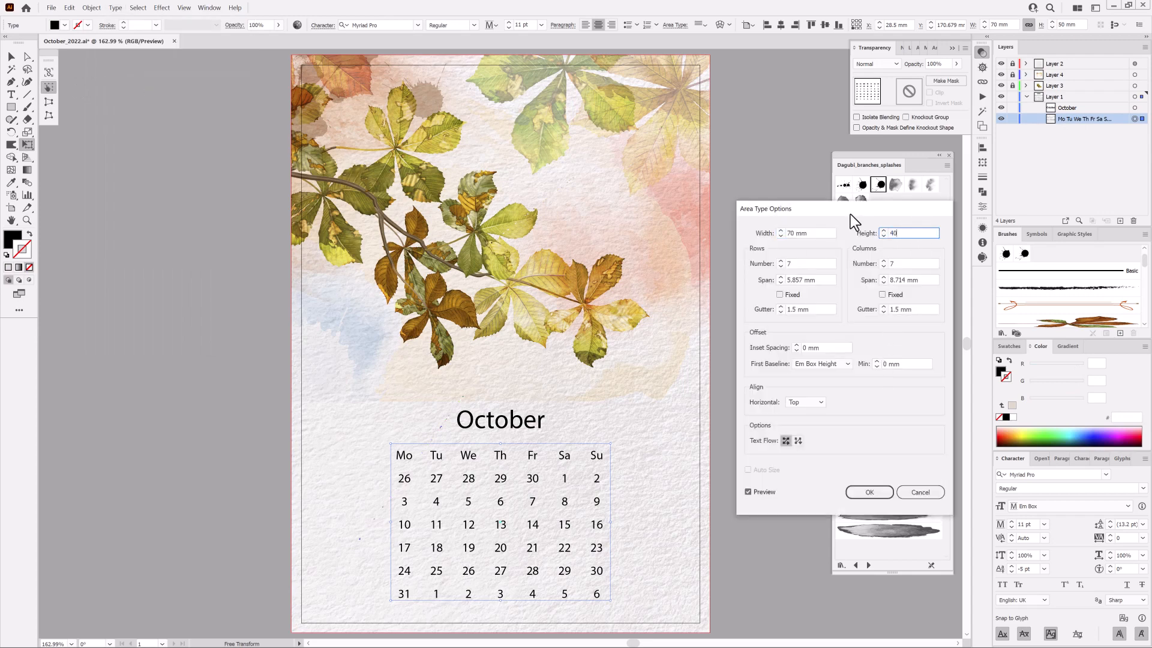
{"action": "left_click", "coordinate": [822, 233]}
{"action": "key", "text": "BackSpace"}
{"action": "key", "text": "BackSpace"}
{"action": "type", "text": "85"}
{"action": "left_click", "coordinate": [922, 233]}
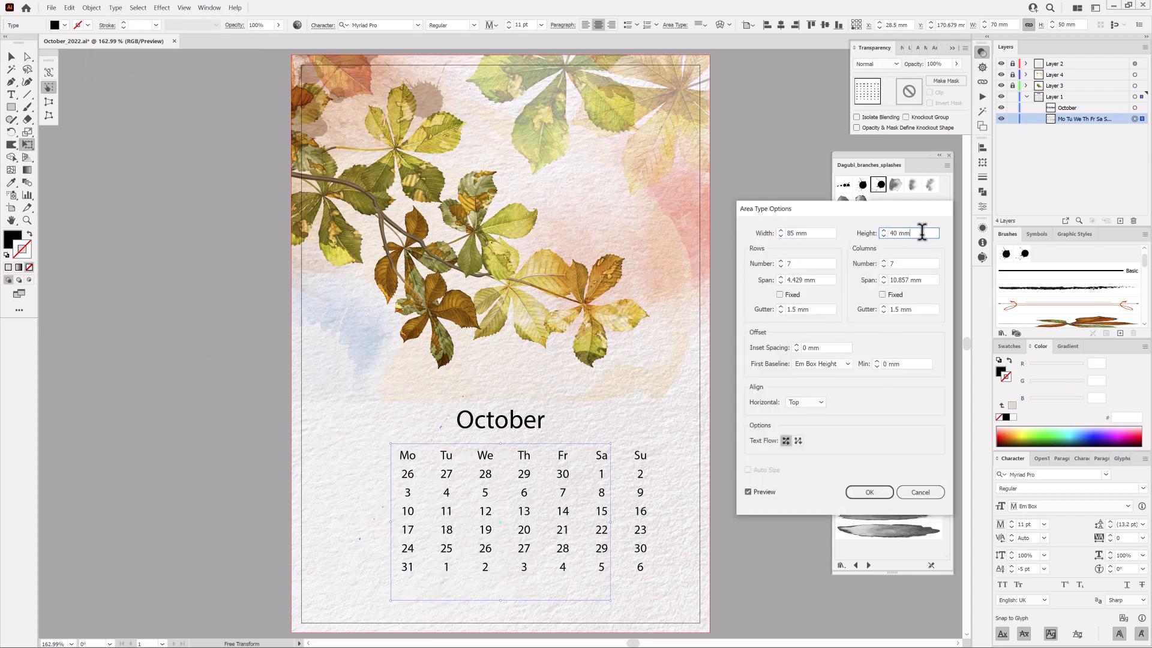
{"action": "type", "text": "80"}
{"action": "left_click", "coordinate": [872, 493]}
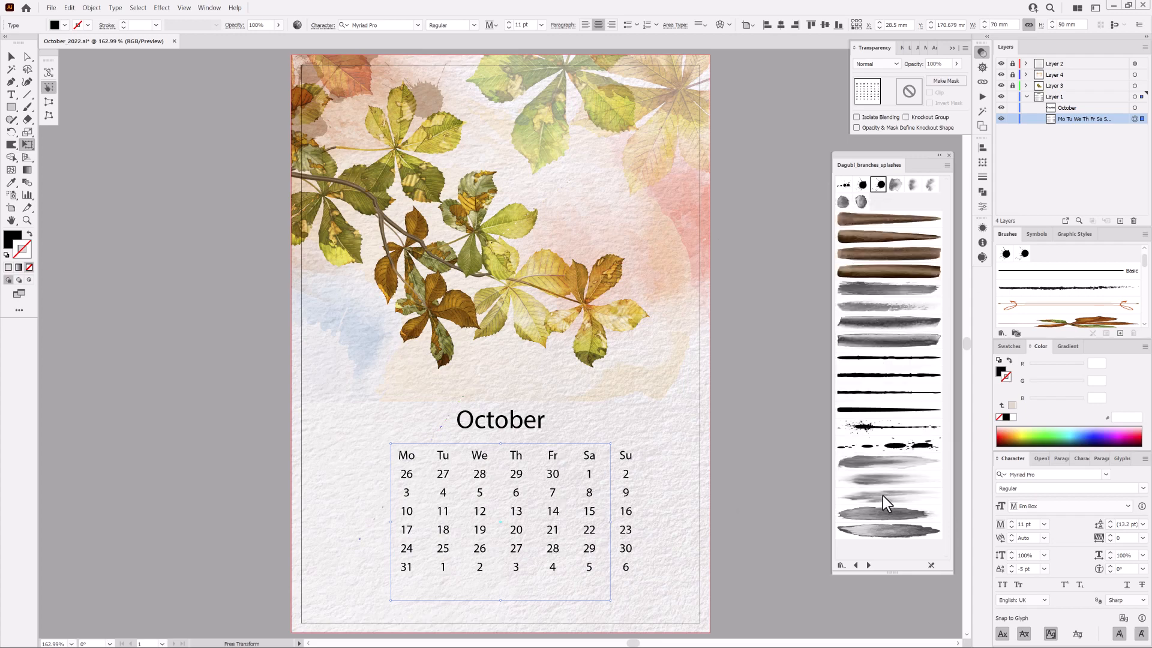
Center the date grid horizontally on the page and set its area type height to 42 mm.
{"action": "left_click", "coordinate": [765, 24]}
{"action": "left_click", "coordinate": [117, 8]}
{"action": "left_click", "coordinate": [149, 74]}
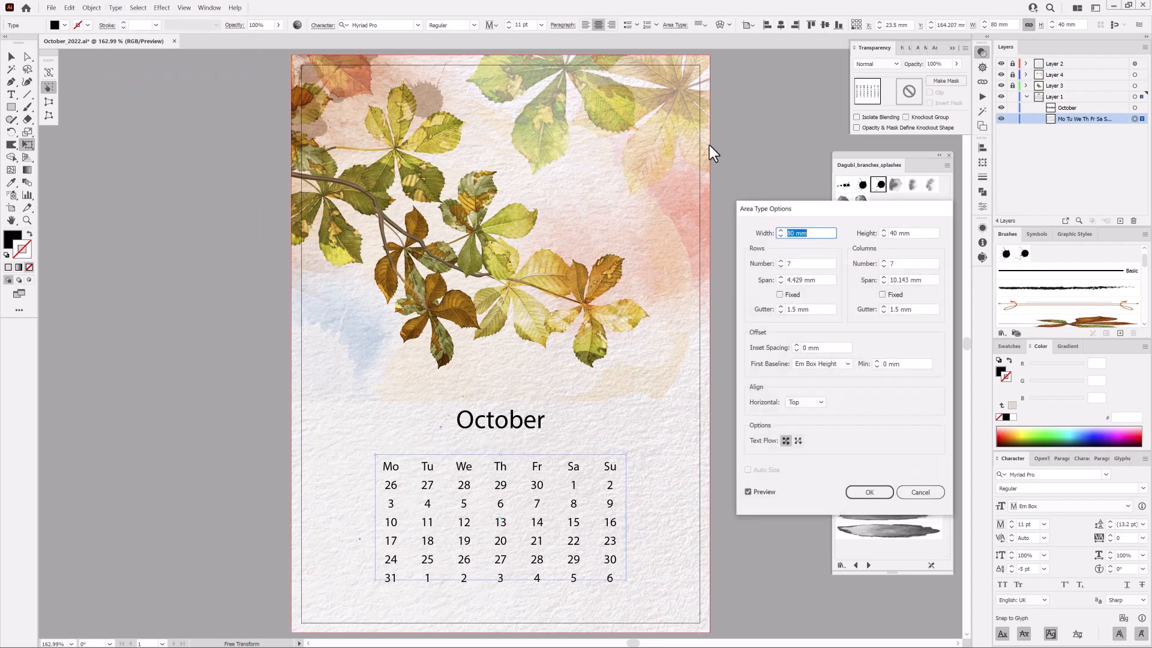
{"action": "left_click", "coordinate": [883, 230]}
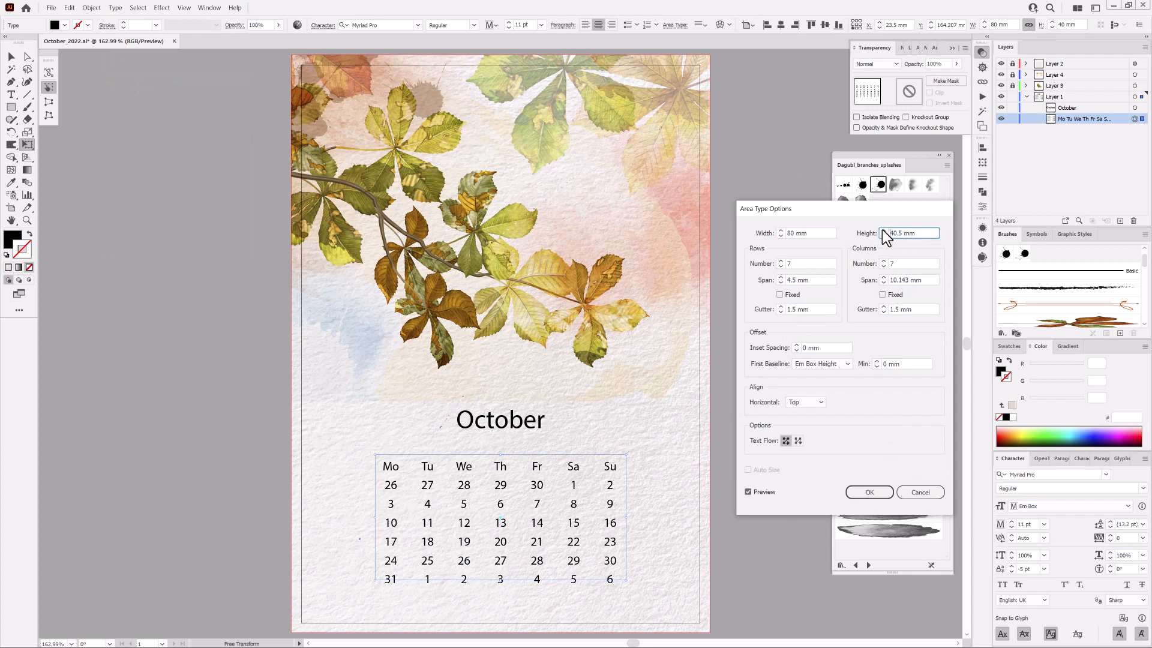
{"action": "left_click", "coordinate": [883, 230]}
{"action": "left_click", "coordinate": [869, 492]}
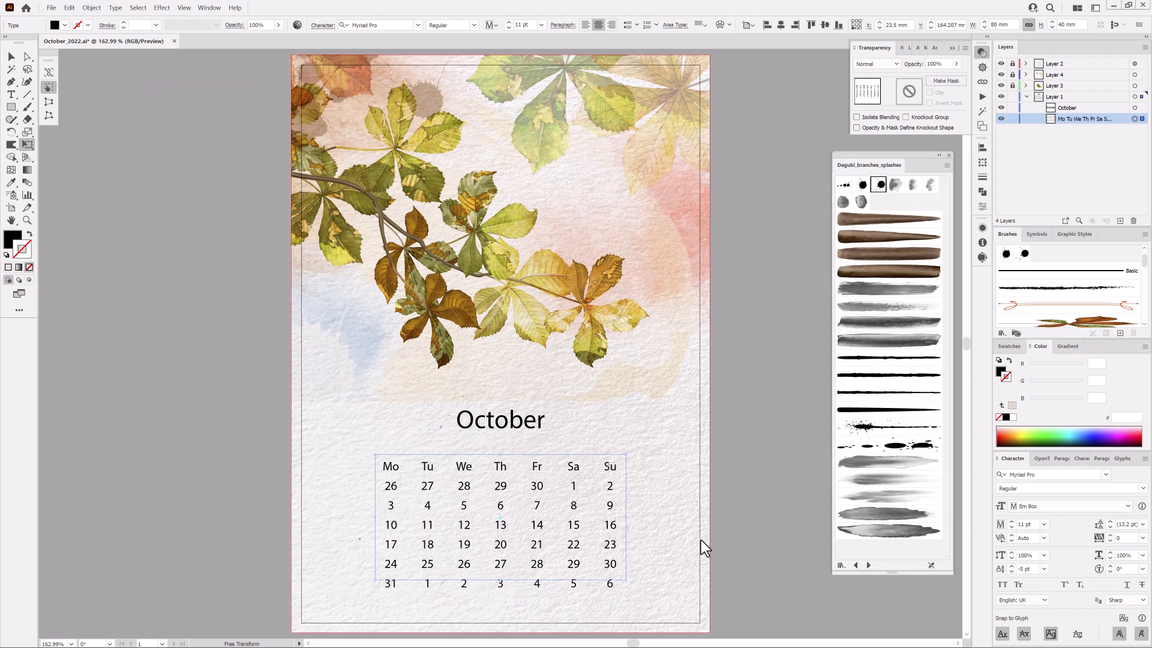
Set the baseline shift of the weekday heading row to 0 pt.
{"action": "key", "text": "t"}
{"action": "left_click_drag", "start_coordinate": [382, 466], "coordinate": [730, 461]}
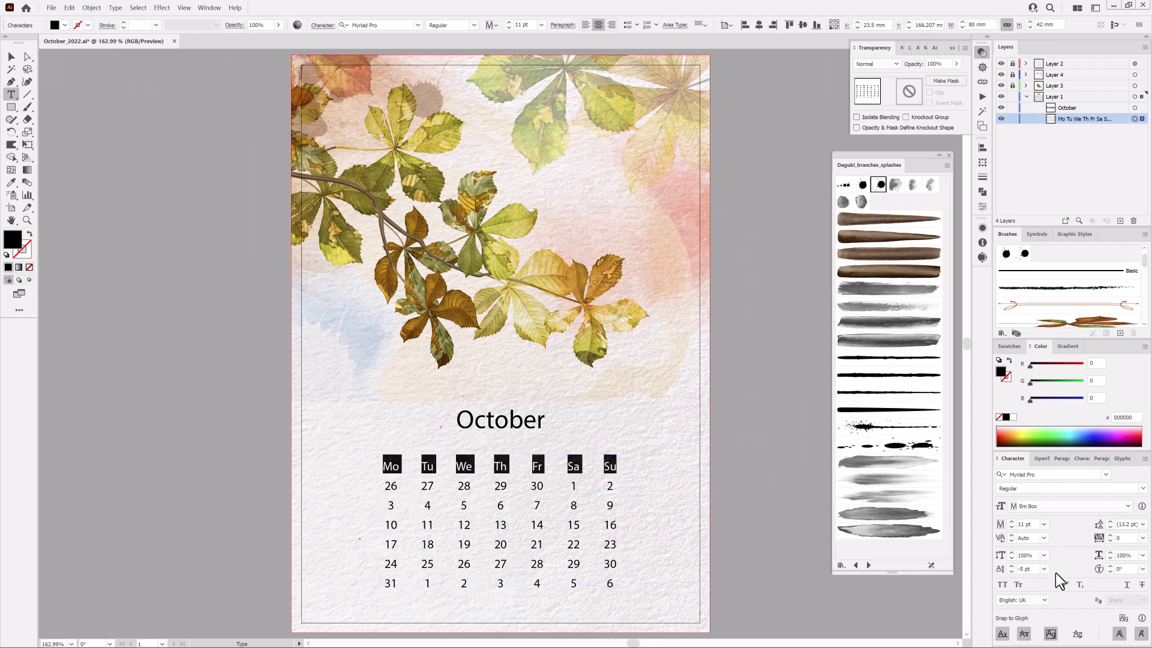
{"action": "left_click", "coordinate": [1011, 565]}
{"action": "left_click", "coordinate": [1011, 565]}
{"action": "left_click", "coordinate": [1011, 565]}
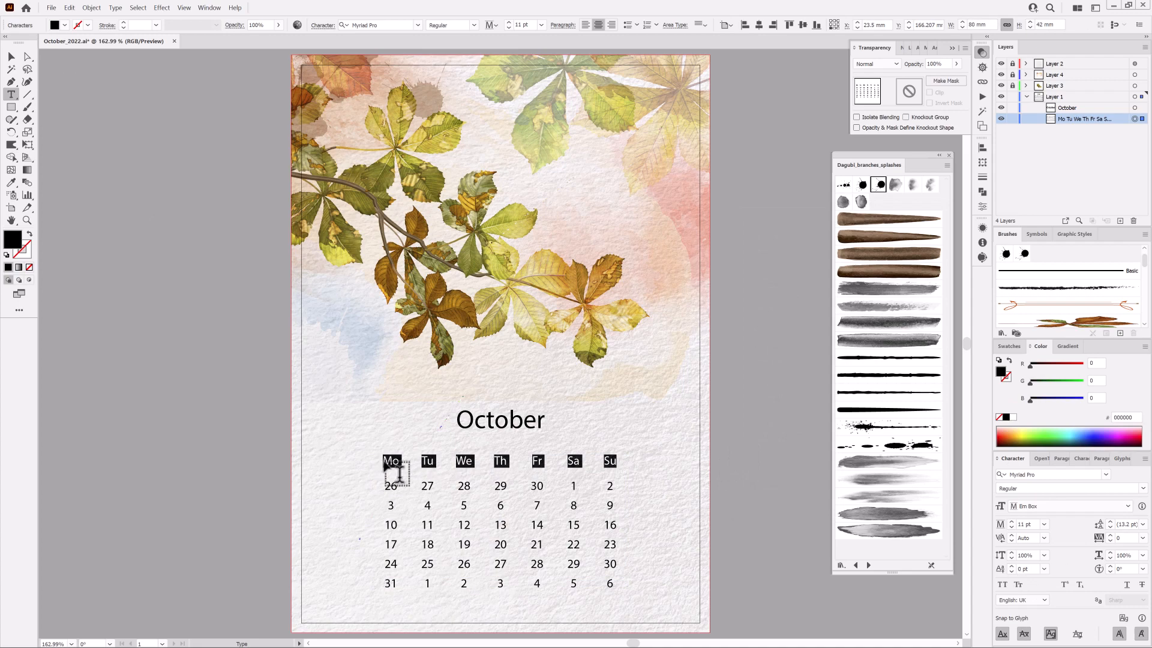
Change all text in the date grid to the Kindling font in the Fill style.
{"action": "key", "text": "ctrl+a"}
{"action": "type", "text": "Kindling"}
{"action": "left_click", "coordinate": [363, 80]}
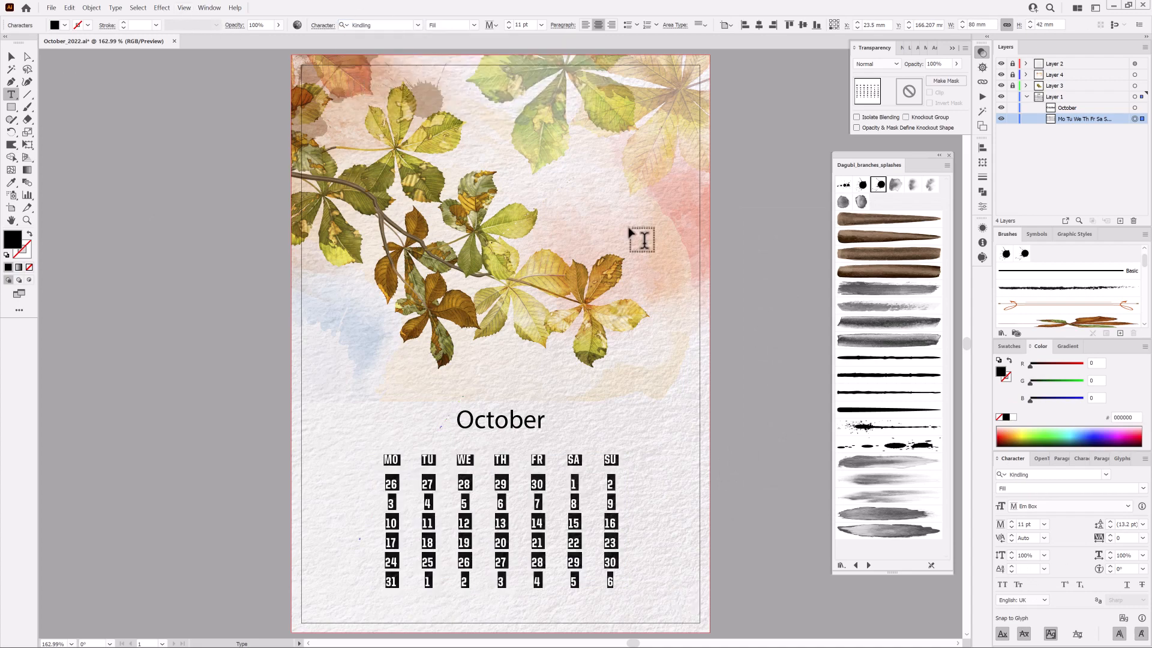
Recolor the whole date grid, starting from a tan swatch and adjusting it to brown a86c47.
{"action": "left_click", "coordinate": [1011, 347]}
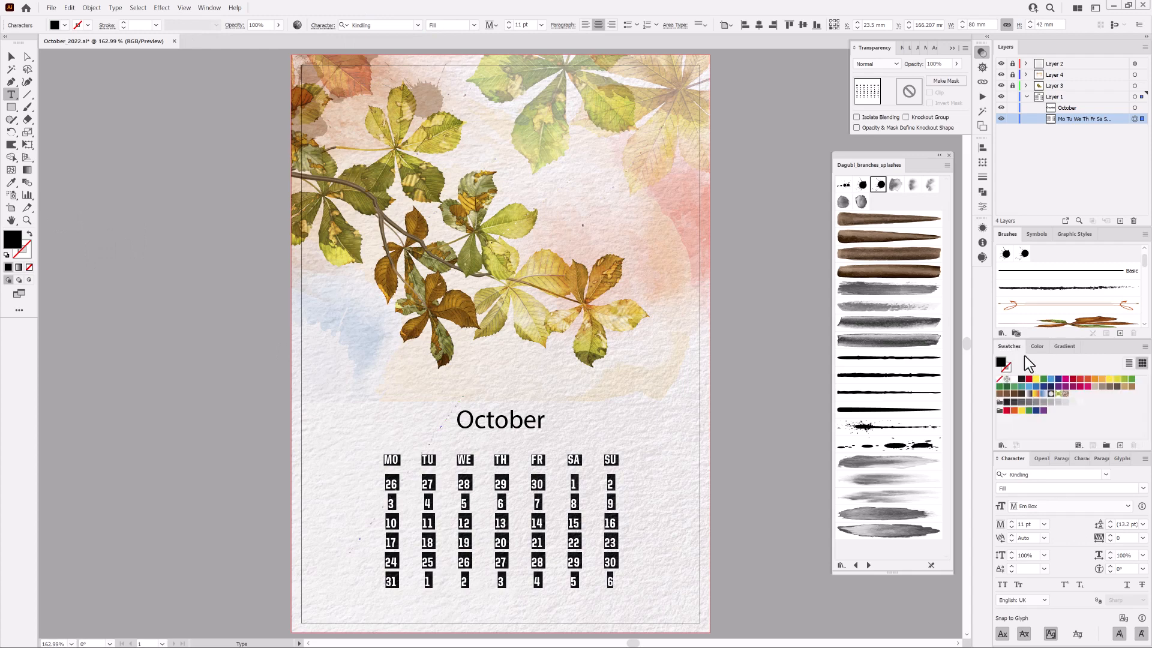
{"action": "left_click", "coordinate": [1096, 379]}
{"action": "left_click", "coordinate": [1121, 387]}
{"action": "left_click", "coordinate": [804, 379], "text": "ctrl"}
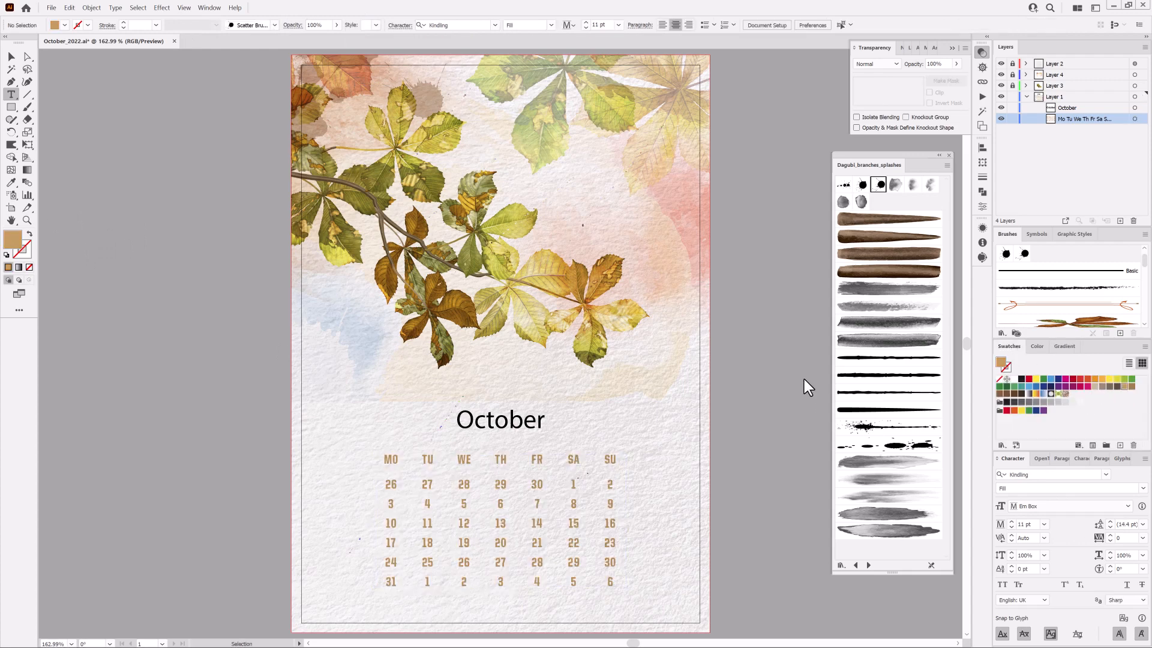
{"action": "left_click", "coordinate": [538, 459], "text": "ctrl"}
{"action": "left_click", "coordinate": [1037, 346]}
{"action": "left_click_drag", "start_coordinate": [1071, 366], "coordinate": [1053, 381]}
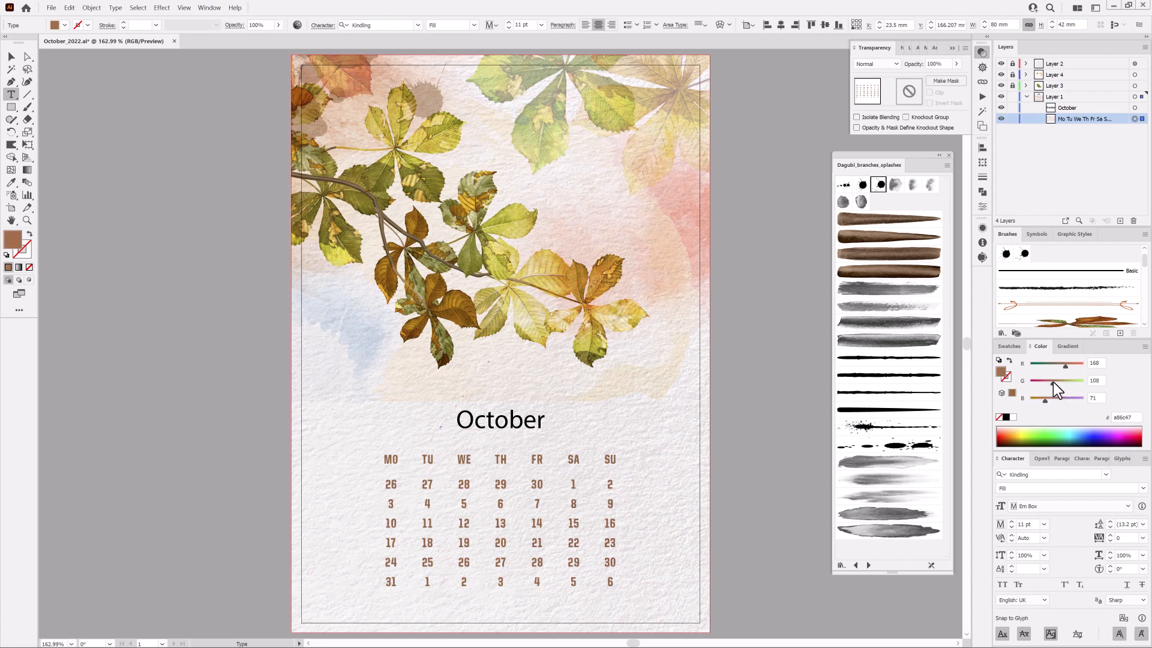
Save the brown text color as a new swatch and lighten the previous month's dates 26 to 30 to d6b9a7.
{"action": "left_click_drag", "start_coordinate": [546, 486], "coordinate": [384, 486]}
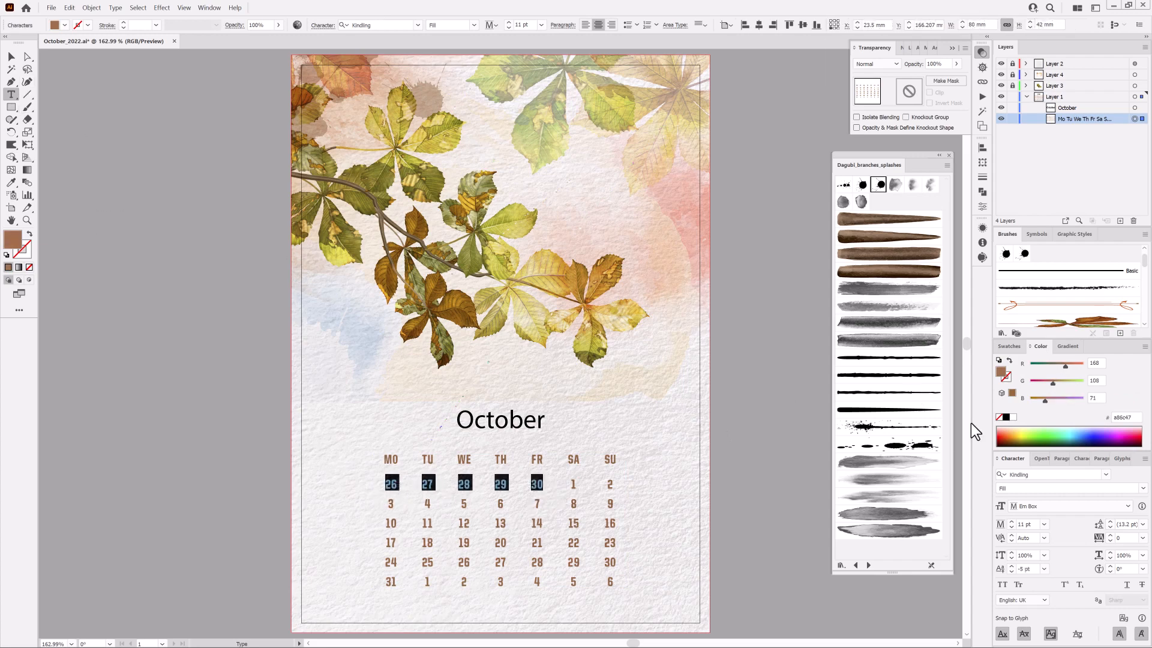
{"action": "left_click", "coordinate": [1010, 346]}
{"action": "left_click", "coordinate": [1119, 445]}
{"action": "left_click", "coordinate": [577, 397]}
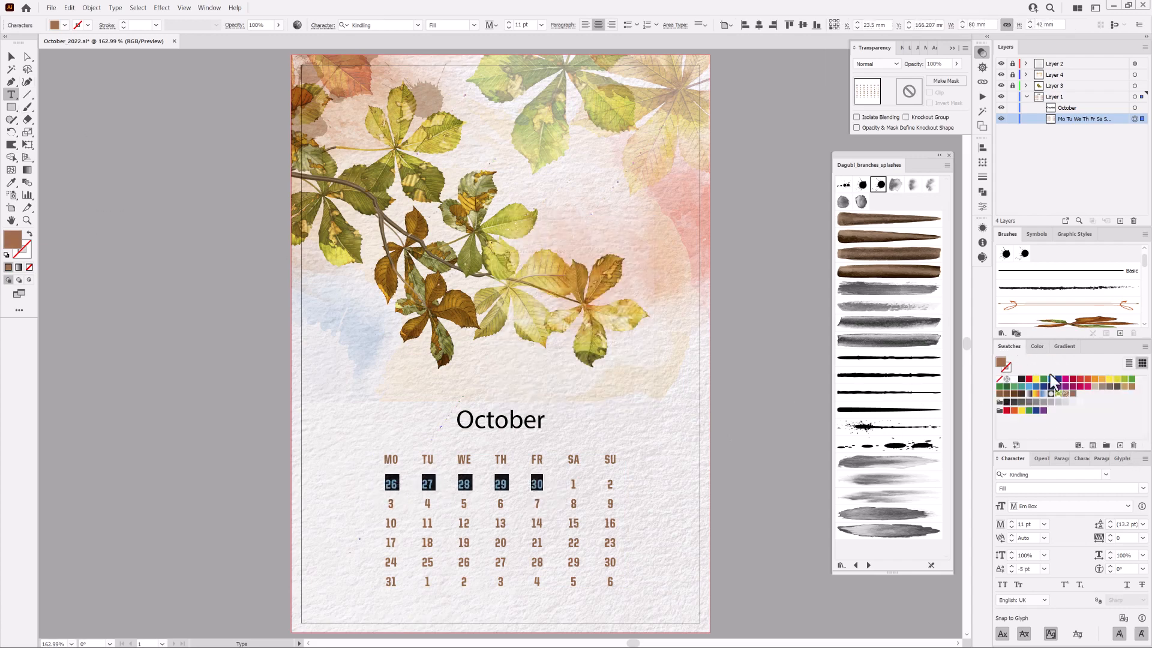
{"action": "left_click", "coordinate": [1038, 345]}
{"action": "left_click_drag", "start_coordinate": [1053, 382], "coordinate": [1069, 382]}
{"action": "key", "text": "ctrl+shift+a"}
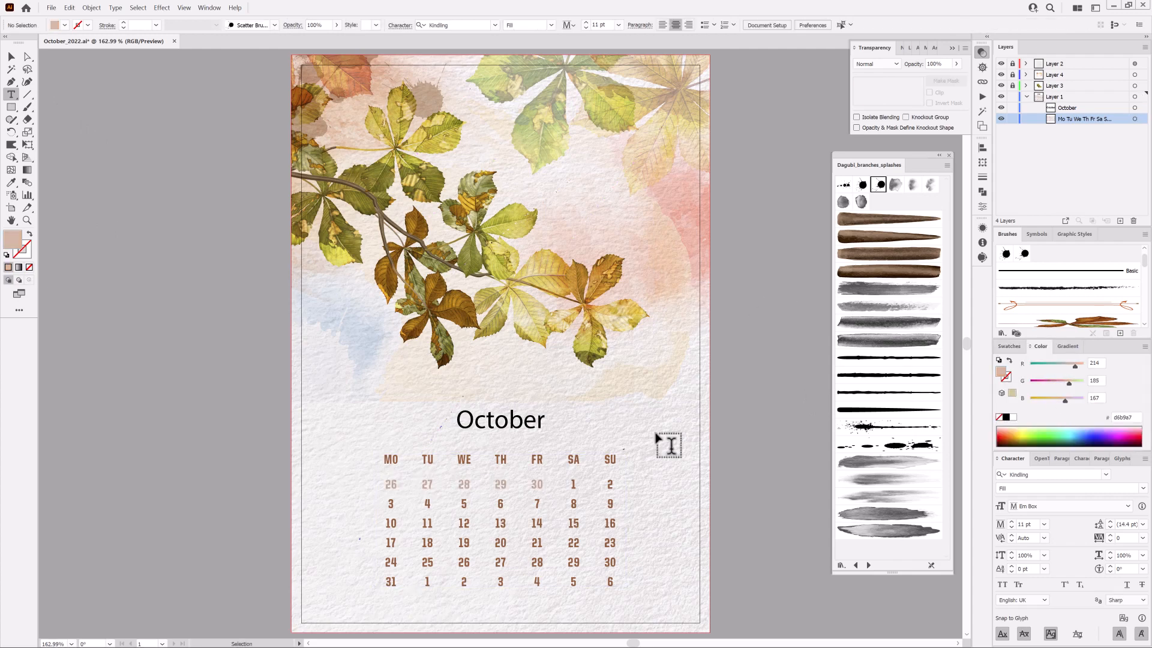
Save the pale brown as a new swatch and apply it to the next month's dates 1 to 6.
{"action": "left_click_drag", "start_coordinate": [533, 483], "coordinate": [529, 483]}
{"action": "left_click", "coordinate": [1008, 346]}
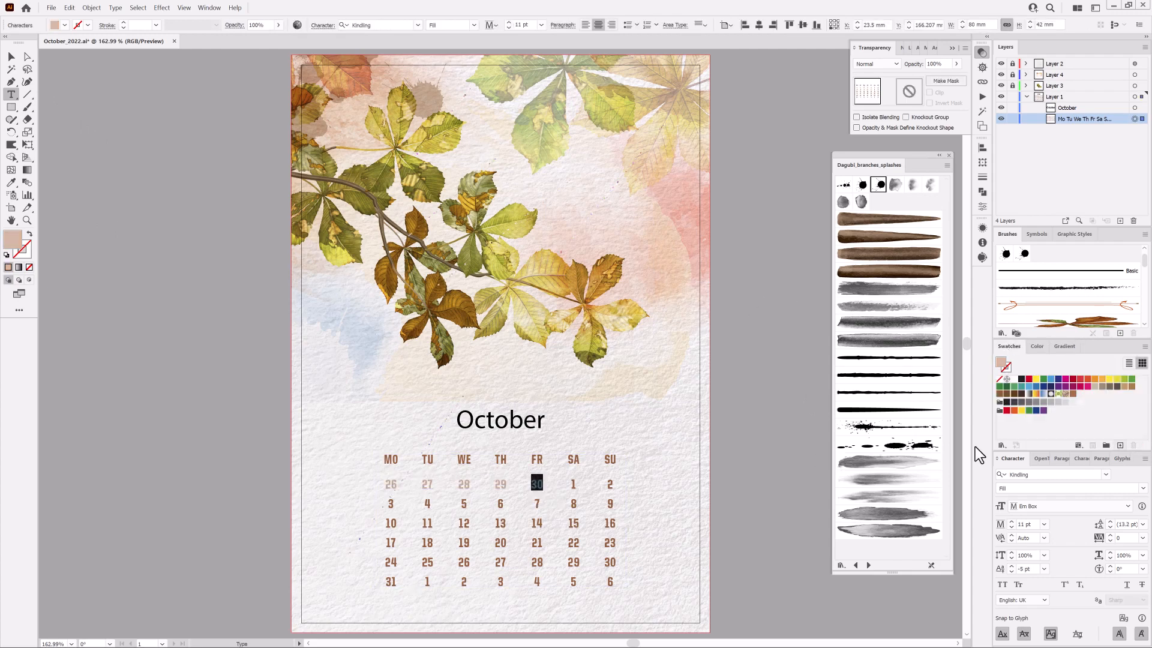
{"action": "left_click_drag", "start_coordinate": [421, 582], "coordinate": [659, 585]}
{"action": "left_click", "coordinate": [1080, 393]}
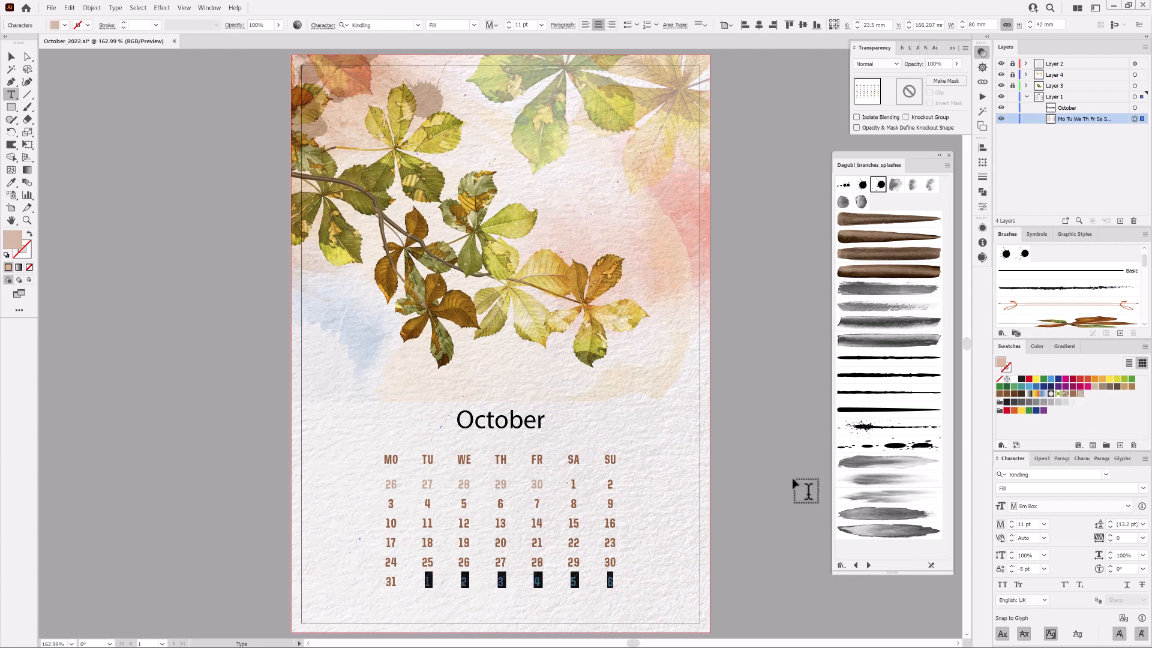
{"action": "key", "text": "ctrl+shift+a"}
Color the SA and SU weekday headings with a red swatch.
{"action": "left_click_drag", "start_coordinate": [566, 460], "coordinate": [619, 460]}
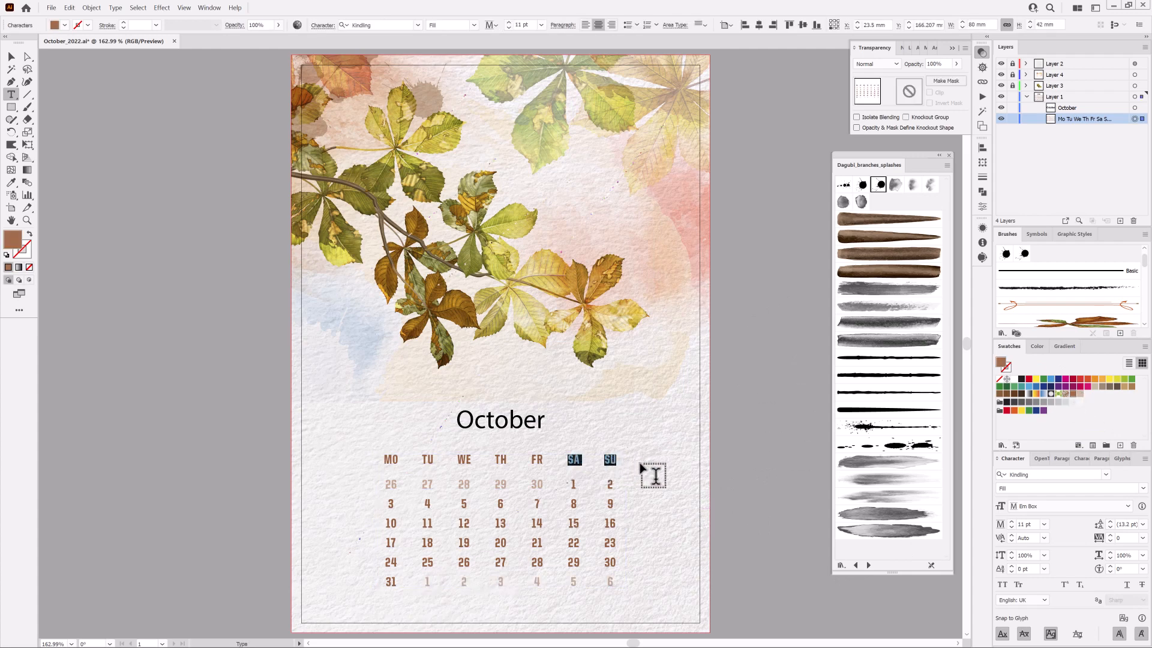
{"action": "left_click", "coordinate": [1079, 379]}
{"action": "key", "text": "ctrl+shift+a"}
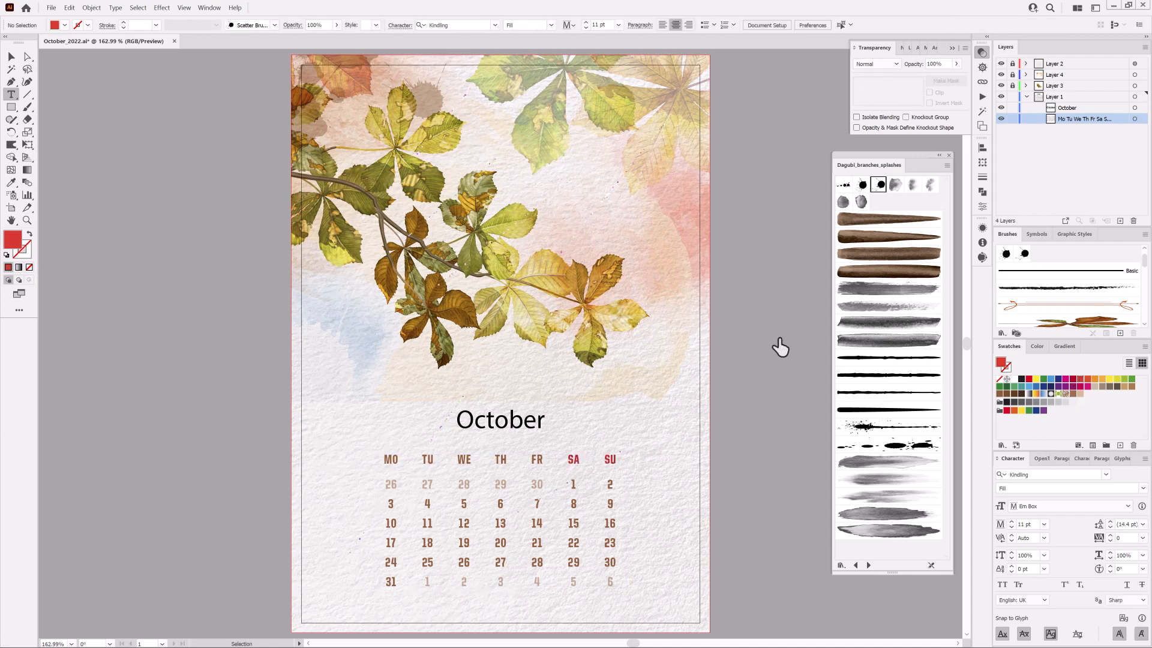
Apply the same red swatch to October's Saturday and Sunday dates, from 1 and 2 through 29 and 30.
{"action": "left_click_drag", "start_coordinate": [567, 483], "coordinate": [693, 498]}
{"action": "left_click_drag", "start_coordinate": [566, 504], "coordinate": [646, 515]}
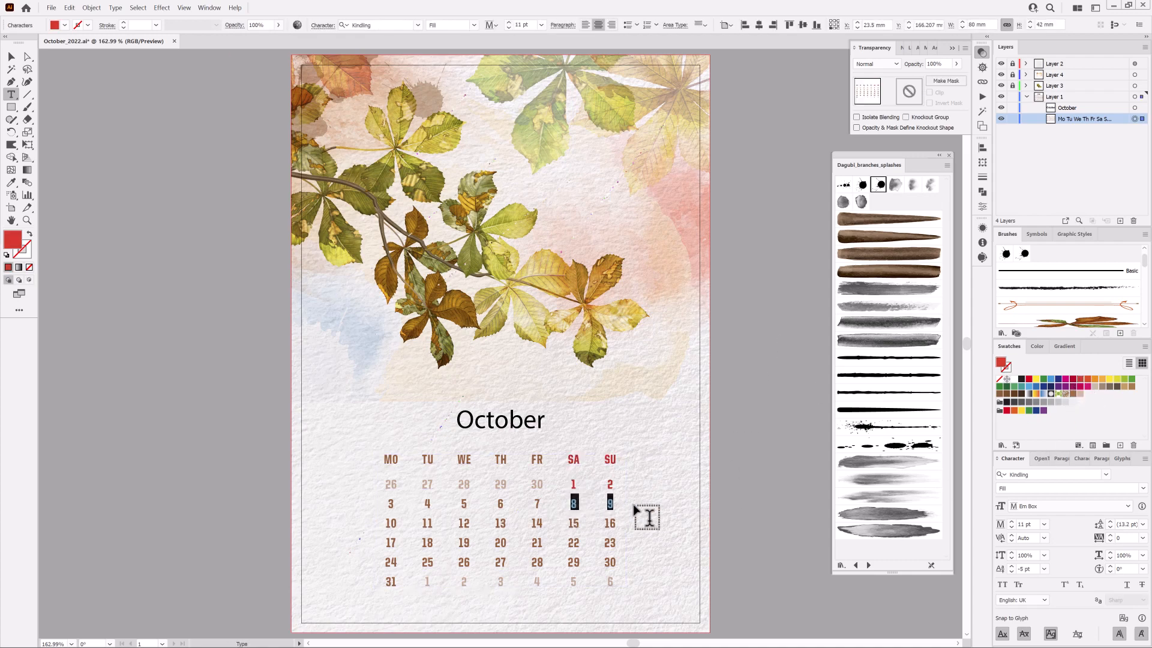
{"action": "left_click_drag", "start_coordinate": [566, 523], "coordinate": [694, 584]}
{"action": "left_click", "coordinate": [1077, 387]}
{"action": "left_click", "coordinate": [1074, 390]}
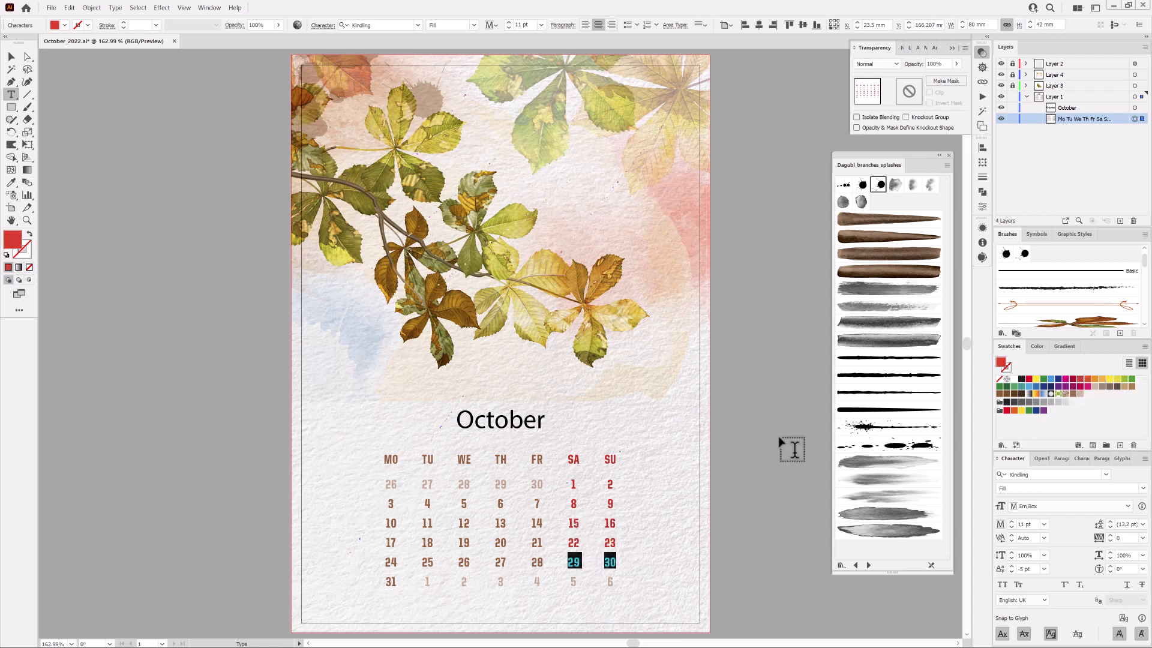
Draw a gray-brown horizontal line about 75 mm long between the October title and the weekday headings, and center it on the page.
{"action": "left_click", "coordinate": [802, 434], "text": "ctrl"}
{"action": "left_click", "coordinate": [27, 95]}
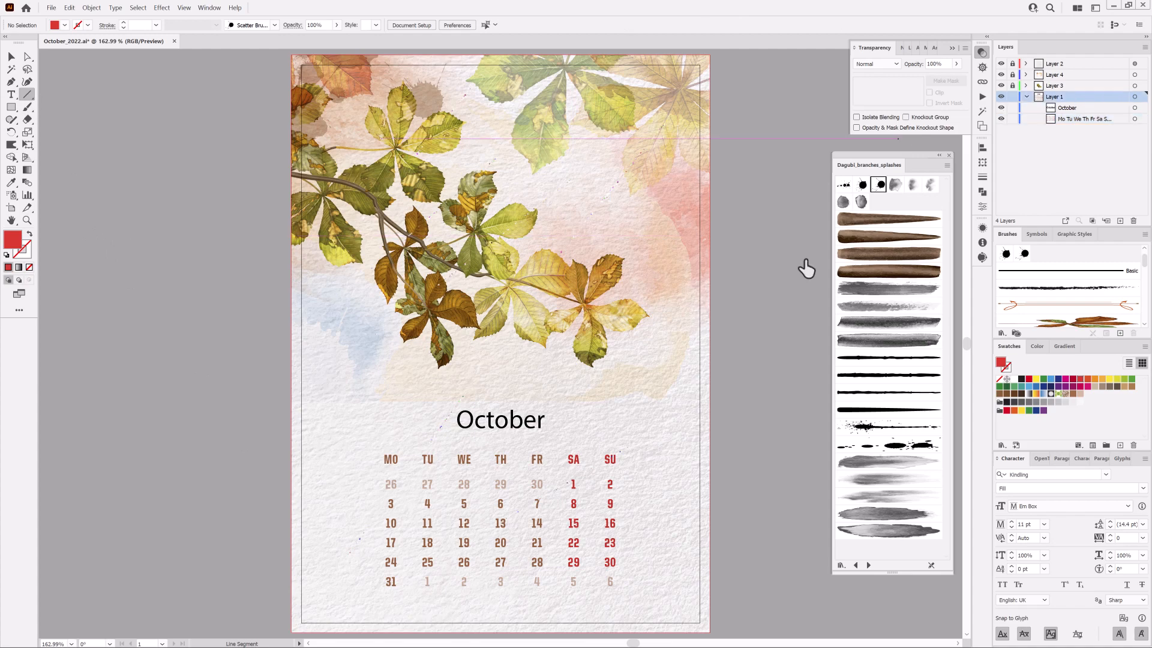
{"action": "left_click_drag", "start_coordinate": [378, 443], "coordinate": [646, 424]}
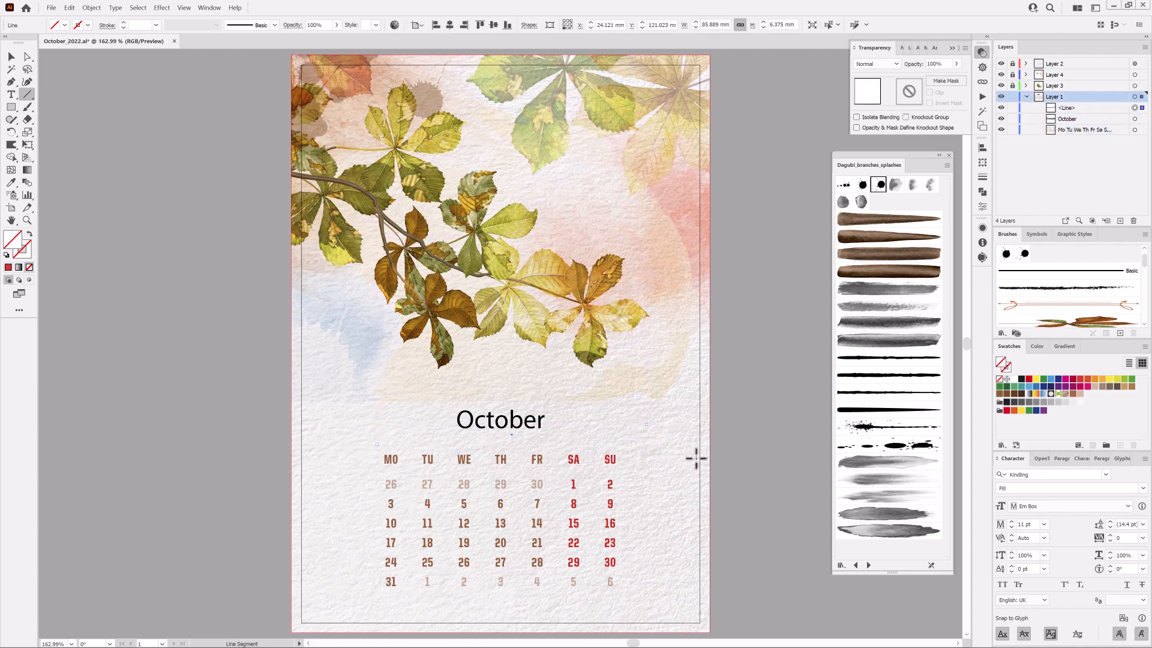
{"action": "left_click", "coordinate": [1109, 385]}
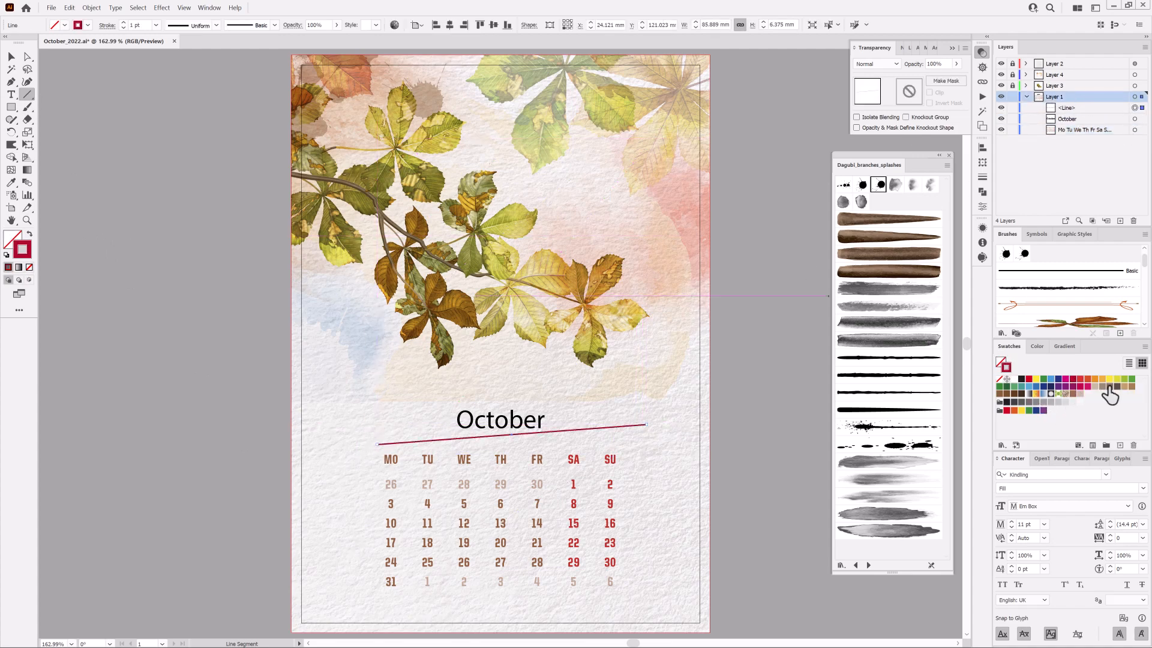
{"action": "key", "text": "Delete"}
{"action": "left_click_drag", "start_coordinate": [381, 441], "coordinate": [616, 441]}
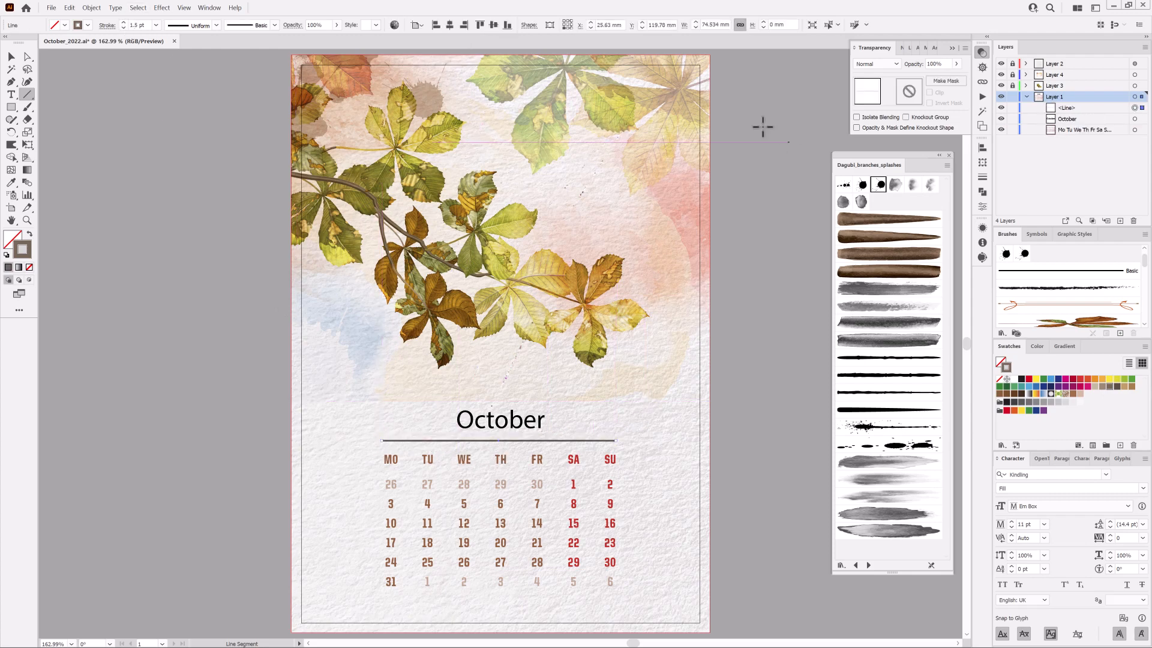
{"action": "left_click", "coordinate": [449, 24]}
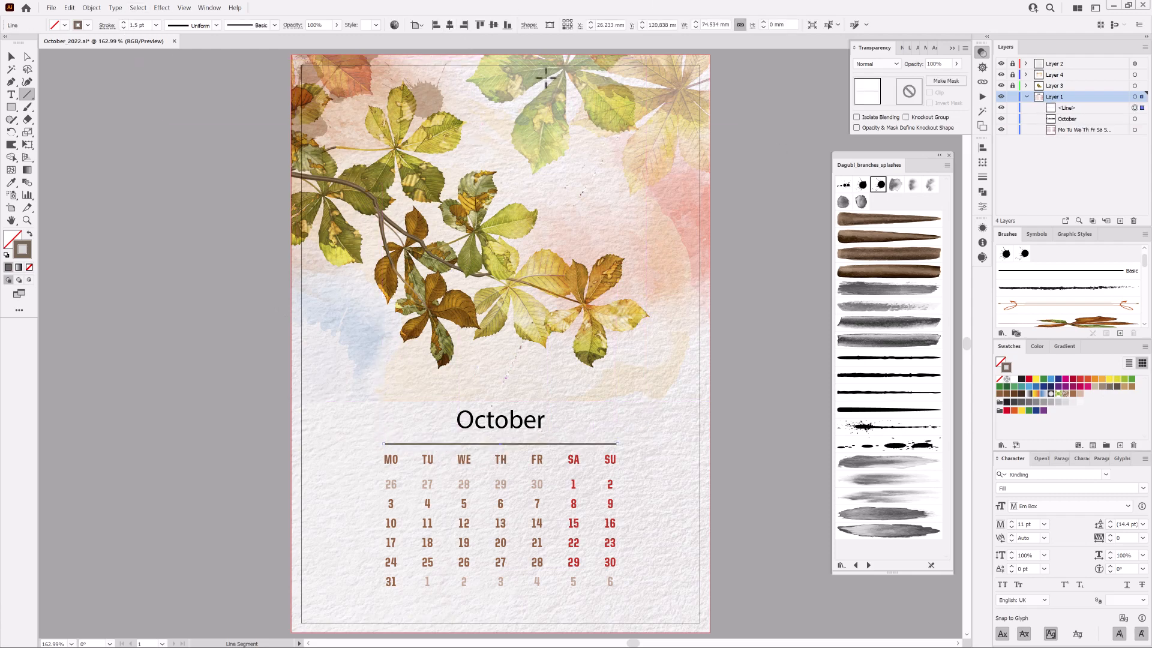
Set the line's width to 78 mm with the proportions unlinked and center it horizontally again.
{"action": "left_click", "coordinate": [740, 25]}
{"action": "left_click", "coordinate": [695, 28]}
{"action": "left_click", "coordinate": [695, 27]}
{"action": "left_click", "coordinate": [449, 24]}
Move the line down to just below the weekday headings and set its stroke weight to 1.2 pt.
{"action": "key", "text": "Down"}
{"action": "key", "text": "shift+Down"}
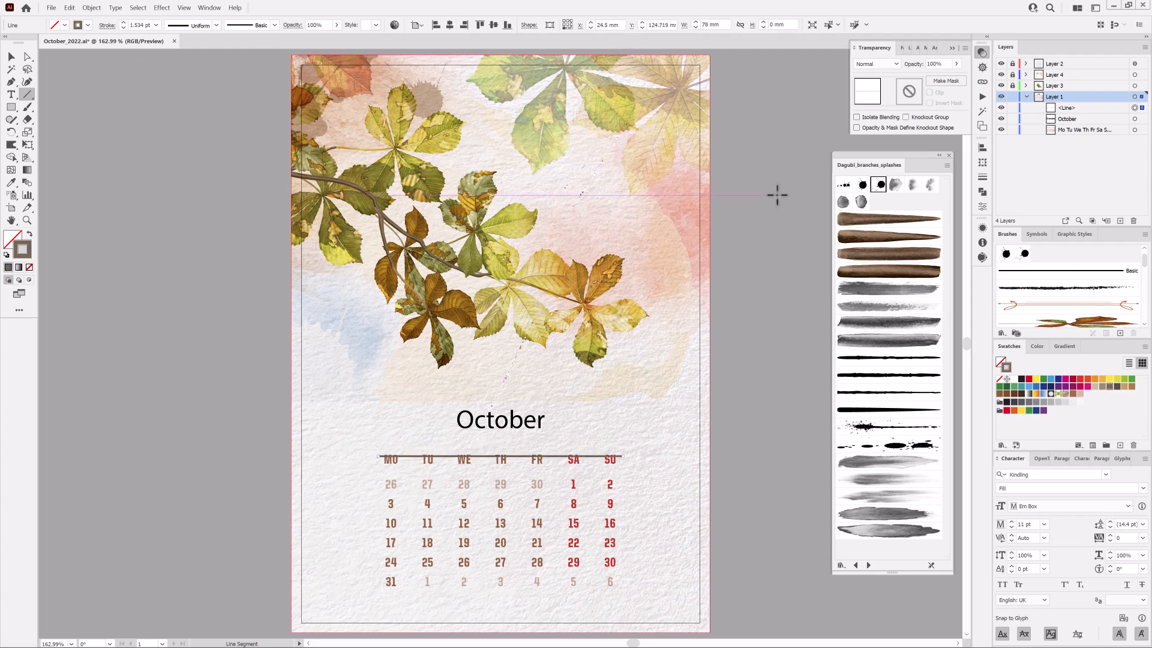
{"action": "key", "text": "shift+Down"}
{"action": "key", "text": "Down"}
{"action": "key", "text": "Down"}
{"action": "left_click", "coordinate": [123, 27], "text": "ctrl"}
{"action": "left_click", "coordinate": [123, 27], "text": "ctrl"}
{"action": "left_click", "coordinate": [124, 27], "text": "ctrl"}
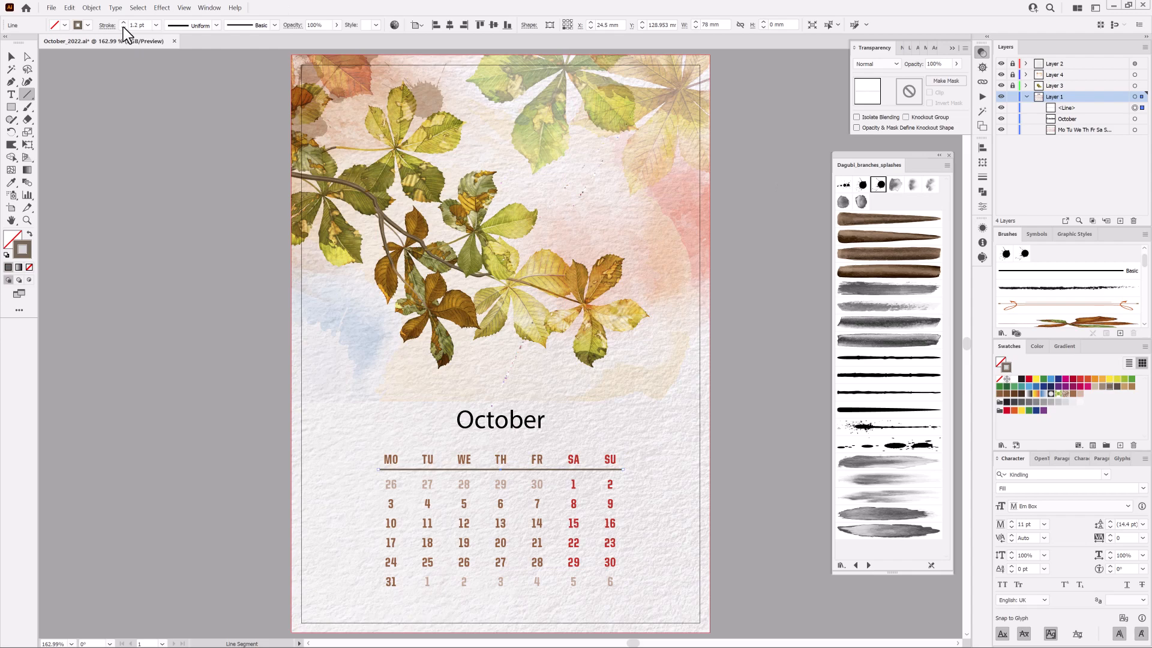
{"action": "left_click", "coordinate": [161, 190], "text": "ctrl"}
Change the font of the October title to Cantoni Pro.
{"action": "key", "text": "t"}
{"action": "left_click", "coordinate": [1085, 120]}
{"action": "left_click", "coordinate": [1134, 119]}
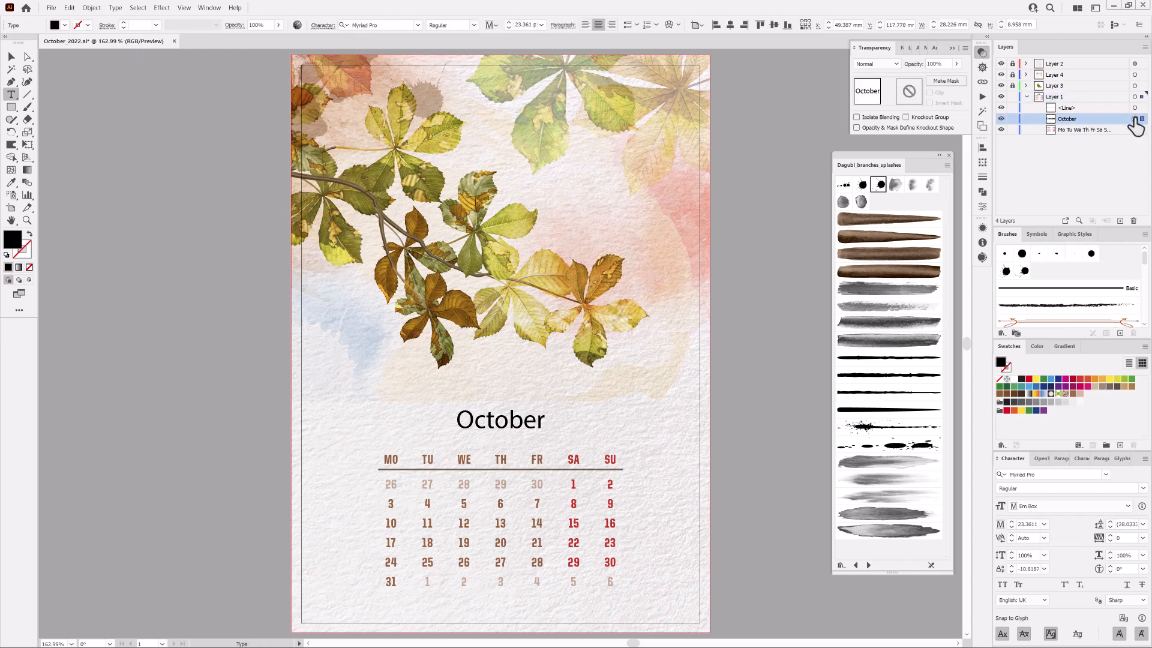
{"action": "left_click", "coordinate": [418, 24]}
{"action": "scroll", "coordinate": [415, 268], "scroll_direction": "down", "scroll_amount": 6}
{"action": "scroll", "coordinate": [415, 268], "scroll_direction": "down", "scroll_amount": 10}
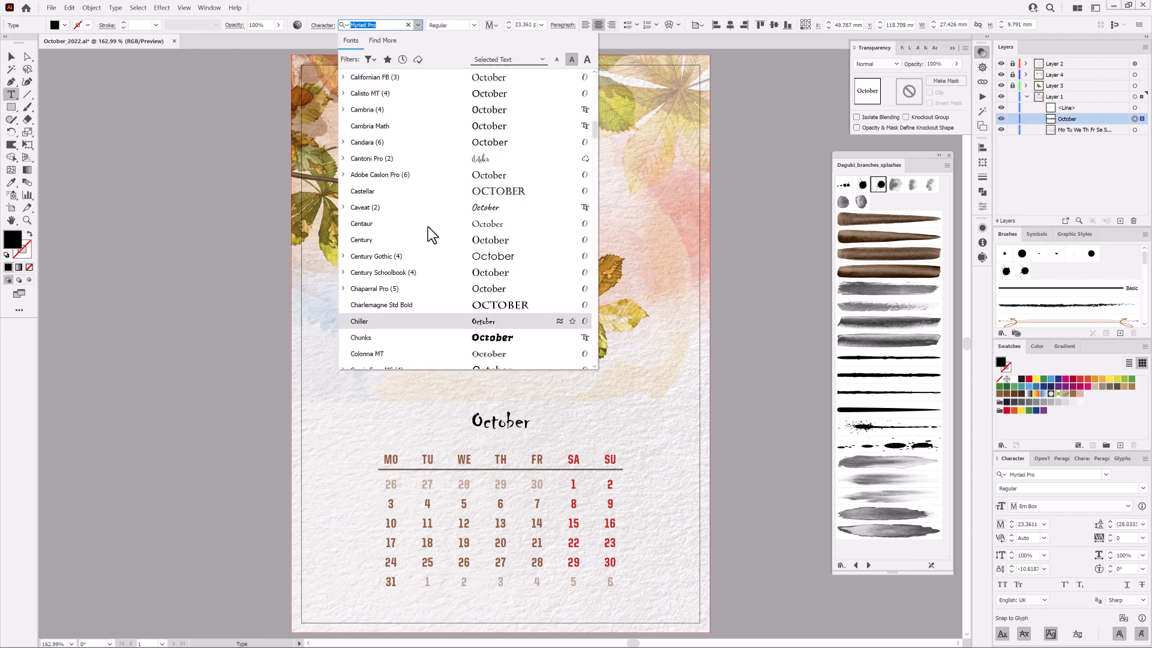
{"action": "left_click", "coordinate": [427, 226]}
Set the October title's font size to 40 pt and center it horizontally on the page.
{"action": "left_click_drag", "start_coordinate": [509, 21], "coordinate": [509, 22]}
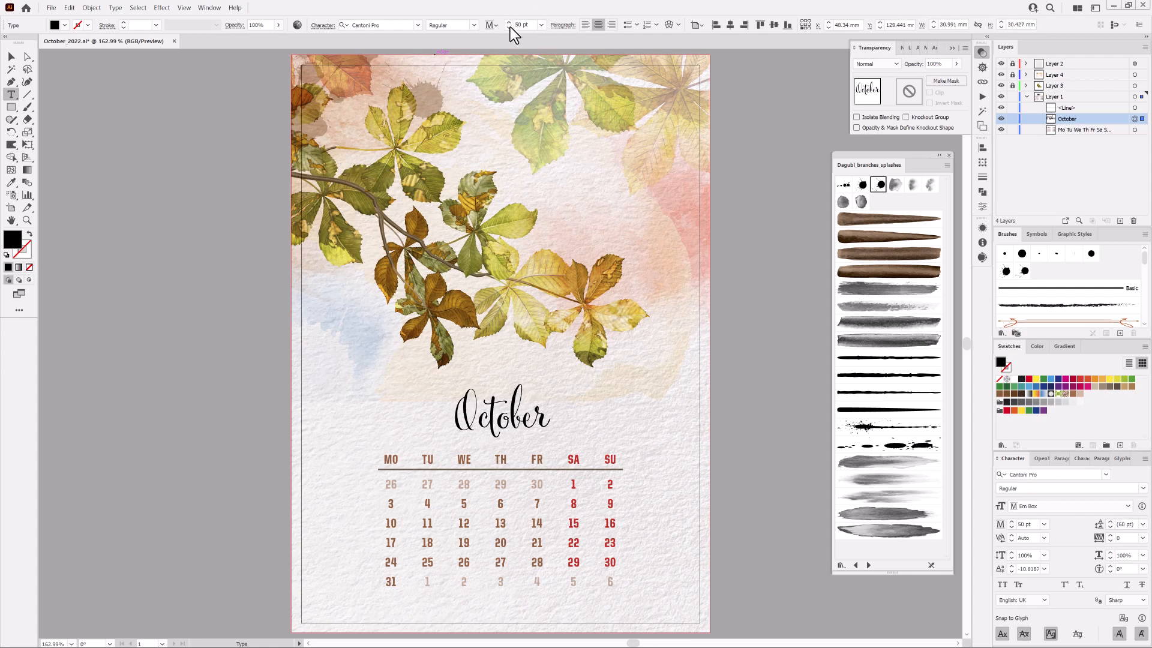
{"action": "left_click", "coordinate": [508, 28]}
{"action": "left_click", "coordinate": [508, 28]}
{"action": "left_click", "coordinate": [508, 29]}
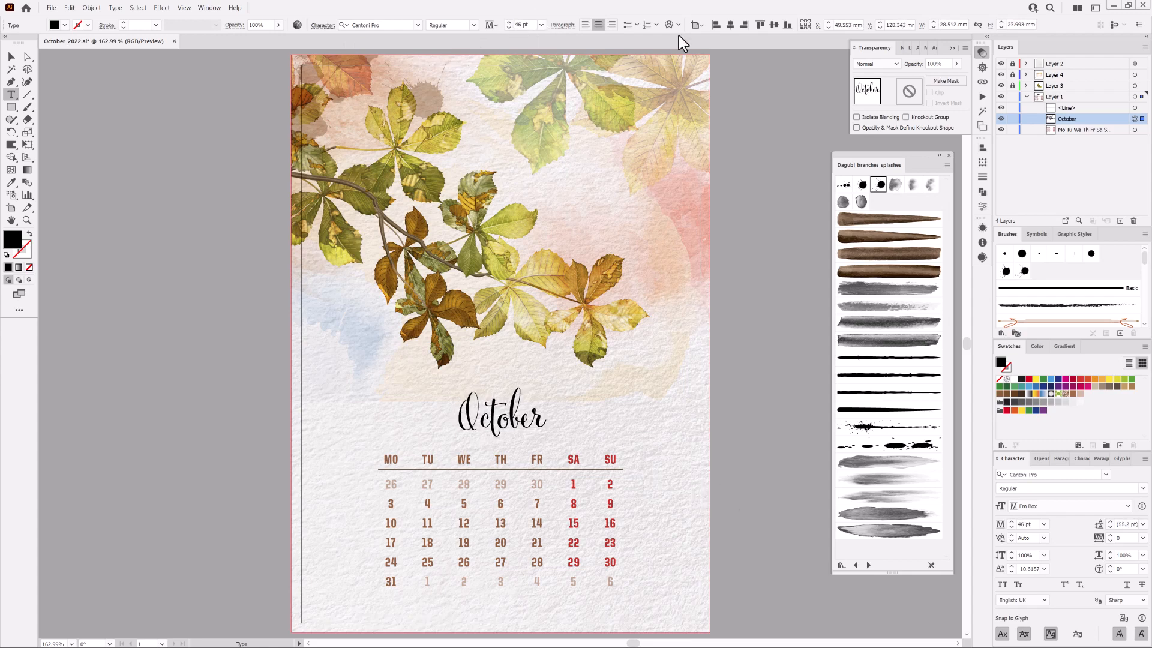
{"action": "left_click", "coordinate": [730, 24]}
{"action": "left_click_drag", "start_coordinate": [531, 24], "coordinate": [468, 13]}
{"action": "type", "text": "40"}
{"action": "key", "text": "Return"}
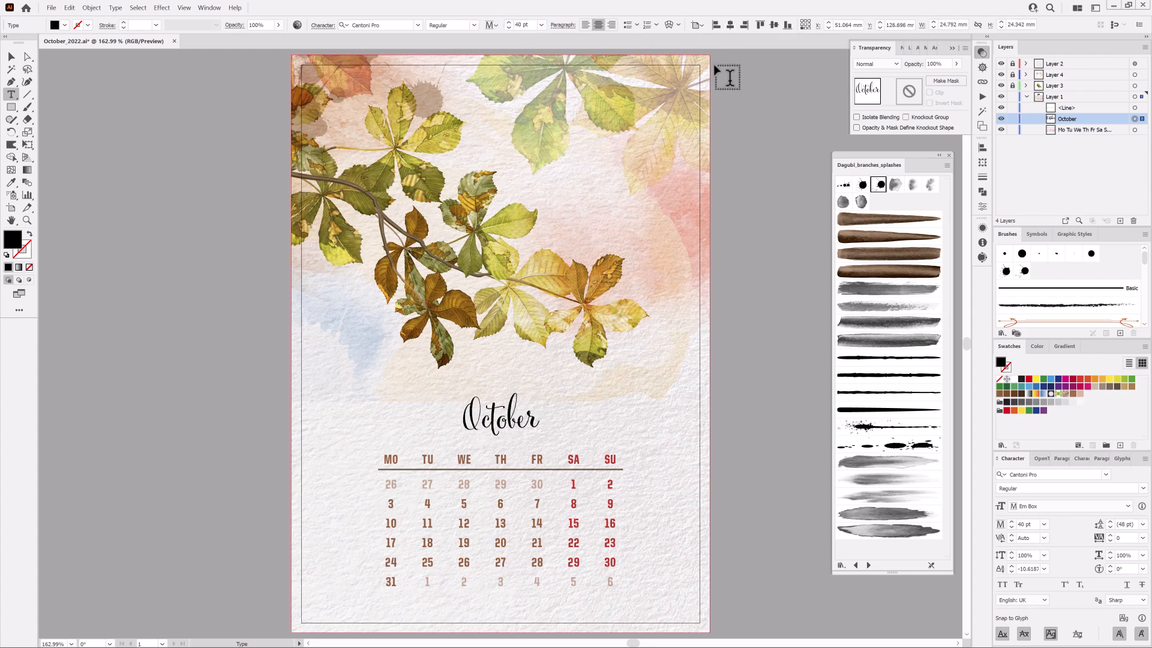
Nudge the October title slightly down toward the weekday headings.
{"action": "key", "text": "Down"}
{"action": "key", "text": "Down"}
{"action": "key", "text": "Down"}
{"action": "key", "text": "Down"}
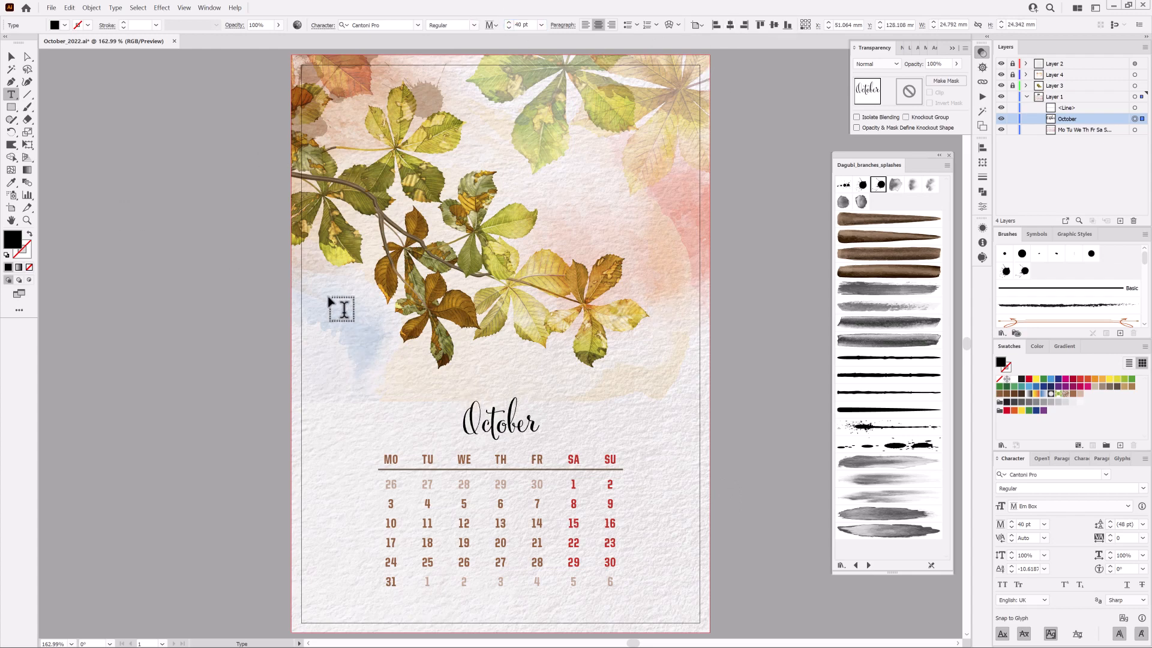
{"action": "left_click", "coordinate": [417, 25]}
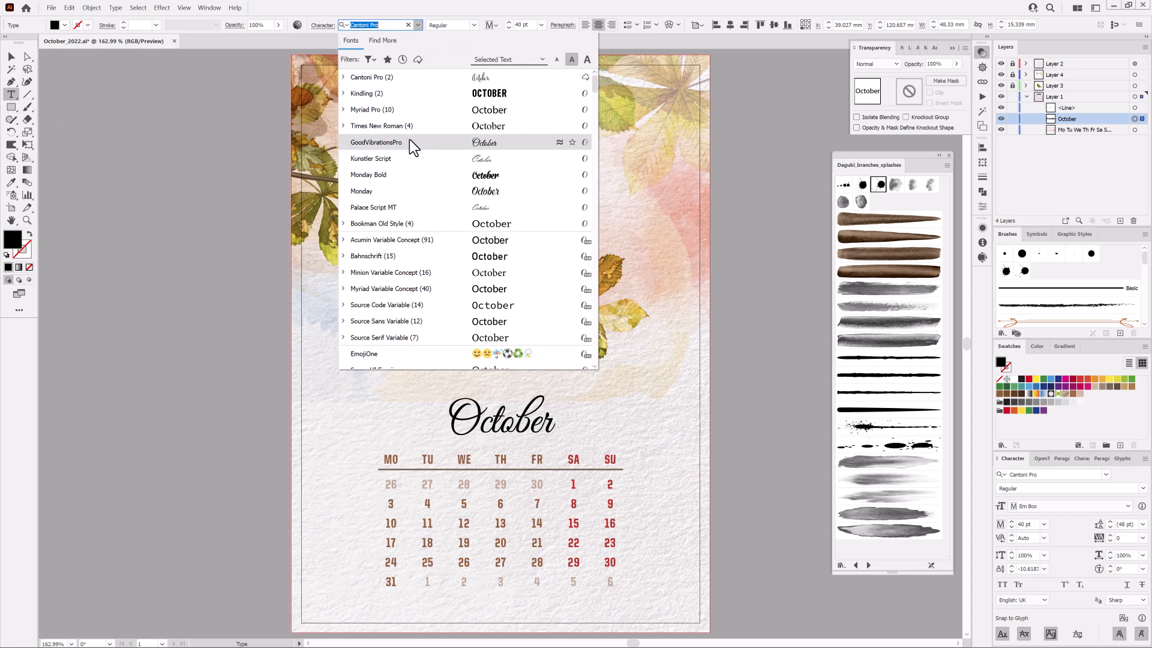
{"action": "left_click", "coordinate": [408, 128]}
{"action": "left_click", "coordinate": [69, 8]}
{"action": "left_click", "coordinate": [74, 20]}
Add the text "How to Design a Calendar with Vector Watercolor Brushes in Adobe Illustrator - Dagubi Tutorial" in Times New Roman, 10 pt.
{"action": "left_click", "coordinate": [138, 9]}
{"action": "left_click", "coordinate": [147, 41]}
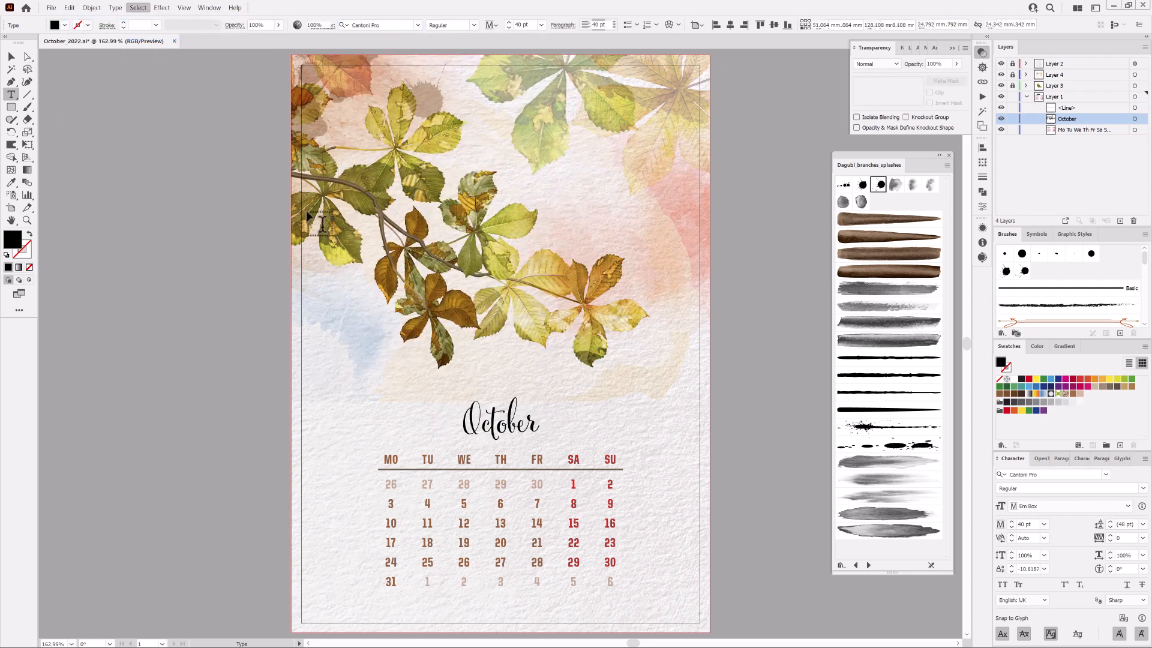
{"action": "left_click", "coordinate": [495, 25]}
{"action": "left_click", "coordinate": [437, 213]}
{"action": "left_click", "coordinate": [617, 25]}
{"action": "left_click", "coordinate": [628, 103]}
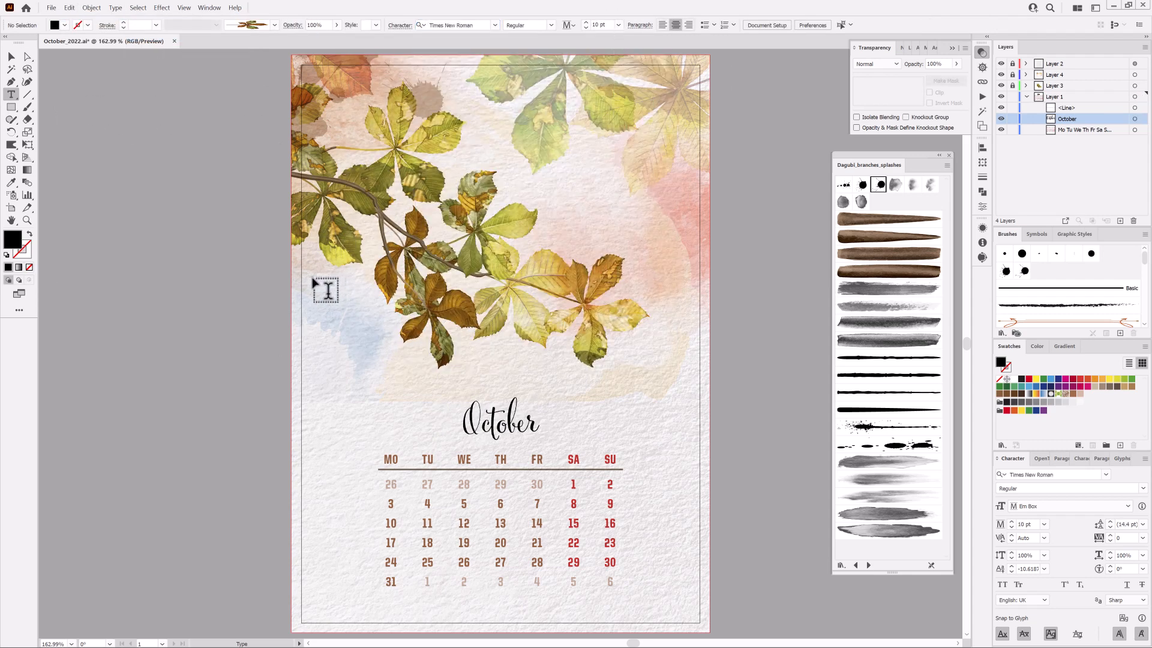
{"action": "left_click", "coordinate": [313, 283]}
{"action": "left_click", "coordinate": [69, 8]}
{"action": "left_click", "coordinate": [108, 72]}
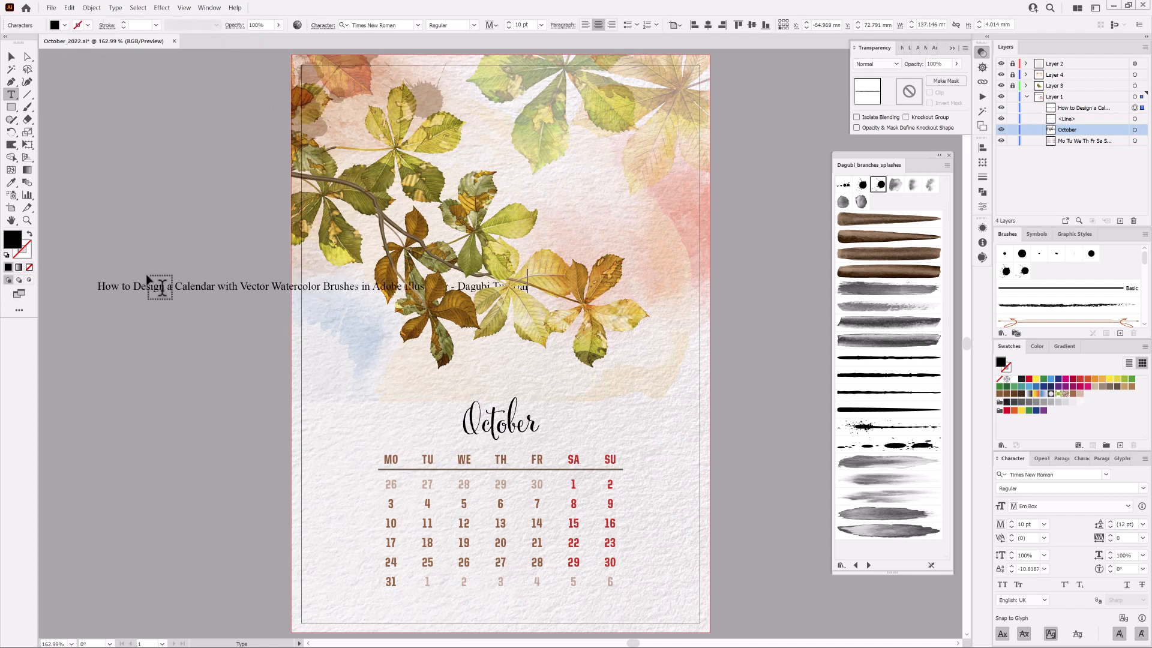
Move the tutorial caption below the date grid at the foot of the page and style it at 8 pt in gray.
{"action": "left_click", "coordinate": [10, 58]}
{"action": "left_click_drag", "start_coordinate": [194, 286], "coordinate": [383, 606]}
{"action": "left_click", "coordinate": [508, 28]}
{"action": "left_click", "coordinate": [509, 27]}
{"action": "left_click", "coordinate": [509, 28]}
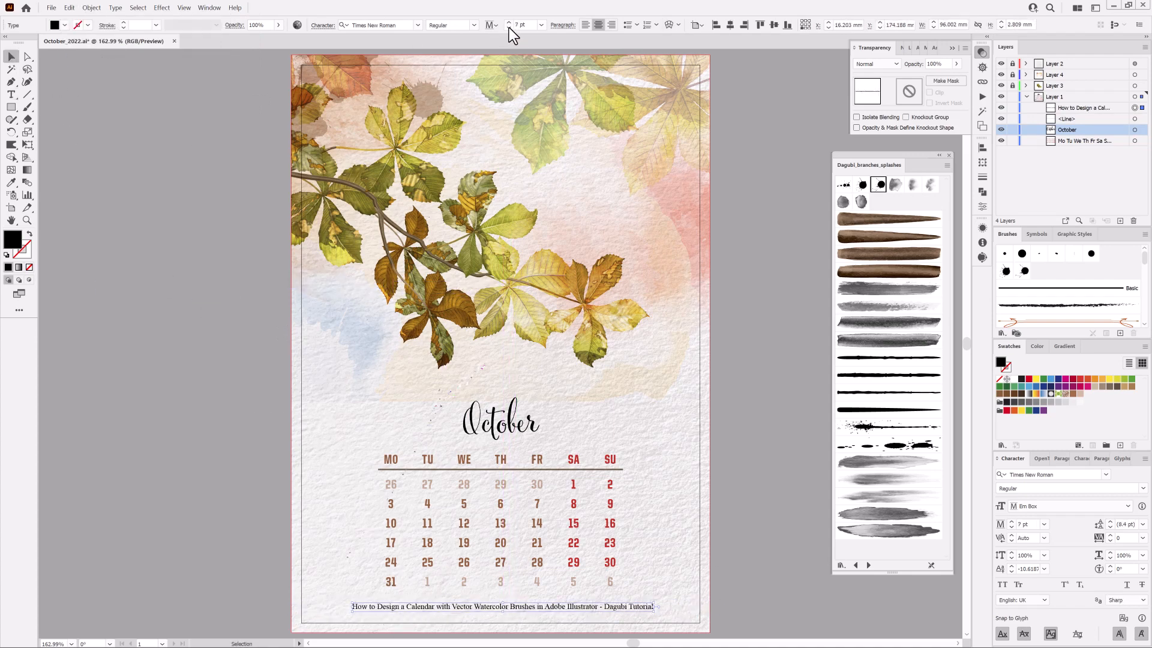
{"action": "left_click", "coordinate": [508, 24]}
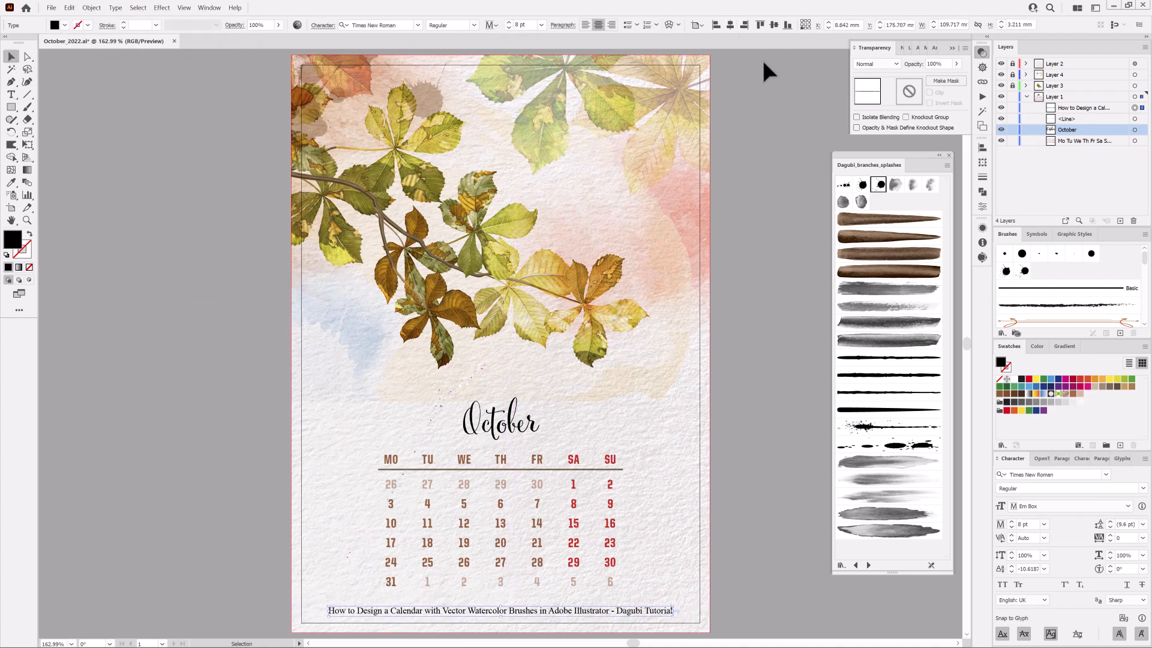
{"action": "left_click", "coordinate": [1039, 402]}
{"action": "left_click", "coordinate": [830, 84]}
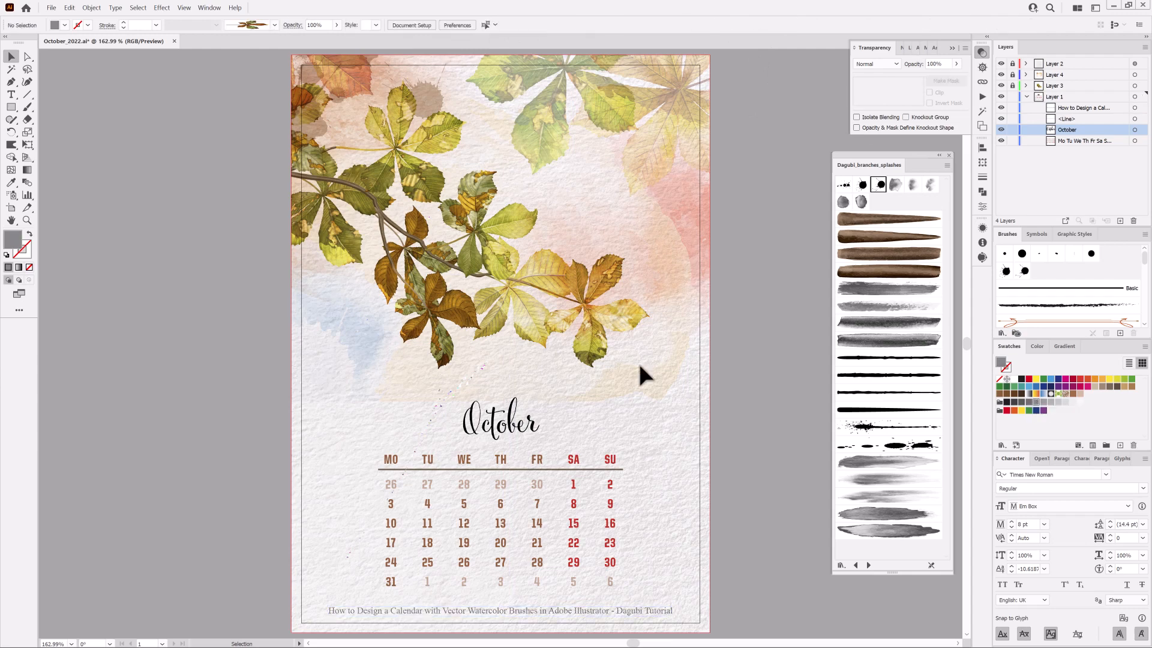
Color the October title with the brown swatch, and raise it slightly while enlarging it to 42 pt.
{"action": "left_click", "coordinate": [511, 418]}
{"action": "left_click", "coordinate": [1072, 394]}
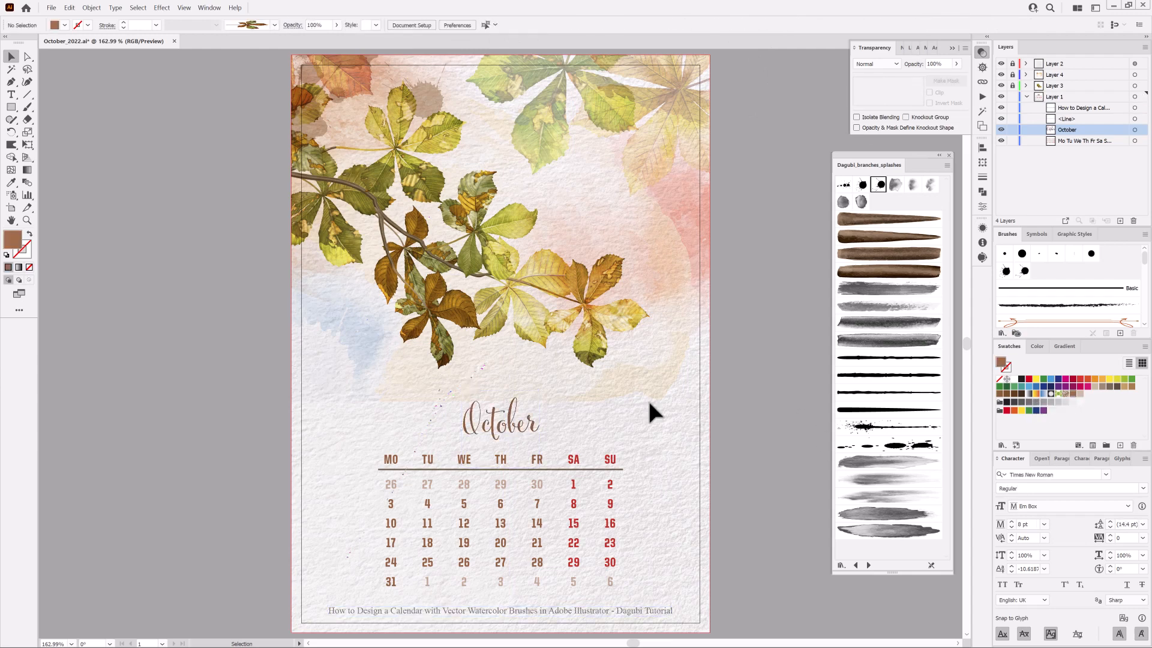
{"action": "key", "text": "Up"}
{"action": "key", "text": "Up"}
{"action": "key", "text": "Up"}
{"action": "left_click", "coordinate": [508, 22]}
{"action": "left_click", "coordinate": [508, 22]}
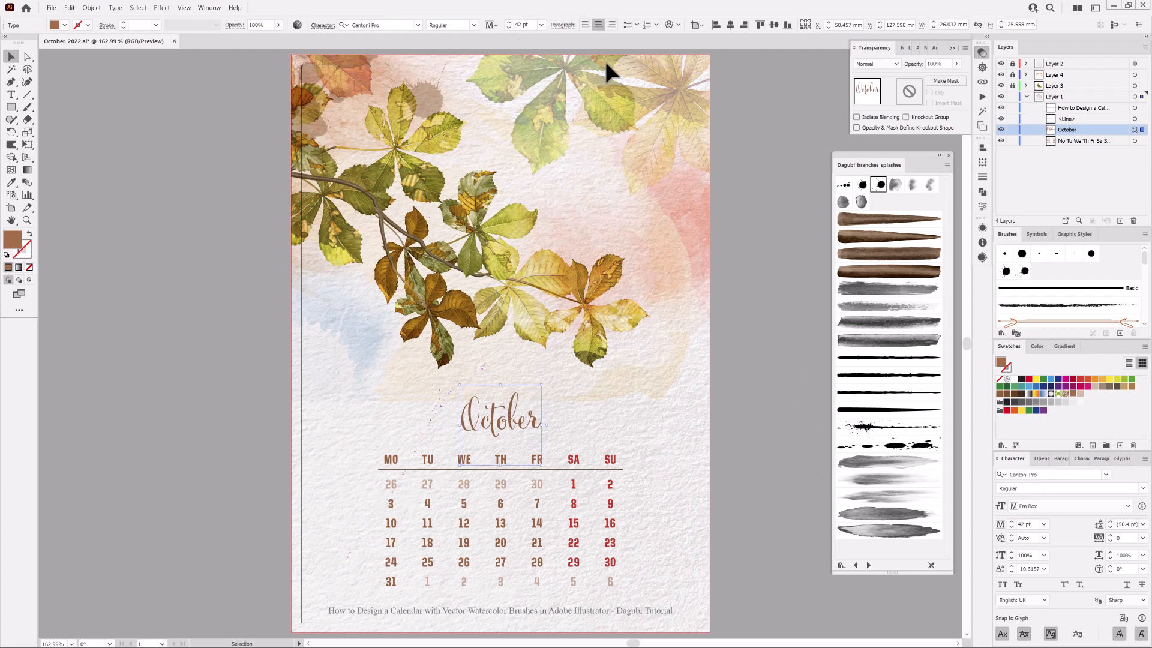
Darken the October title's brown to 885226.
{"action": "left_click", "coordinate": [1036, 346]}
{"action": "left_click_drag", "start_coordinate": [1052, 384], "coordinate": [1058, 367]}
{"action": "left_click", "coordinate": [783, 445]}
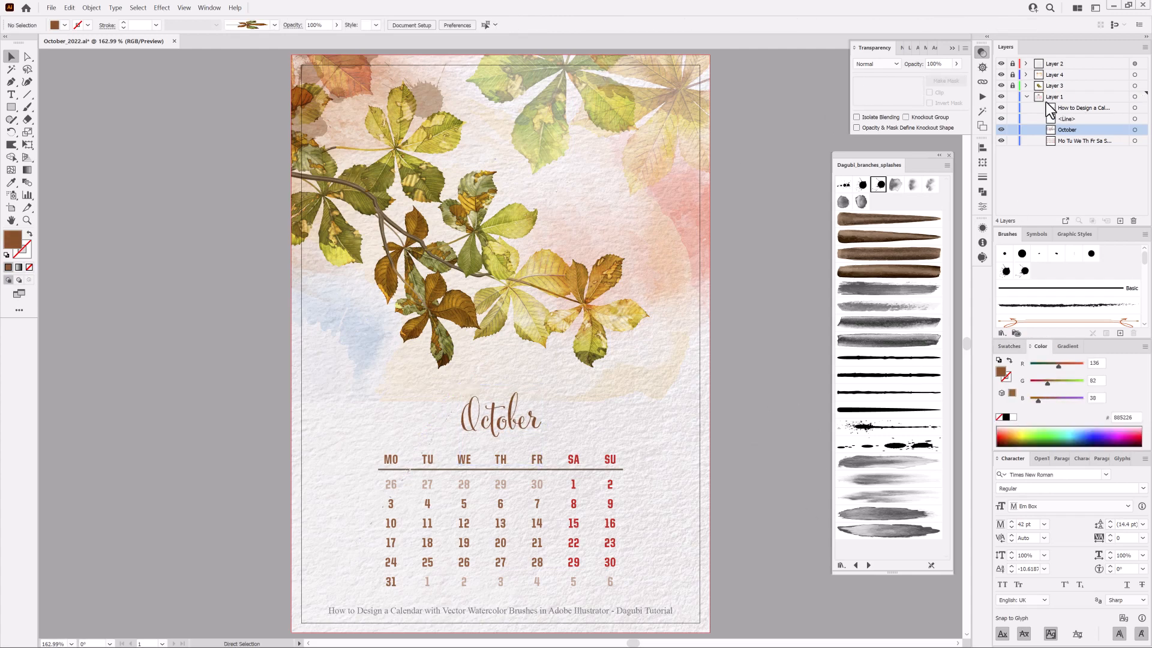
Unlock Layer 4 and shorten its clipping rectangle from the lower edge to a height of about 104.5 mm, ending above the October title.
{"action": "left_click", "coordinate": [1025, 74]}
{"action": "left_click", "coordinate": [1011, 75]}
{"action": "scroll", "coordinate": [1086, 135], "scroll_direction": "down", "scroll_amount": 2}
{"action": "left_click", "coordinate": [1129, 173]}
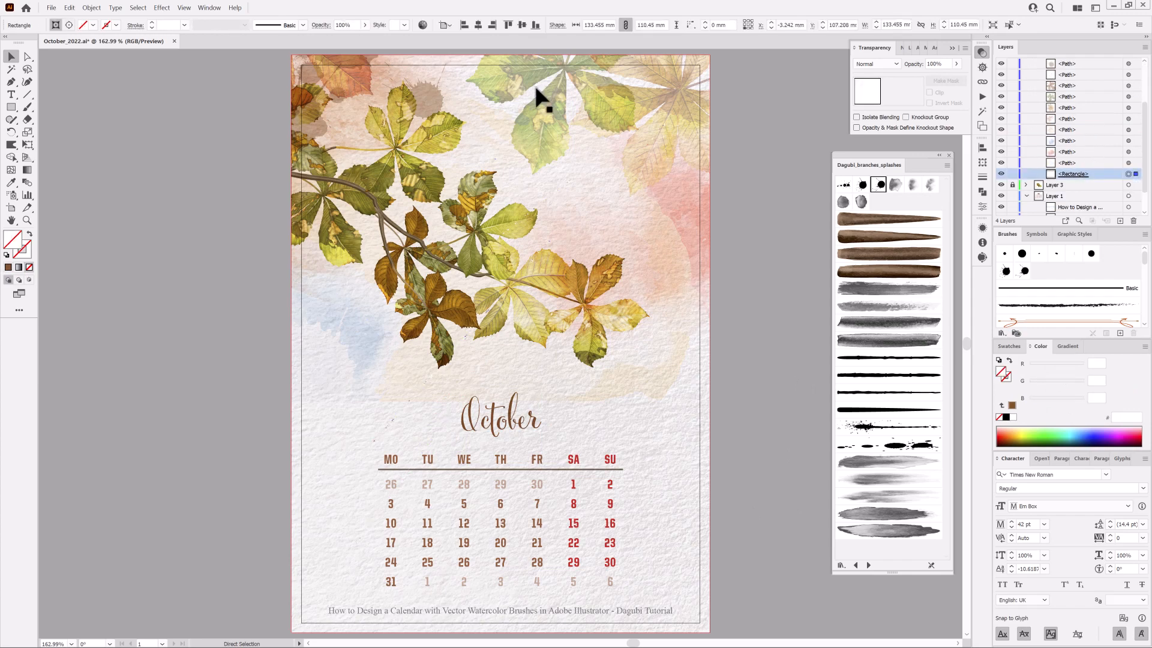
{"action": "left_click", "coordinate": [184, 7]}
{"action": "left_click", "coordinate": [211, 267]}
{"action": "left_click", "coordinate": [27, 145]}
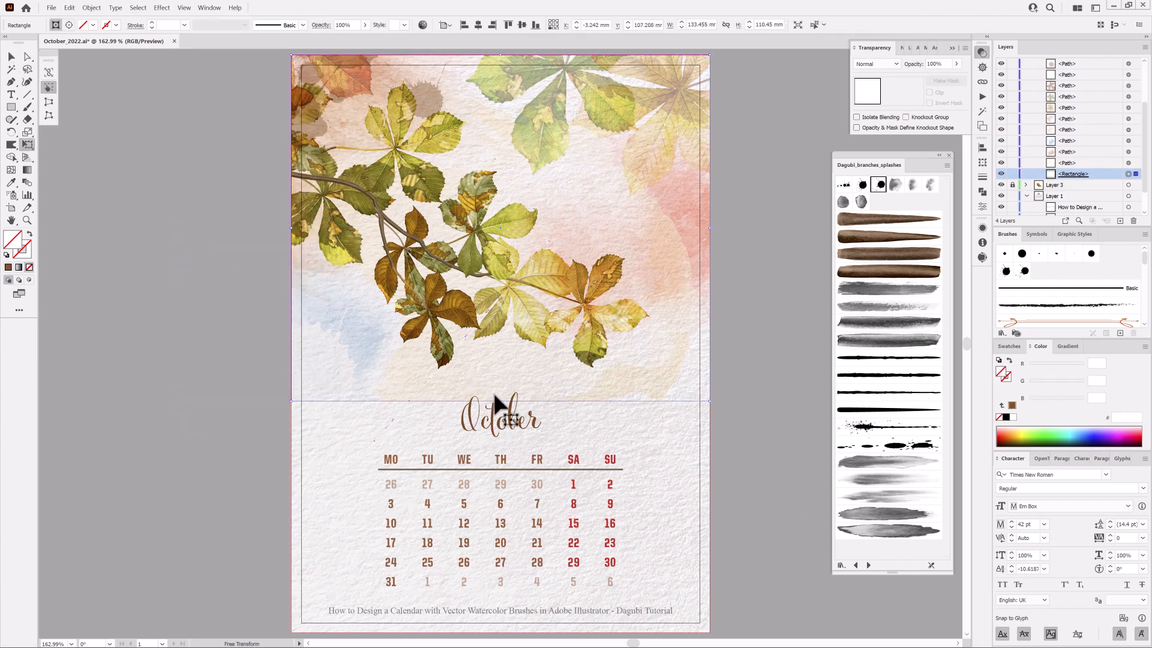
{"action": "left_click_drag", "start_coordinate": [501, 397], "coordinate": [492, 382]}
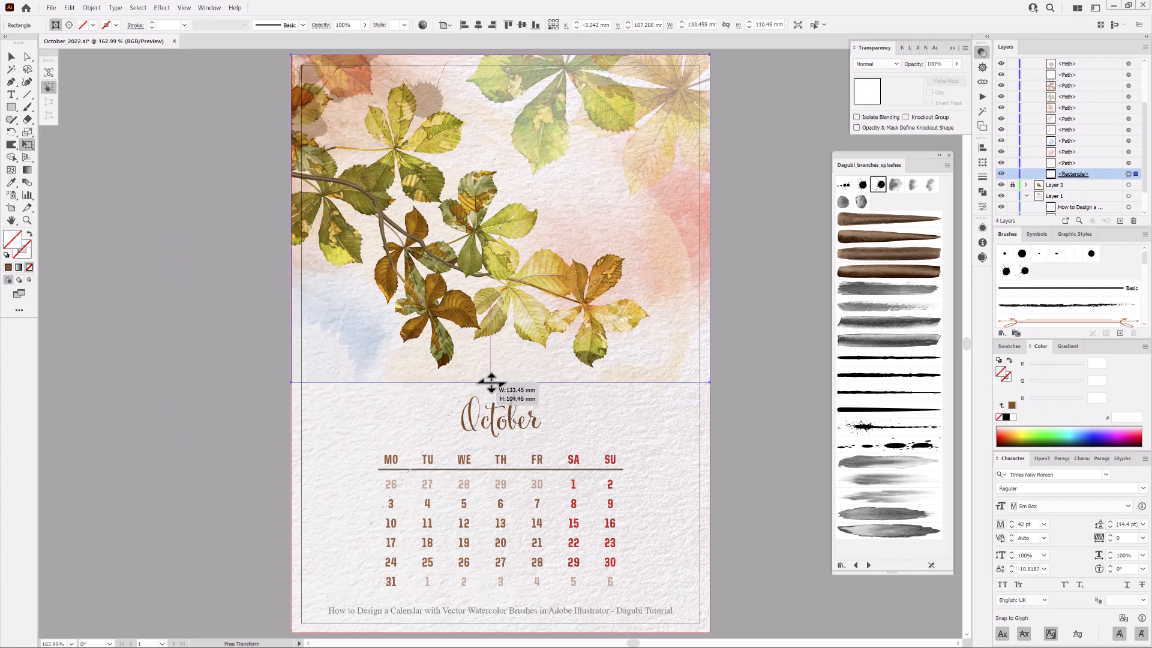
{"action": "left_click", "coordinate": [129, 516]}
Lock Layer 4 and Layer 1, and unlock and expand Layer 3 with the branch and leaves.
{"action": "scroll", "coordinate": [1024, 138], "scroll_direction": "up", "scroll_amount": 2}
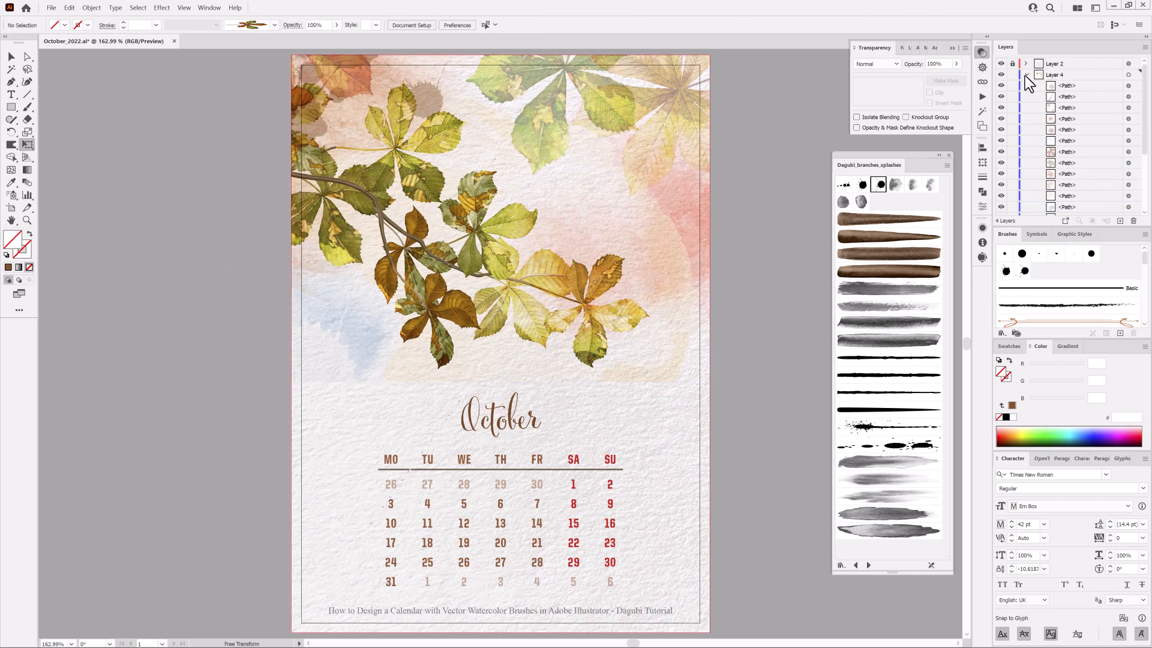
{"action": "left_click", "coordinate": [1025, 74]}
{"action": "left_click", "coordinate": [1012, 74]}
{"action": "left_click", "coordinate": [1025, 97]}
{"action": "left_click", "coordinate": [1012, 97]}
{"action": "left_click", "coordinate": [1012, 85]}
{"action": "left_click", "coordinate": [1026, 85]}
Move the chestnut leaf at the branch's left end further past the page edge and rotate it clockwise.
{"action": "left_click", "coordinate": [11, 57]}
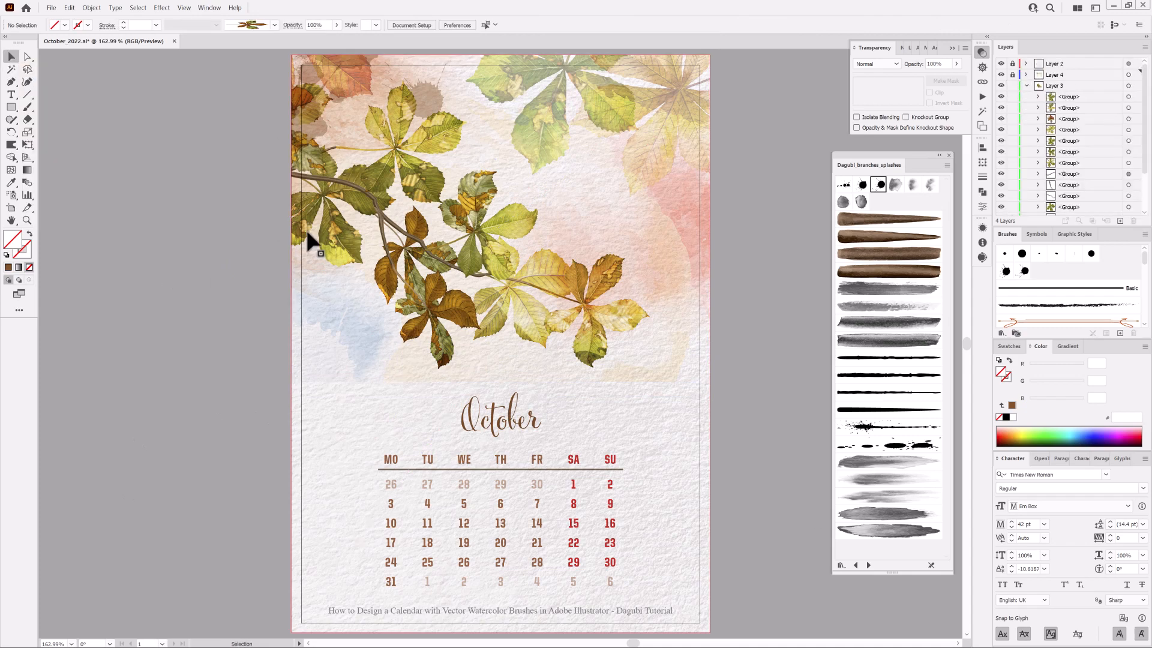
{"action": "left_click", "coordinate": [308, 237]}
{"action": "left_click", "coordinate": [162, 8]}
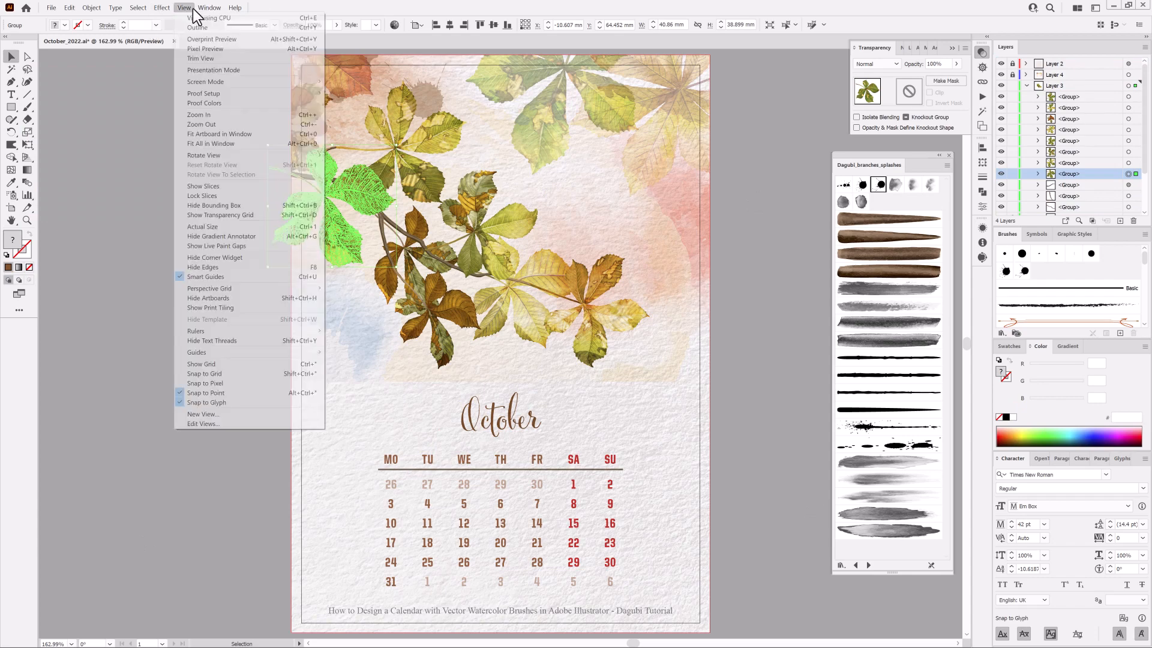
{"action": "left_click", "coordinate": [343, 297]}
{"action": "left_click_drag", "start_coordinate": [341, 232], "coordinate": [324, 243]}
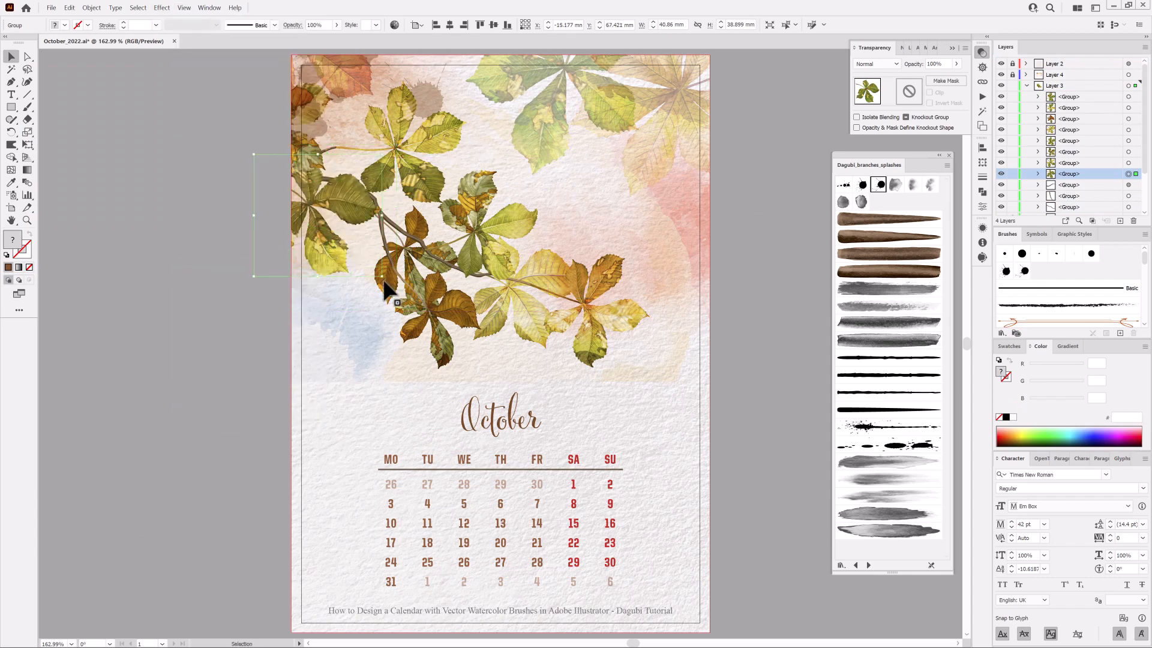
{"action": "key", "text": "e"}
{"action": "left_click_drag", "start_coordinate": [387, 285], "coordinate": [363, 306]}
{"action": "left_click_drag", "start_coordinate": [349, 219], "coordinate": [334, 208]}
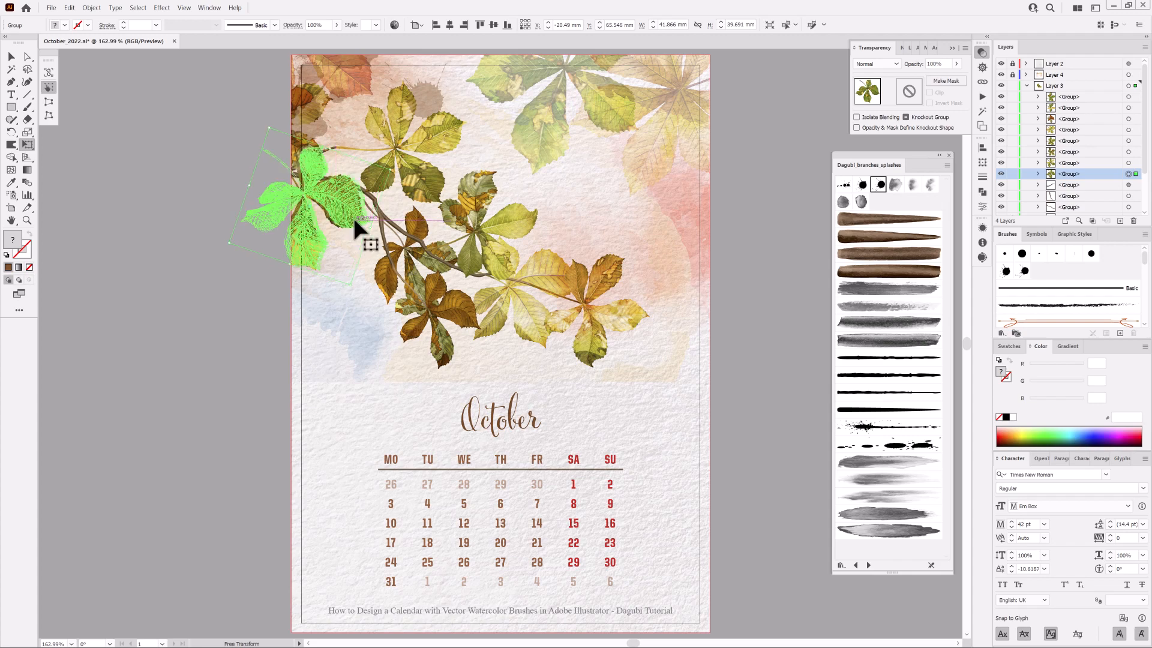
Rotate the brown-green leaf hanging below the branch's left part clockwise and shift it slightly left.
{"action": "left_click", "coordinate": [384, 280]}
{"action": "left_click_drag", "start_coordinate": [382, 272], "coordinate": [383, 272]}
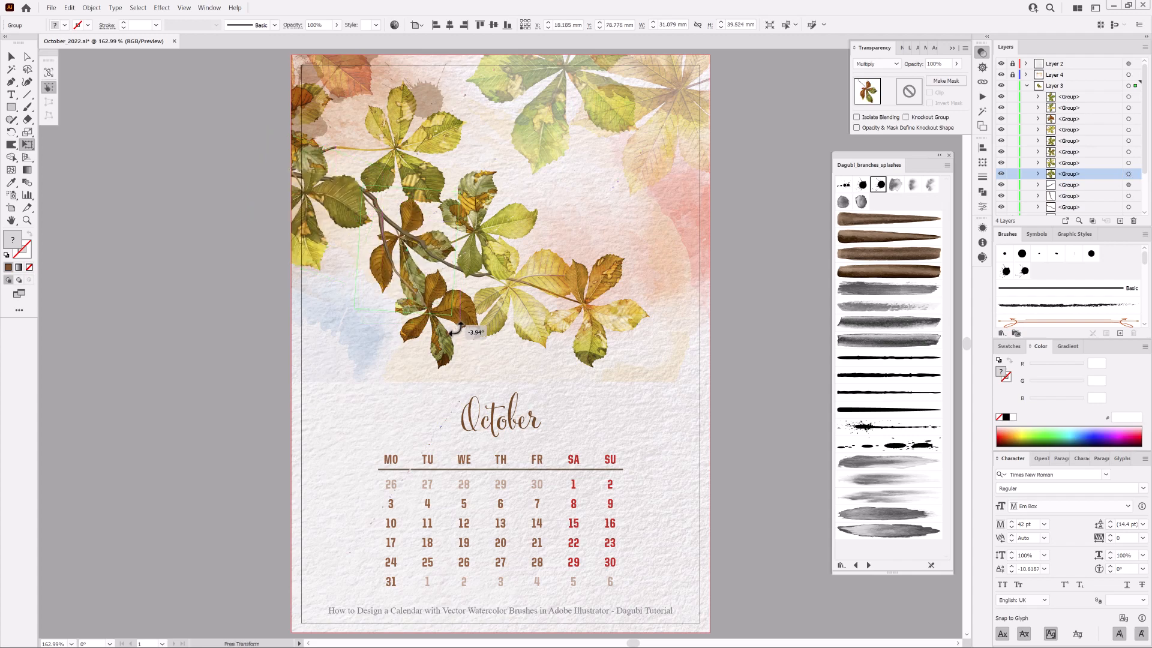
{"action": "left_click_drag", "start_coordinate": [463, 324], "coordinate": [453, 331]}
{"action": "left_click_drag", "start_coordinate": [407, 257], "coordinate": [401, 262]}
{"action": "left_click_drag", "start_coordinate": [401, 321], "coordinate": [401, 322]}
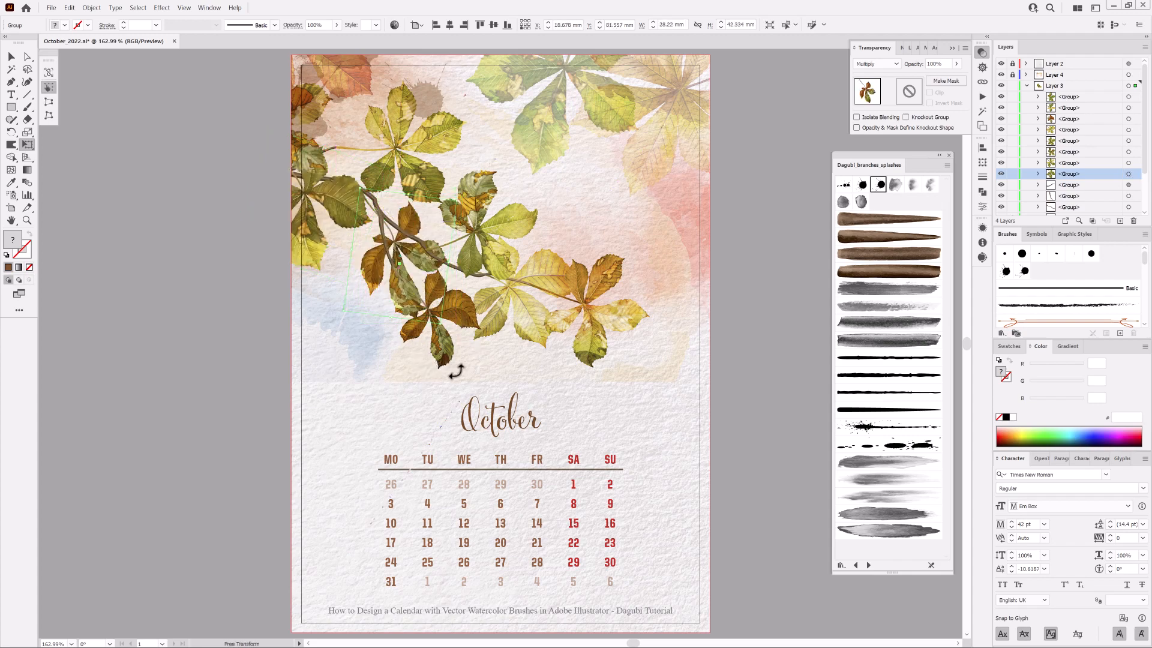
Move the leaf at the branch's right tip outward and adjust its rotation.
{"action": "left_click_drag", "start_coordinate": [620, 317], "coordinate": [667, 318]}
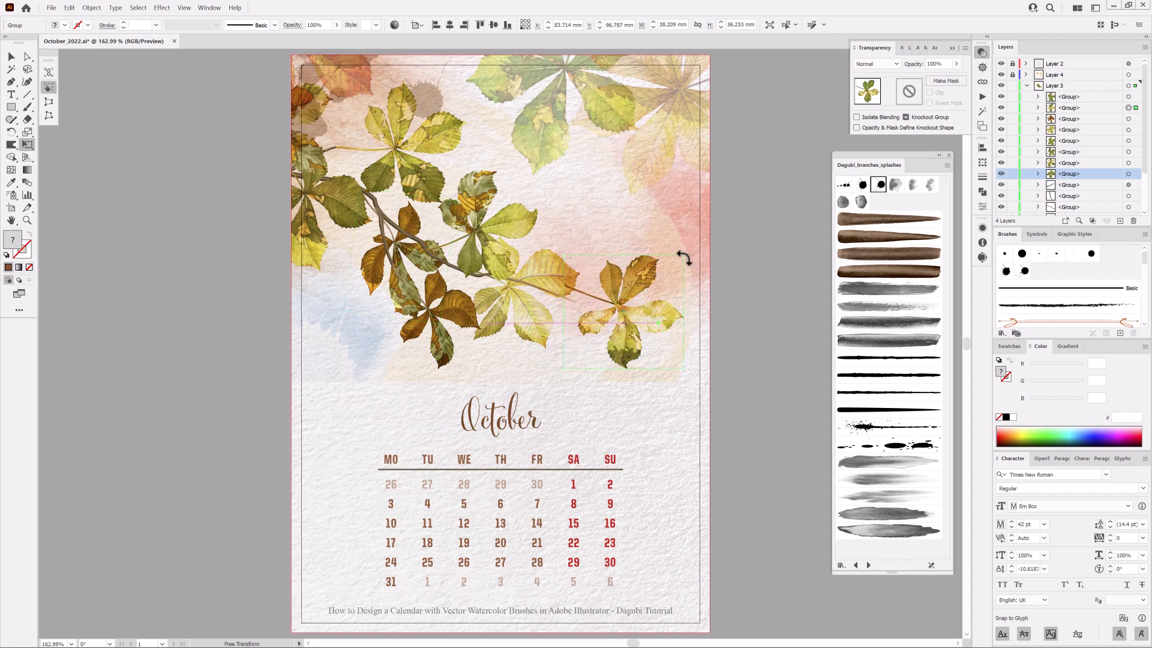
{"action": "left_click_drag", "start_coordinate": [682, 255], "coordinate": [702, 238]}
{"action": "left_click_drag", "start_coordinate": [670, 318], "coordinate": [641, 339]}
Fine-tune the position and rotation of the right tip leaf and the neighboring yellow leaf so they fit the branch.
{"action": "left_click_drag", "start_coordinate": [537, 306], "coordinate": [706, 282]}
{"action": "left_click_drag", "start_coordinate": [752, 427], "coordinate": [574, 387]}
{"action": "mouse_move", "coordinate": [658, 348]}
{"action": "left_mouse_down"}
{"action": "mouse_move", "coordinate": [706, 348]}
{"action": "mouse_move", "coordinate": [624, 446]}
{"action": "mouse_move", "coordinate": [637, 442]}
{"action": "mouse_move", "coordinate": [664, 343]}
{"action": "left_mouse_up"}
{"action": "left_click_drag", "start_coordinate": [666, 391], "coordinate": [524, 337]}
{"action": "left_click_drag", "start_coordinate": [524, 337], "coordinate": [606, 348]}
{"action": "left_click_drag", "start_coordinate": [698, 280], "coordinate": [683, 247]}
{"action": "left_click_drag", "start_coordinate": [604, 299], "coordinate": [621, 268]}
{"action": "scroll", "coordinate": [550, 457], "scroll_direction": "down", "scroll_amount": 2}
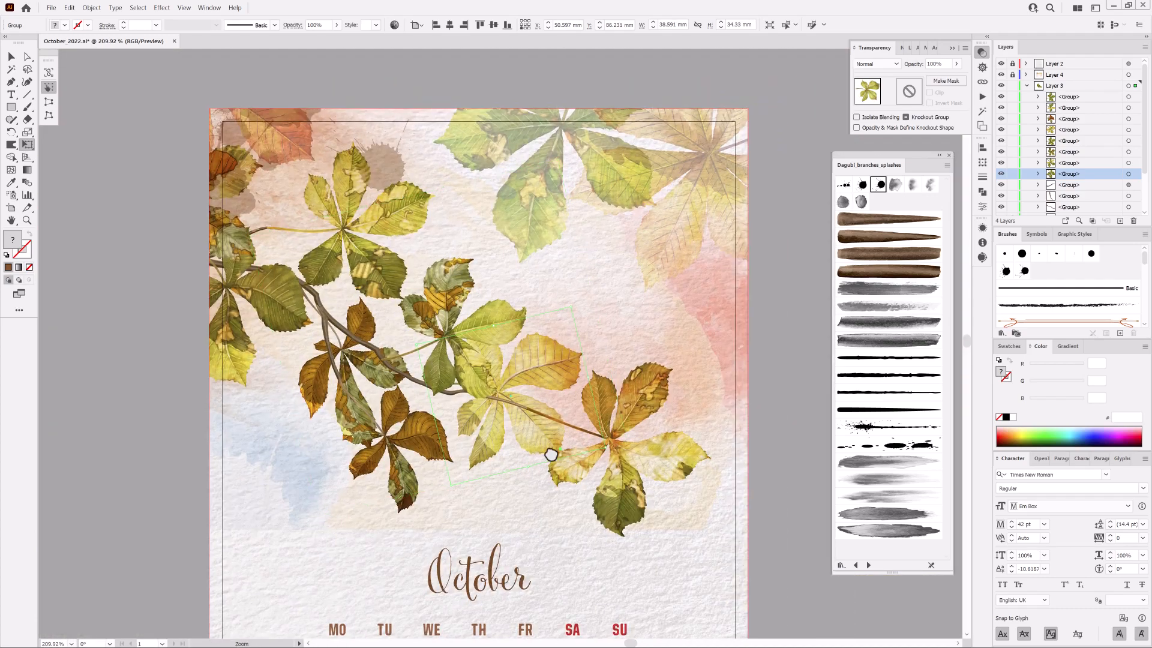
Rotate the yellow leaf in the middle of the branch slightly to refine its fit, and deselect it.
{"action": "left_click_drag", "start_coordinate": [550, 457], "coordinate": [542, 449]}
{"action": "left_click_drag", "start_coordinate": [615, 489], "coordinate": [580, 424]}
{"action": "left_click", "coordinate": [796, 312], "text": "ctrl"}
Lock Layer 3 with the leaf branch and unlock Layer 4 as the active layer.
{"action": "left_click", "coordinate": [1026, 85]}
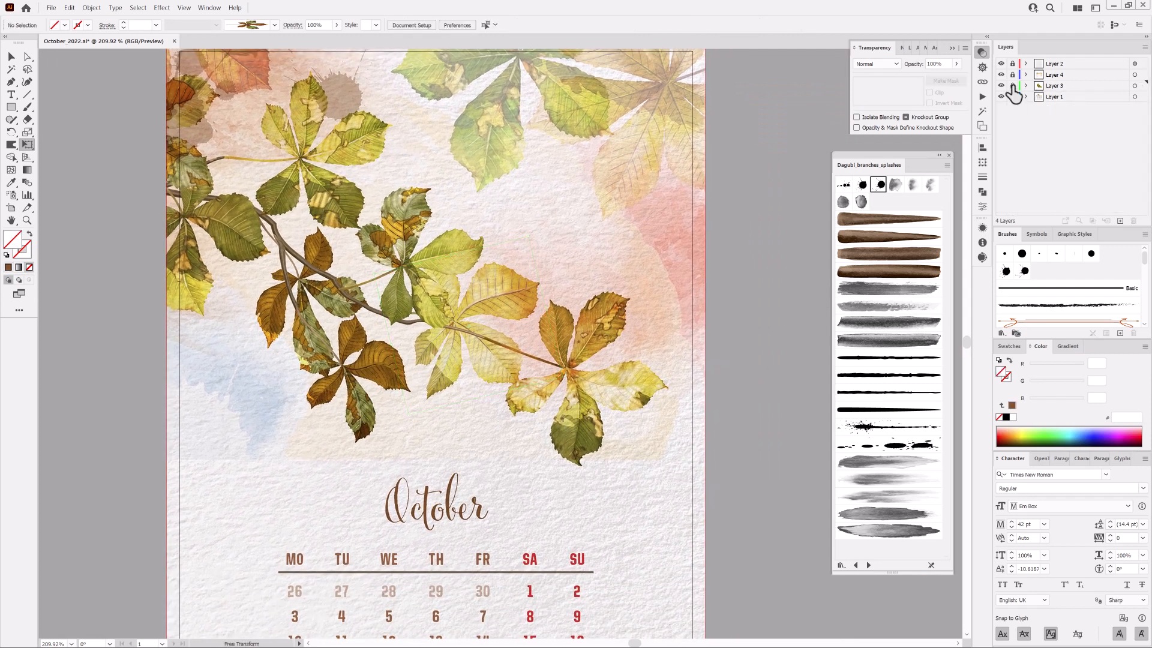
{"action": "left_click", "coordinate": [1026, 75]}
{"action": "left_click", "coordinate": [1012, 74]}
{"action": "left_click", "coordinate": [1019, 75]}
Set up the Paintbrush with a golden-brown leaf brush from Dagubi_Chestnut_Autumn_02, Hard Light blending and 68% opacity.
{"action": "left_click", "coordinate": [27, 107]}
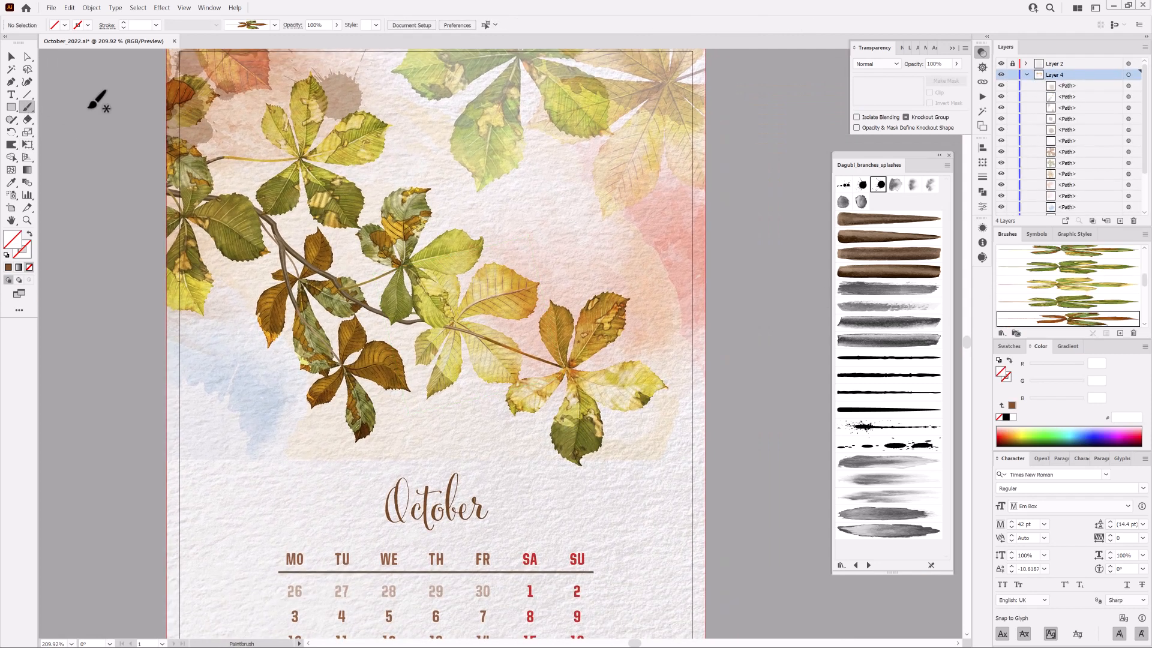
{"action": "left_click", "coordinate": [855, 565]}
{"action": "left_click", "coordinate": [855, 566]}
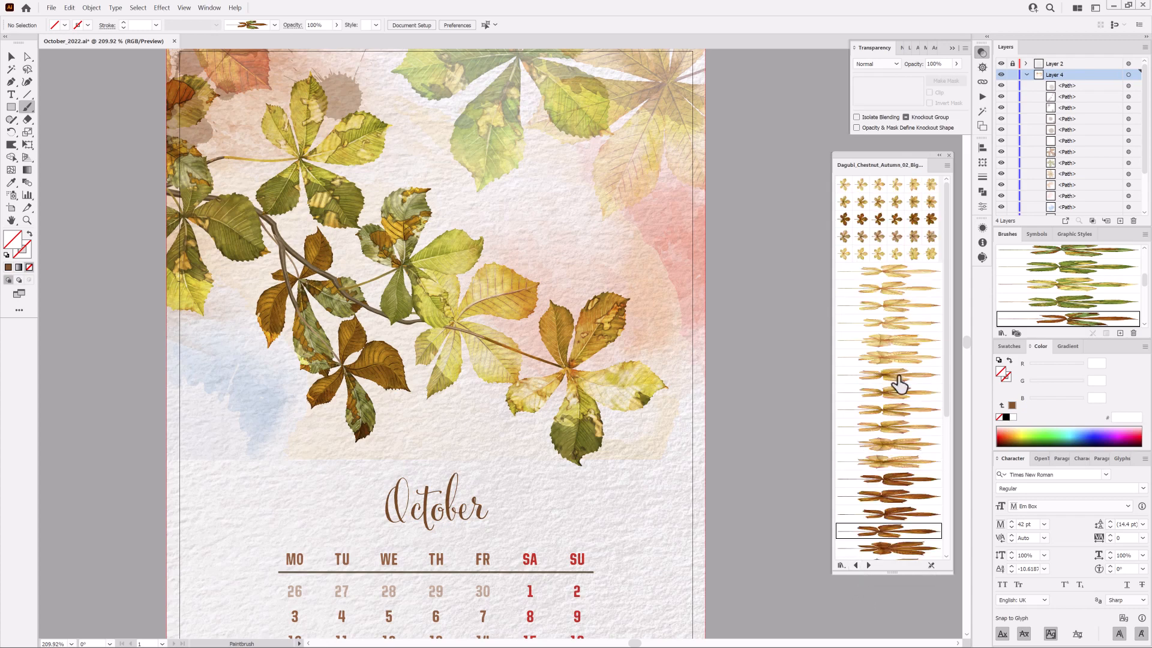
{"action": "left_click", "coordinate": [900, 382]}
{"action": "left_click", "coordinate": [872, 64]}
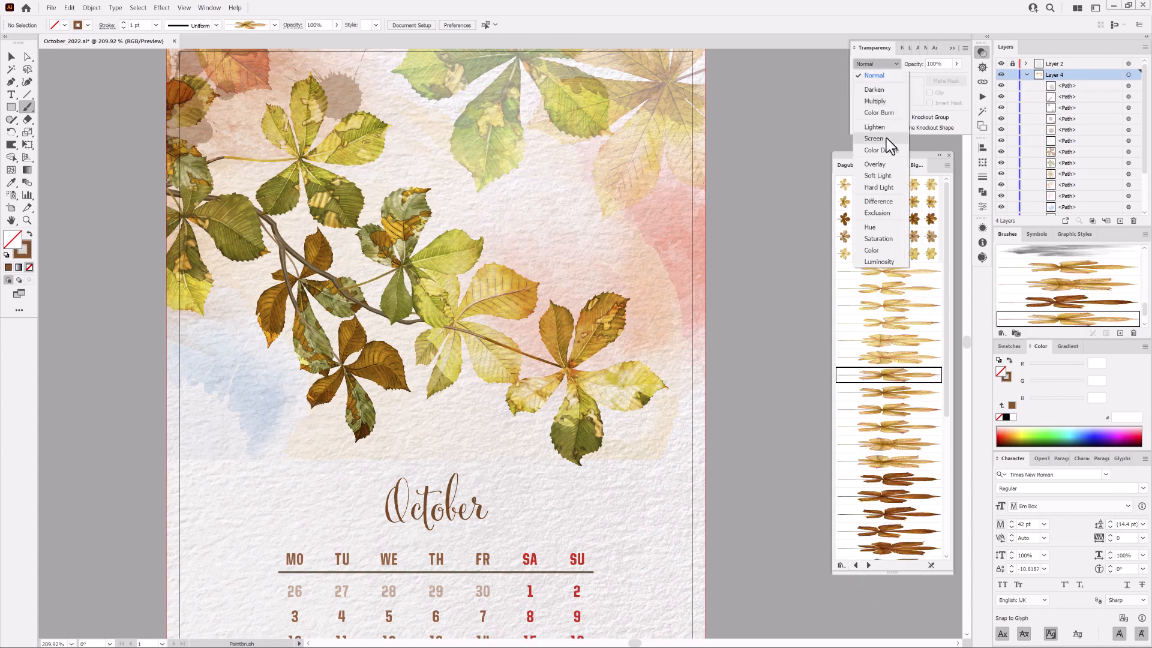
{"action": "left_click", "coordinate": [878, 180]}
{"action": "left_click", "coordinate": [289, 412]}
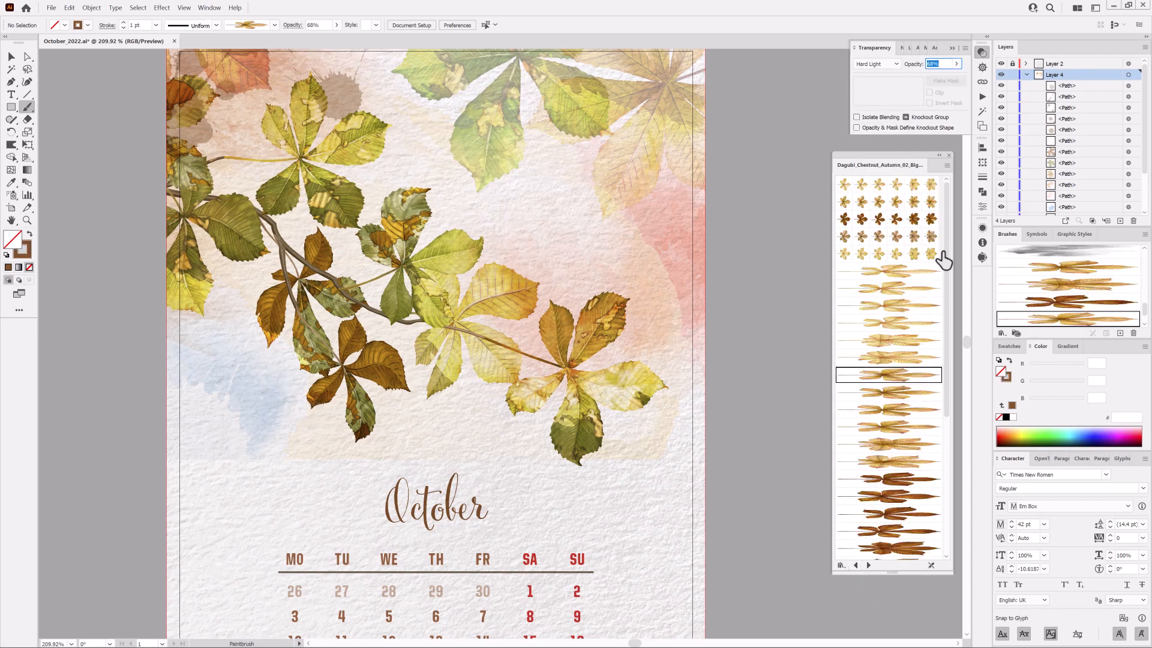
{"action": "scroll", "coordinate": [1128, 138], "scroll_direction": "down", "scroll_amount": 5}
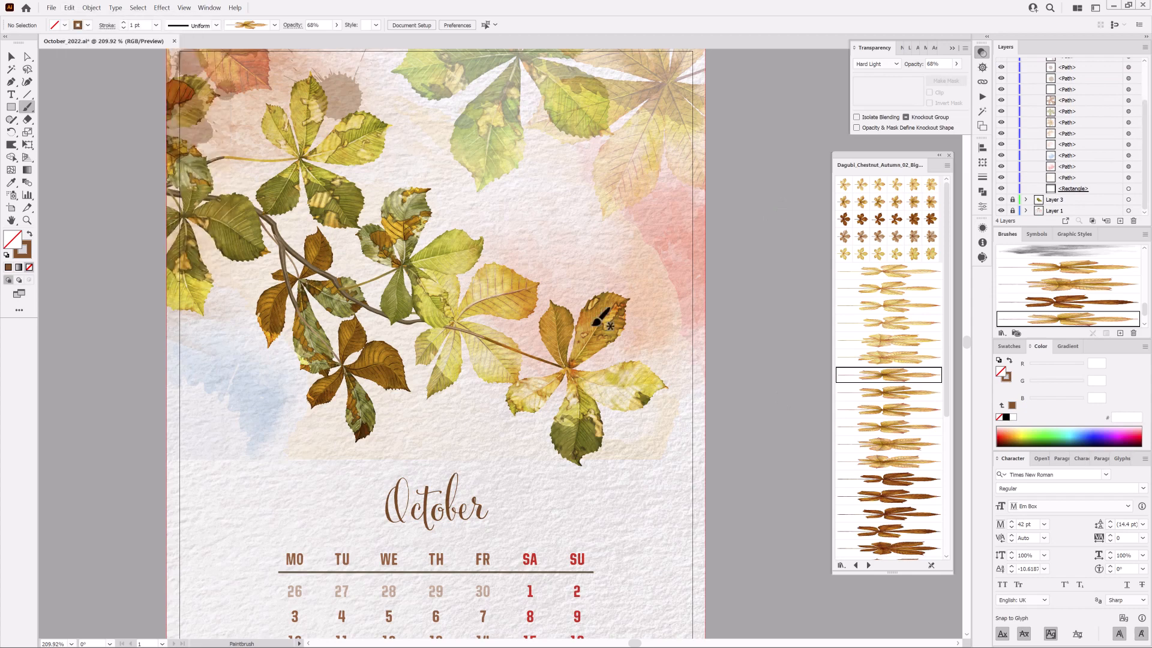
Paint a single chestnut leaf over the blue wash near the page's left edge and set its blending mode to Normal.
{"action": "left_click_drag", "start_coordinate": [236, 354], "coordinate": [234, 450]}
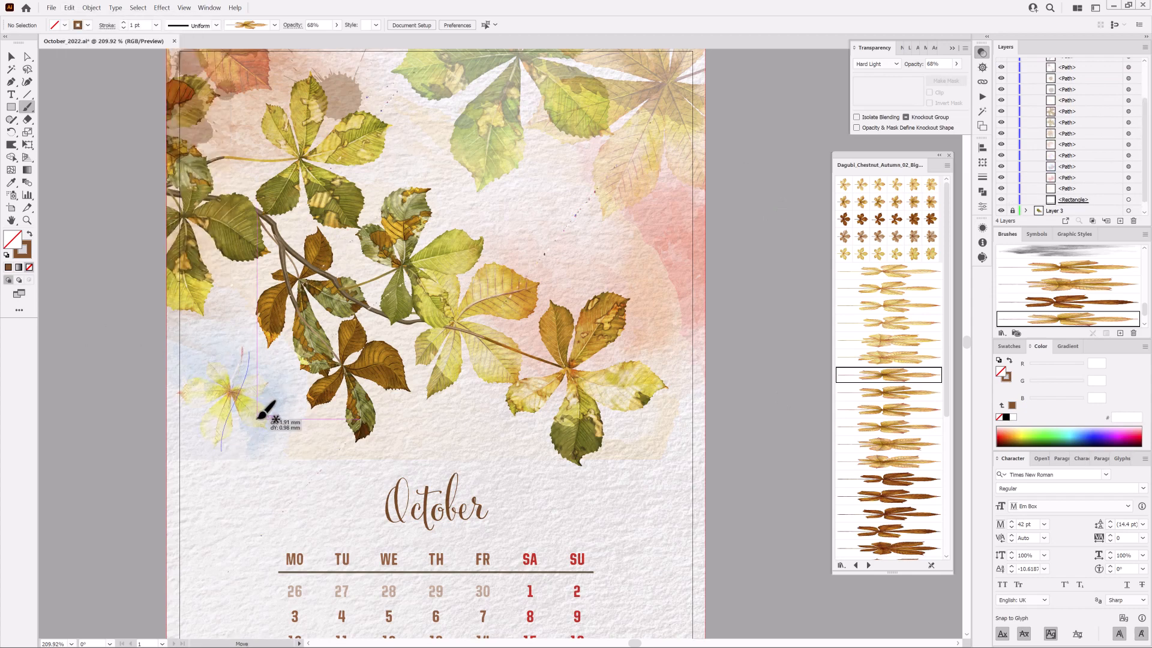
{"action": "left_click", "coordinate": [876, 63]}
{"action": "left_click", "coordinate": [883, 74]}
{"action": "key", "text": "ctrl+shift+a"}
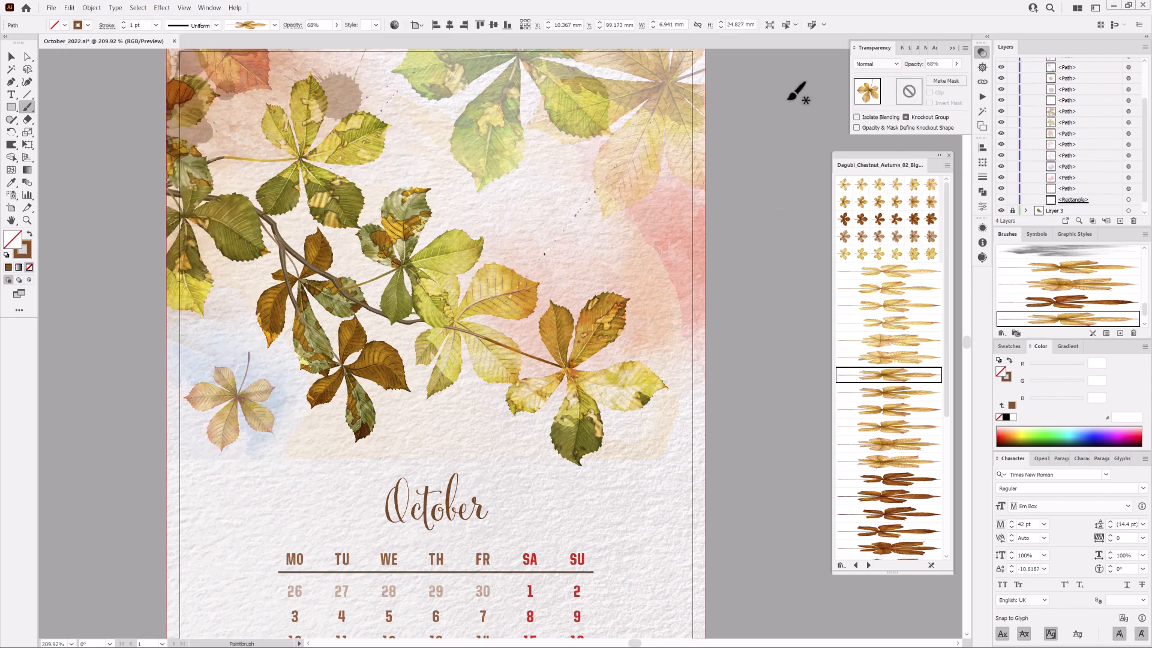
Paint a green-brown leaf from Dagubi_Chestnut_Autumn_03 below the branch's right tip and cut it from Layer 4.
{"action": "left_click", "coordinate": [868, 564]}
{"action": "left_click", "coordinate": [888, 461]}
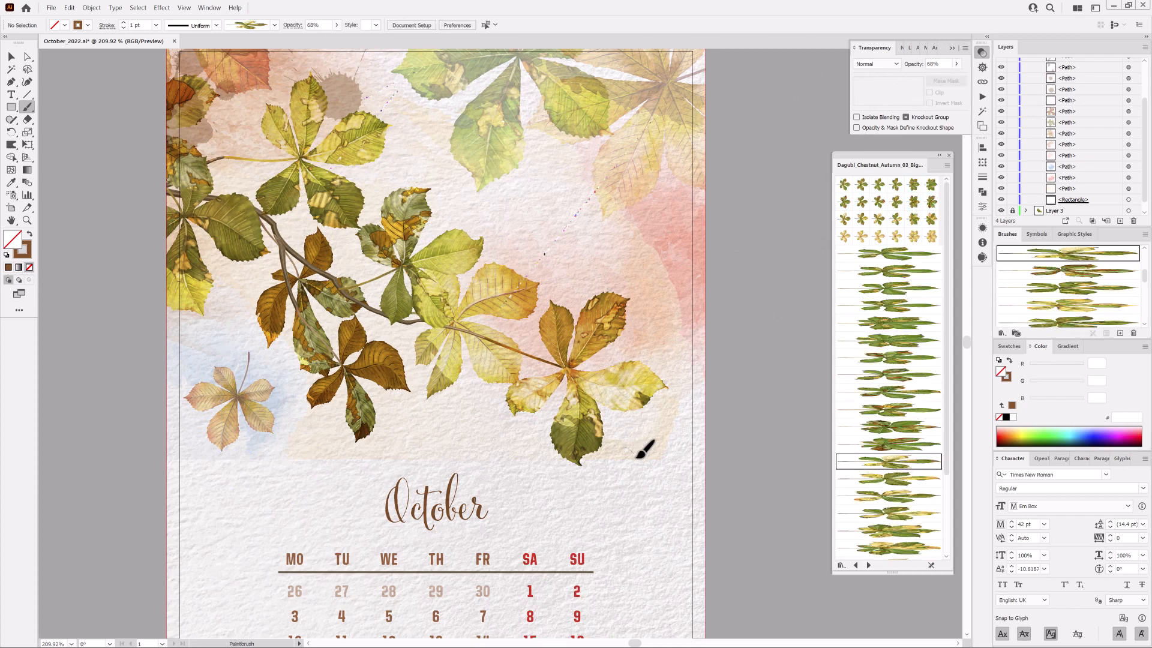
{"action": "left_click", "coordinate": [664, 448], "text": "ctrl"}
{"action": "left_click", "coordinate": [69, 7]}
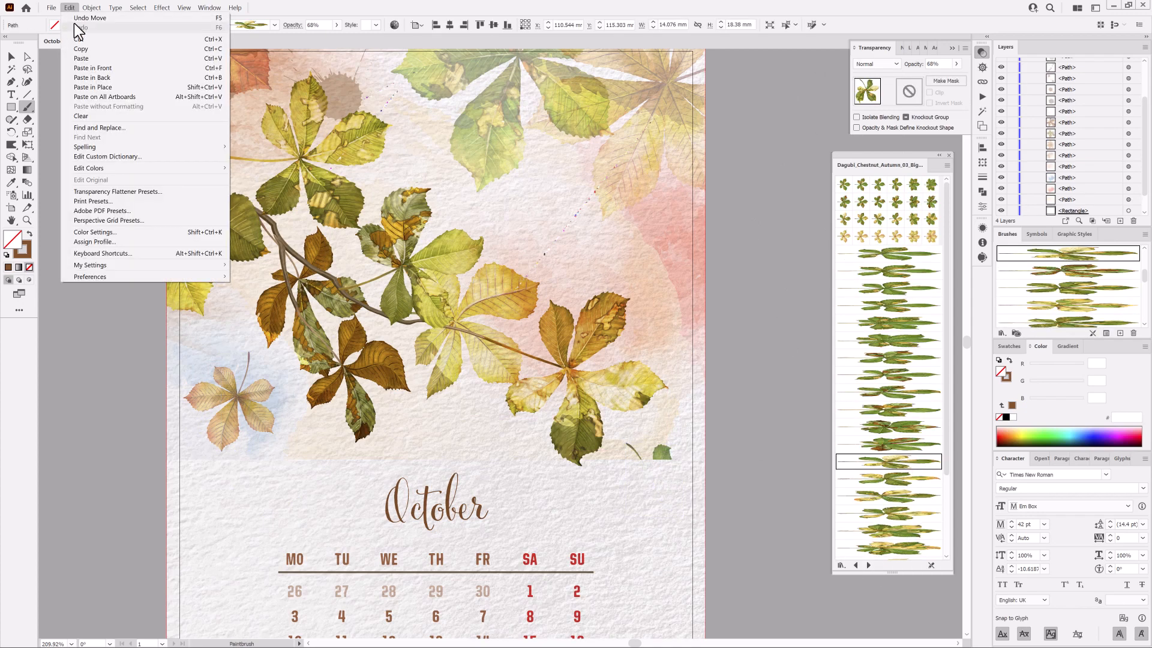
{"action": "left_click", "coordinate": [78, 43]}
Add a new layer above Layer 4, paste the cut leaf in place on it and nudge the leaf slightly left and up.
{"action": "left_click", "coordinate": [1027, 75]}
{"action": "left_click", "coordinate": [69, 7]}
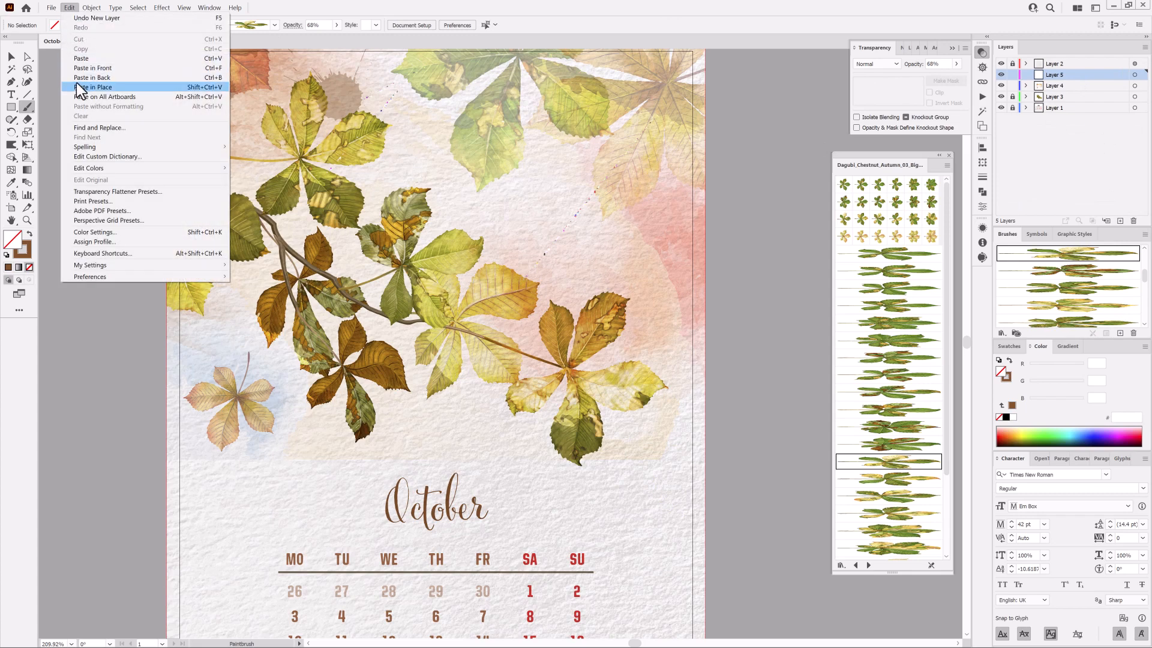
{"action": "left_click", "coordinate": [77, 84]}
{"action": "left_click_drag", "start_coordinate": [660, 503], "coordinate": [653, 498]}
Lower the pasted leaf's opacity to 53% and replace its brush with a pale yellow-brown chestnut leaf.
{"action": "left_click", "coordinate": [956, 64]}
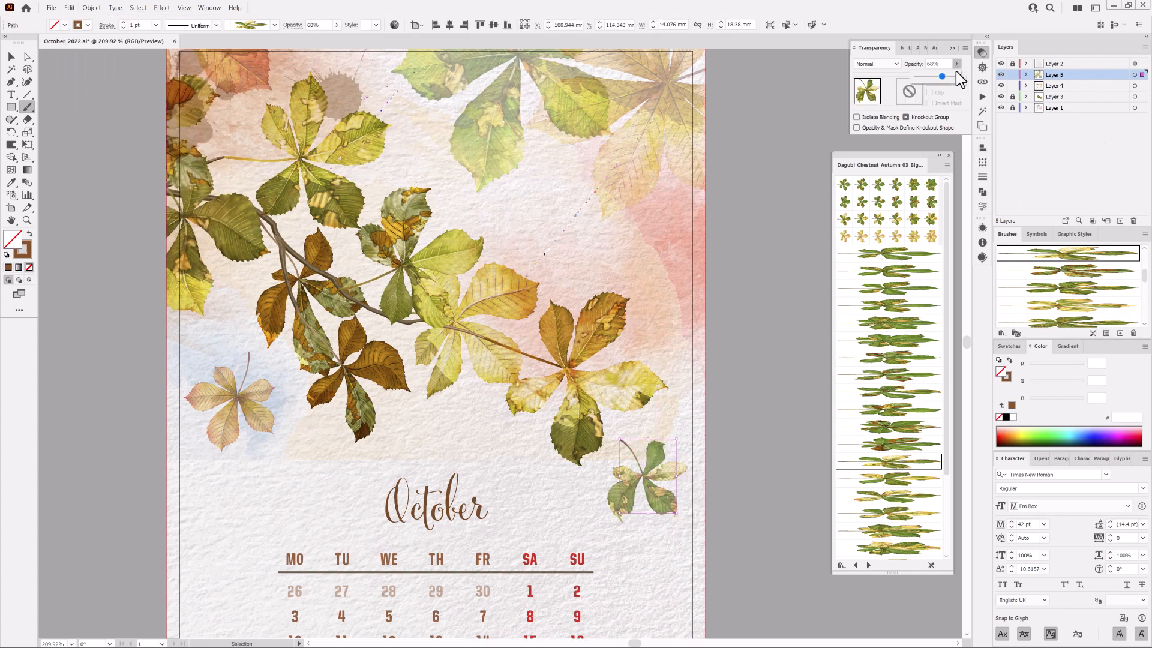
{"action": "left_click", "coordinate": [937, 77]}
{"action": "left_click", "coordinate": [804, 128], "text": "ctrl"}
{"action": "scroll", "coordinate": [900, 454], "scroll_direction": "down", "scroll_amount": 3}
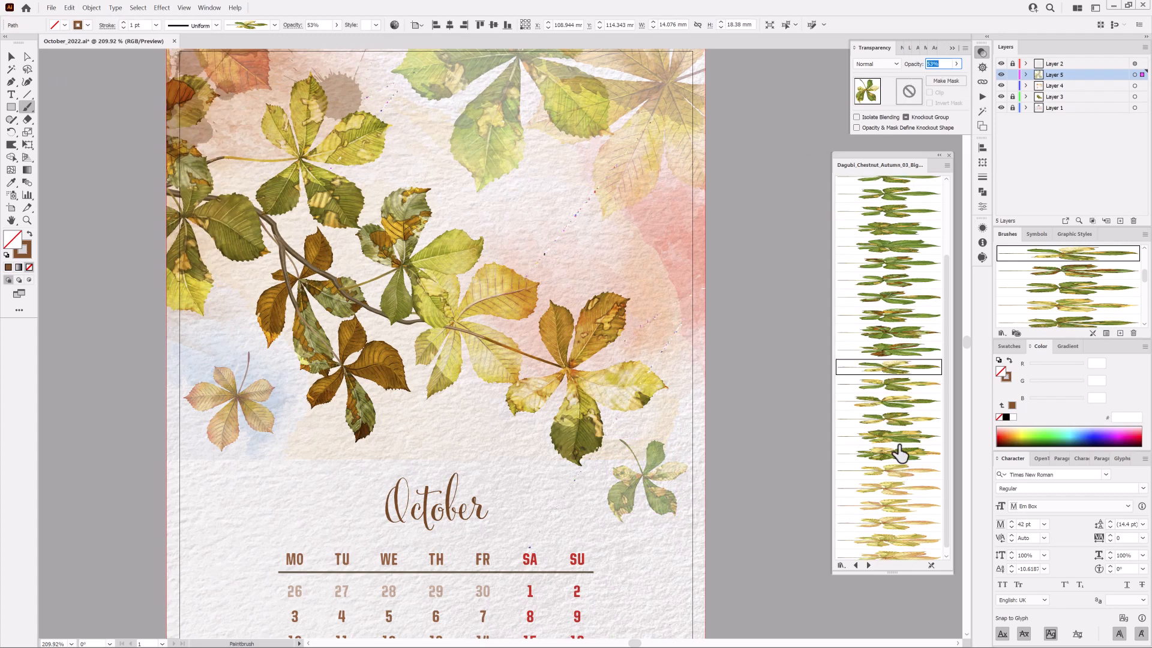
{"action": "left_click", "coordinate": [913, 471]}
{"action": "left_click", "coordinate": [814, 163], "text": "ctrl"}
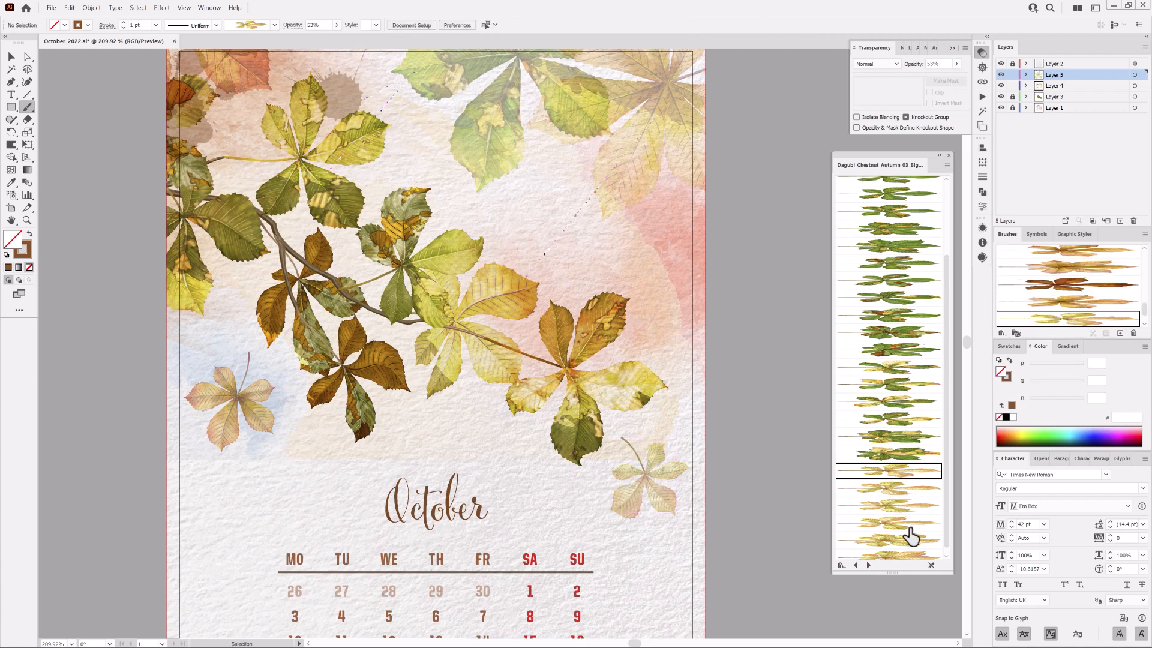
Paint a small pale yellow-green leaf just above the October title and adjust its position slightly.
{"action": "left_click", "coordinate": [911, 505]}
{"action": "left_click_drag", "start_coordinate": [480, 412], "coordinate": [479, 466]}
{"action": "key", "text": "ctrl"}
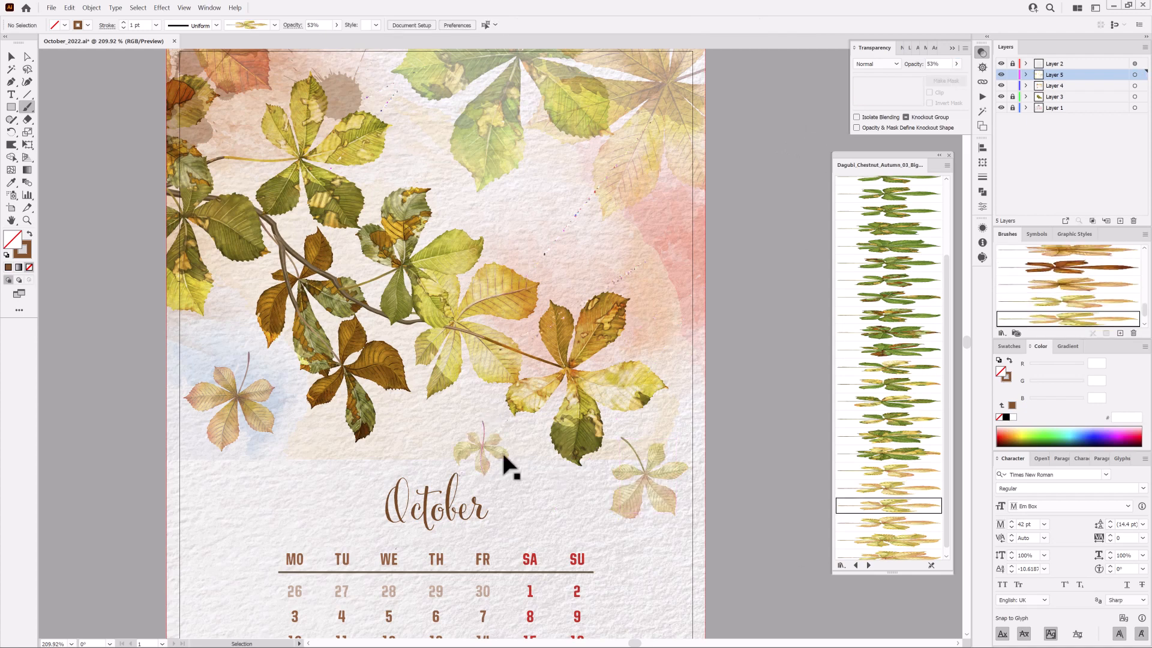
{"action": "left_click", "coordinate": [498, 441], "text": "ctrl"}
Paint a small pale brown leaf from Dagubi_Chestnut_Autumn_04 to the left of the October title.
{"action": "left_click", "coordinate": [869, 565]}
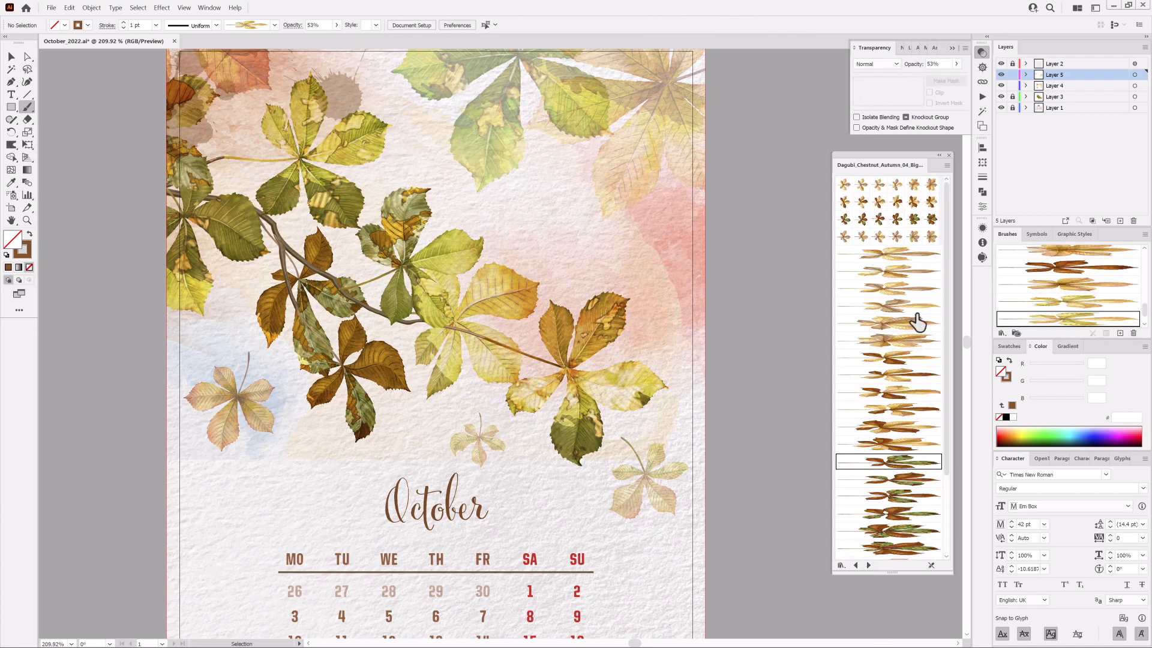
{"action": "left_click", "coordinate": [889, 270]}
{"action": "left_click_drag", "start_coordinate": [314, 445], "coordinate": [295, 507]}
{"action": "left_click", "coordinate": [314, 476], "text": "ctrl"}
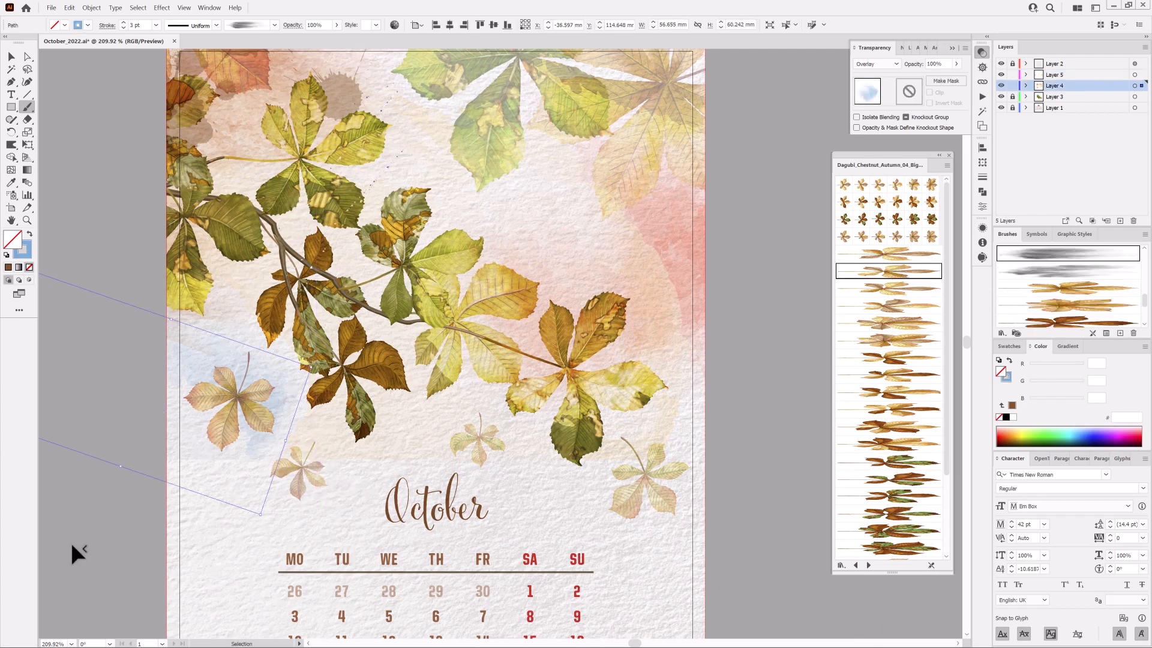
{"action": "left_click", "coordinate": [69, 539], "text": "ctrl"}
Rotate the small leaf above the October title clockwise until its stem points right.
{"action": "left_click_drag", "start_coordinate": [681, 432], "coordinate": [665, 433]}
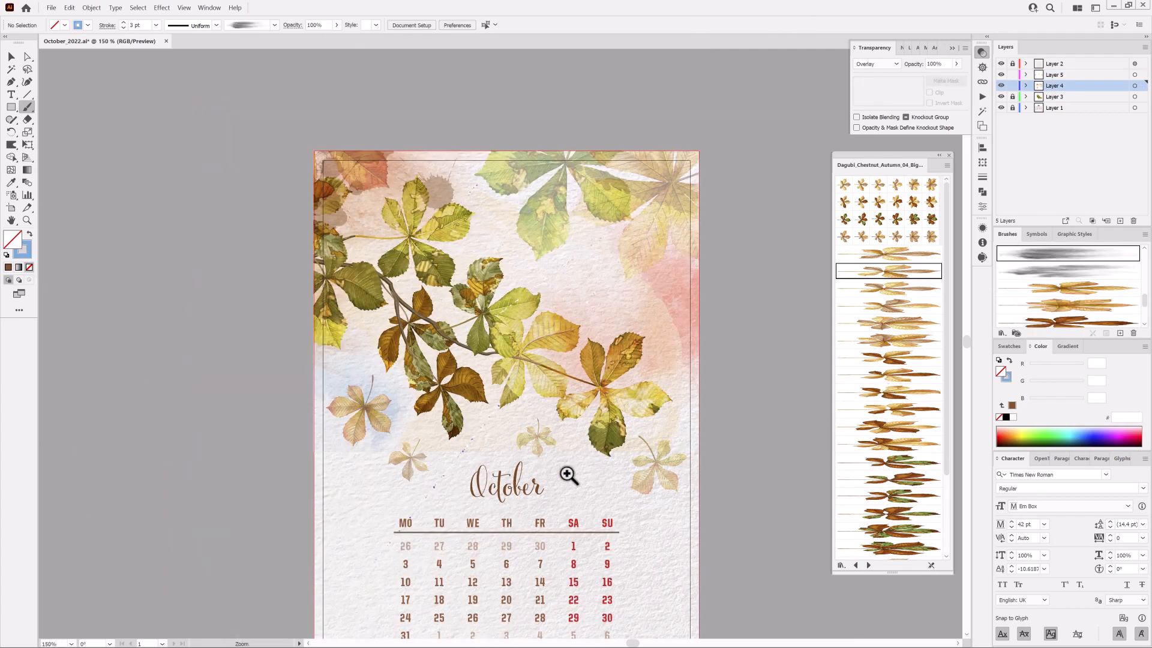
{"action": "left_click", "coordinate": [553, 451], "text": "ctrl"}
{"action": "mouse_move", "coordinate": [532, 451]}
{"action": "left_mouse_down"}
{"action": "mouse_move", "coordinate": [575, 453]}
{"action": "mouse_move", "coordinate": [500, 450]}
{"action": "mouse_move", "coordinate": [493, 426]}
{"action": "left_mouse_up"}
Fine-tune the placement of the small falling leaf to the left of the October title.
{"action": "left_click", "coordinate": [232, 478], "text": "ctrl"}
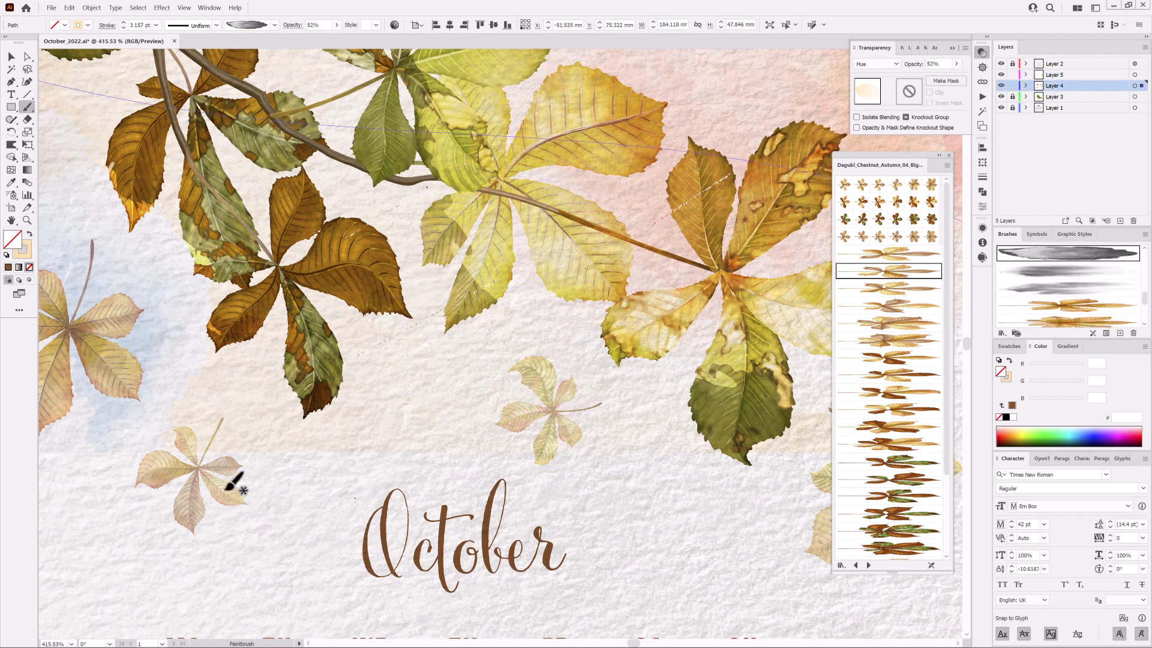
{"action": "left_click", "coordinate": [223, 493], "text": "ctrl"}
{"action": "left_click_drag", "start_coordinate": [282, 488], "coordinate": [283, 487], "text": "ctrl"}
{"action": "left_click", "coordinate": [224, 498], "text": "ctrl"}
{"action": "mouse_move", "coordinate": [230, 537]}
{"action": "left_mouse_down", "text": "ctrl"}
{"action": "mouse_move", "coordinate": [273, 491]}
{"action": "mouse_move", "coordinate": [239, 491]}
{"action": "left_mouse_up", "text": "ctrl"}
{"action": "left_click", "coordinate": [224, 505], "text": "ctrl"}
{"action": "left_click_drag", "start_coordinate": [713, 392], "coordinate": [504, 368]}
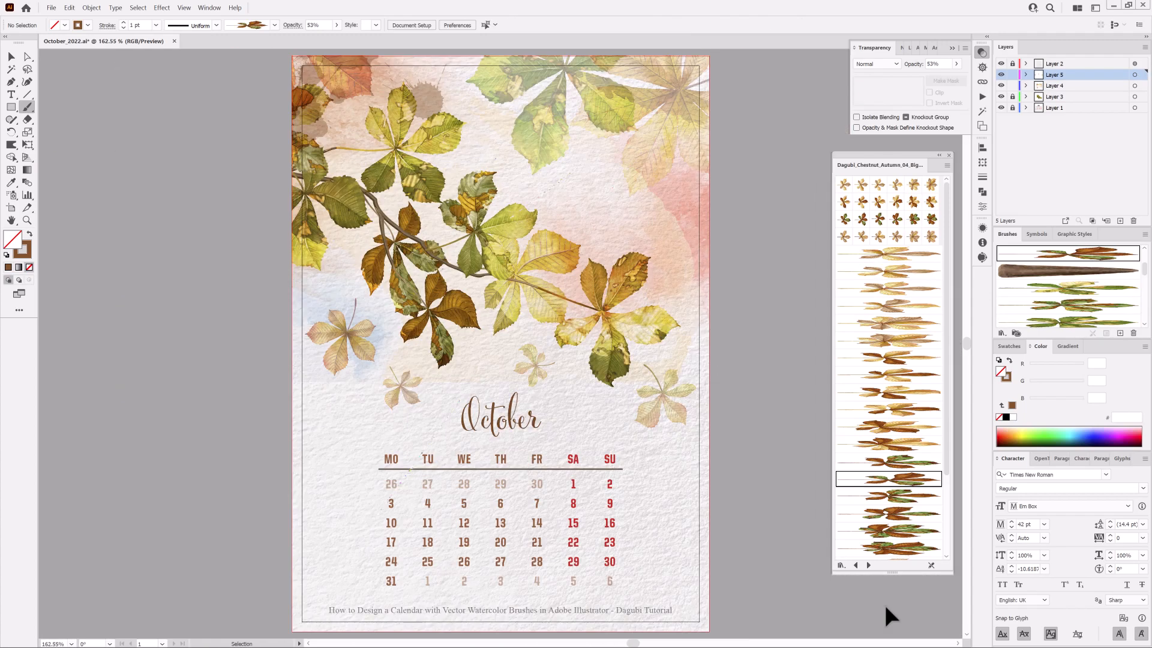